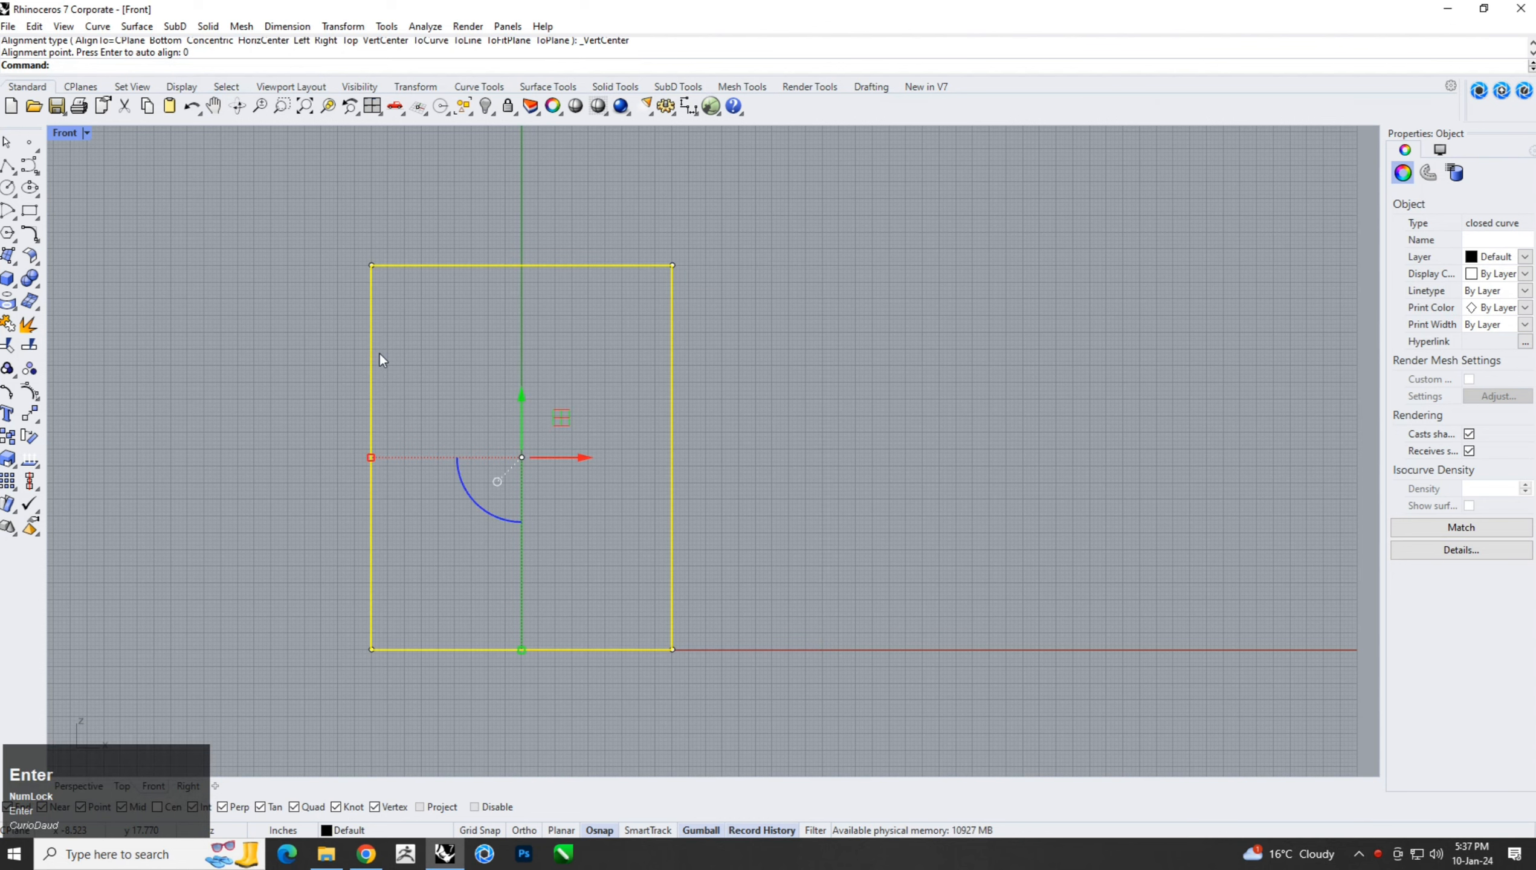
Draw a degree-3 curve from the rectangle's upper-left corner along its top edge, sloping down, then running horizontally to just short of the vertical axis.
left_click(912, 316)
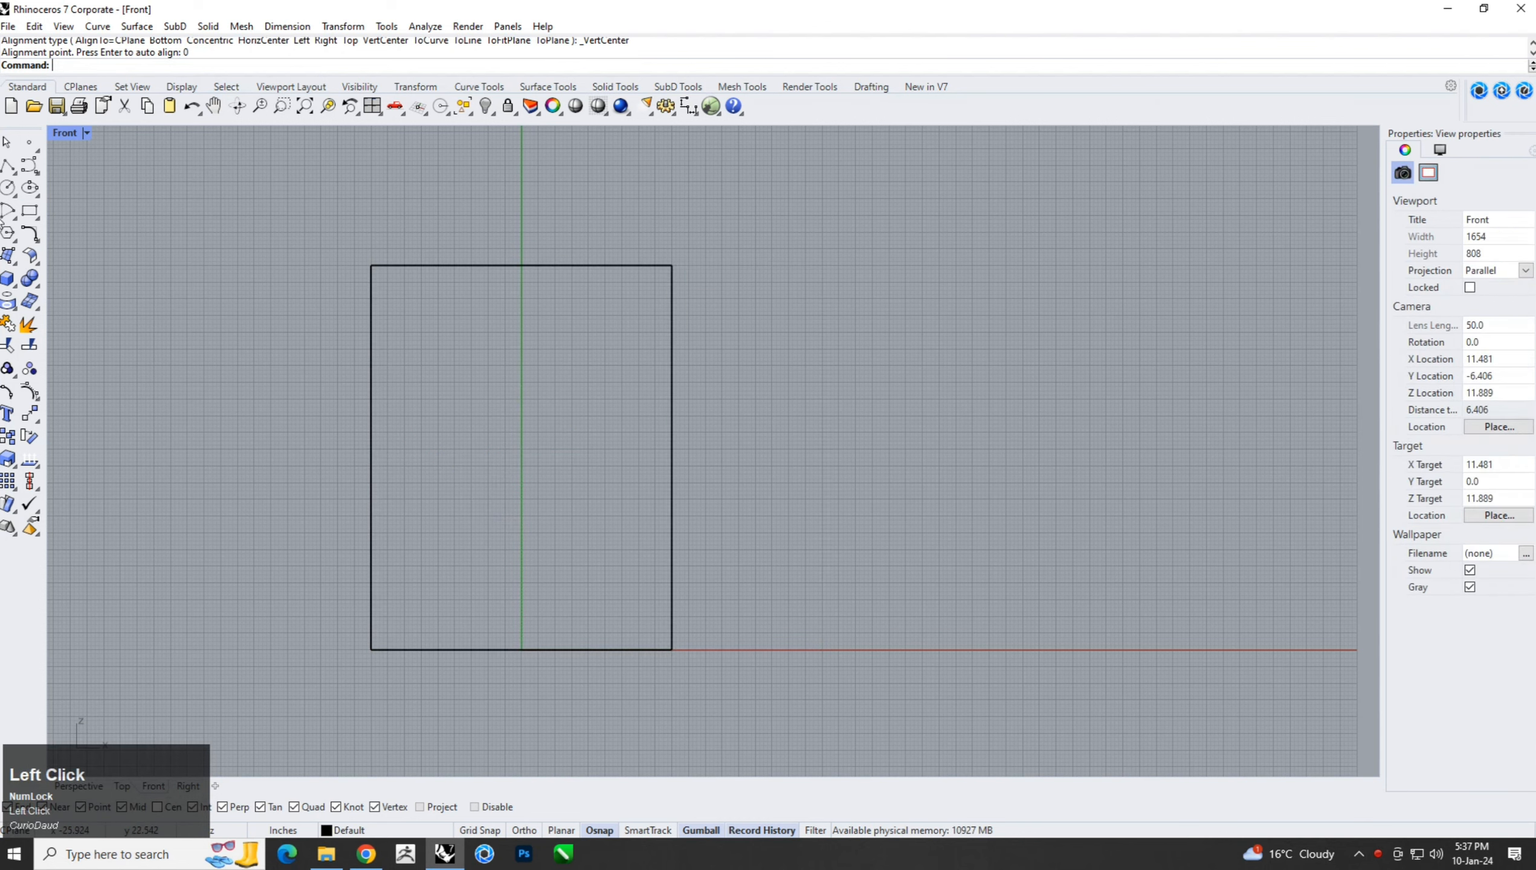
left_click(28, 166)
right_click_drag(445, 244, 439, 333)
scroll(405, 357, "up", 14)
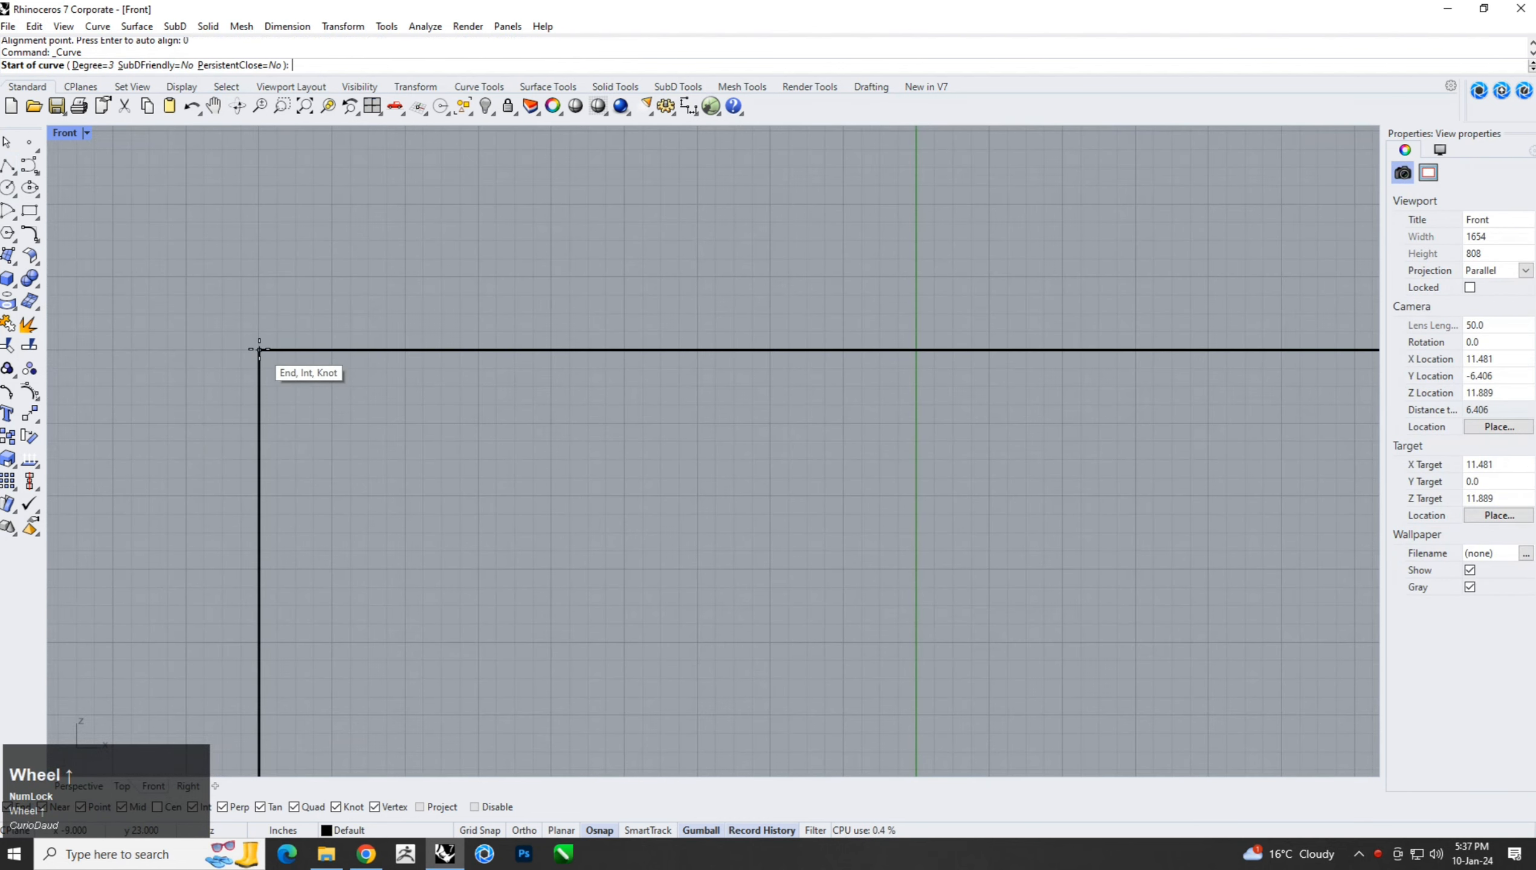
left_click(260, 350)
left_click(321, 350, "shift")
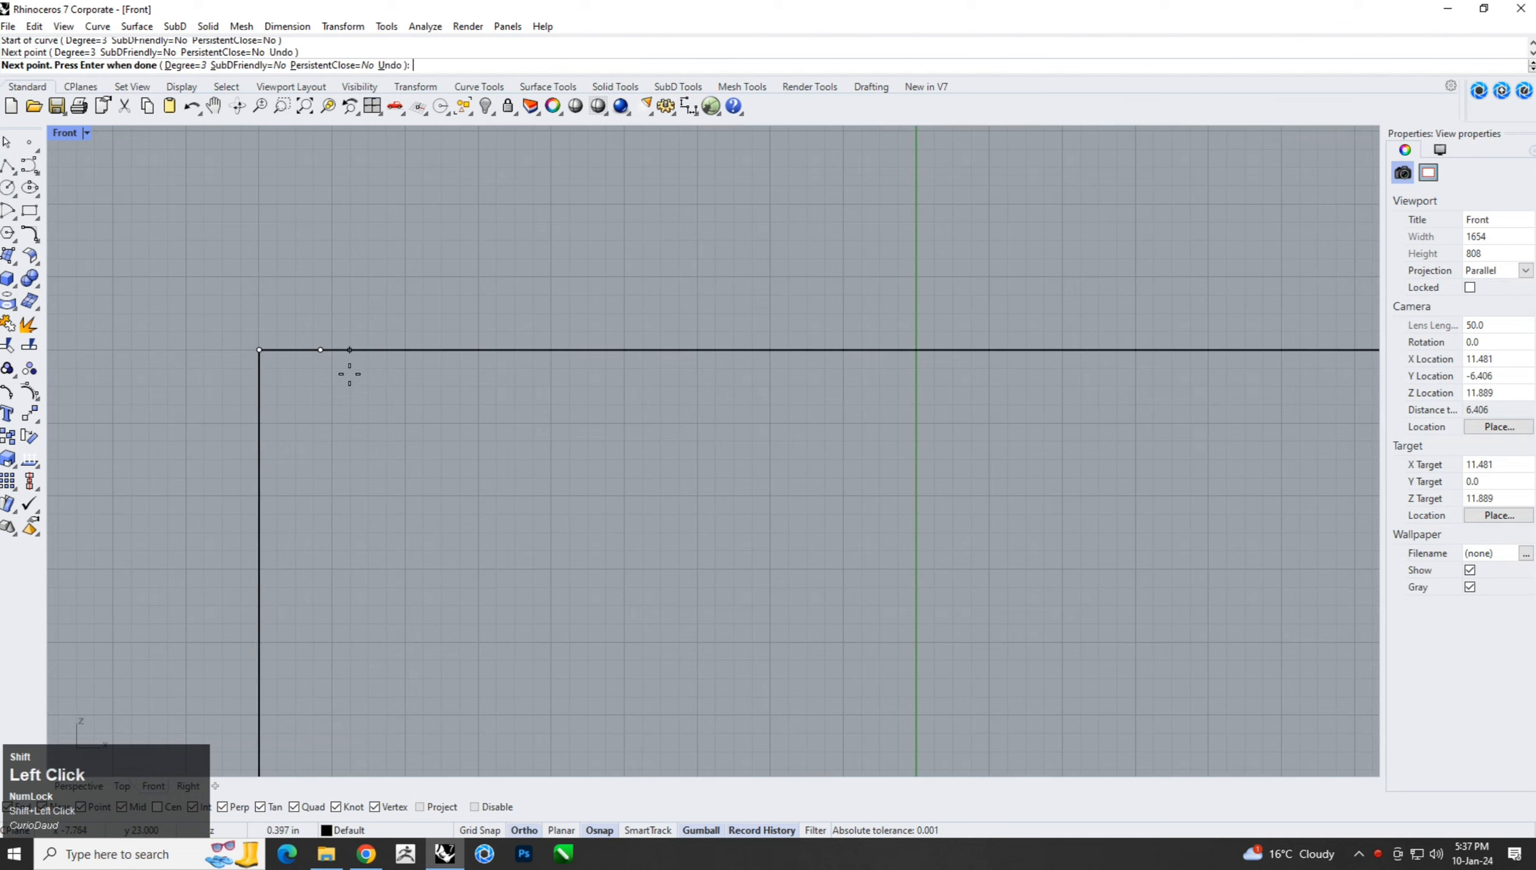
left_click(351, 359)
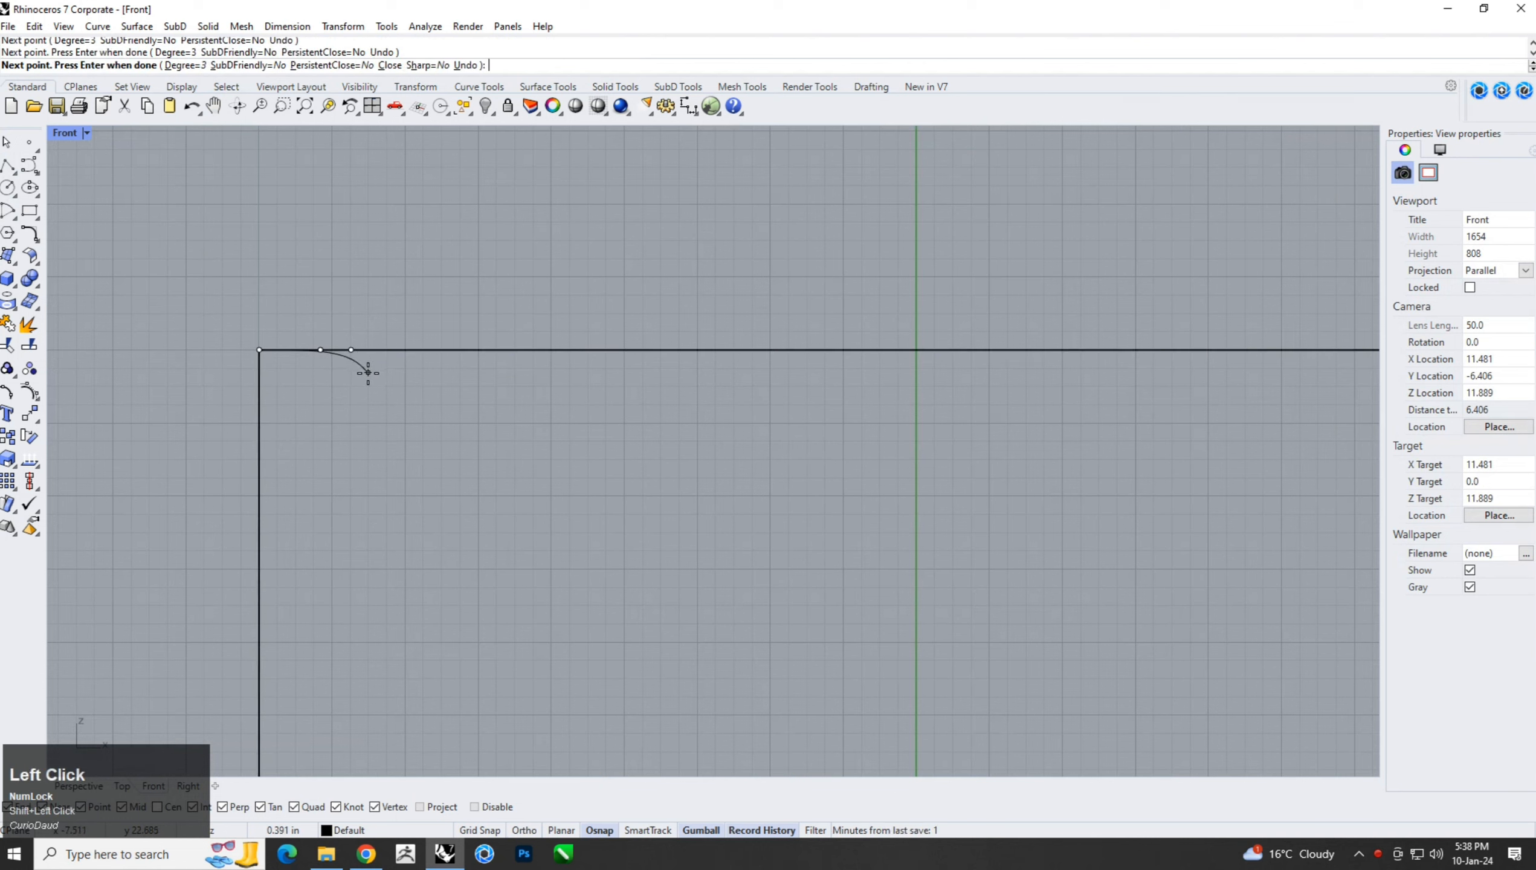
left_click(368, 372)
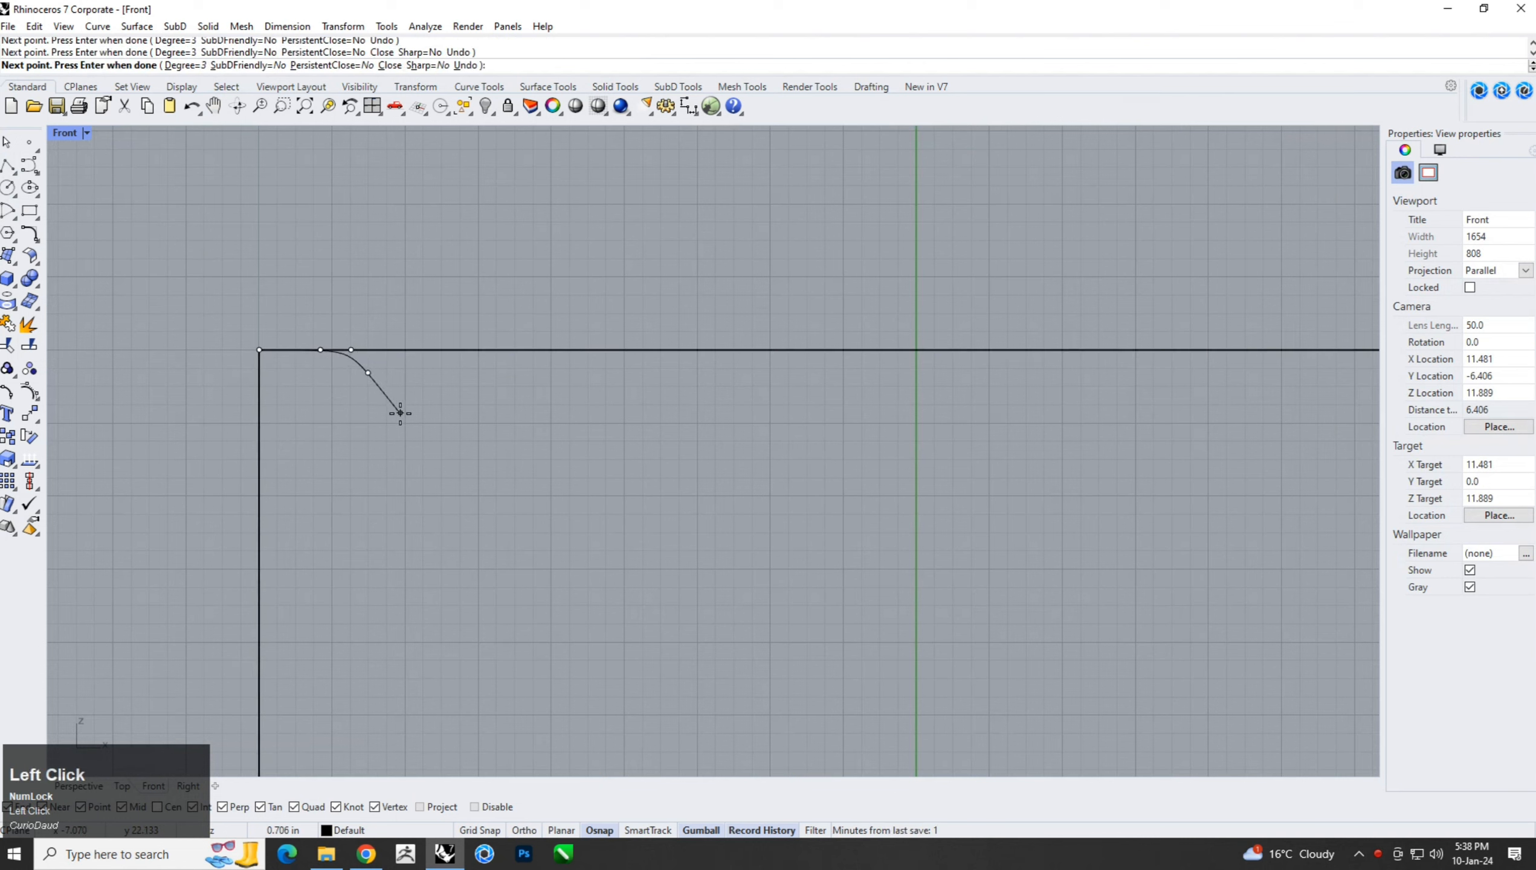
left_click(402, 415)
left_click(479, 415, "shift")
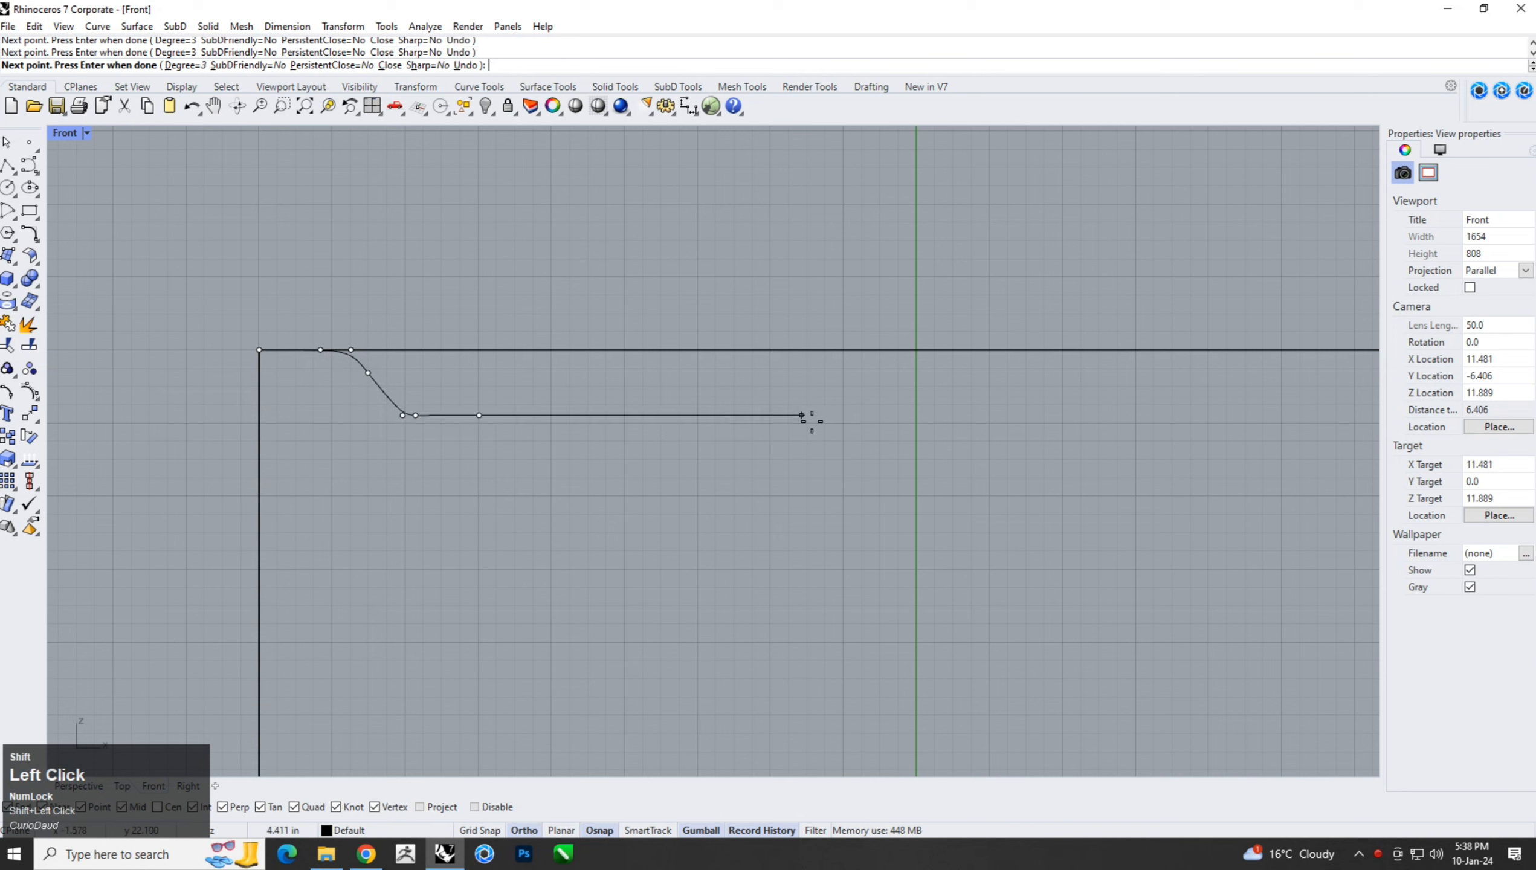
left_click(902, 415, "shift")
right_click(902, 416)
Align the curve's free end point to the vertical axis using vertical-centre alignment at 0.
left_click(895, 415)
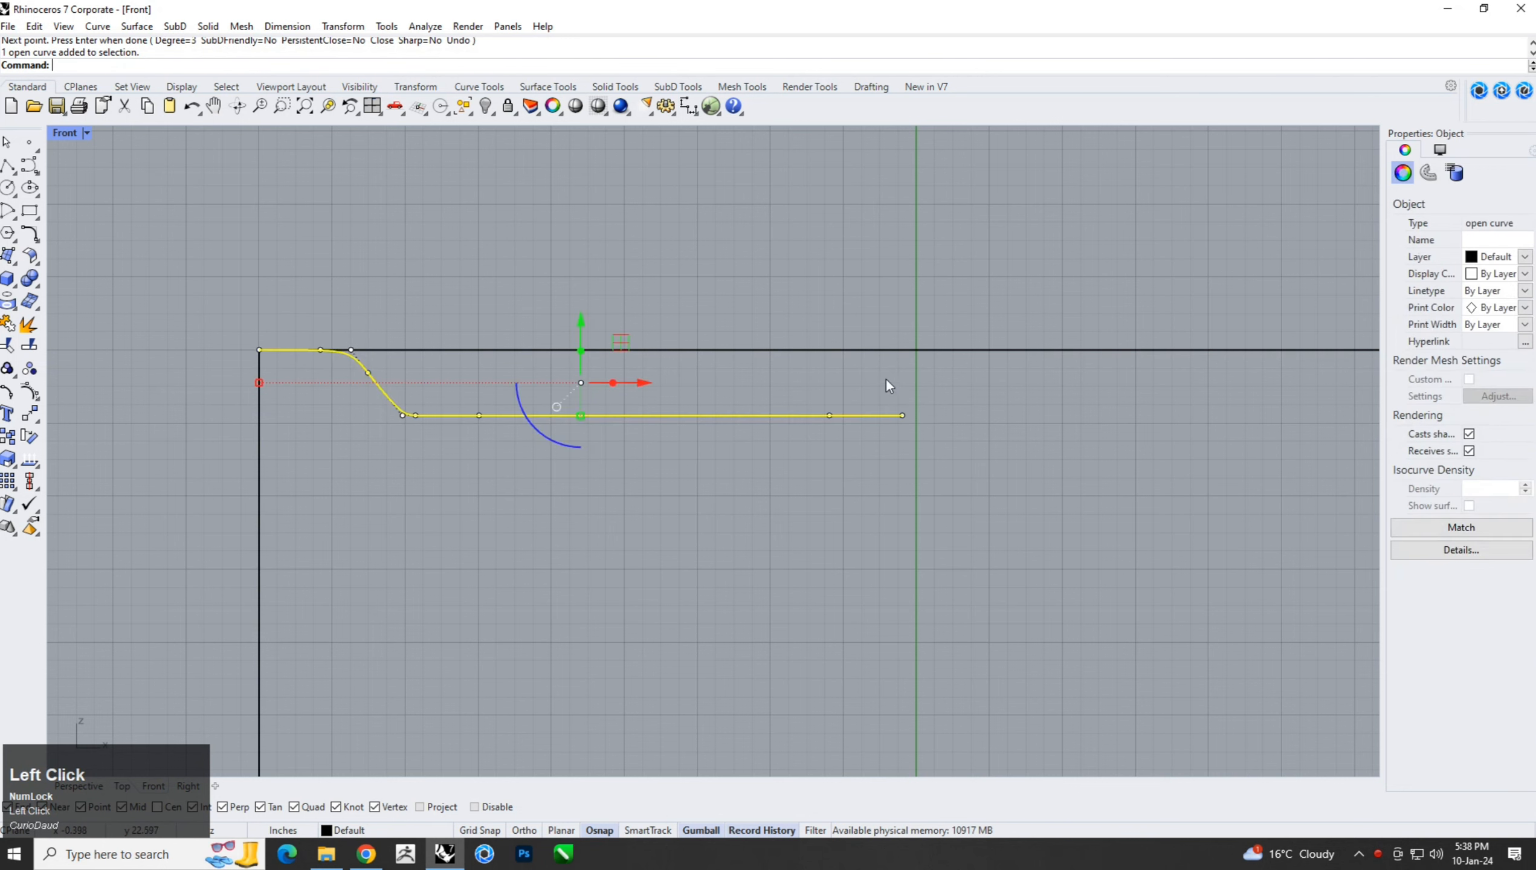
left_click_drag(886, 378, 962, 484)
left_click(38, 489)
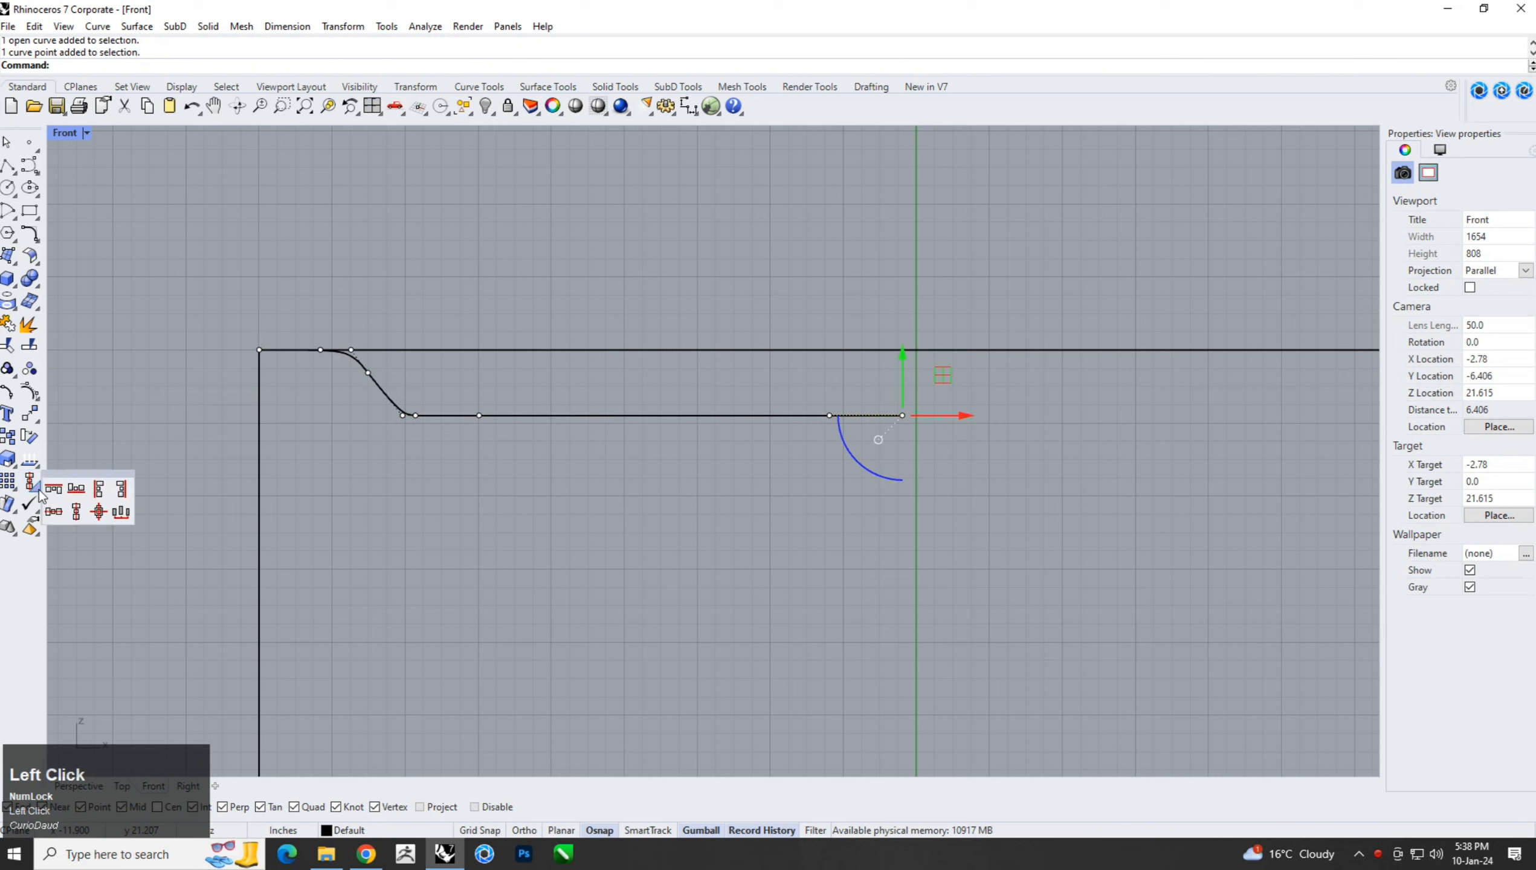
left_click(78, 513)
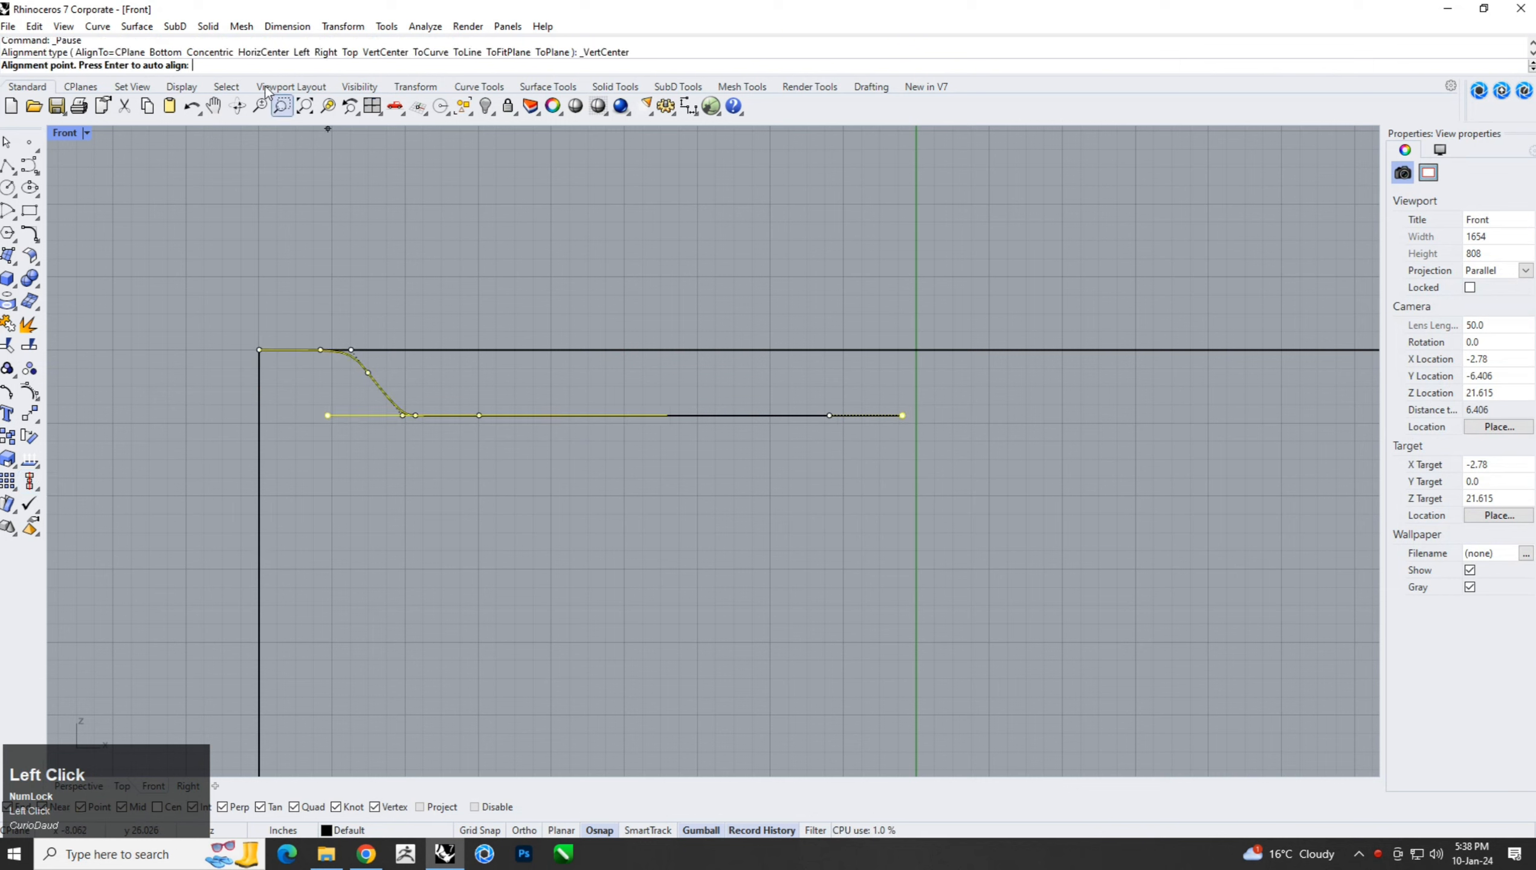
type("0")
key("Return")
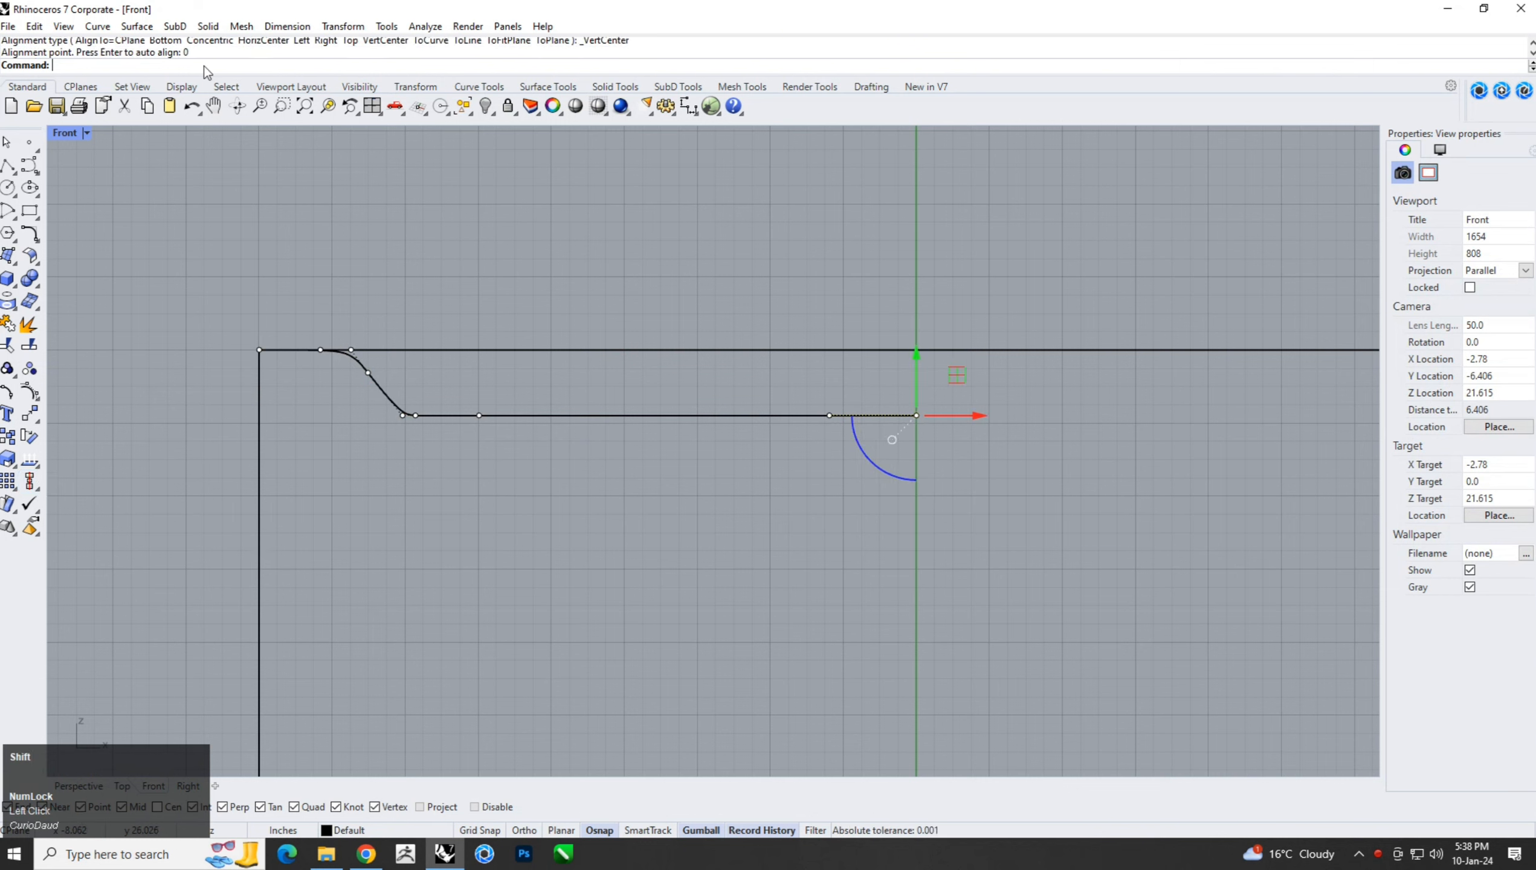
Shift the three control points at the curve's lower bend toward the axis and nudge the control point on the slope the same way.
left_click(504, 415)
scroll(429, 387, "up", 2)
left_click_drag(343, 497, 544, 426)
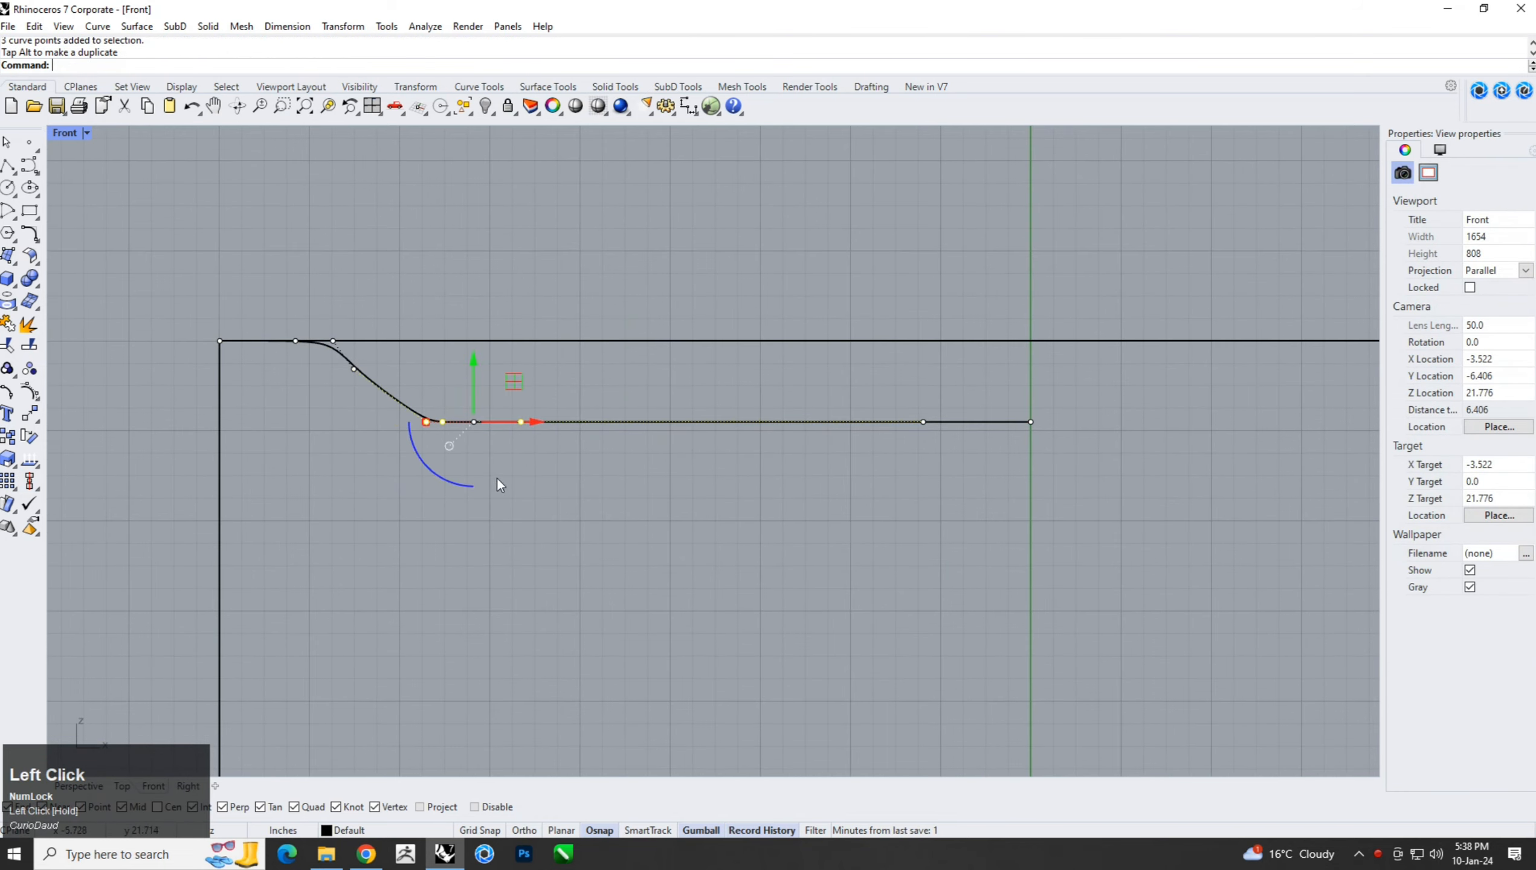
left_click(497, 477)
left_click(367, 376)
scroll(357, 370, "up", 6)
left_click_drag(316, 407, 419, 368)
left_click(570, 535)
scroll(524, 427, "down", 10)
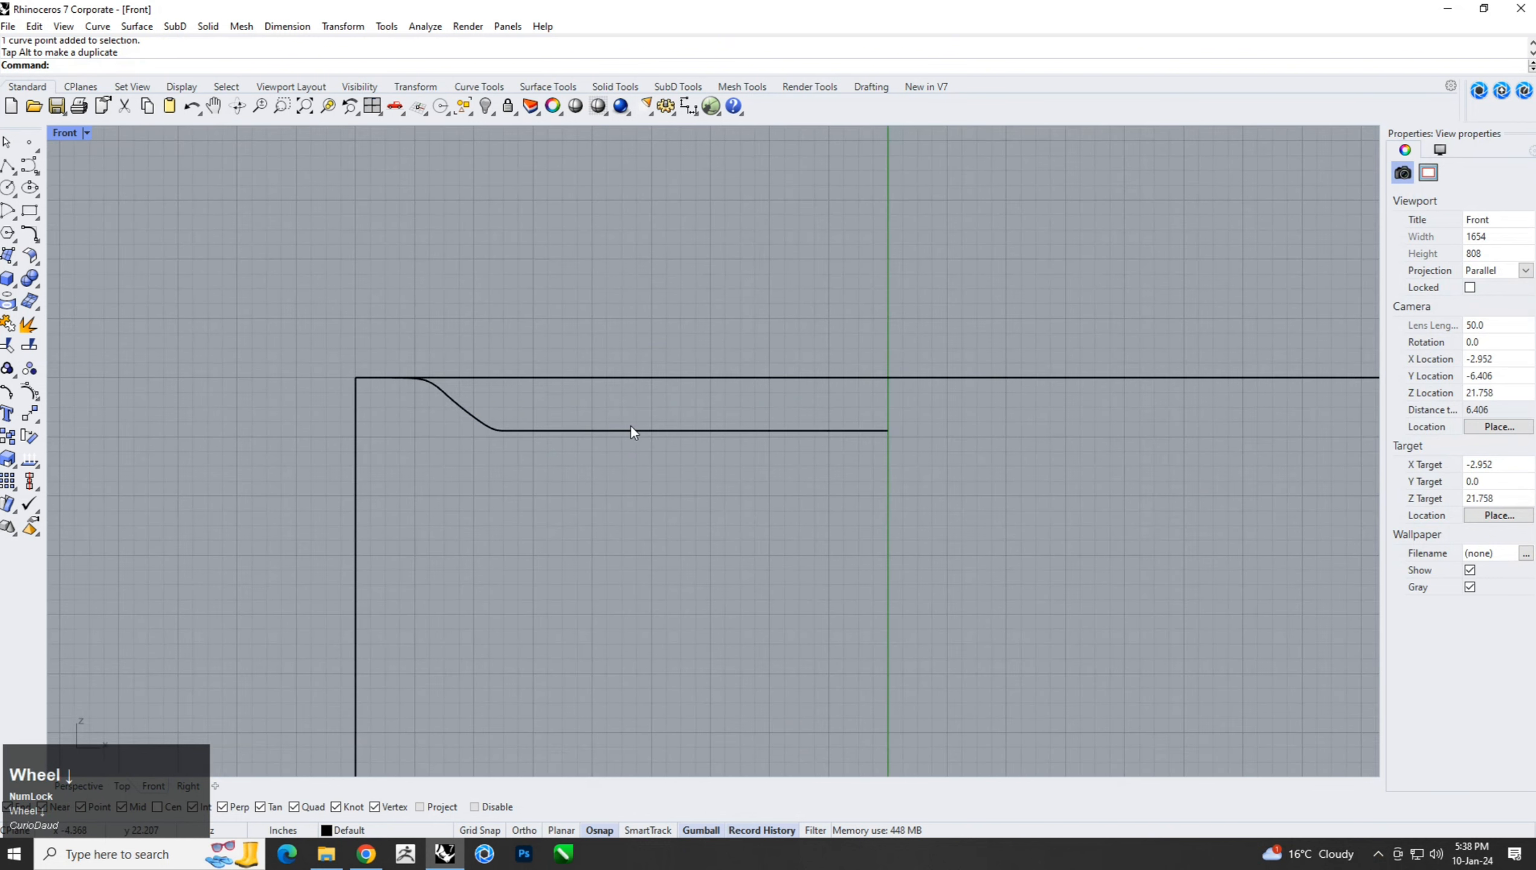
right_click_drag(630, 425, 578, 447)
left_click_drag(644, 443, 596, 501)
left_click(96, 29)
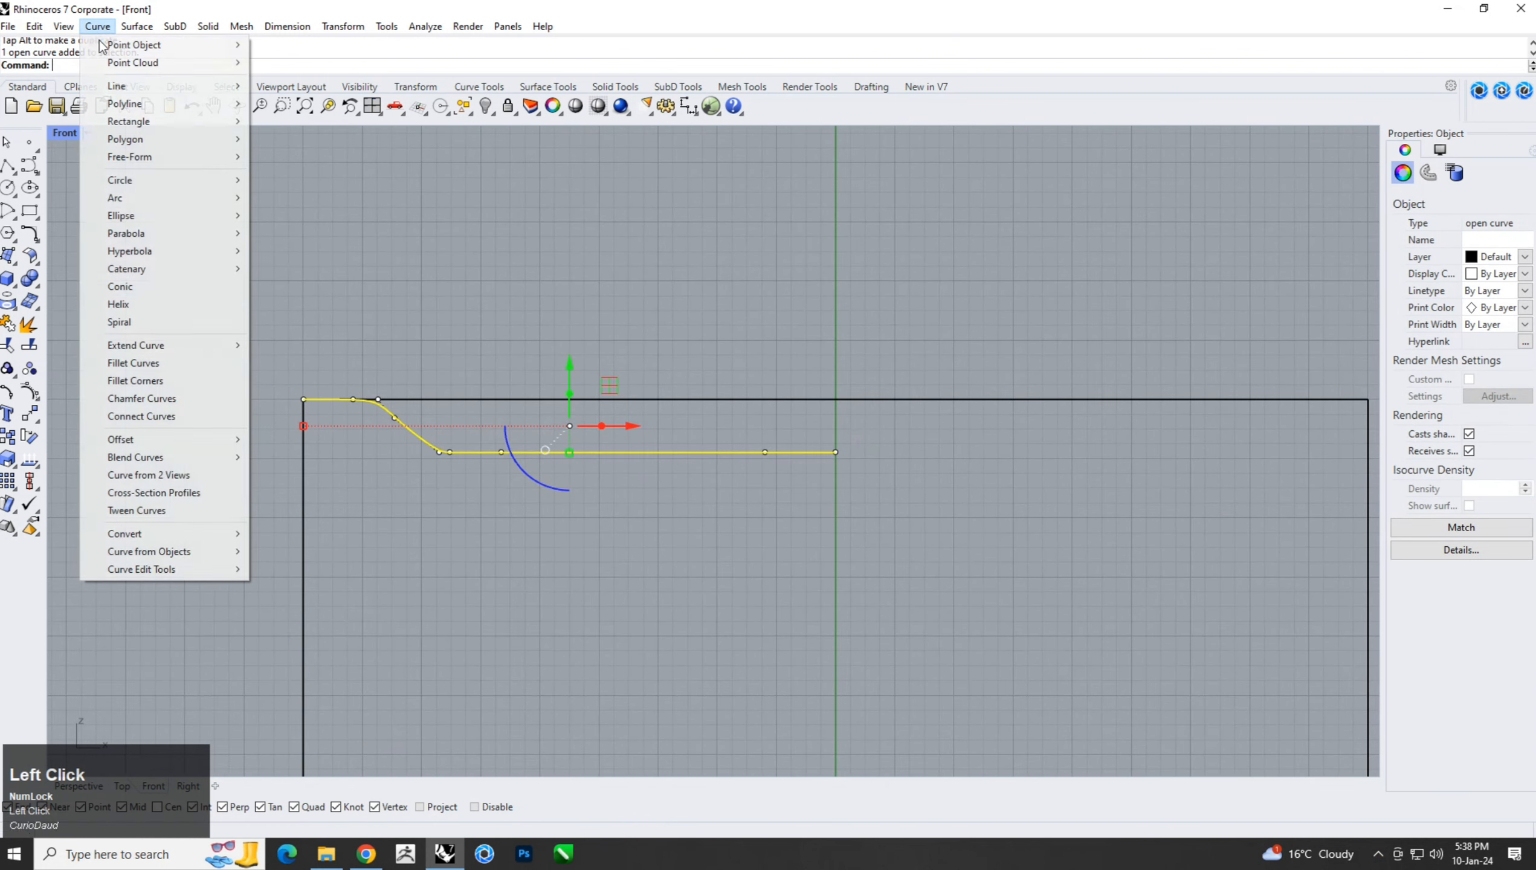
mouse_move(156, 441)
left_click(304, 440)
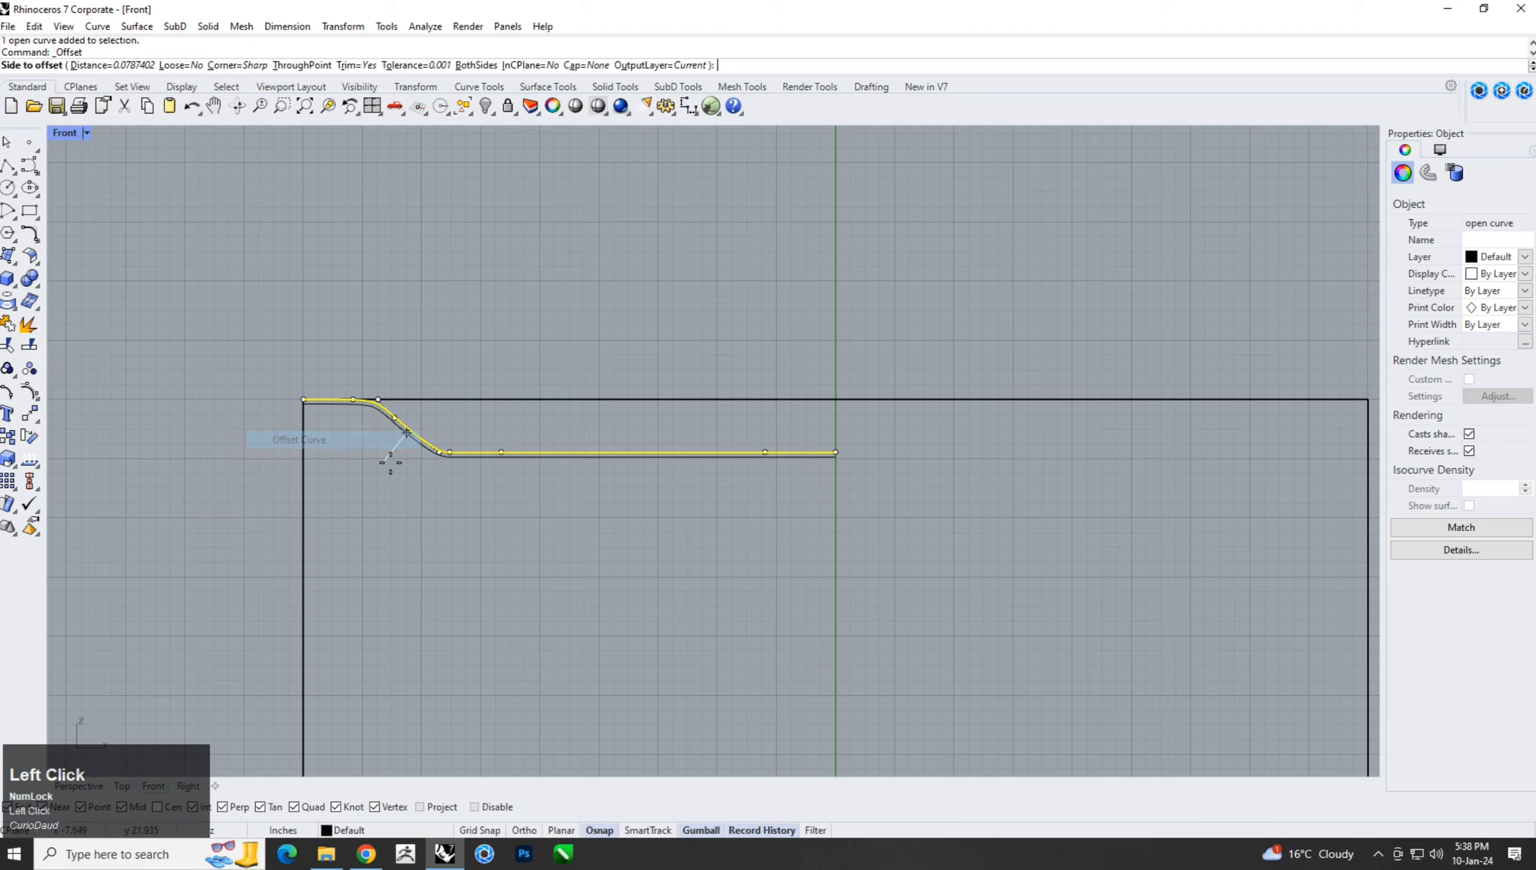
scroll(396, 456, "up", 3)
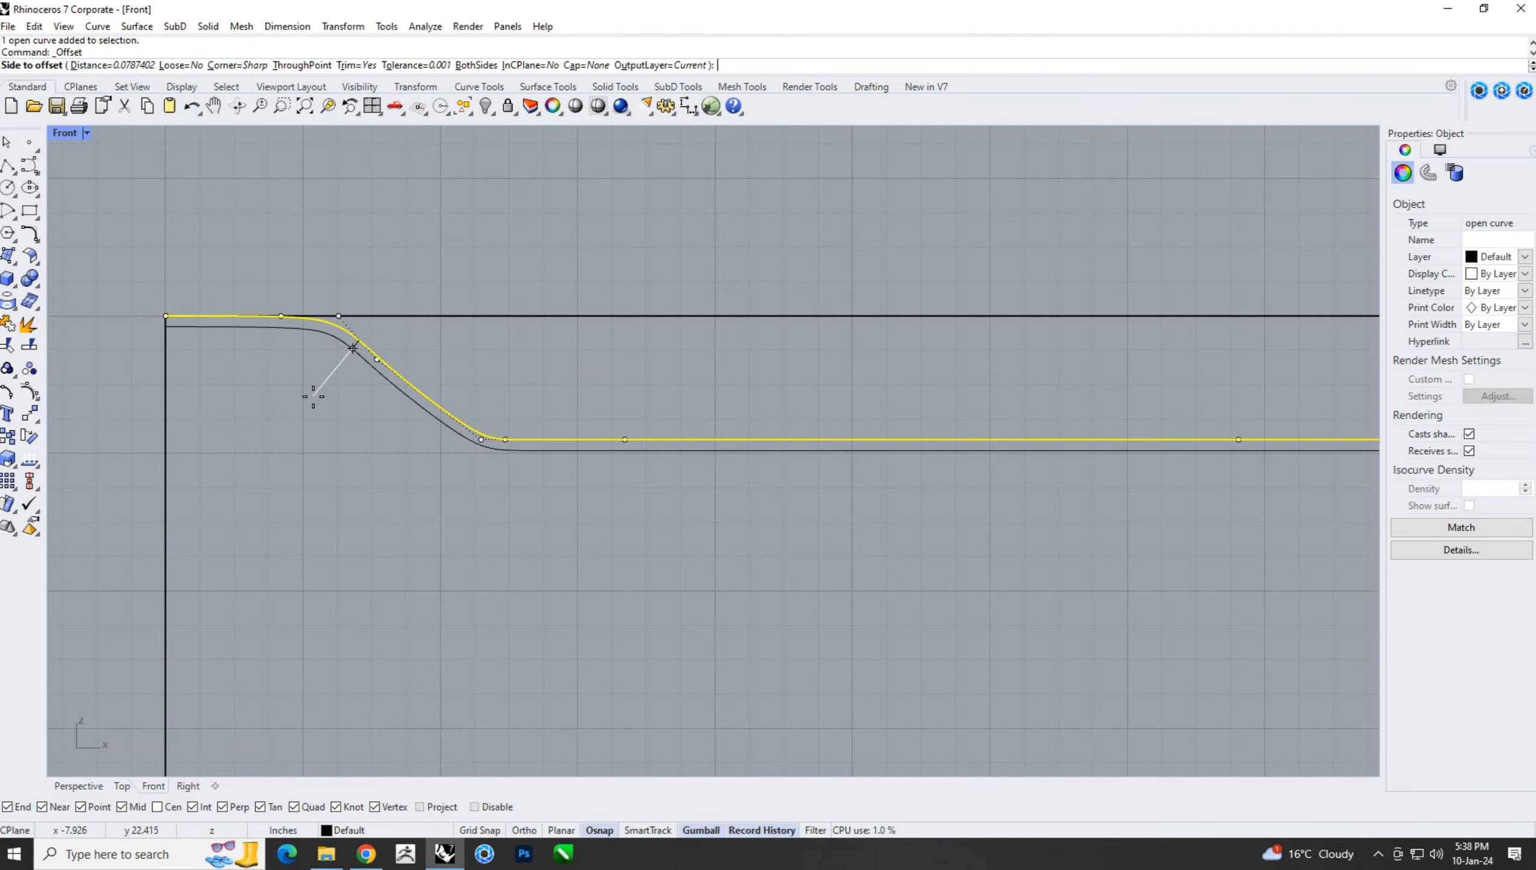
key("Escape")
left_click(9, 166)
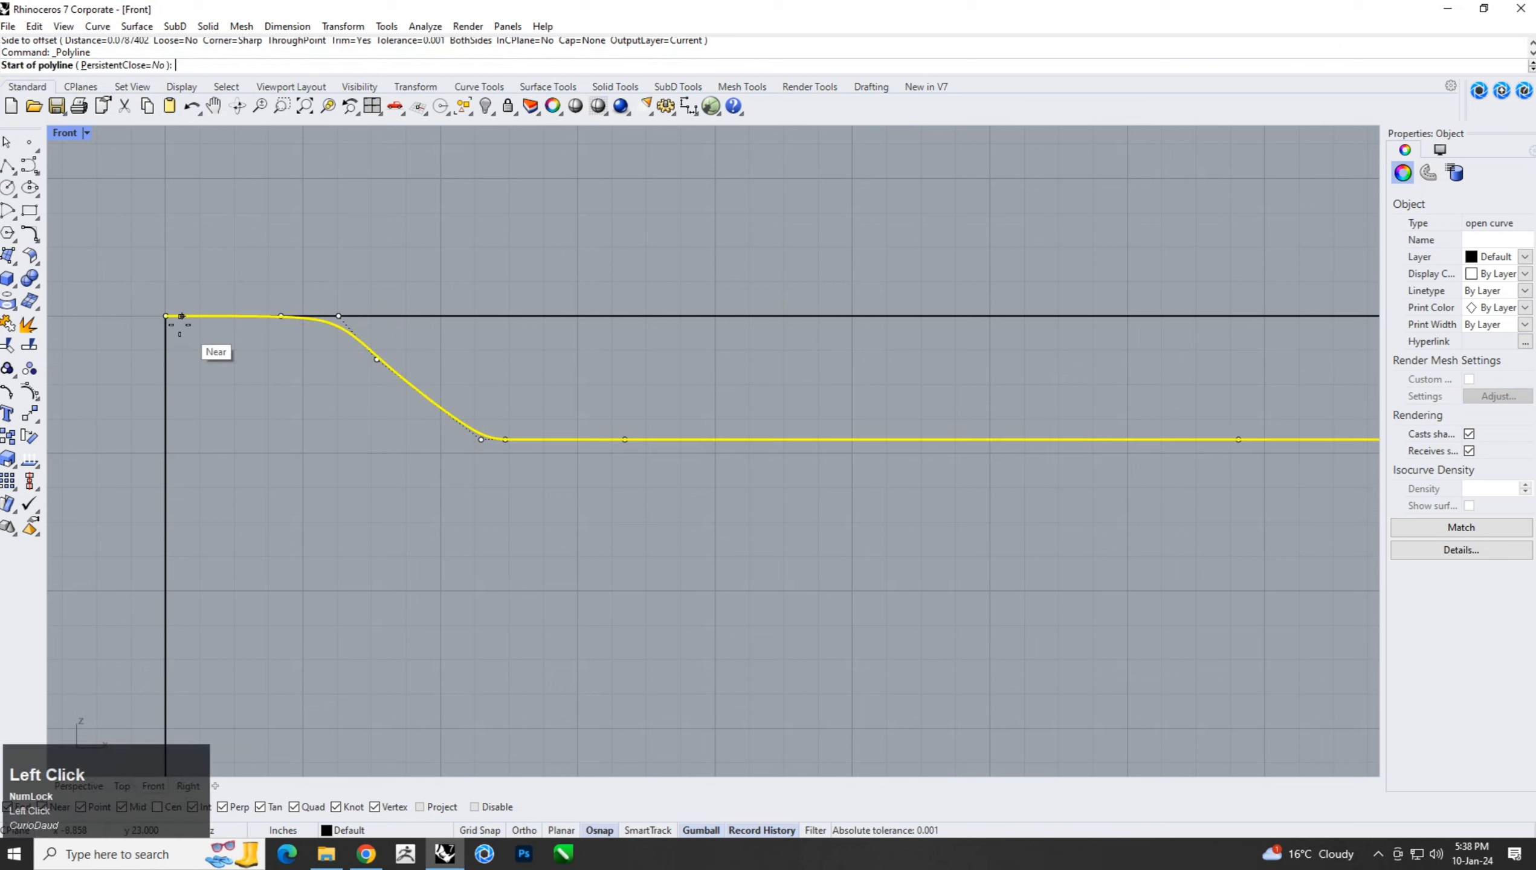
key("Escape")
Draw a circle of about 0.1 in radius tangent to the curve's start and the rectangle's left edge.
left_click(31, 192)
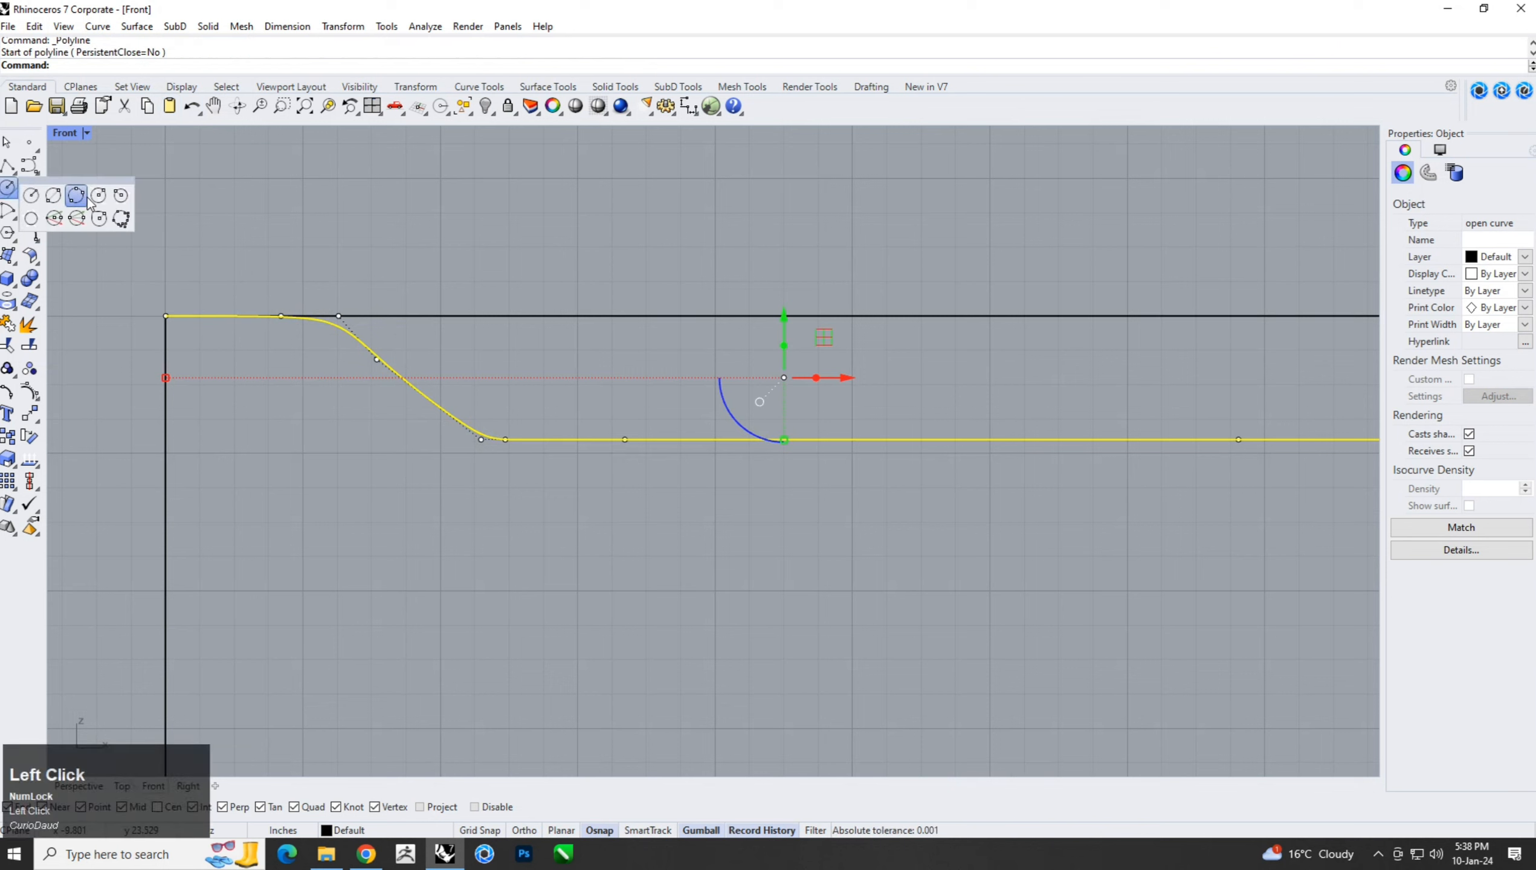
left_click(121, 206)
left_click(199, 315)
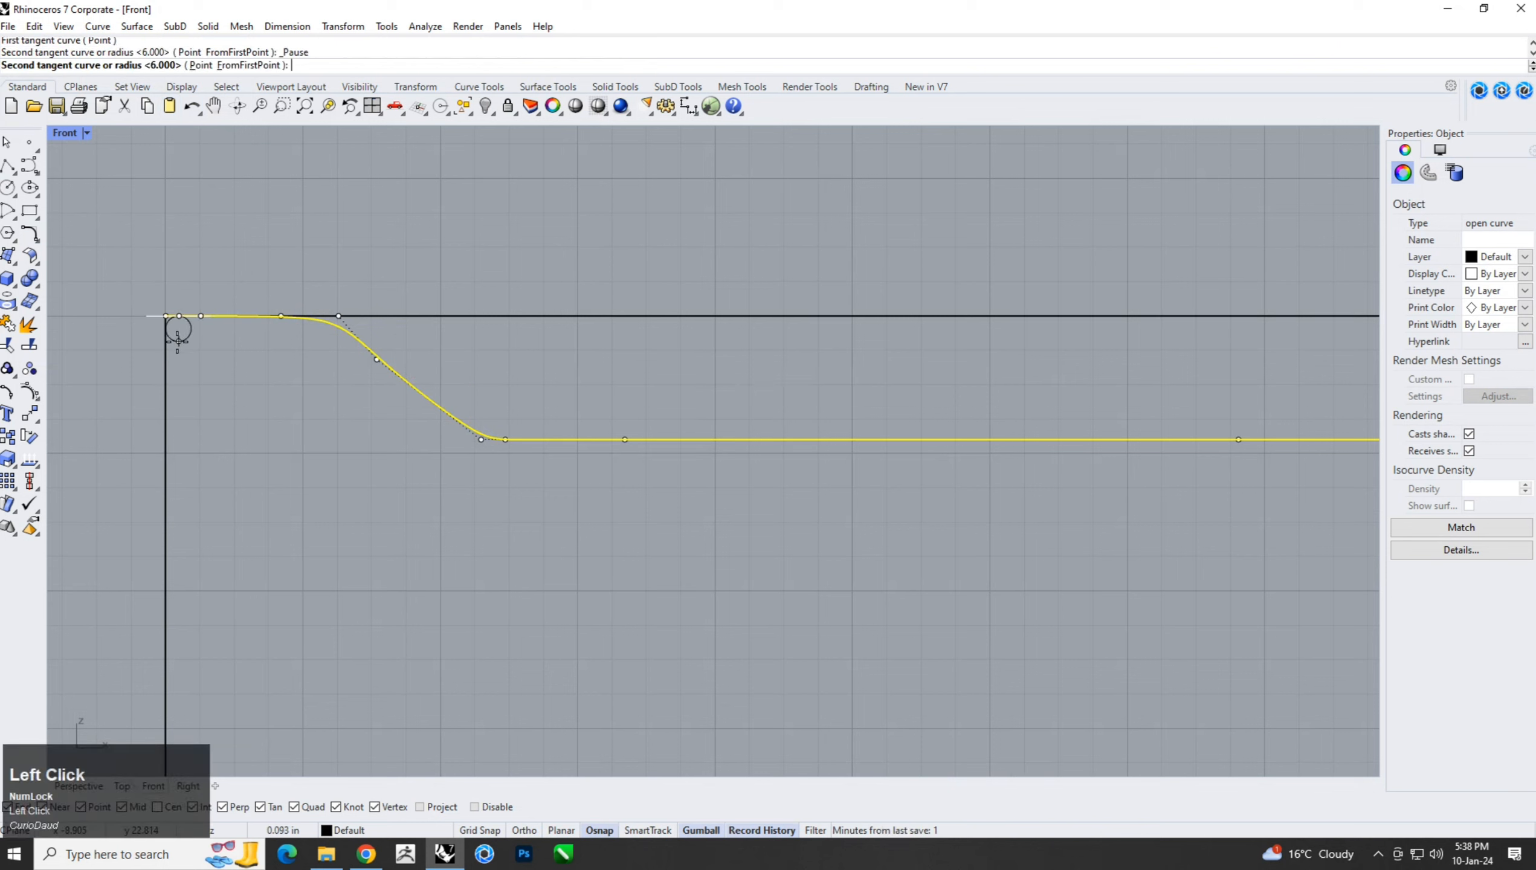
left_click(174, 332)
left_click(442, 520)
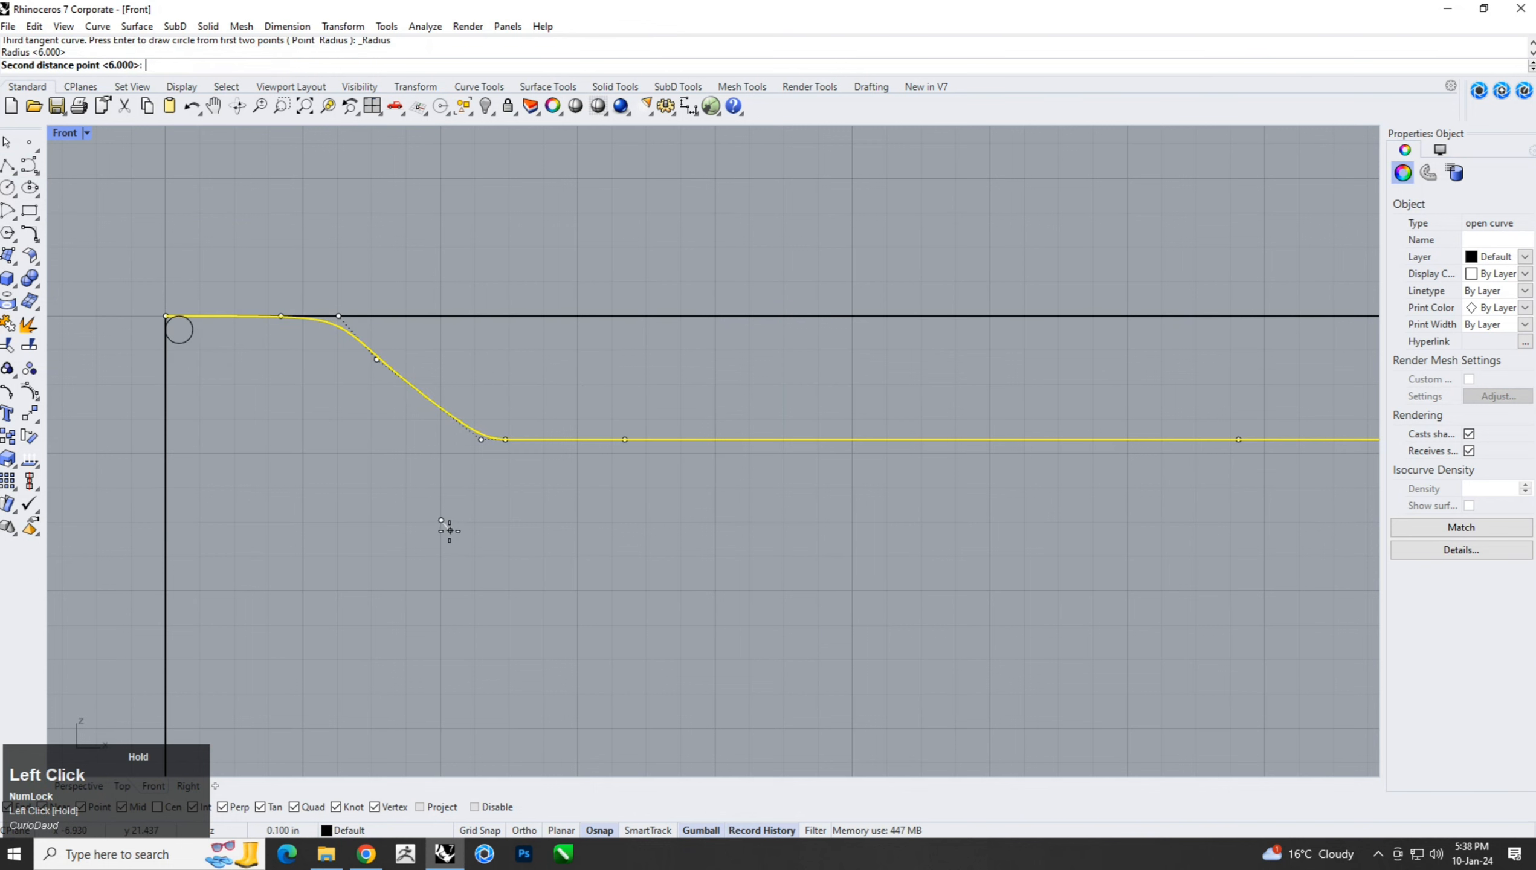
left_click(453, 530)
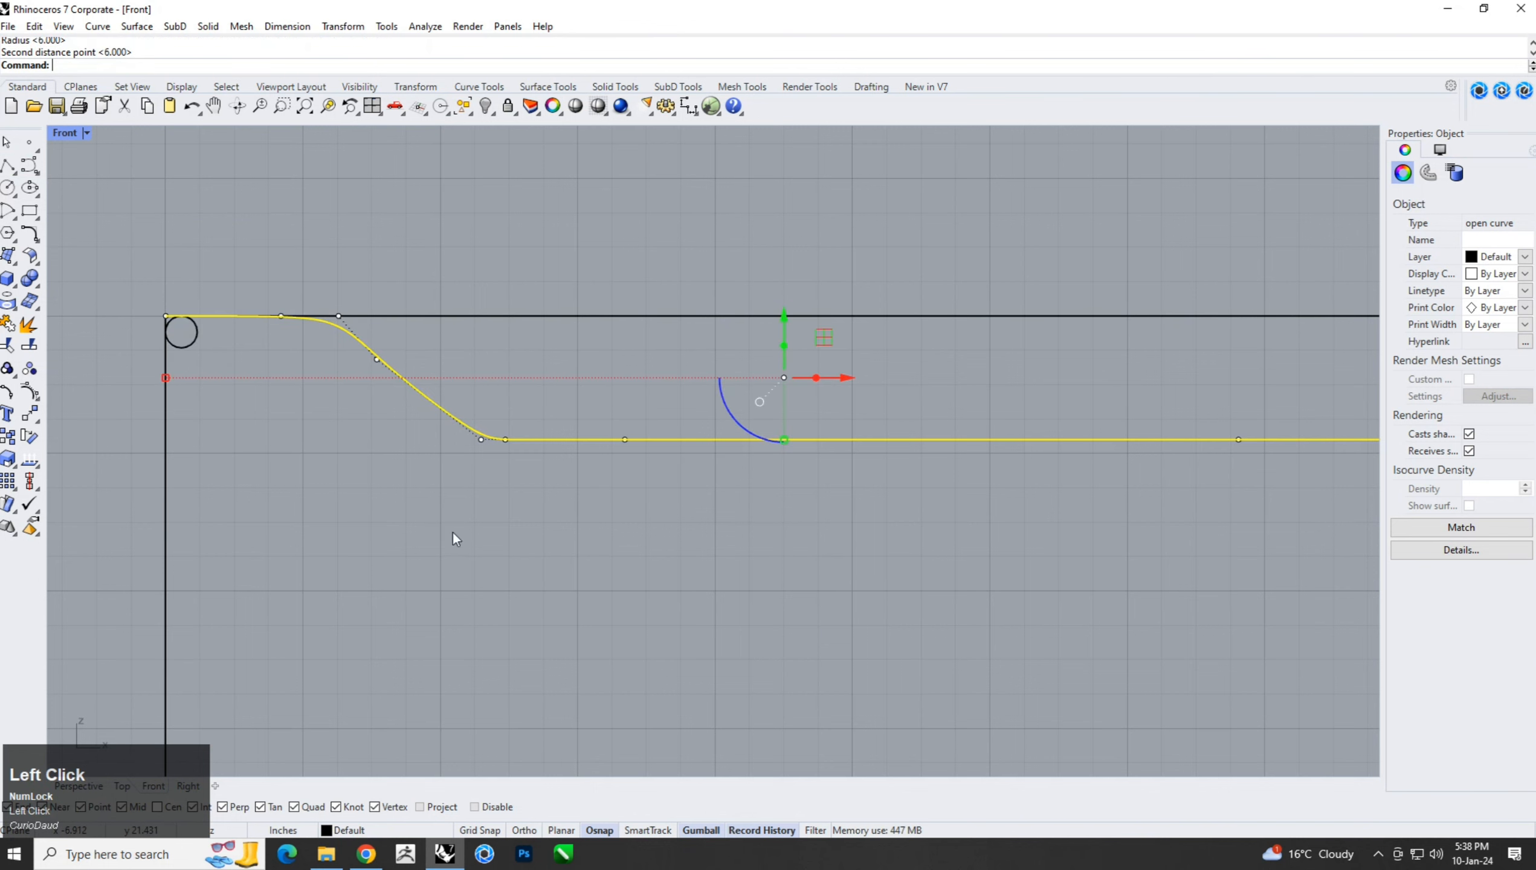
Move the curve's start point from the rectangle's corner to the top of the small circle.
left_click(246, 385)
scroll(293, 365, "up", 3)
left_click(647, 358)
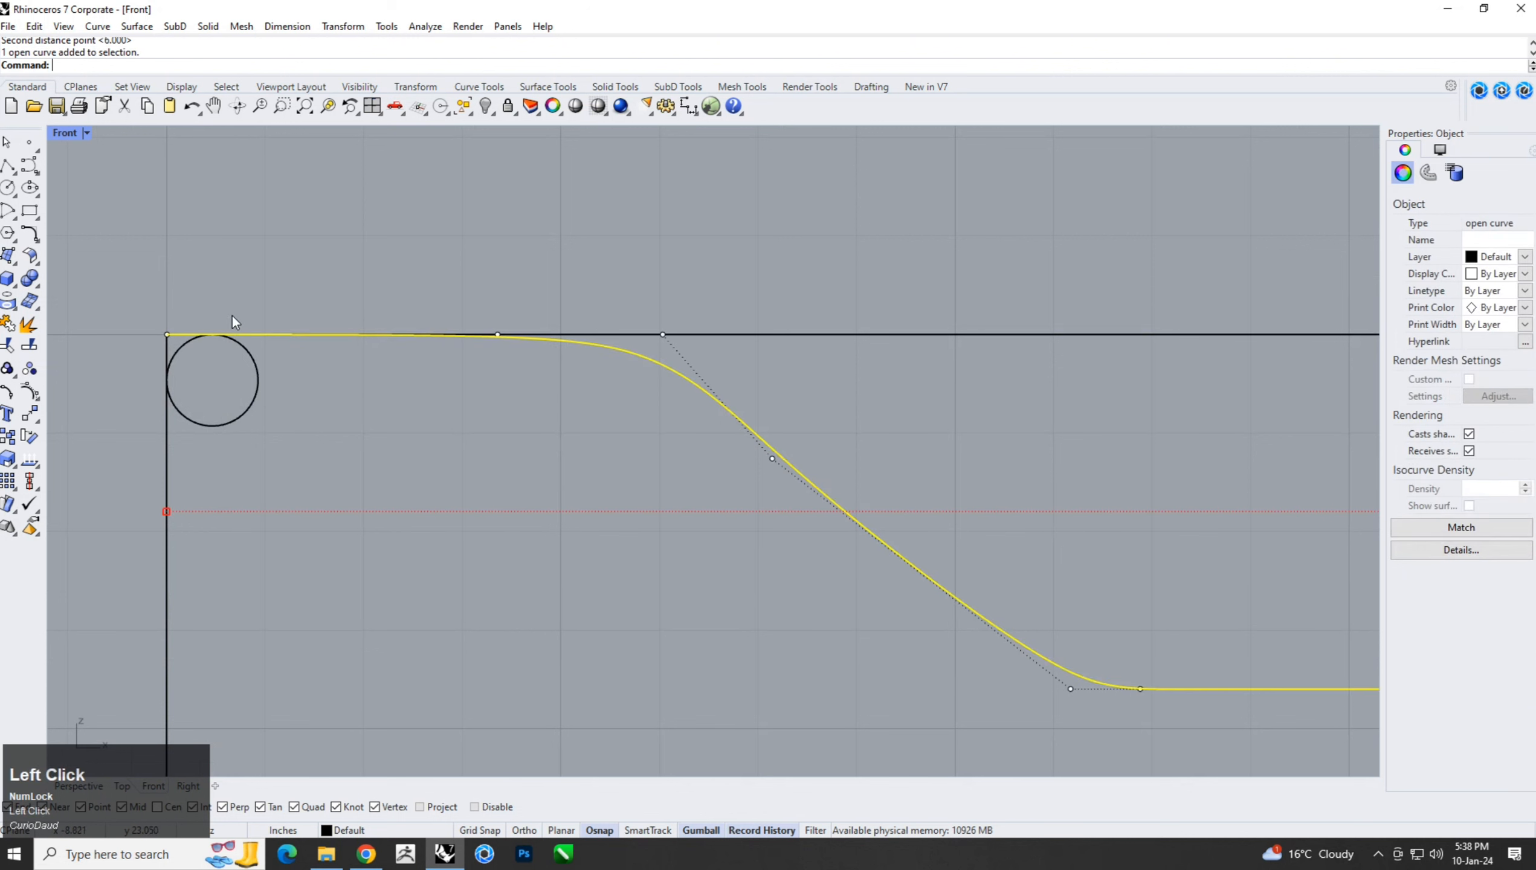
left_click_drag(147, 307, 210, 336)
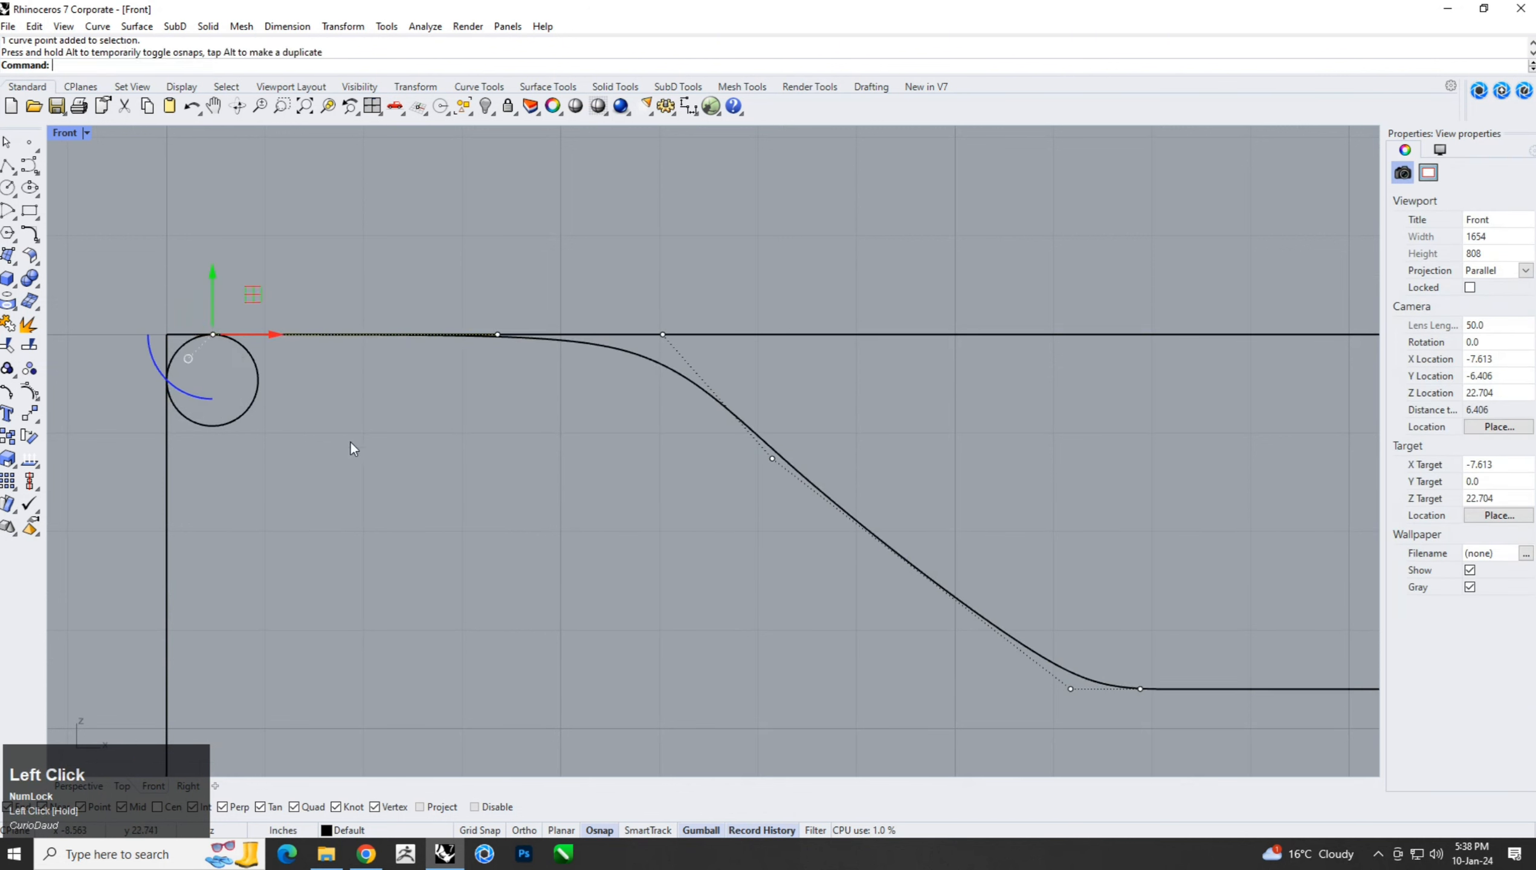
Split the small circle at its top and upper-right points, and delete the short arc between them.
left_click_drag(317, 448, 239, 388)
left_click(32, 345)
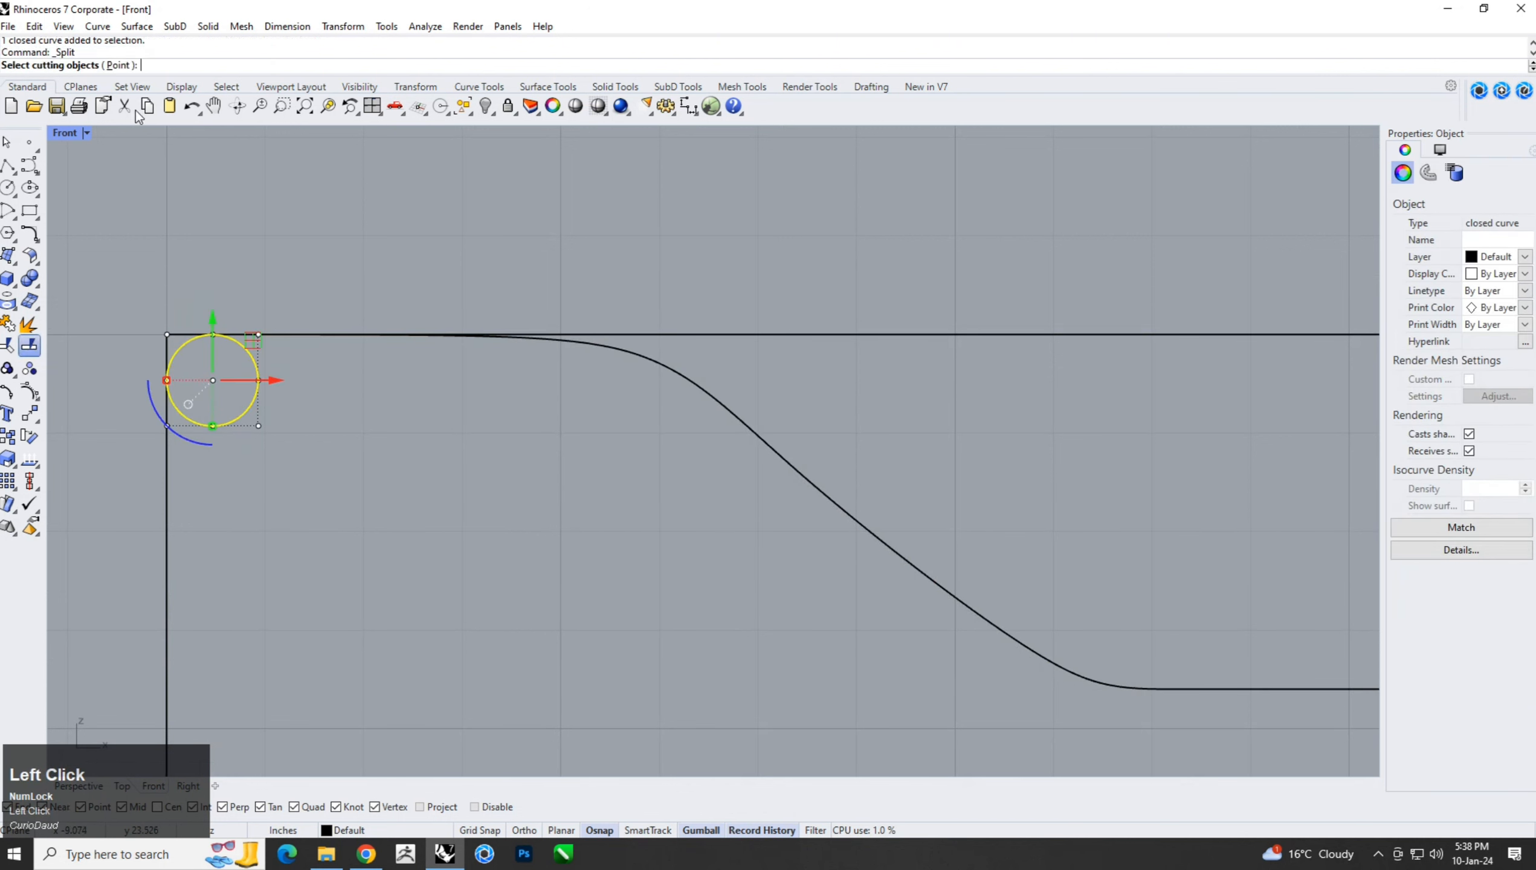
left_click(126, 64)
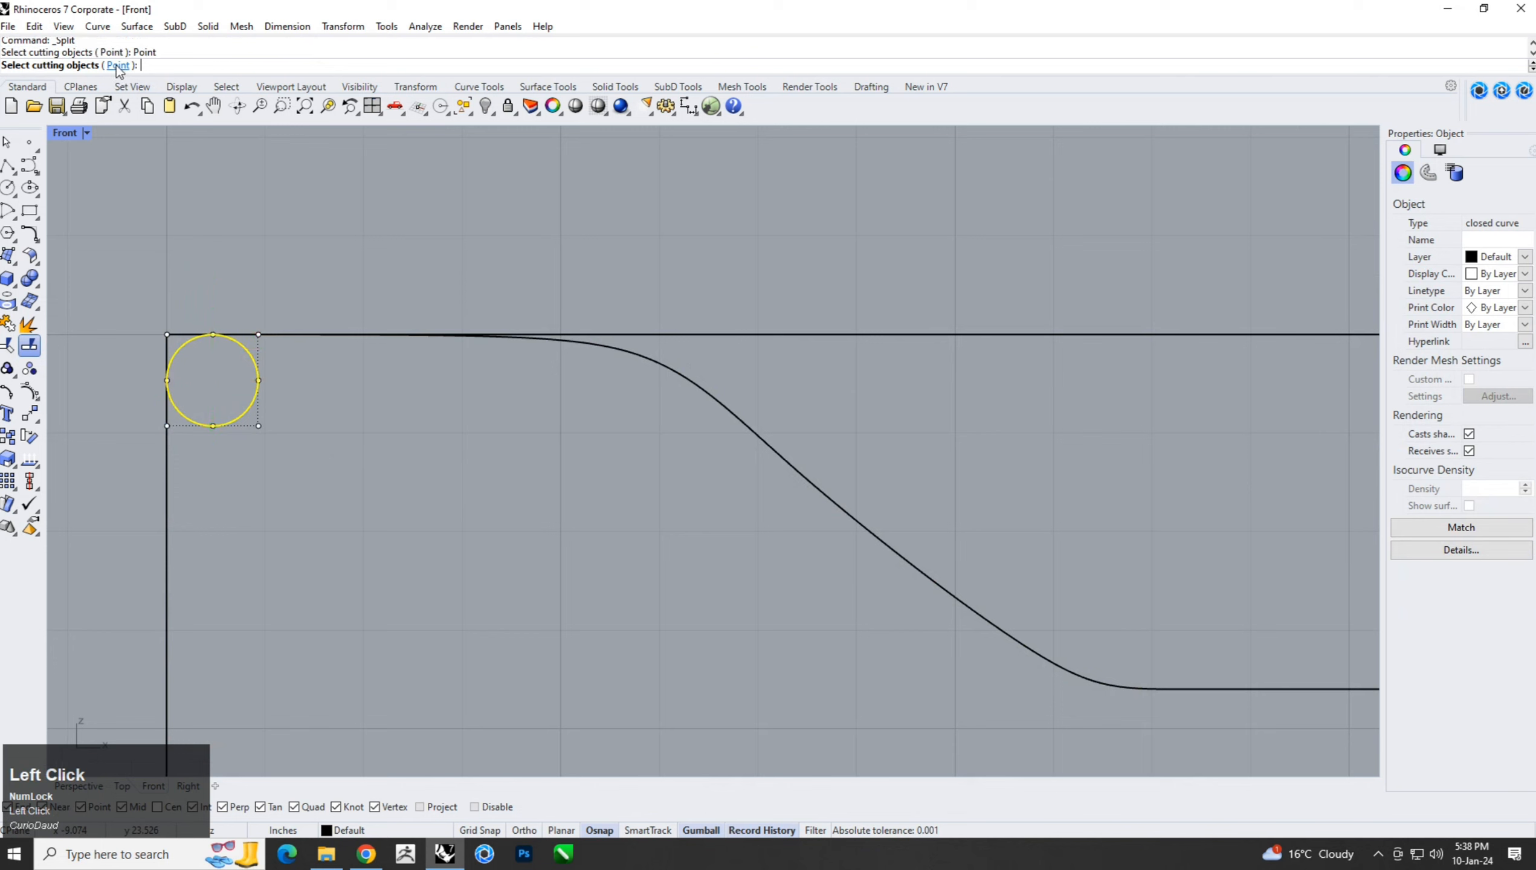
left_click(213, 334)
left_click(254, 364)
right_click(254, 365)
left_click(338, 383)
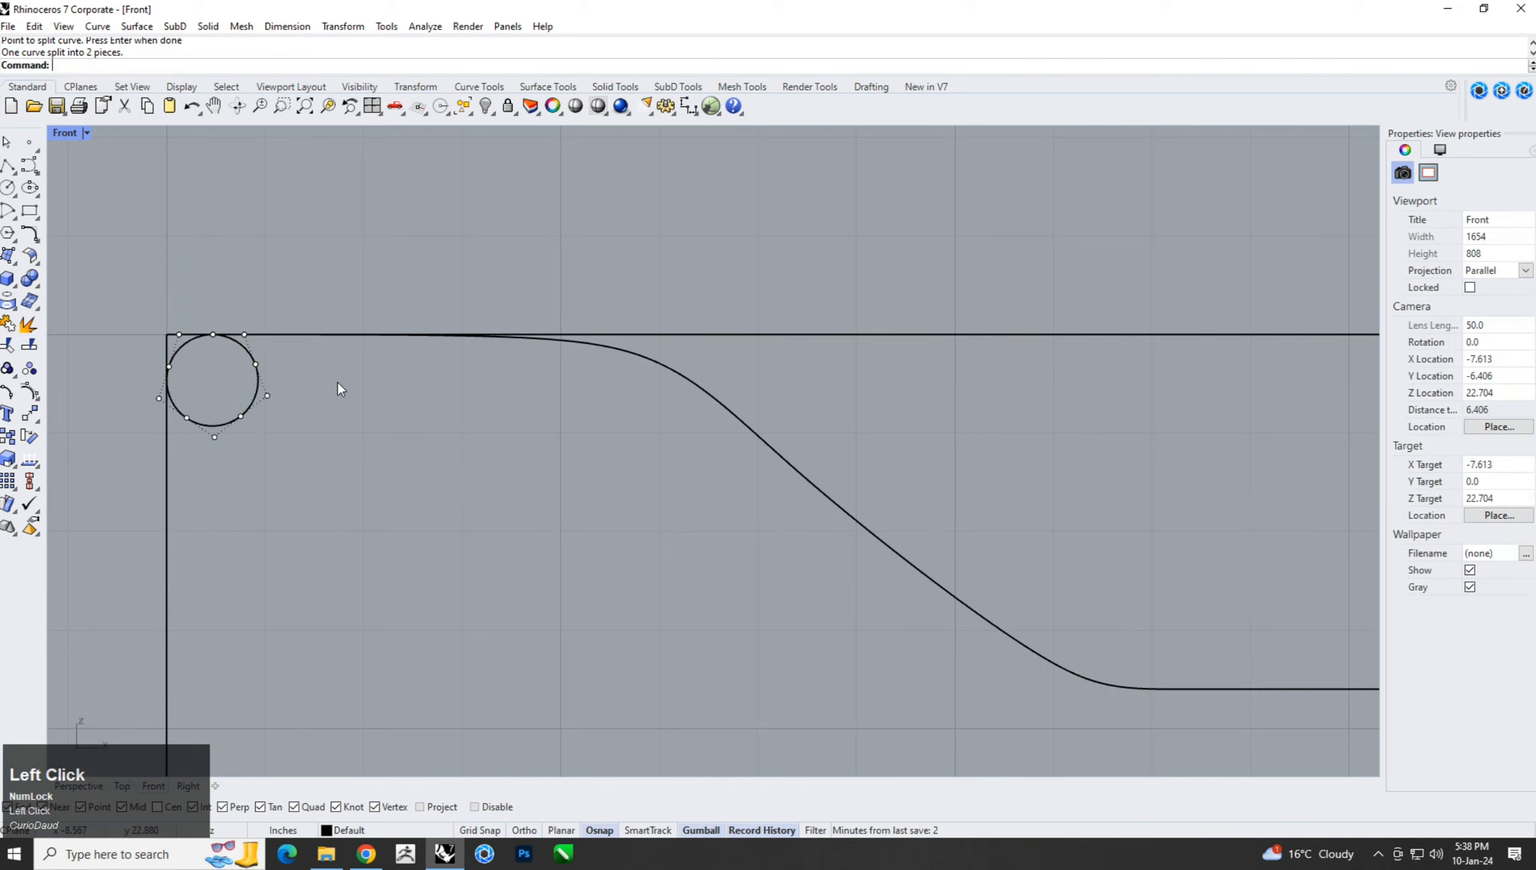
left_click(242, 349)
key("Delete")
Join the remaining circle arc and the sloping curve into one open curve.
left_click_drag(285, 435, 229, 395)
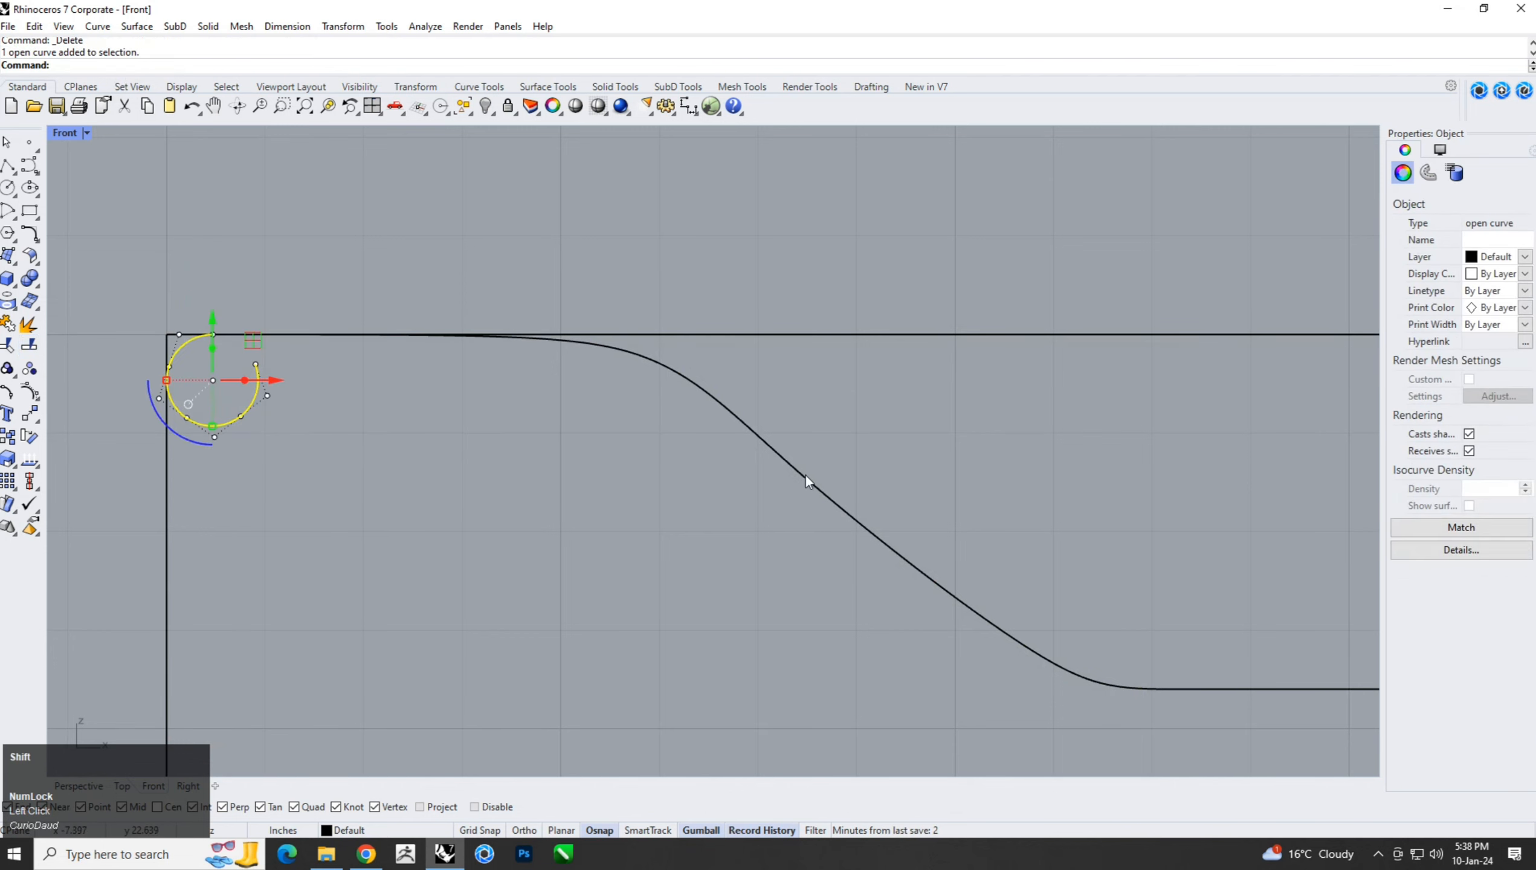
left_click(807, 480, "shift")
left_click(9, 324)
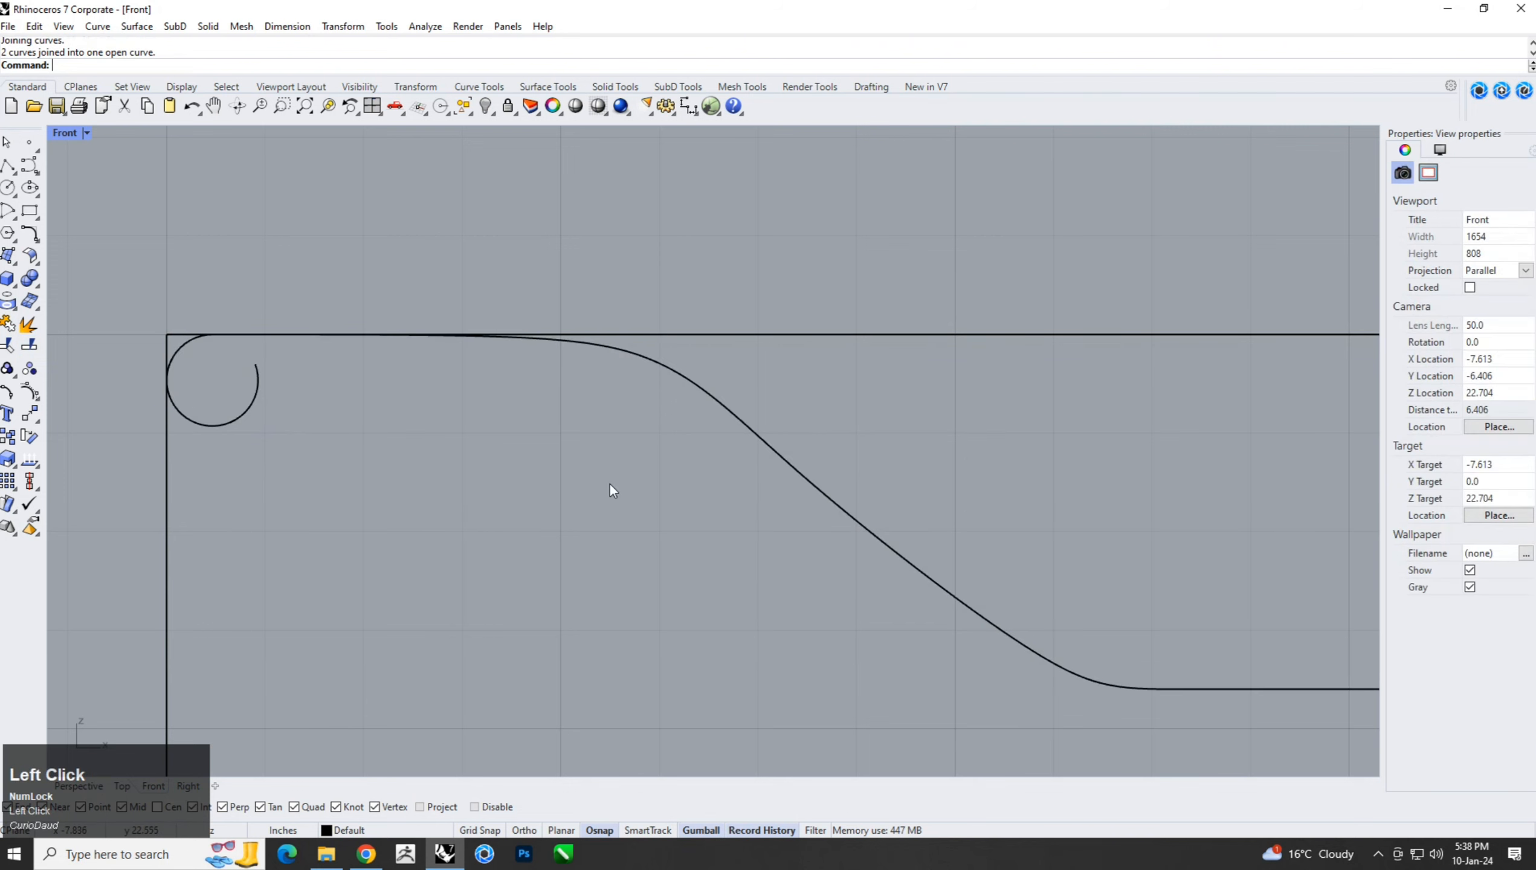
Draw a straight vertical polyline along the rectangle's left edge, from just below the curled rim to the lower-left corner.
scroll(507, 342, "down", 6)
right_click_drag(567, 438, 547, 371)
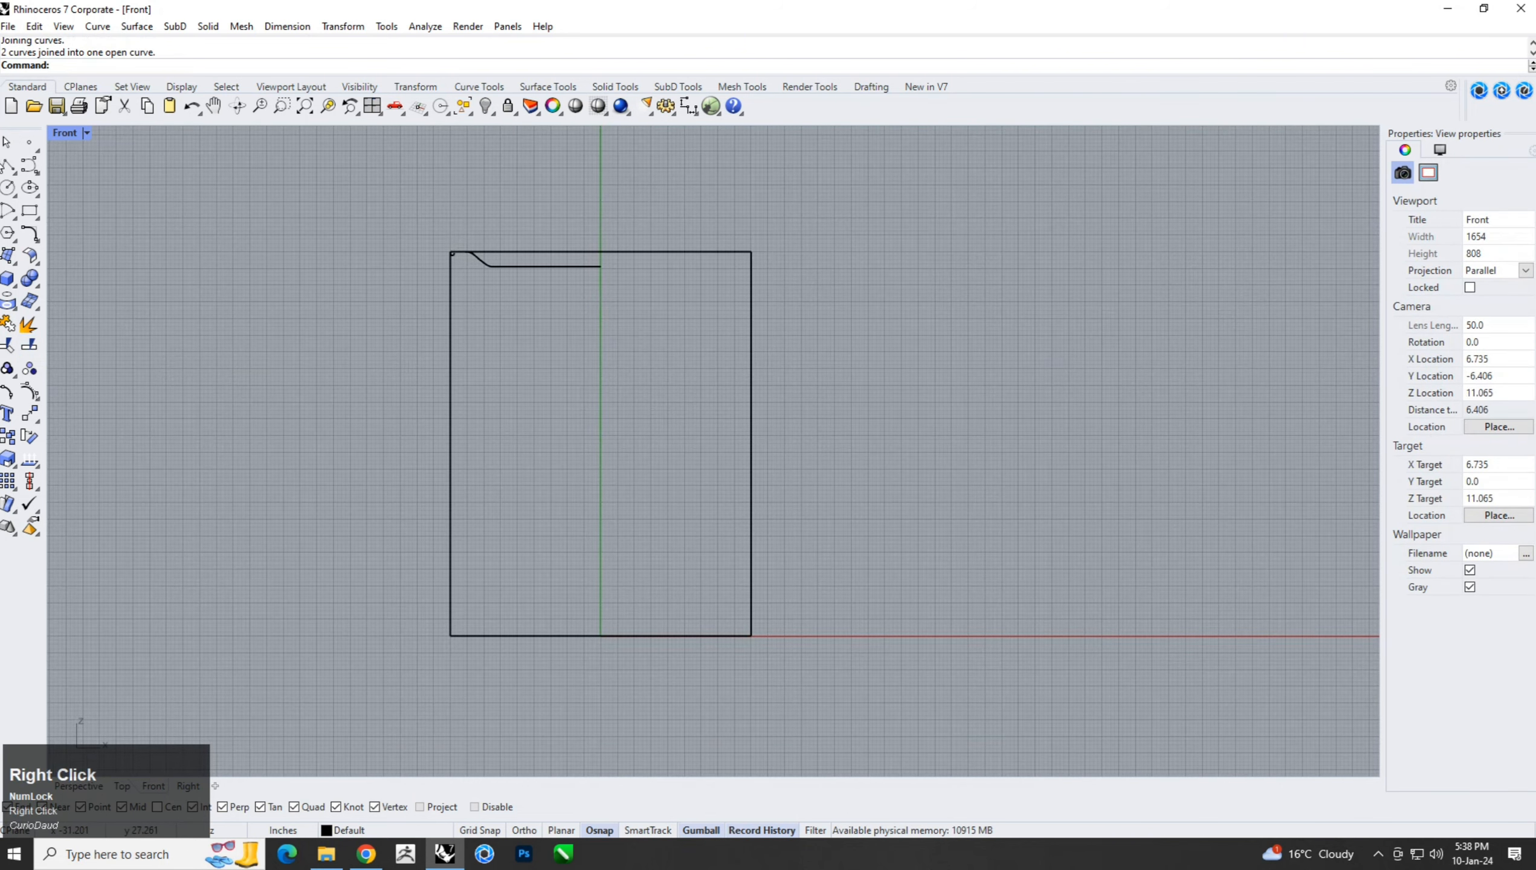
left_click(9, 165)
left_click(451, 276)
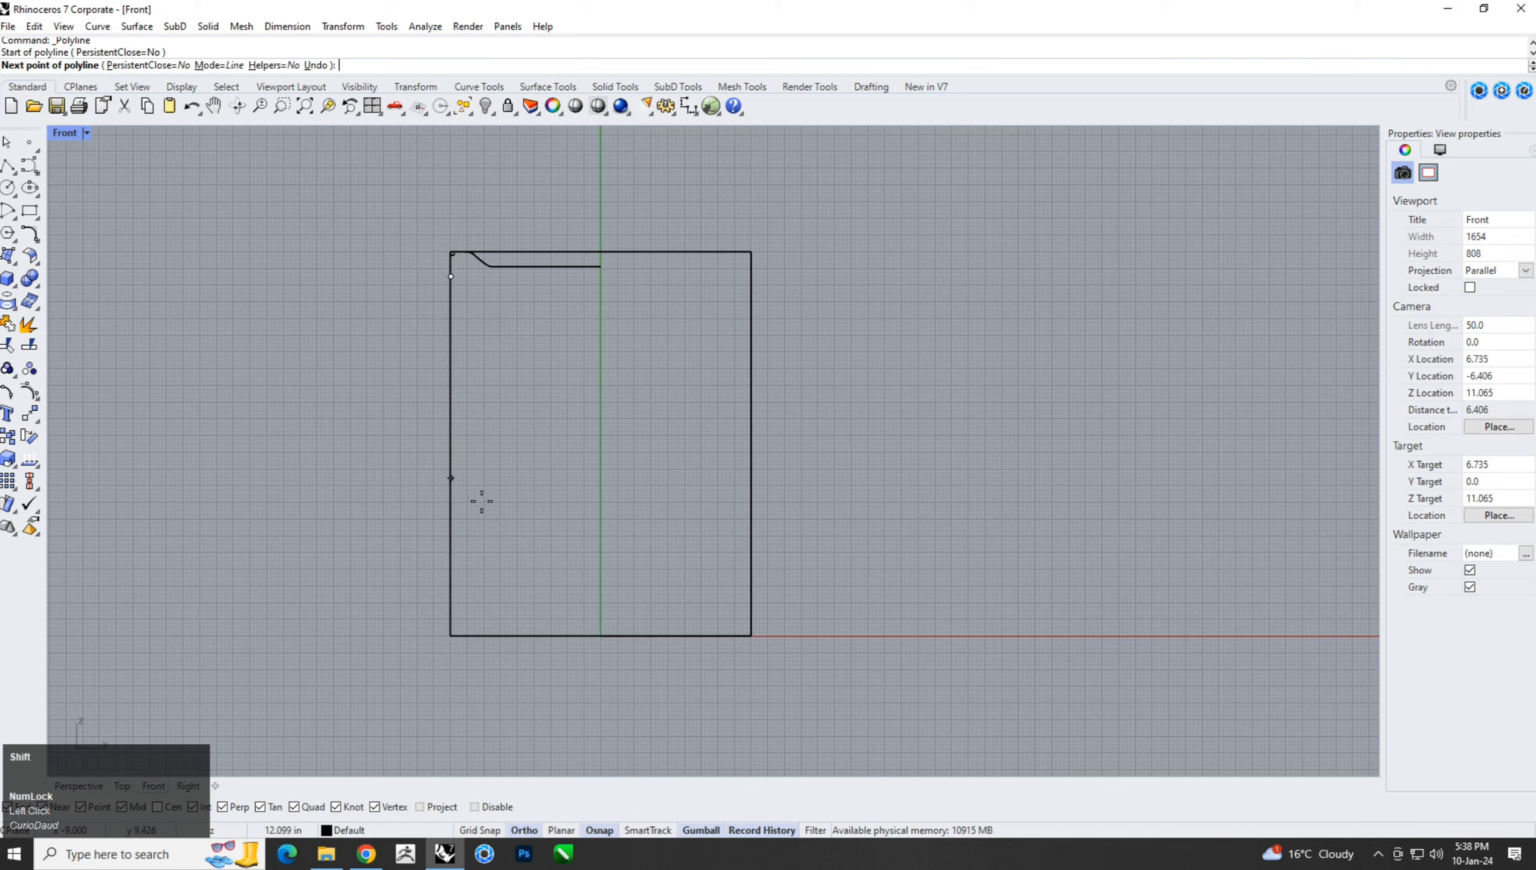
left_click(449, 637)
right_click(426, 381)
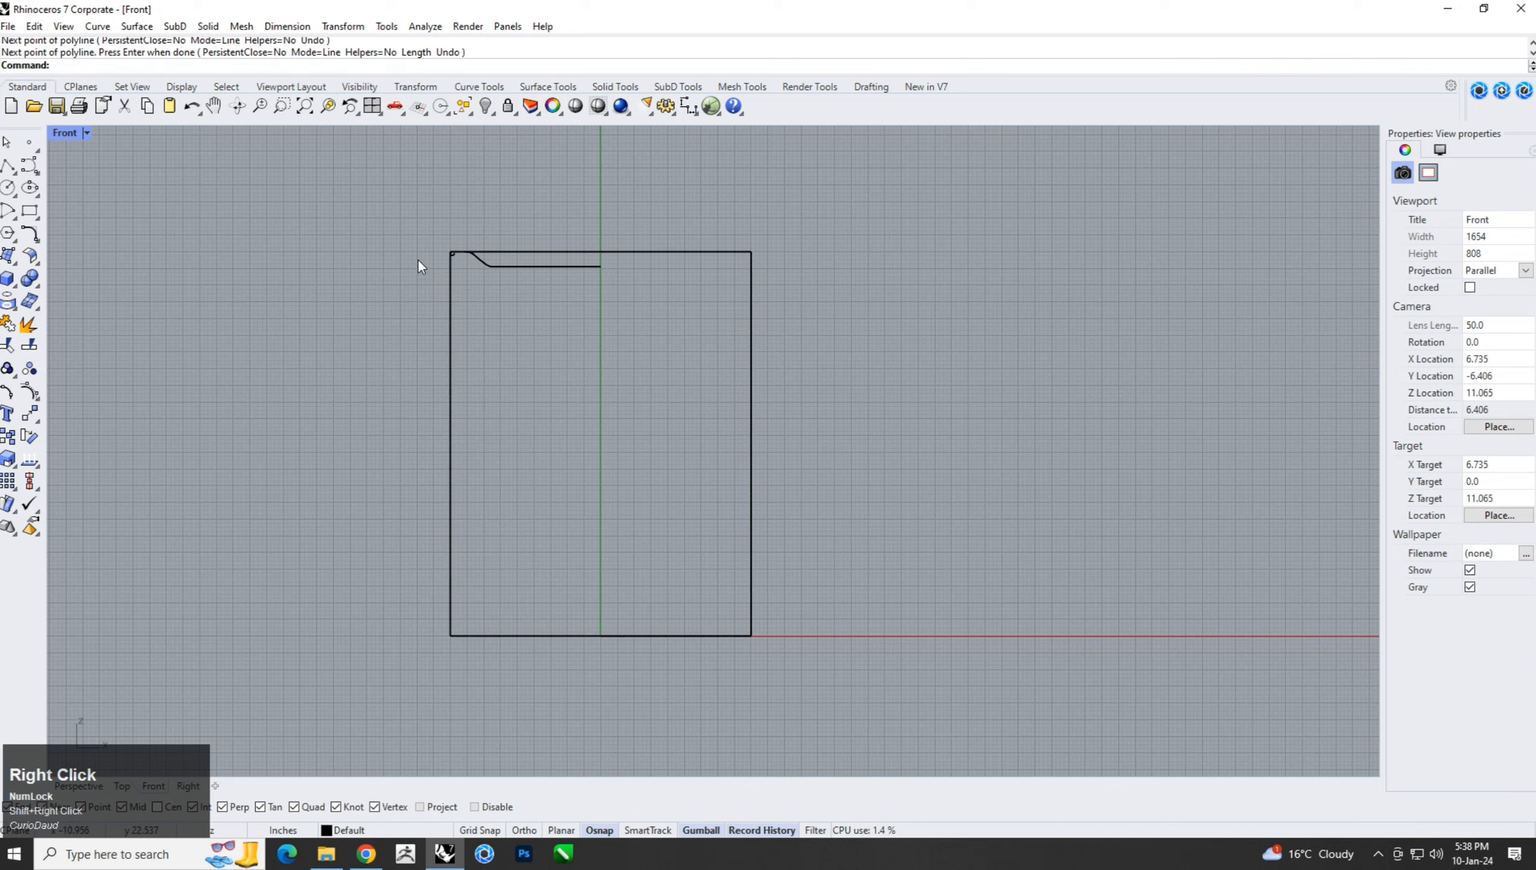
Move the vertical line inward from the rectangle's left edge and raise its upper end toward the rim curve.
left_click_drag(418, 259, 534, 664)
left_click_drag(506, 470, 531, 473)
scroll(486, 291, "up", 8)
left_click_drag(436, 269, 461, 163)
Lower the five control points of the rim curve's flat section slightly.
left_click(548, 230)
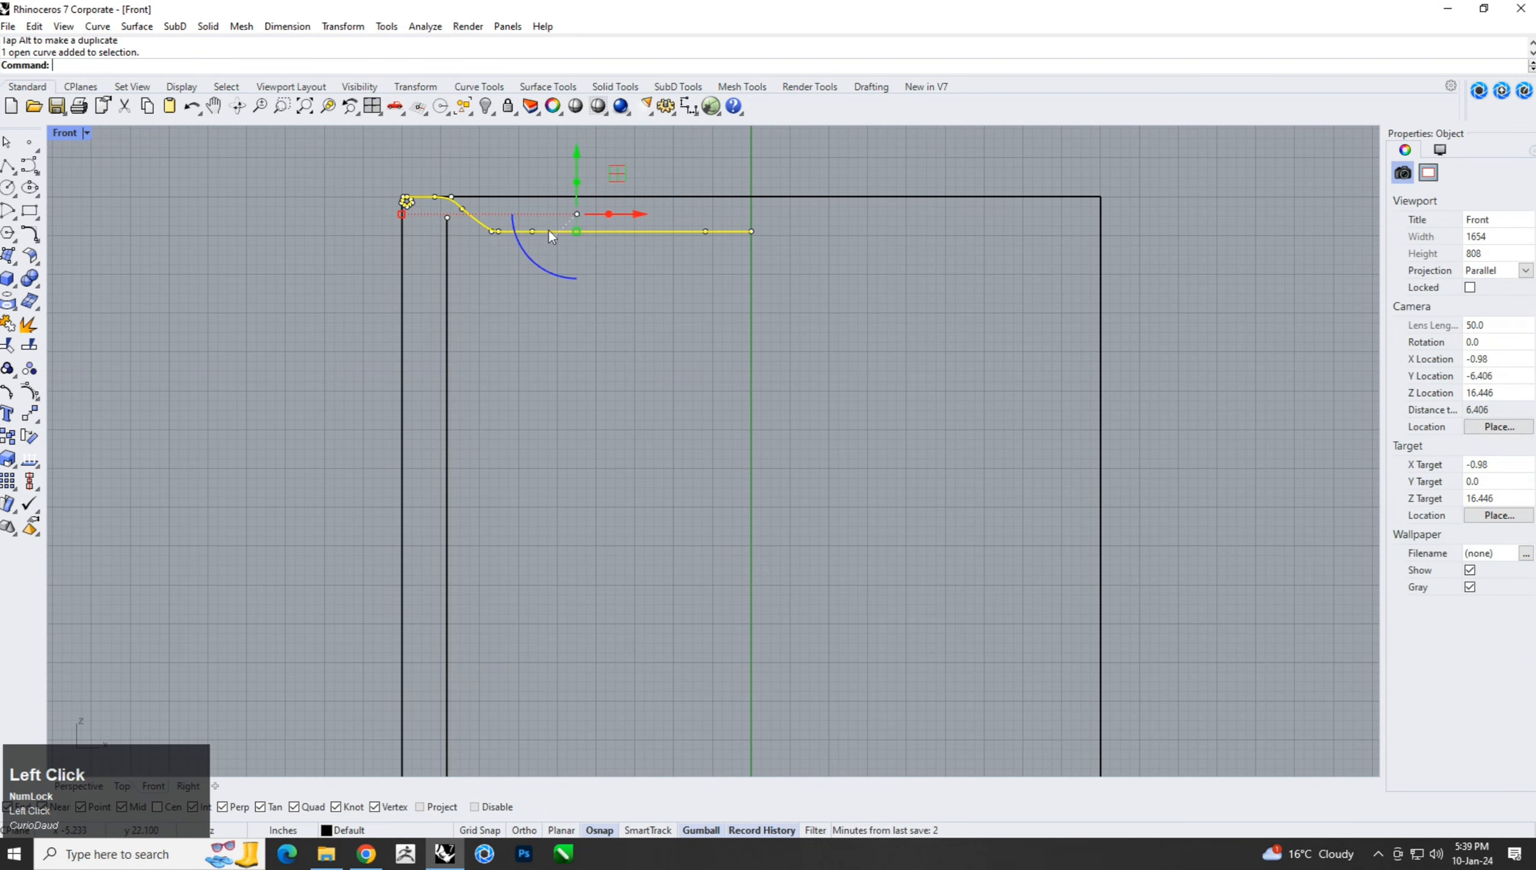
left_click(471, 271)
left_click_drag(472, 271, 795, 215)
scroll(627, 207, "up", 4)
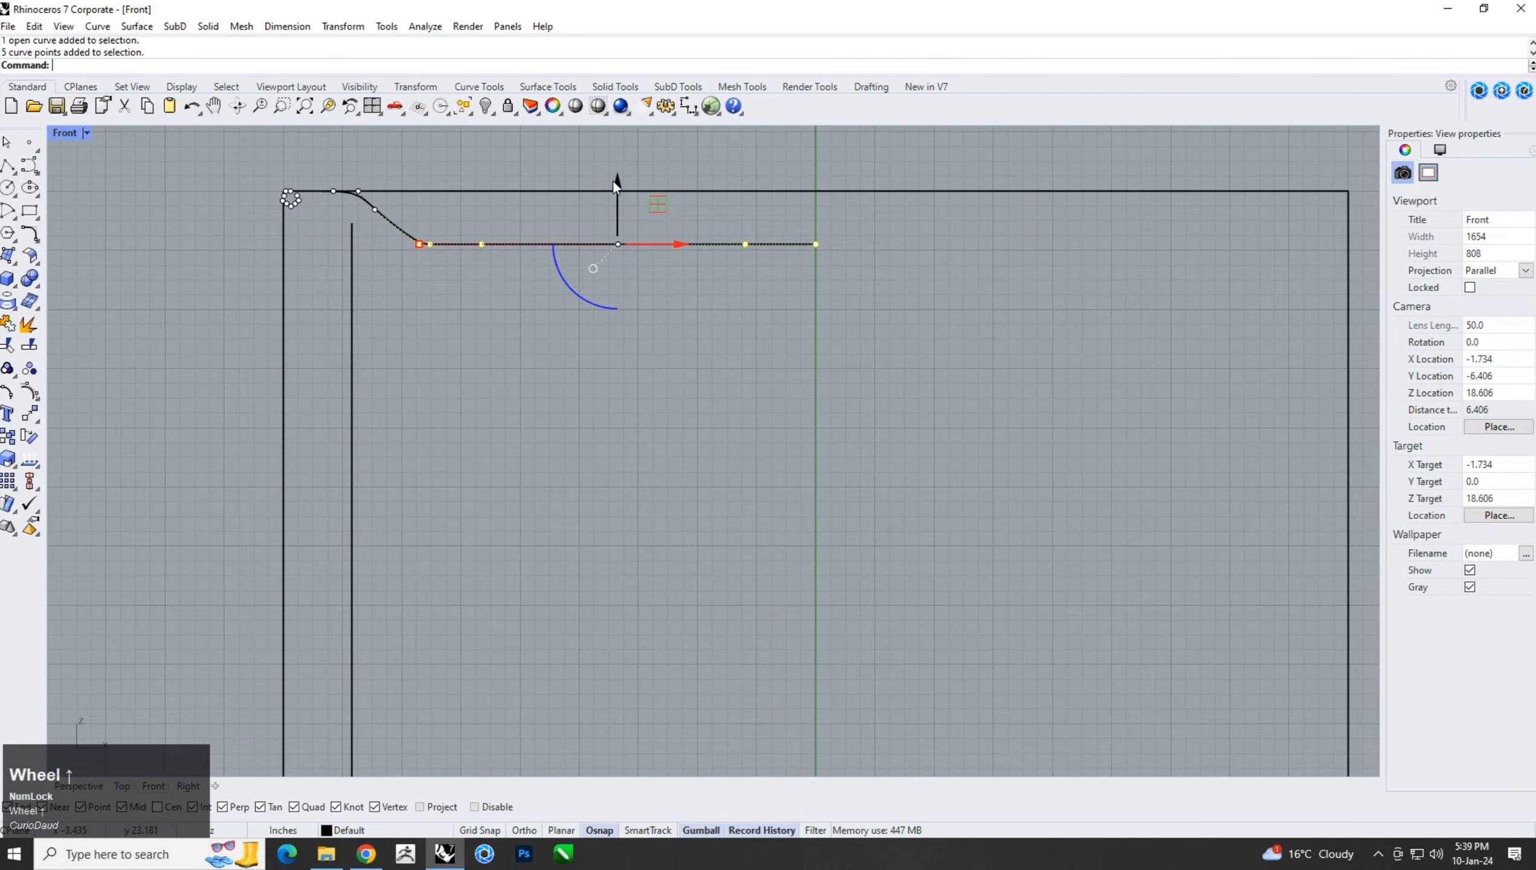
left_click_drag(614, 181, 614, 187)
scroll(408, 391, "down", 2)
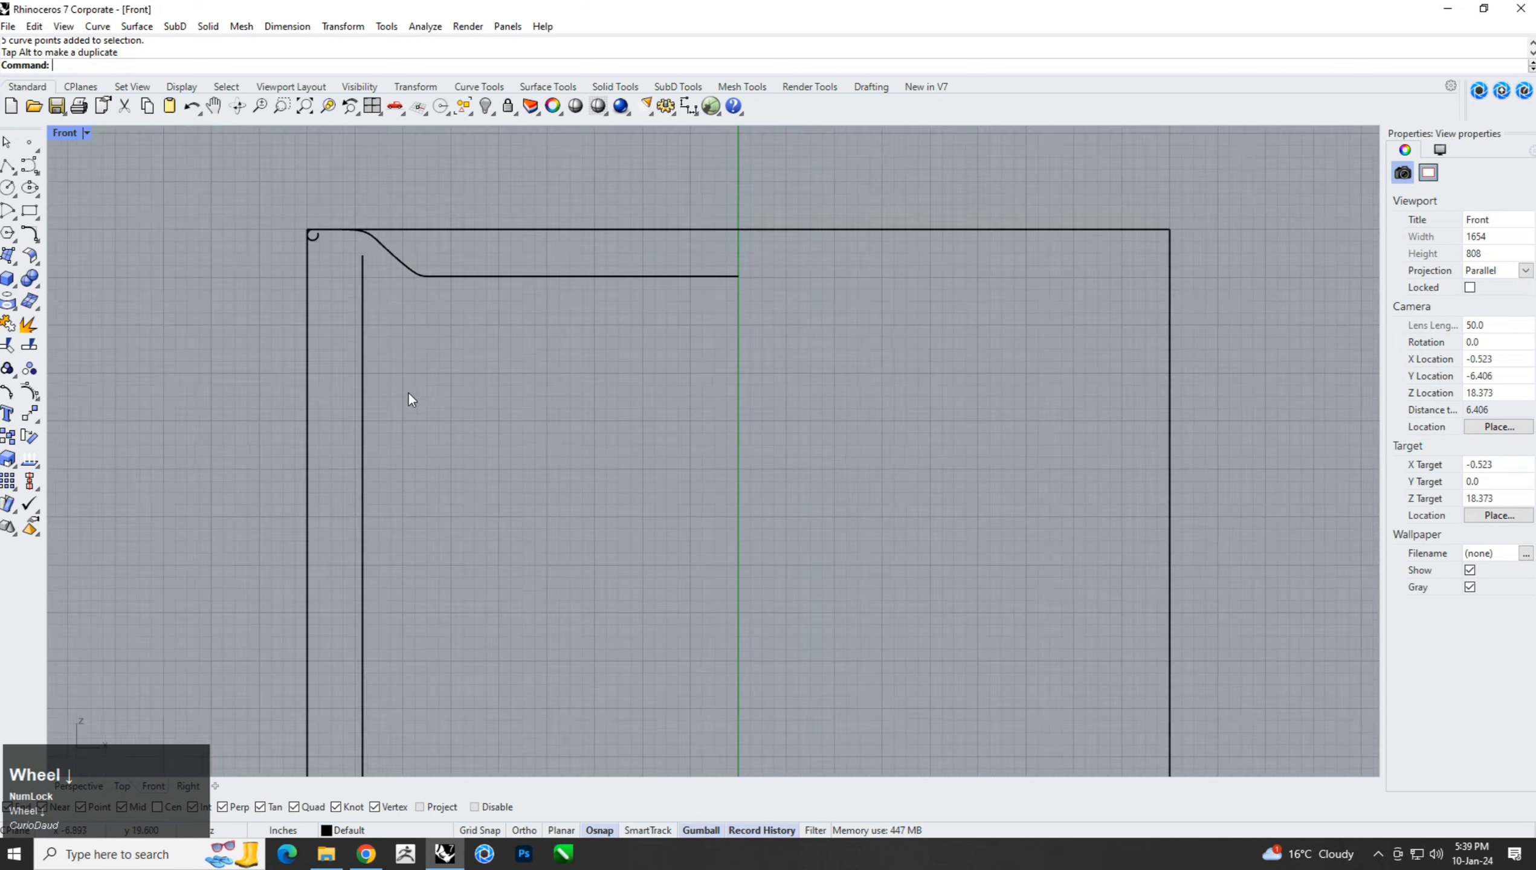
Delete the guide rectangle around the profile curves.
scroll(410, 396, "down", 4)
right_click_drag(582, 501, 566, 360)
left_click_drag(799, 419, 655, 497)
key("Delete")
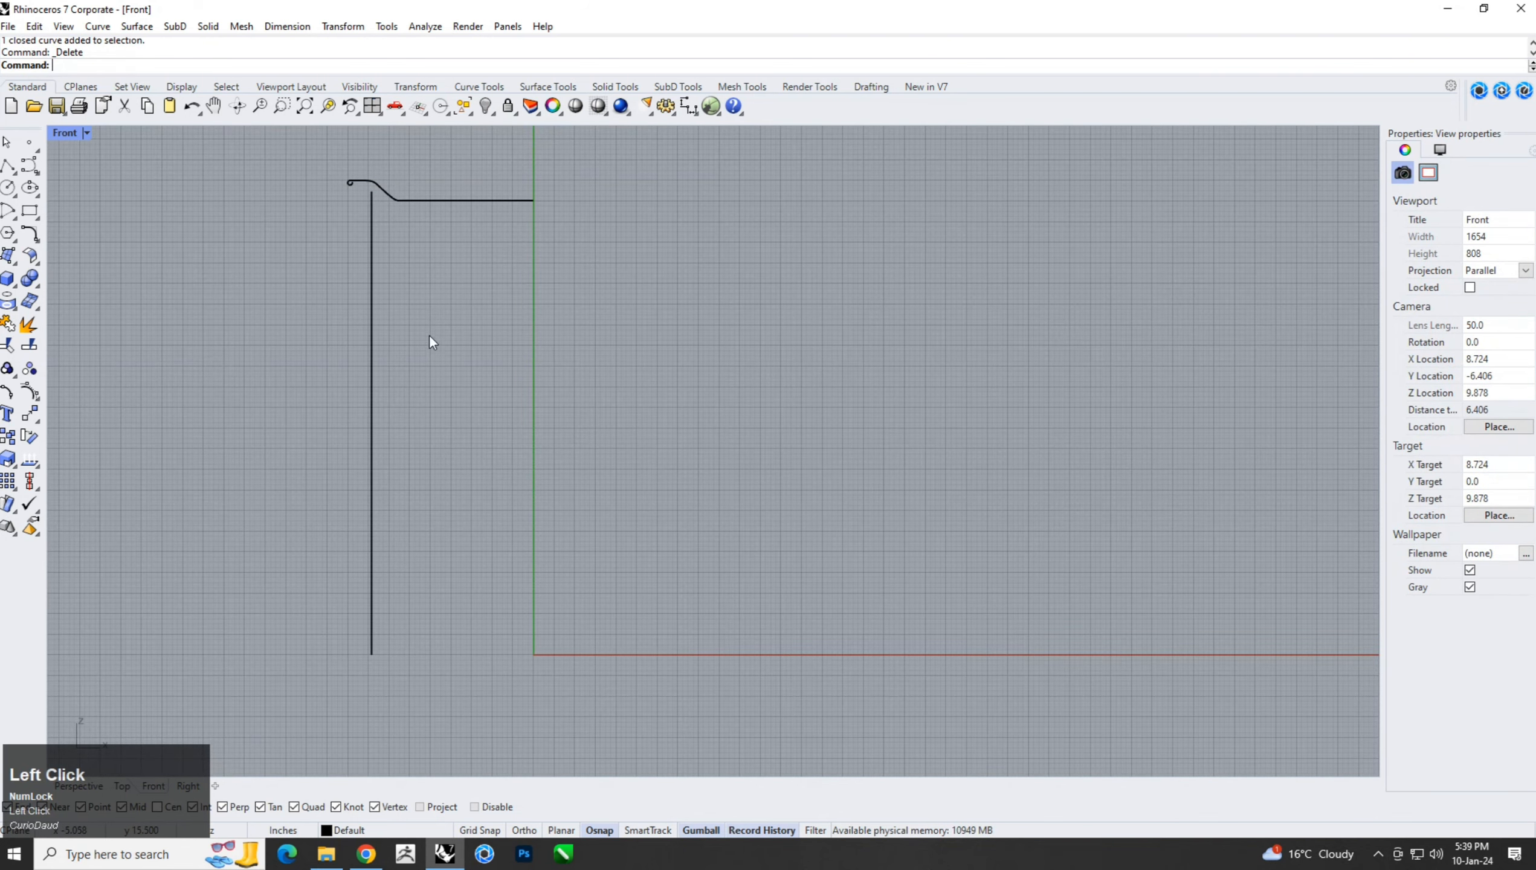
Mirror the vertical side line across the vertical axis through the origin, keeping the original.
left_click(372, 341)
left_click(94, 788)
left_click(153, 786)
type("mirror")
key("Return")
type("0")
key("Return")
left_click(537, 342)
Draw a horizontal line from a point near the lower end of the first side line inward, stopping short of the vertical axis.
right_click_drag(595, 596, 587, 529)
scroll(457, 560, "up", 4)
left_click(8, 210)
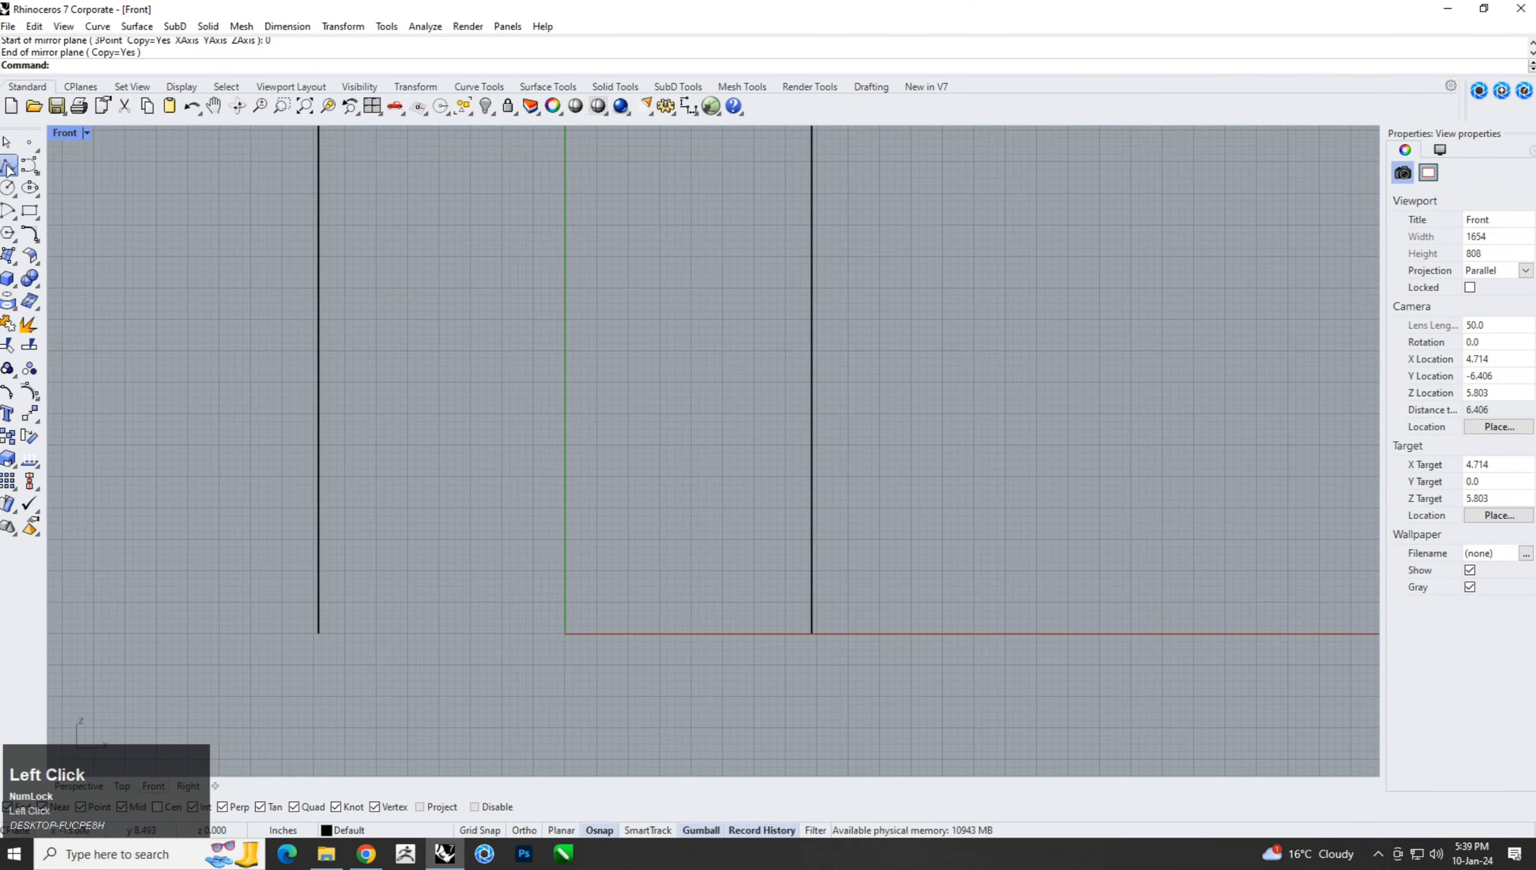
left_click(318, 503)
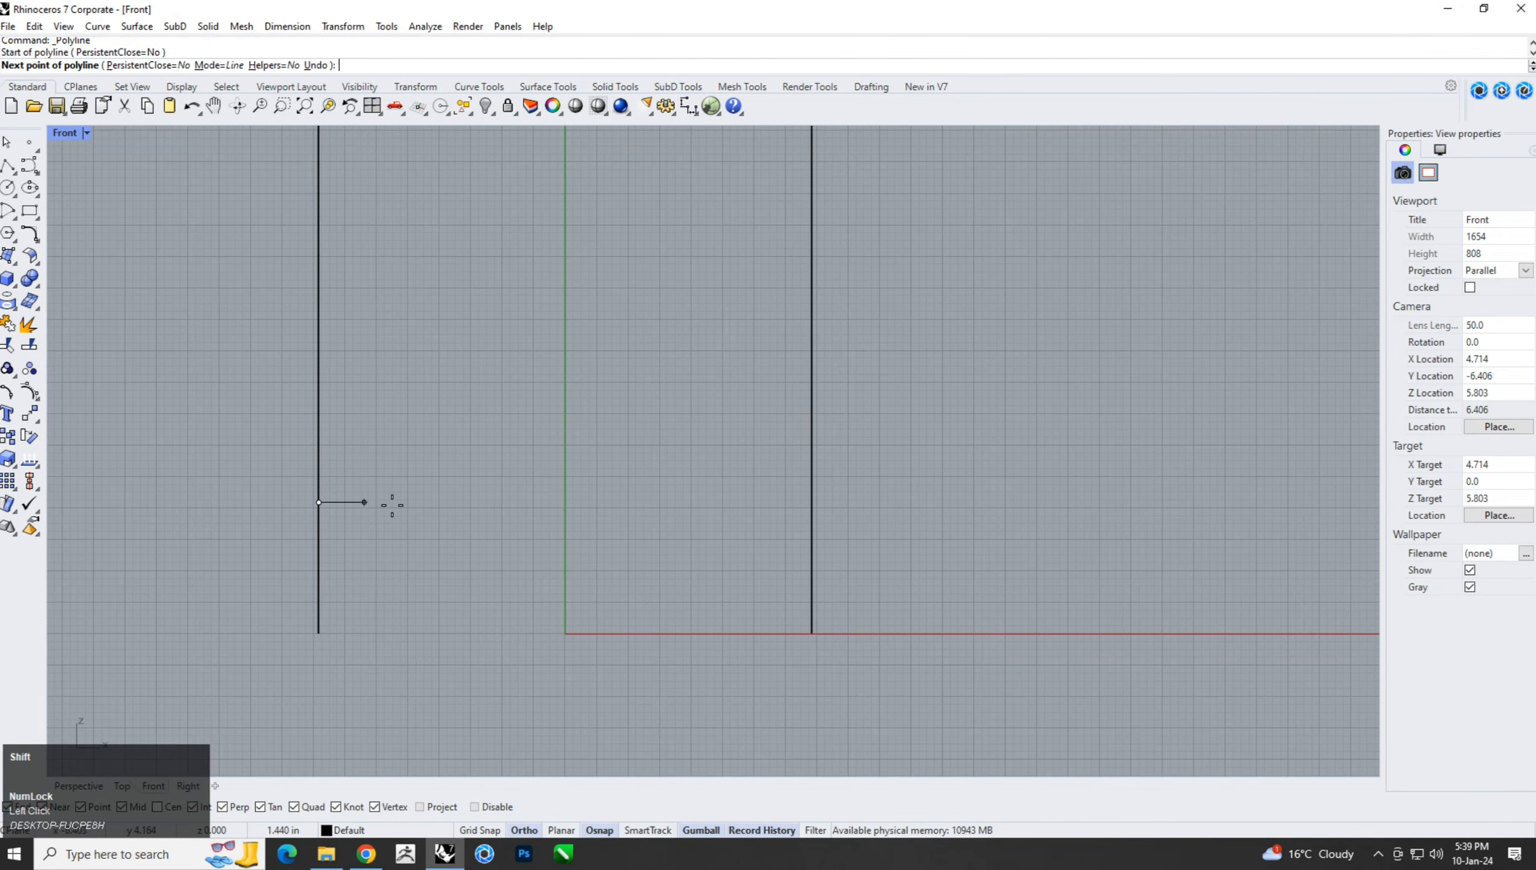
left_click(507, 508, "shift")
right_click(507, 507)
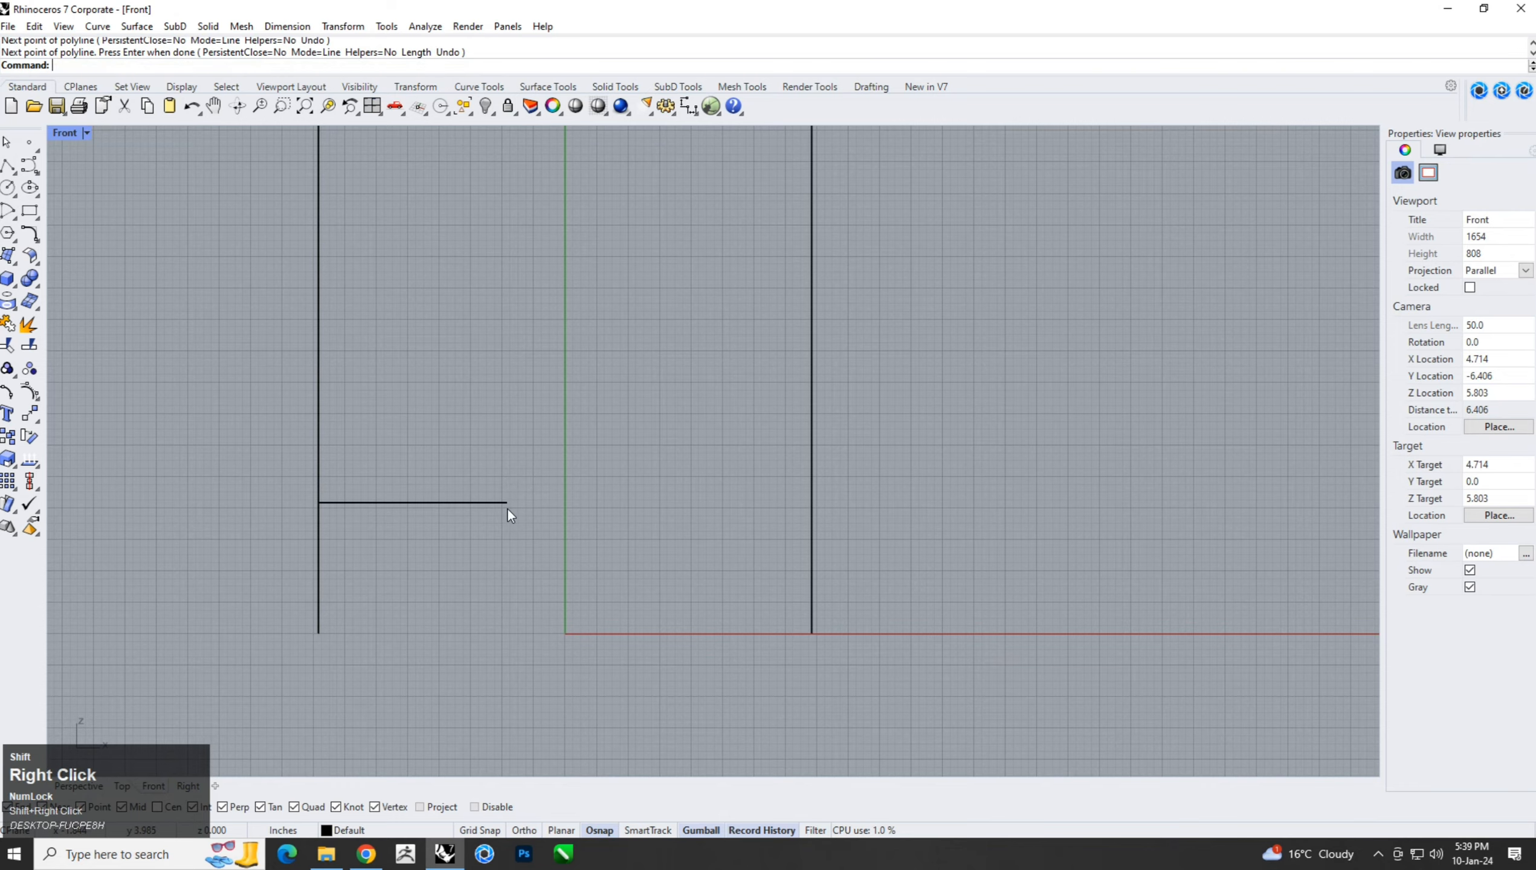
Shorten the horizontal line by pulling its free end about 0.36 in away from the vertical axis.
scroll(509, 509, "up", 10)
left_click(502, 493)
left_click_drag(484, 446, 530, 495)
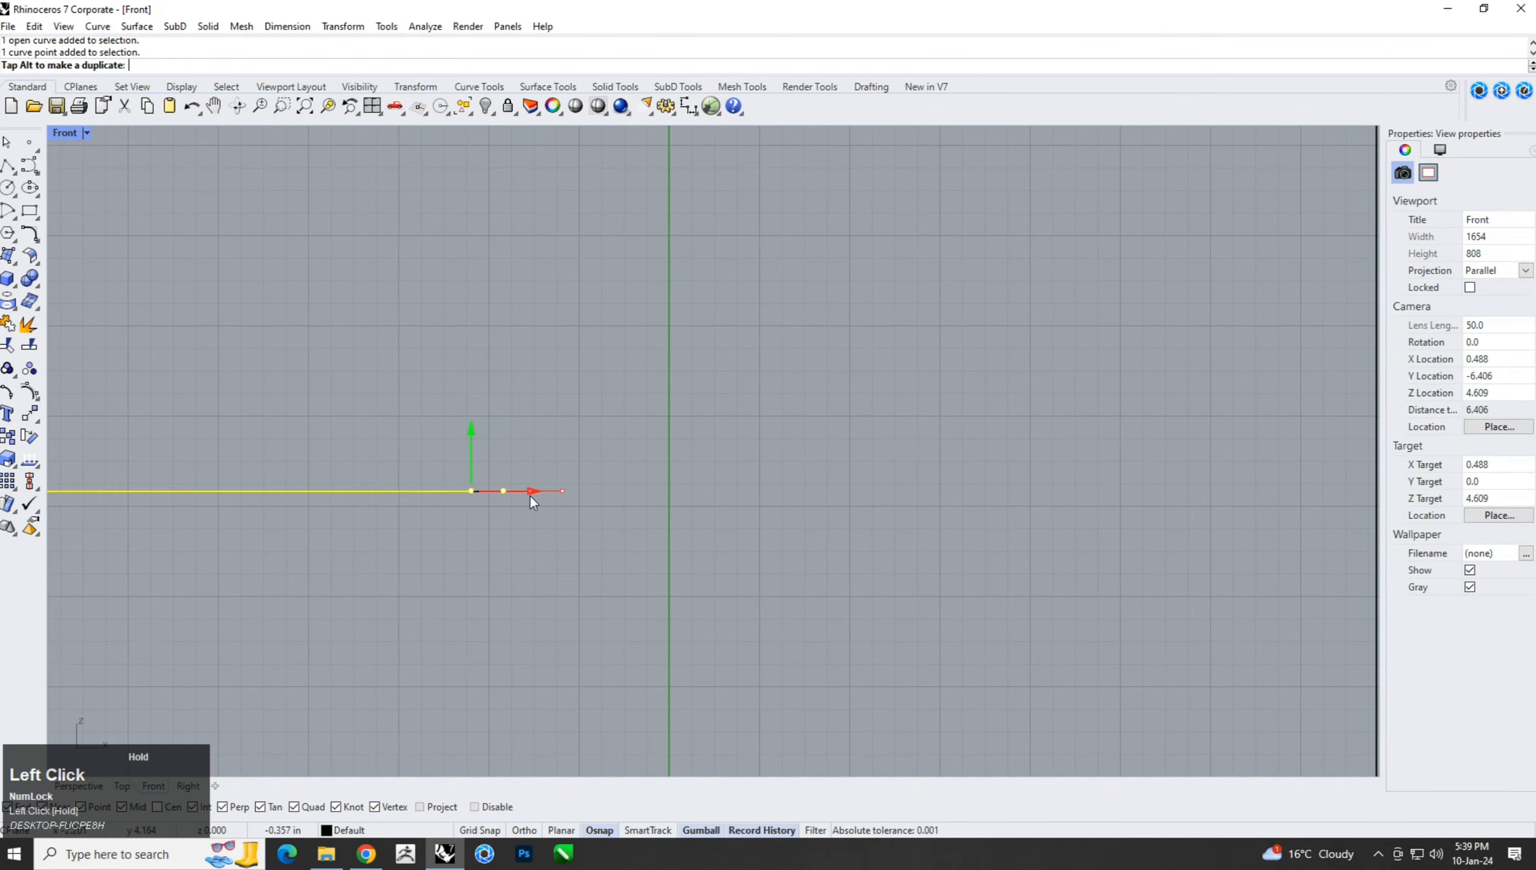
Draw a control-point curve from the line's free end that rises in a shallow S and runs level to the vertical axis.
left_click(29, 165)
left_click(471, 491)
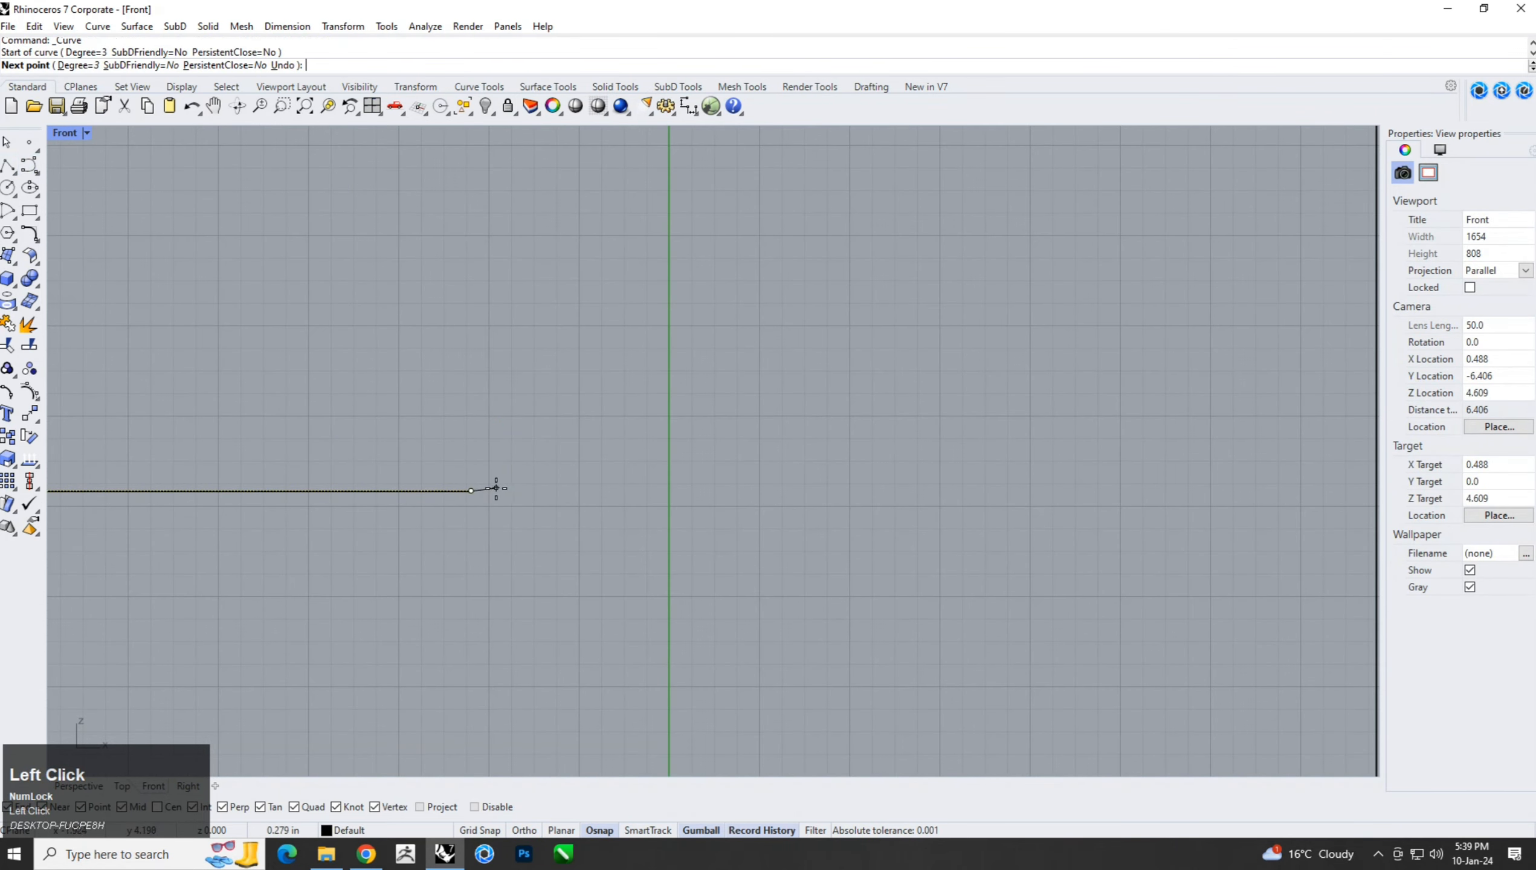
left_click(497, 487)
left_click(533, 469)
left_click(551, 469, "shift")
left_click(579, 469, "shift")
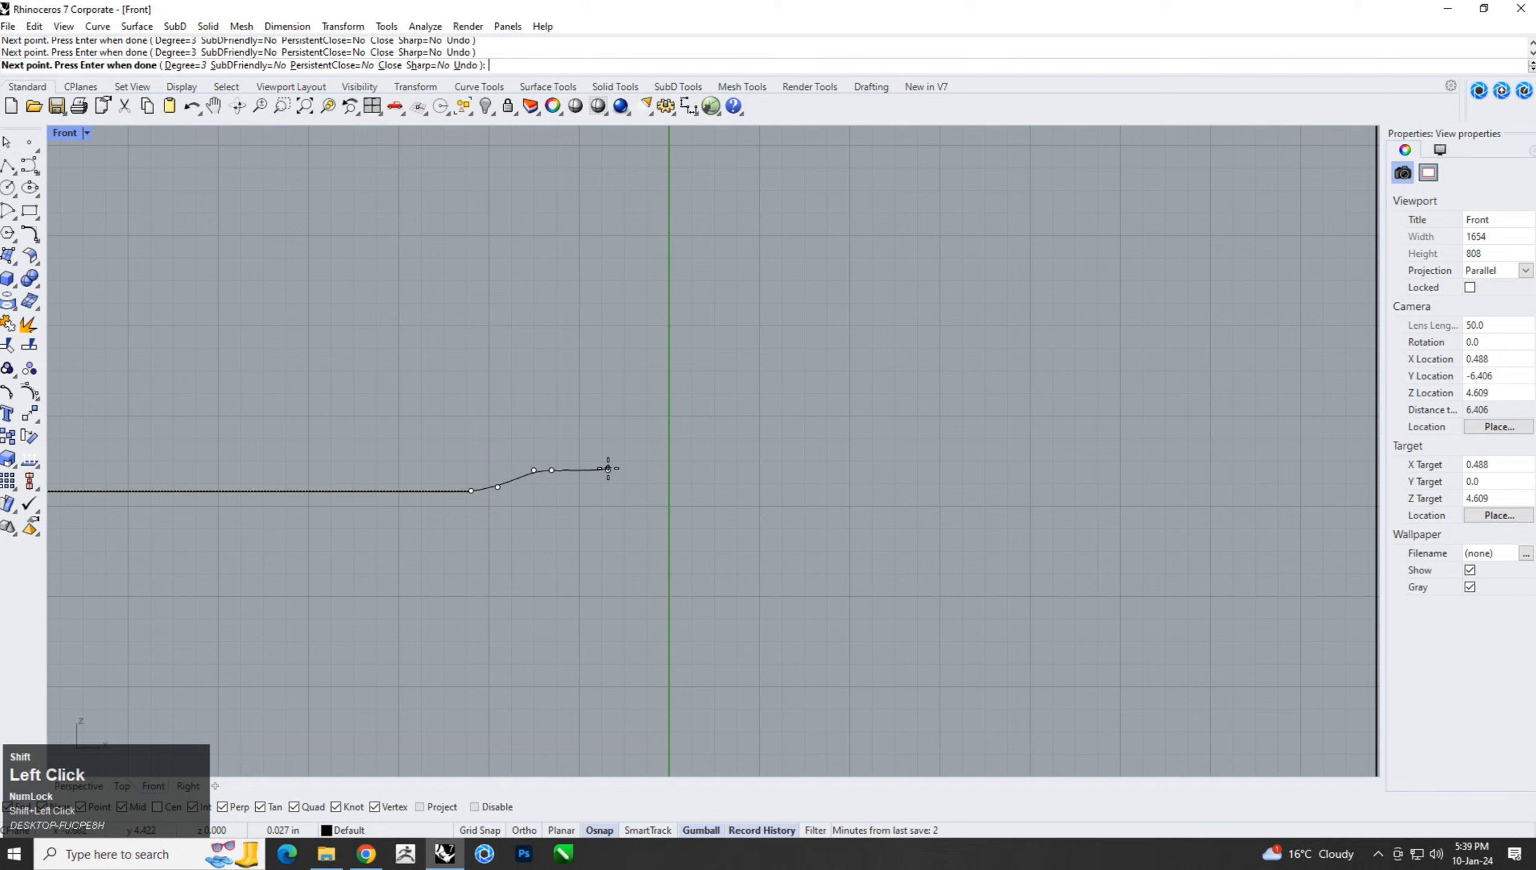
right_click(669, 469)
Align the end point of the S-shaped curve vertically with the origin using VertCenter at 0.
scroll(669, 466, "up", 3)
left_click(655, 479)
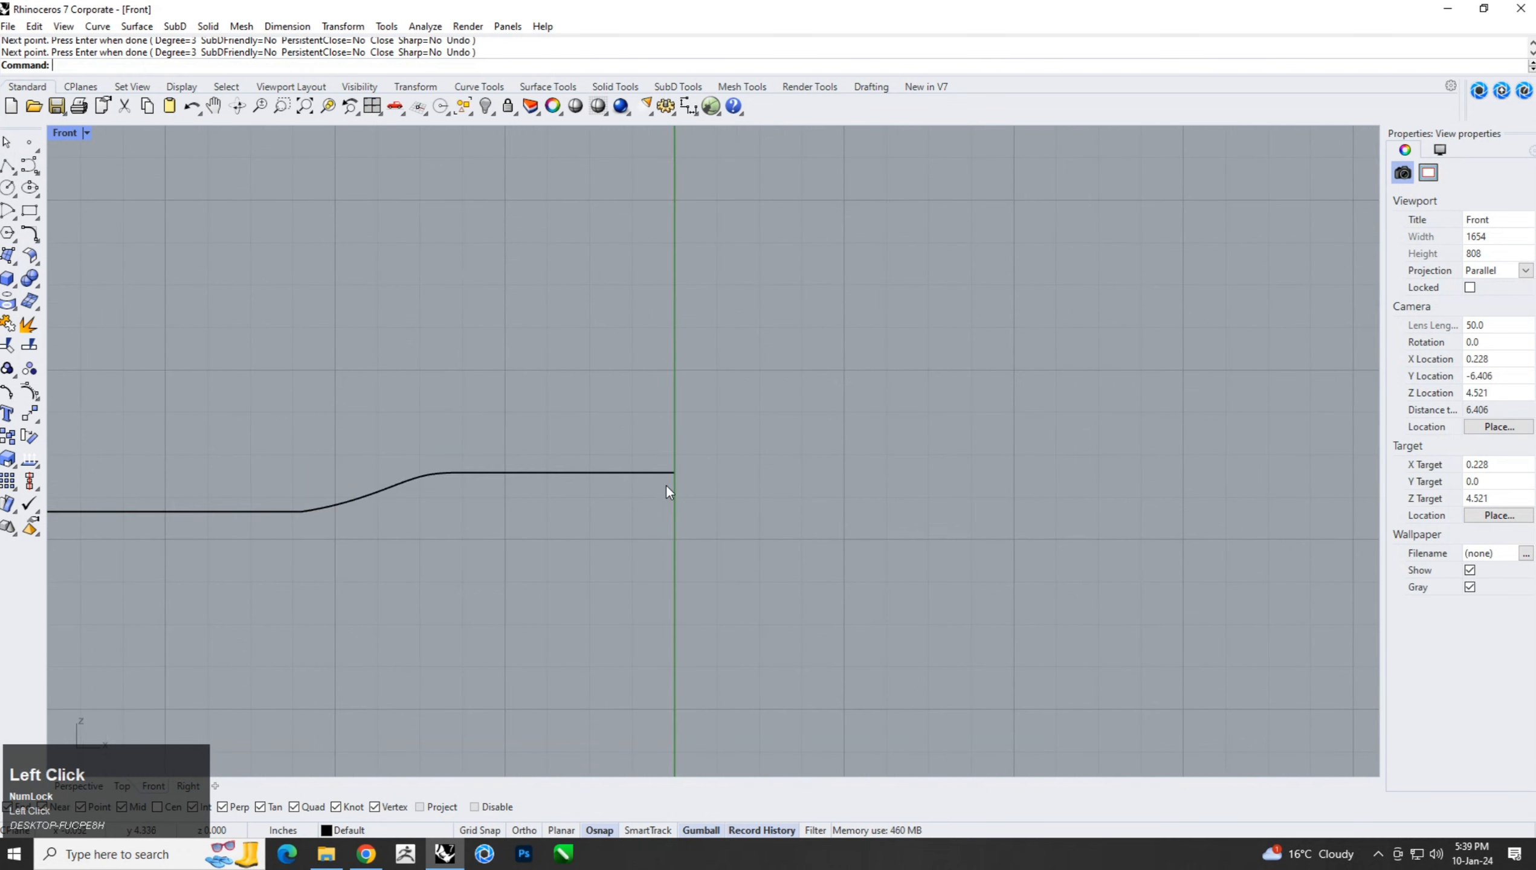
left_click(664, 473)
left_click(674, 472)
left_click(38, 487)
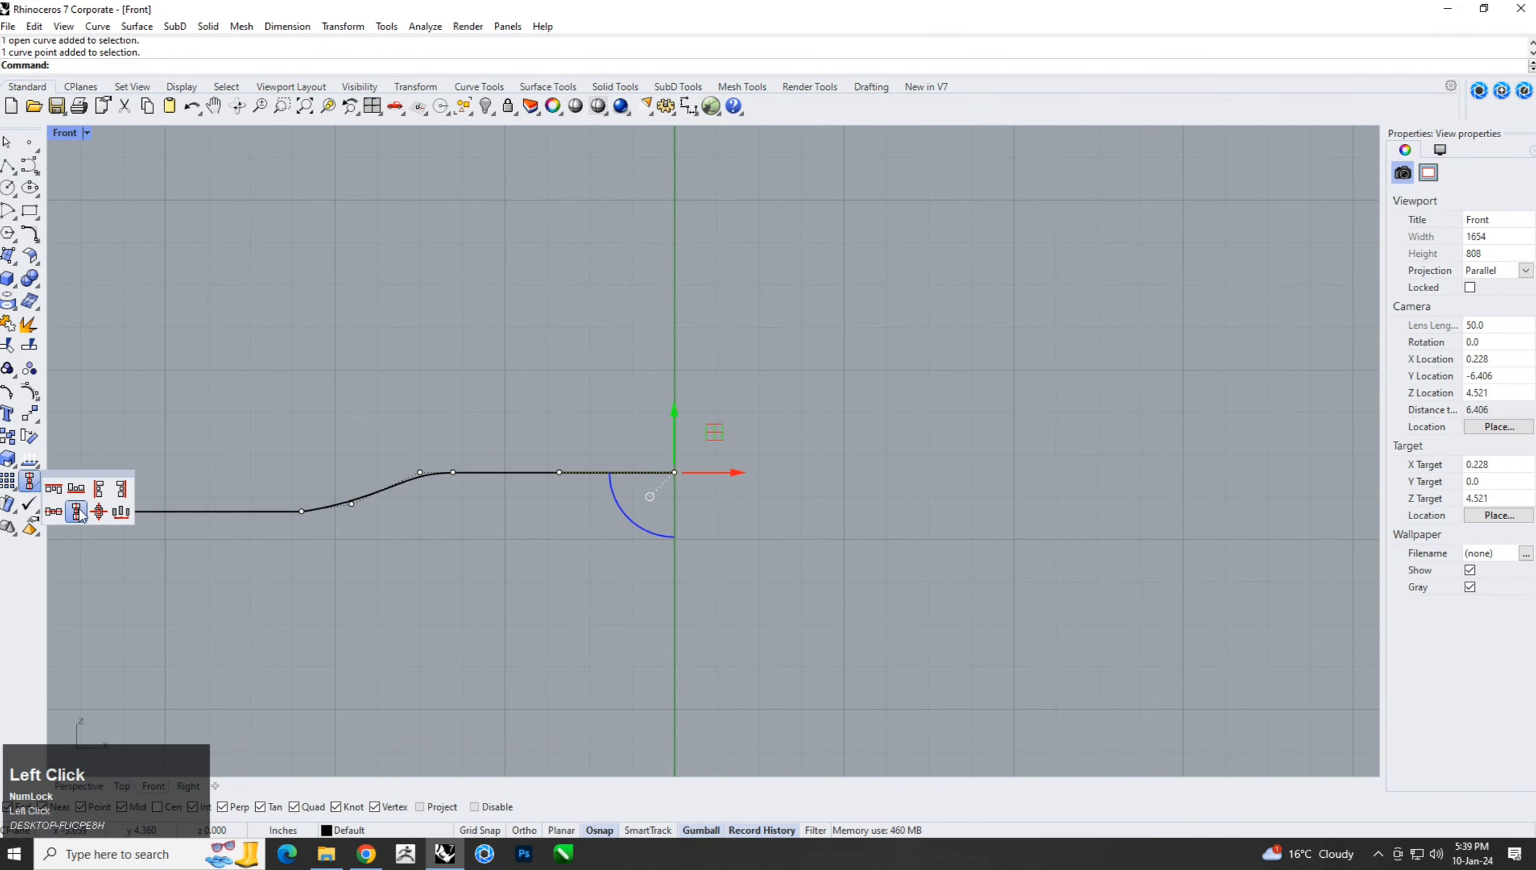
left_click(77, 514)
type("0")
key("Return")
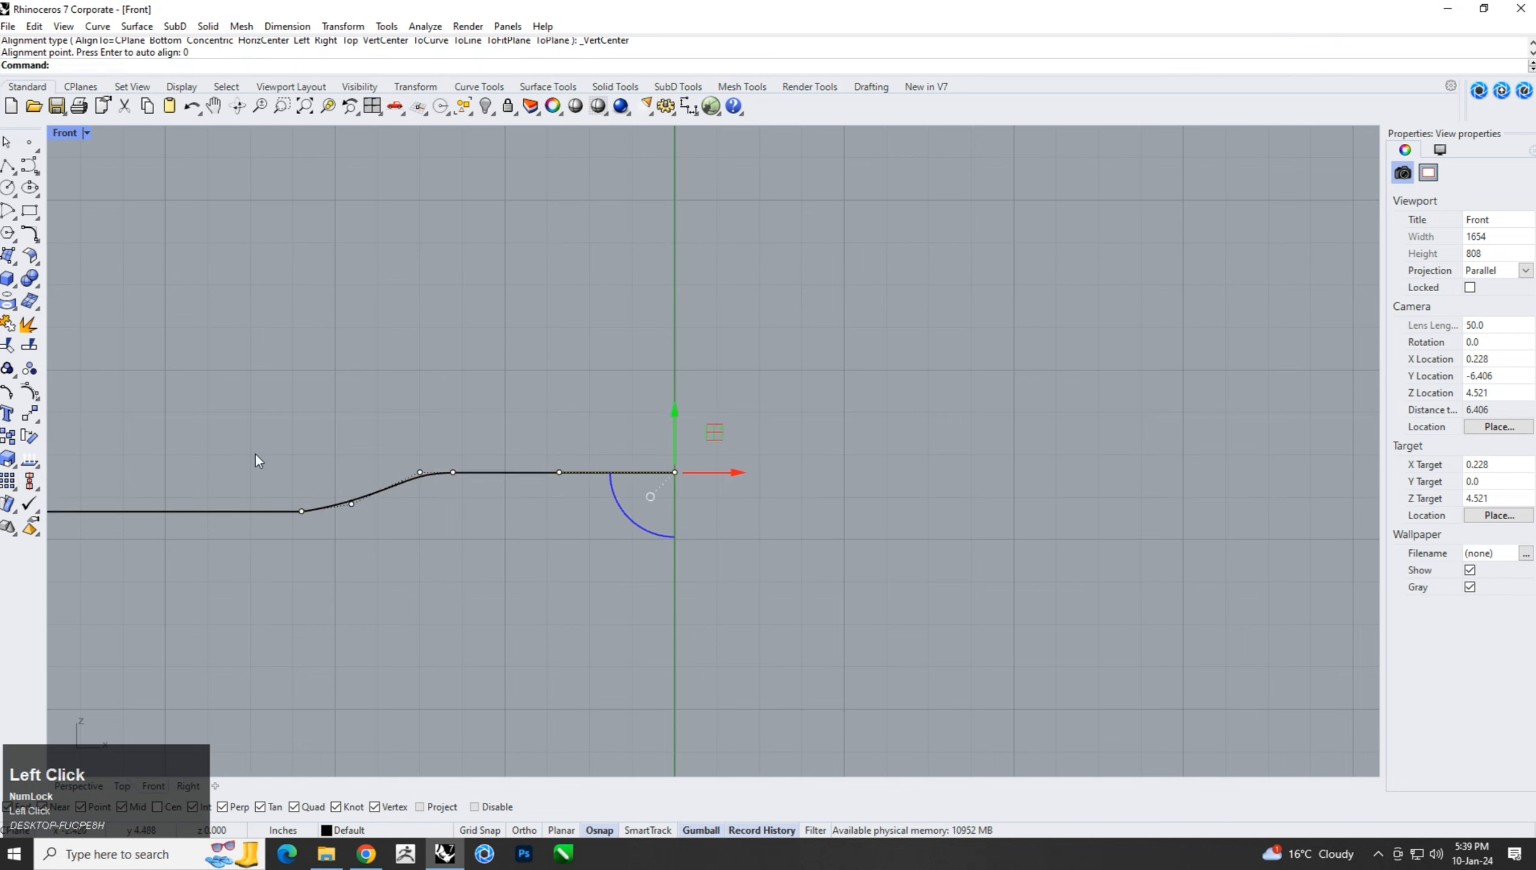
Shift the line's end and the curve's inner control points toward the axis, and pull the last inner point back from the curve's end.
left_click(285, 511)
left_click_drag(250, 394, 648, 639)
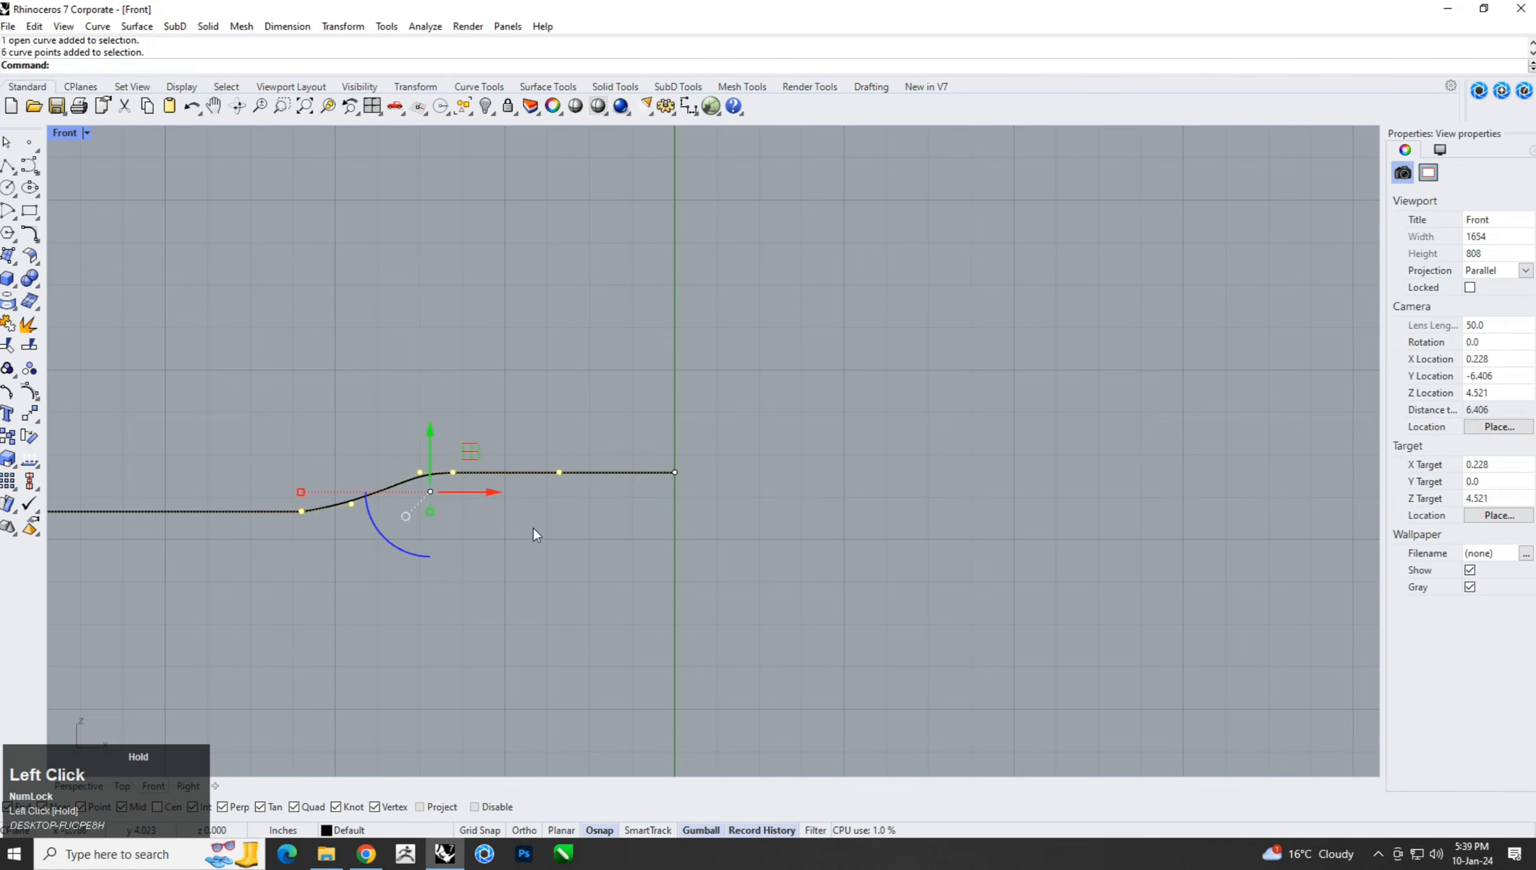
left_click_drag(487, 494, 587, 504)
left_click(621, 424)
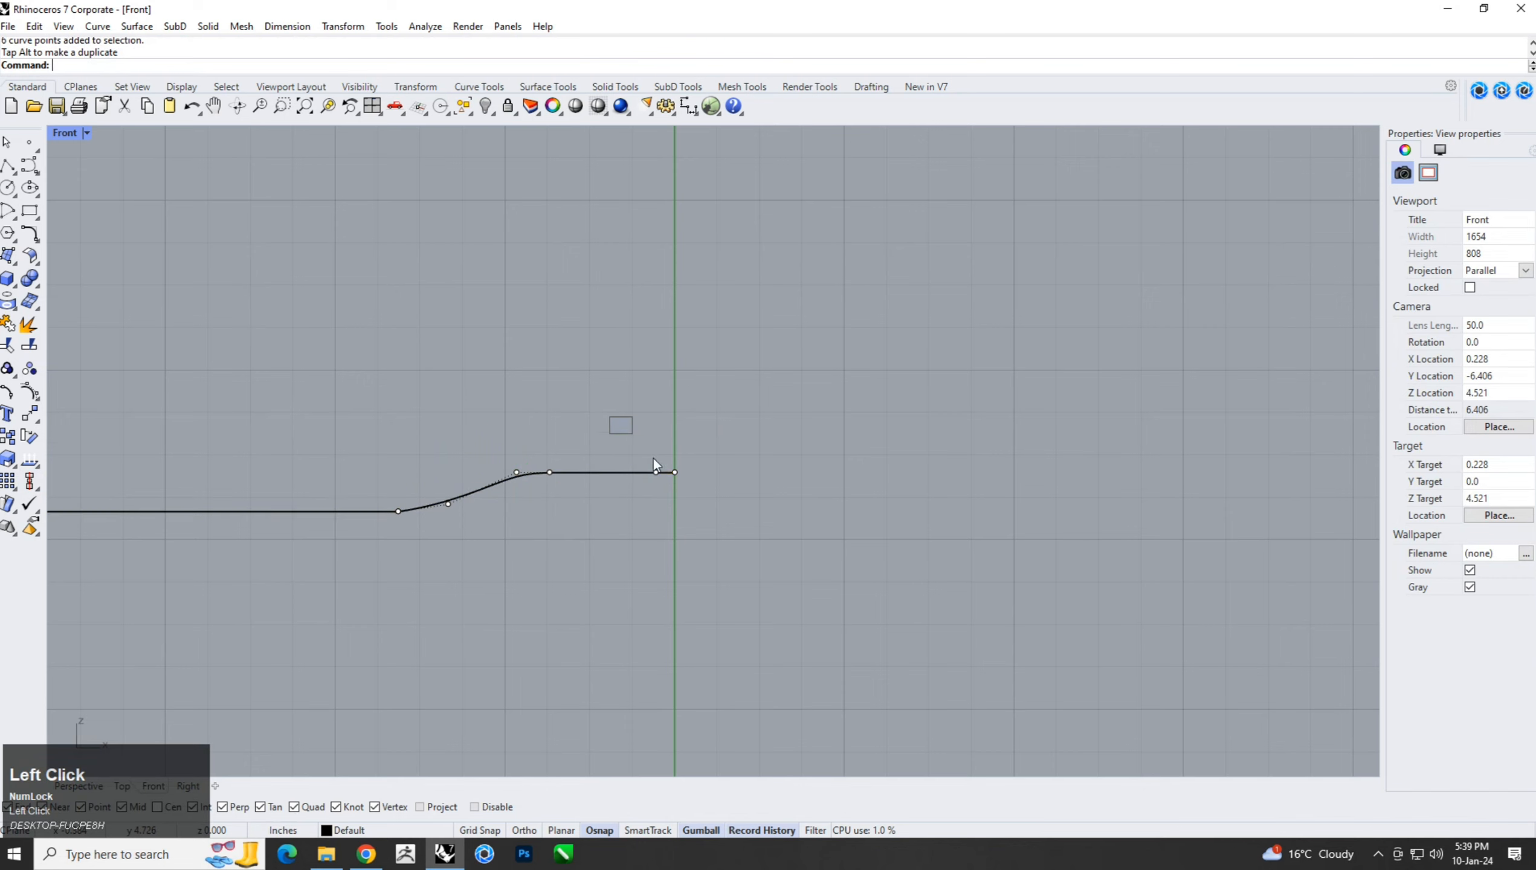
mouse_move(655, 462)
left_mouse_down()
mouse_move(670, 505)
mouse_move(696, 474)
mouse_move(675, 477)
left_mouse_up()
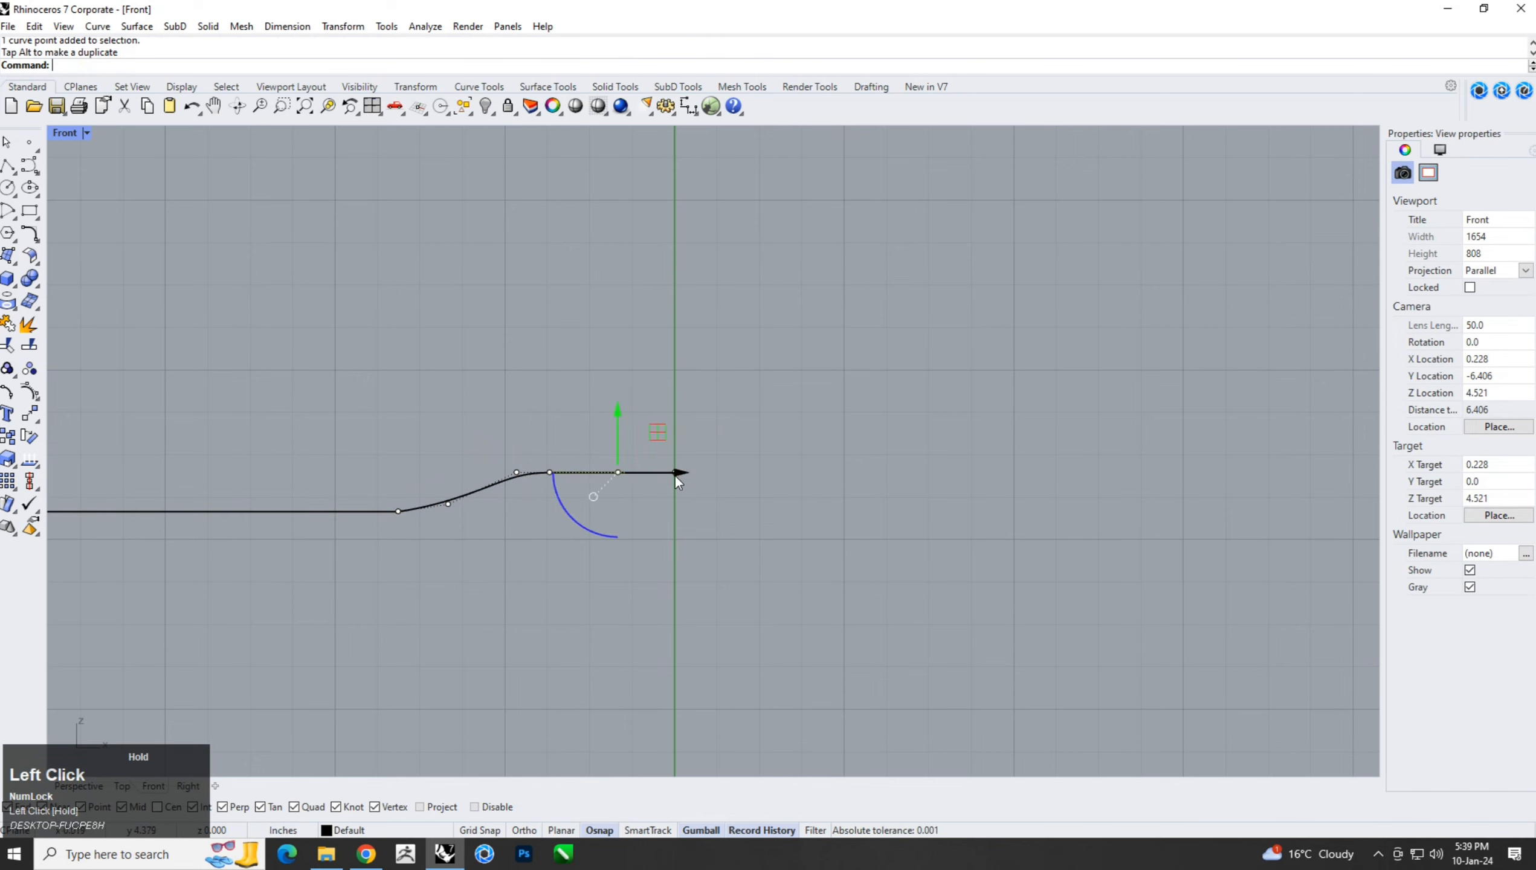
Move the four control points of the curve's sloped part slightly closer to the vertical axis.
left_click_drag(317, 386, 567, 495)
scroll(570, 473, "up", 3)
left_click(528, 481)
scroll(548, 488, "down", 4)
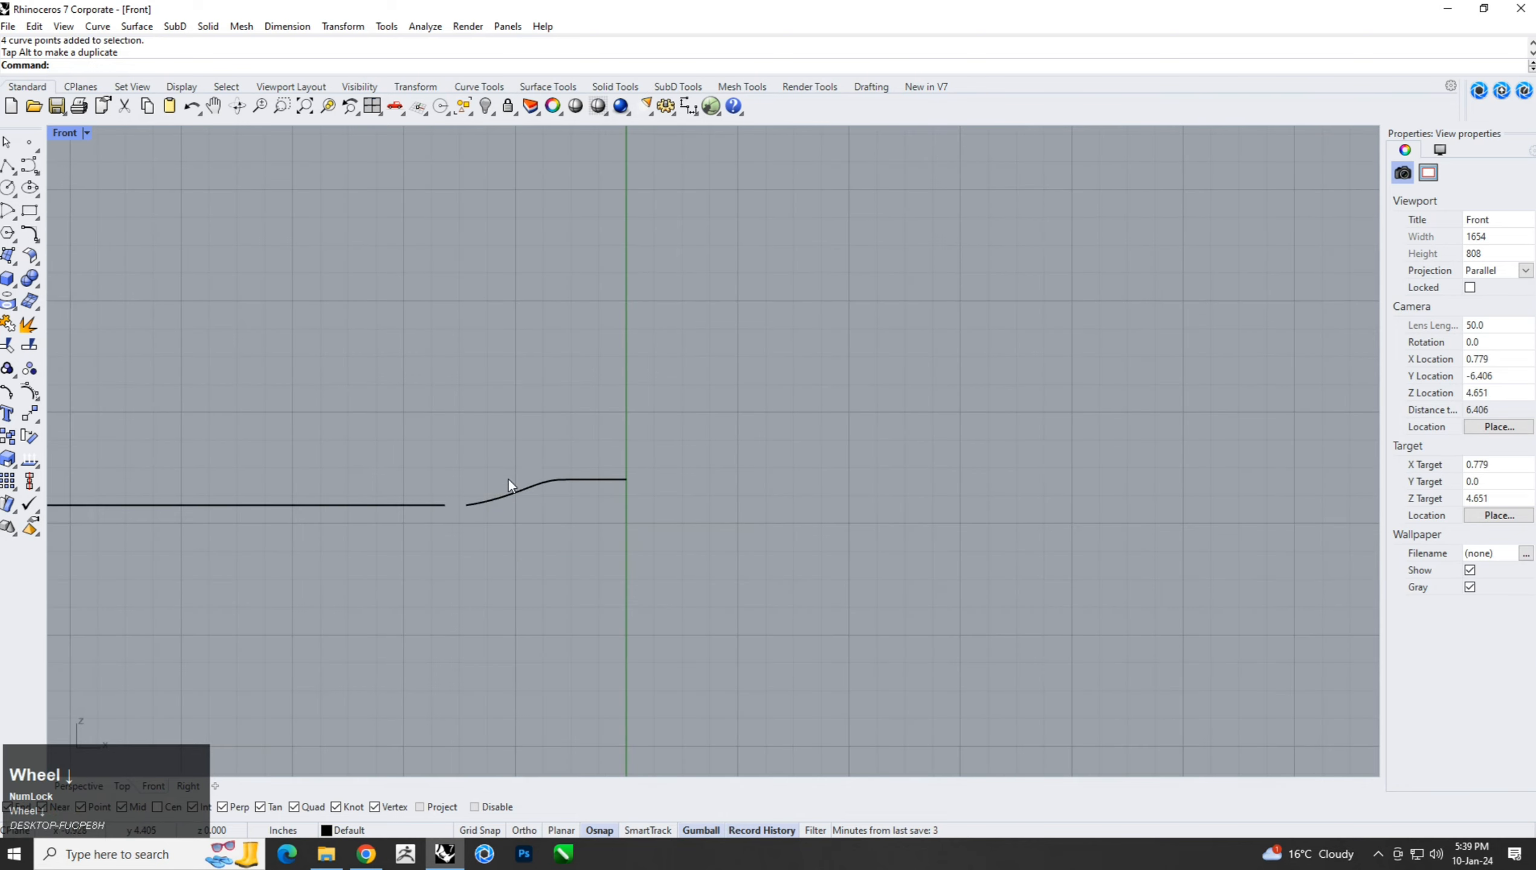
Extend the horizontal line's end point to snap onto the start of the S-shaped curve.
scroll(440, 509, "up", 4)
left_click(436, 518)
left_click(442, 513)
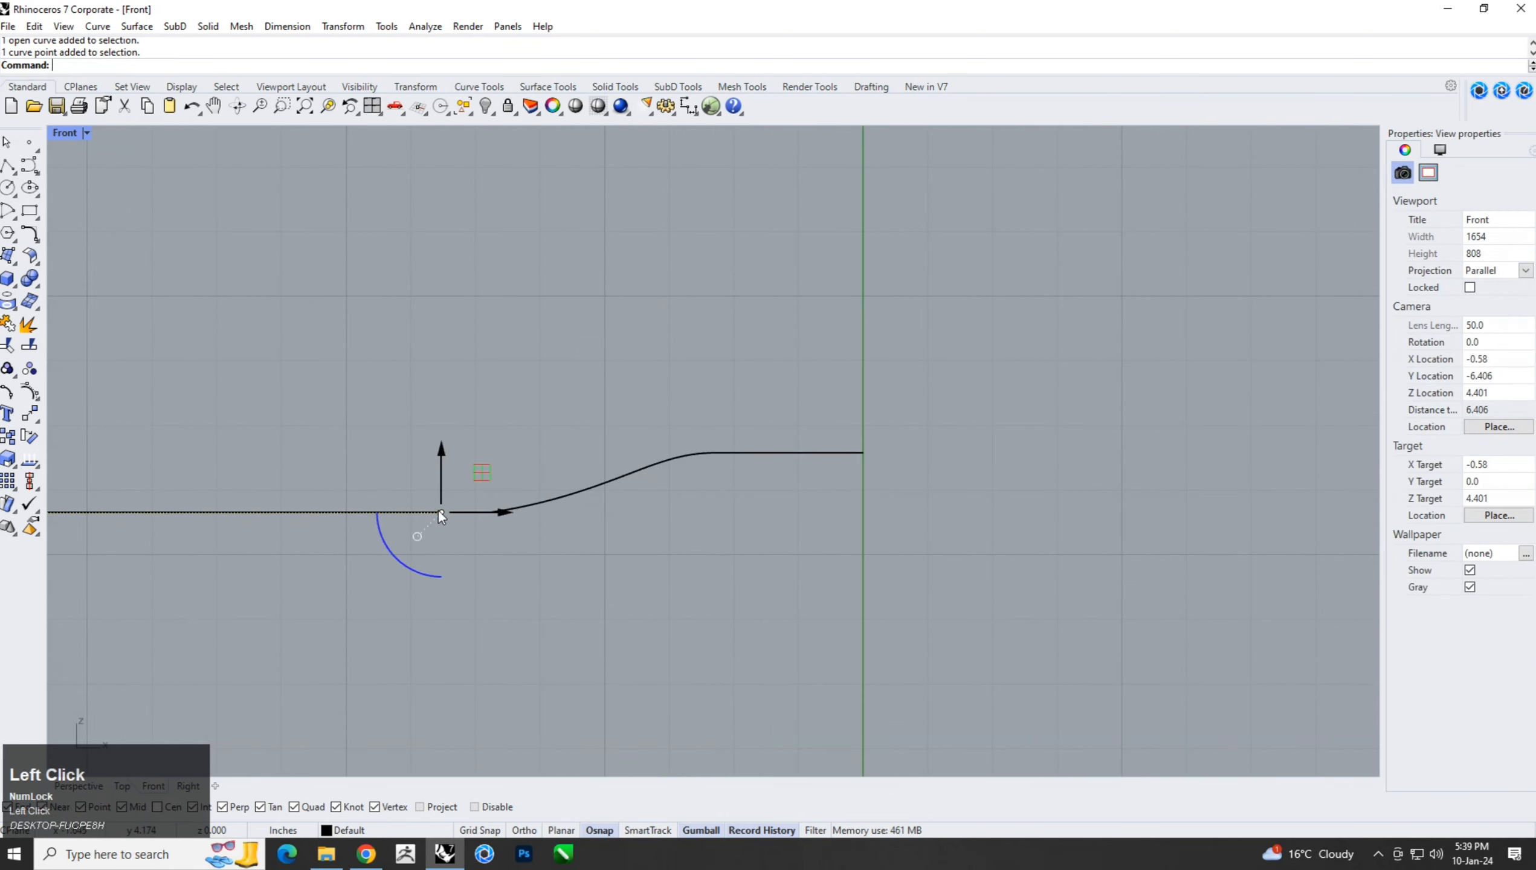
left_click_drag(440, 512, 503, 514)
scroll(656, 487, "down", 5)
scroll(650, 485, "down", 3)
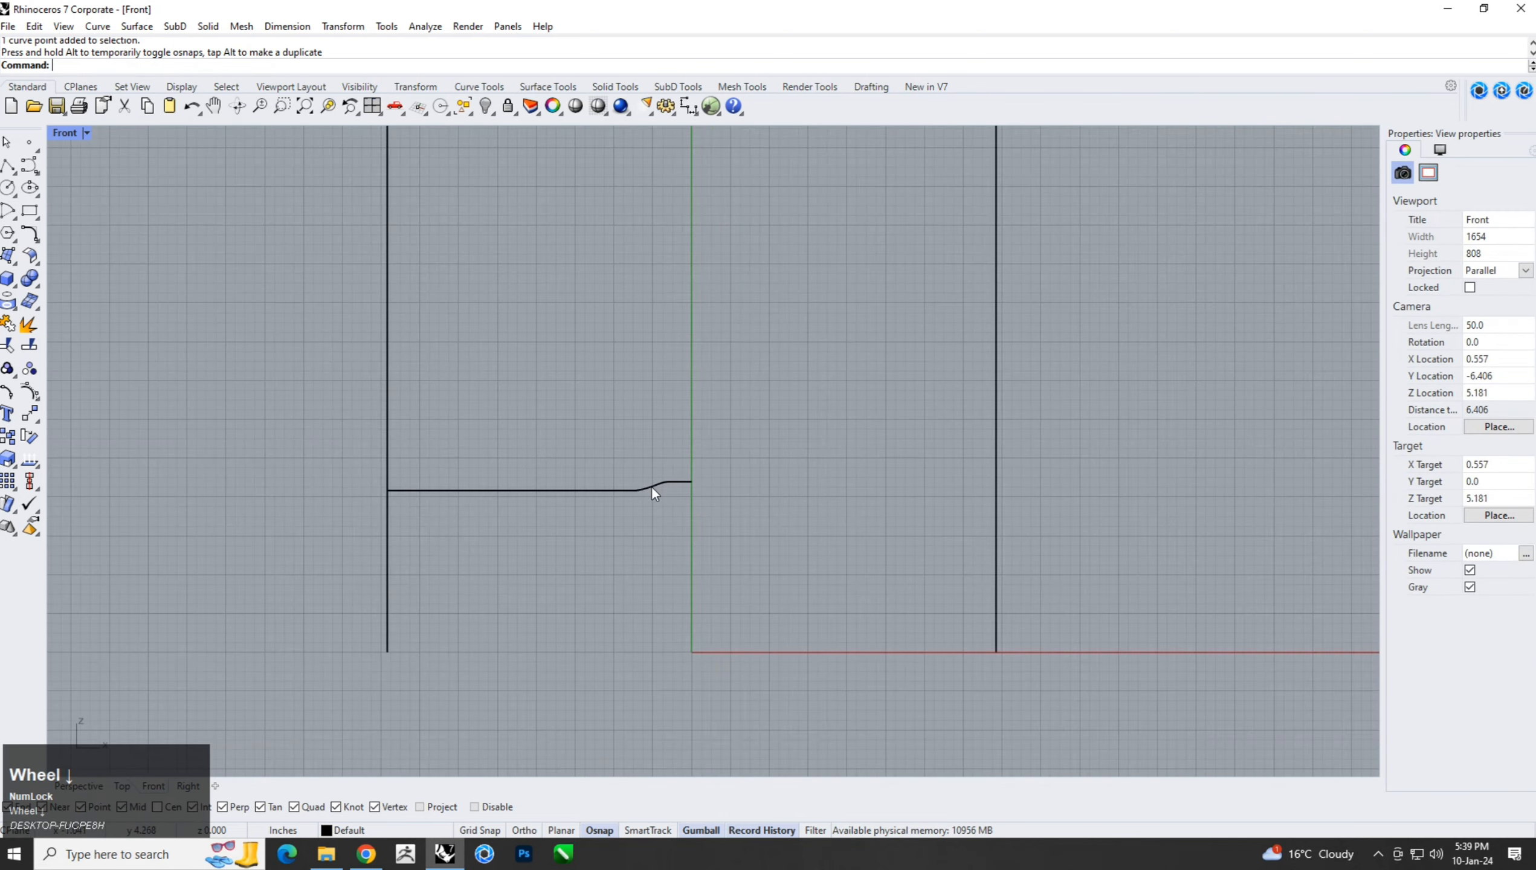
Join the horizontal line and the S-shaped curve into one base profile curve.
scroll(651, 488, "up", 3)
left_click_drag(649, 542, 555, 425)
left_click(7, 325)
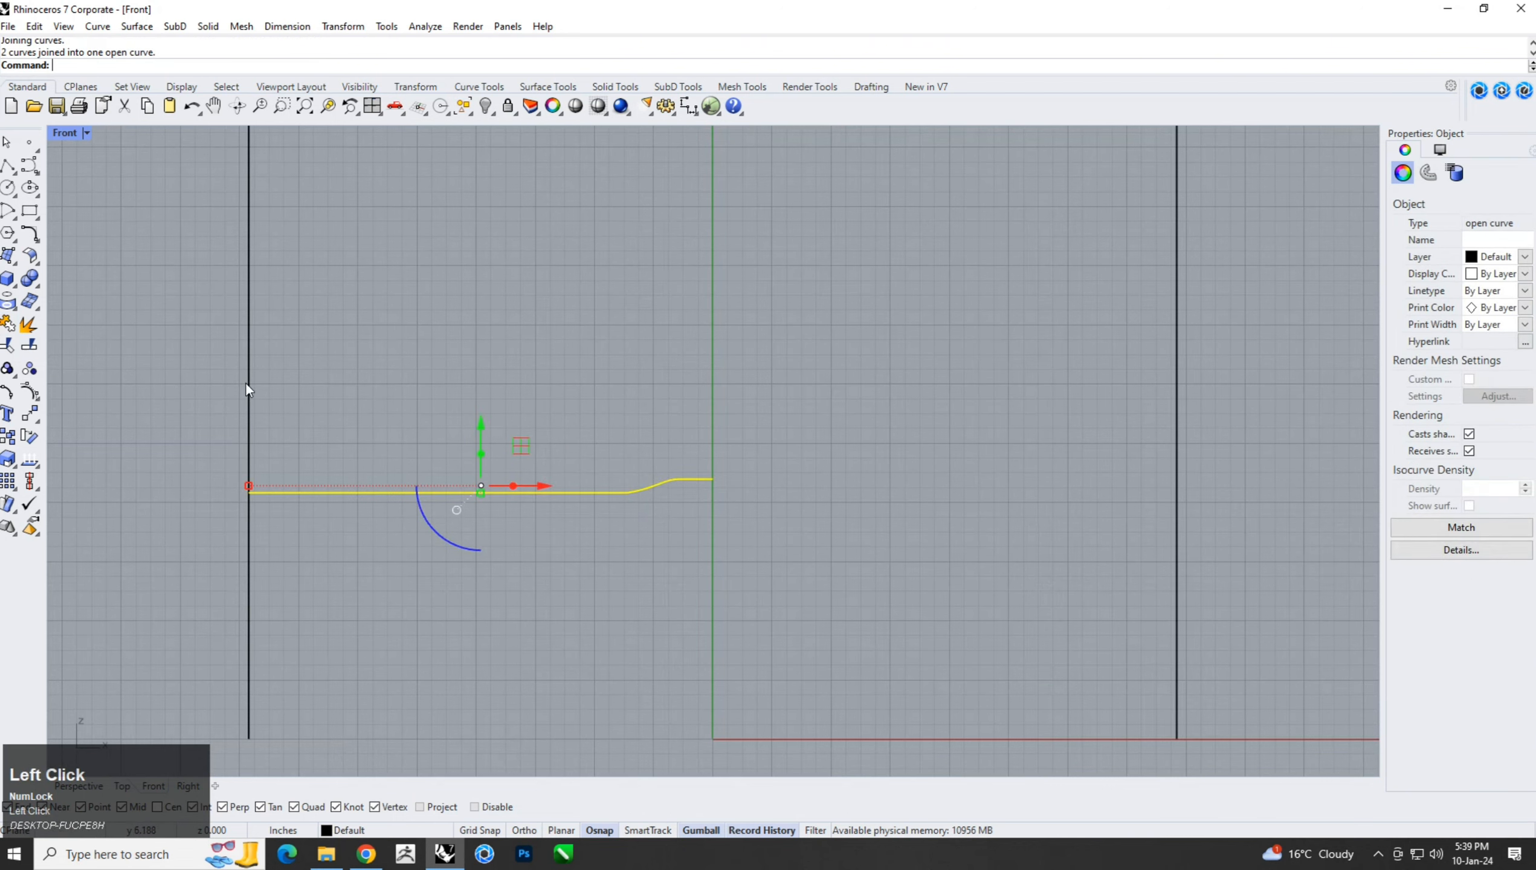
scroll(529, 341, "down", 3)
right_click_drag(528, 337, 555, 469)
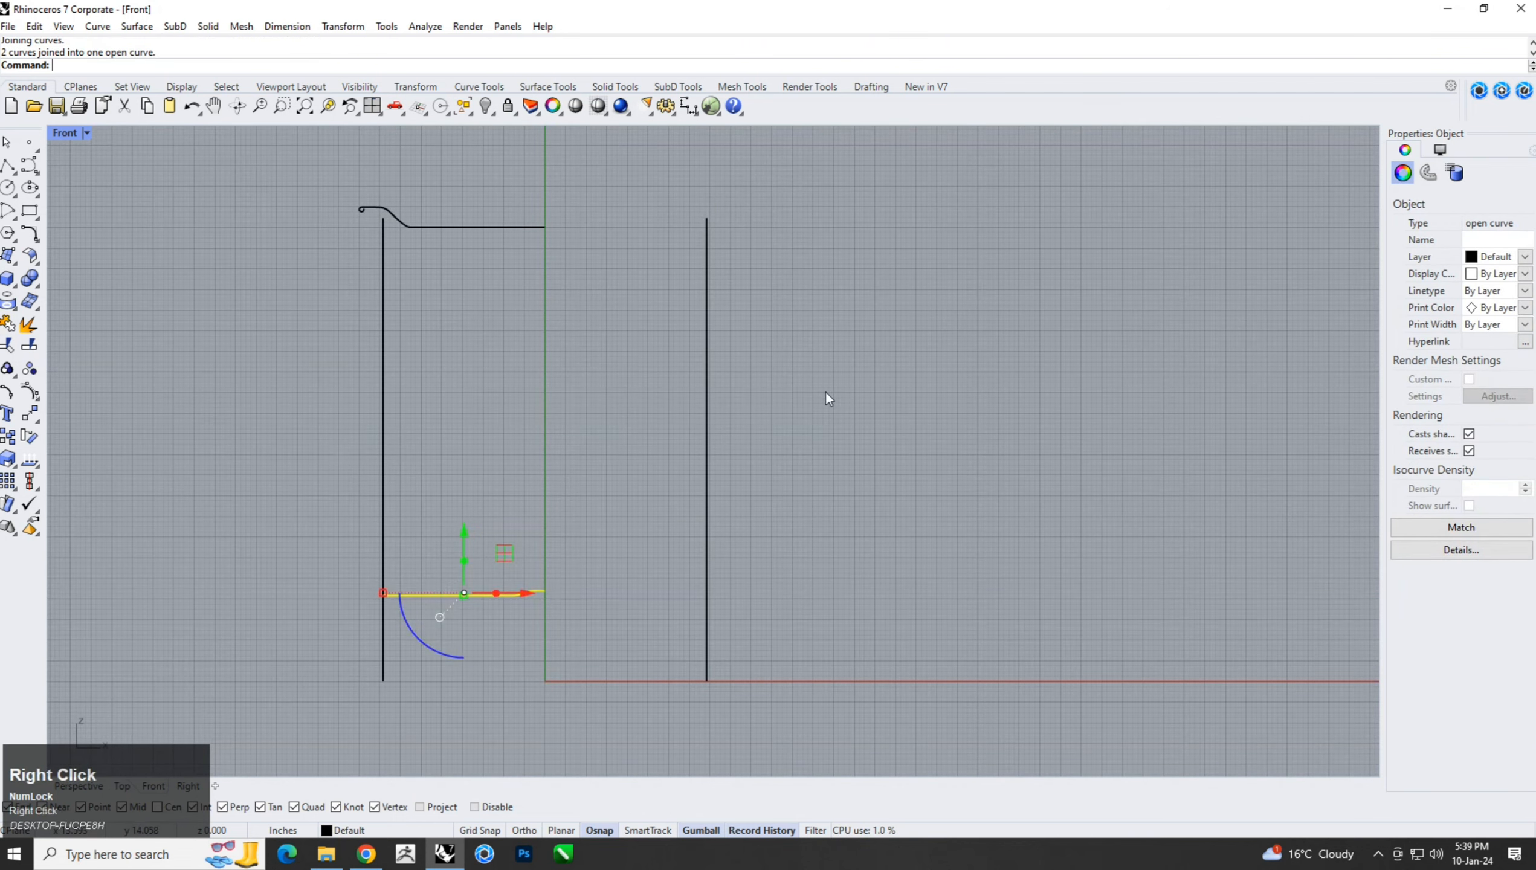
left_click_drag(826, 396, 251, 456)
key("ctrl+d")
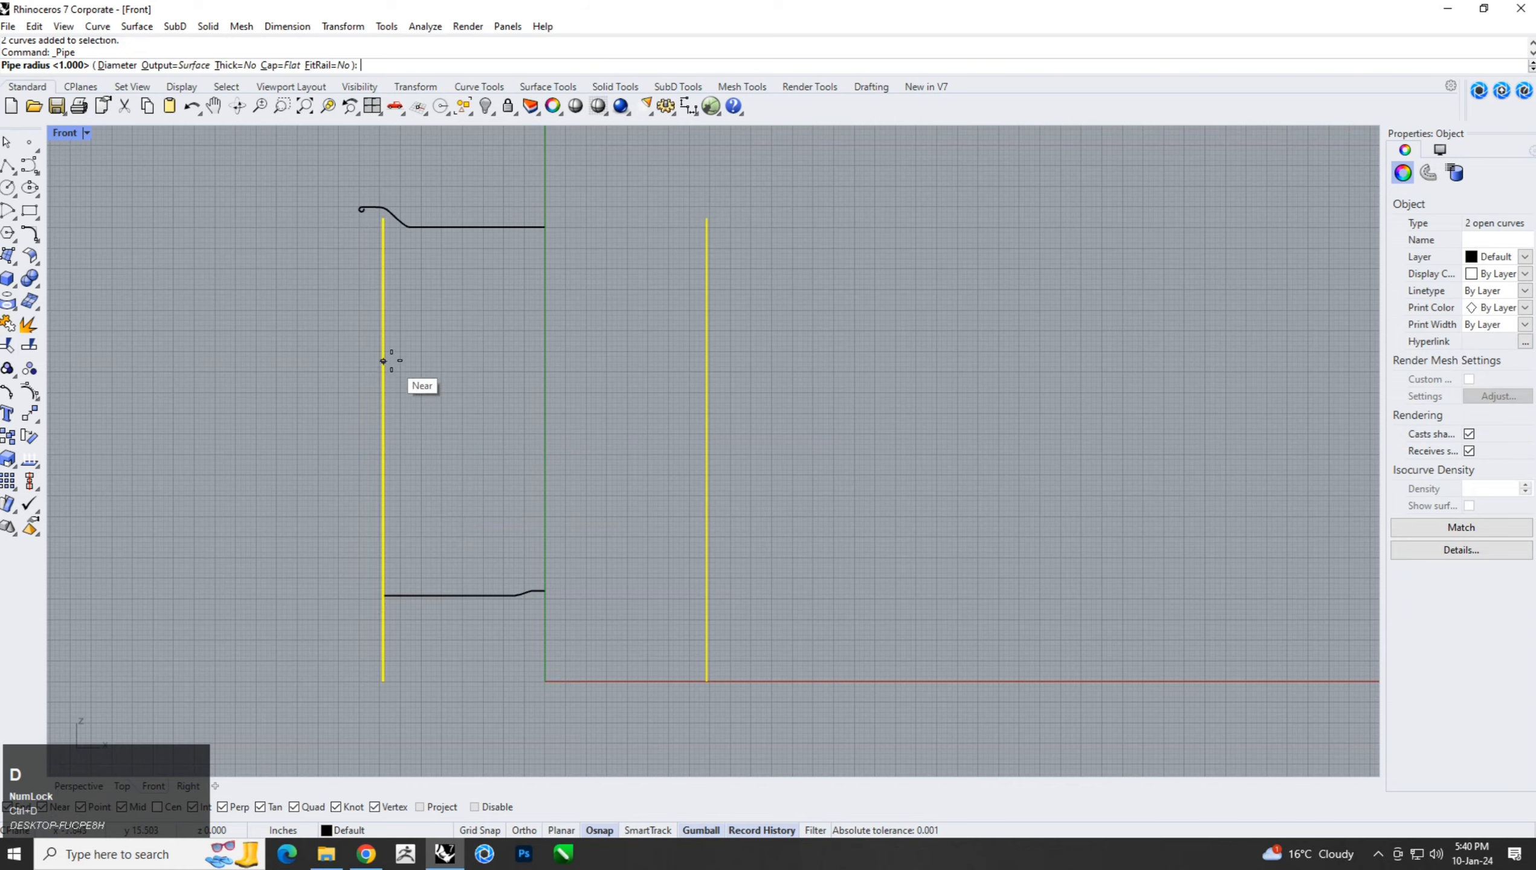
key("Escape")
Show the control points of the rim curve and side lines, and lower the rim together with the side lines' upper ends.
right_click_drag(392, 339, 392, 454)
left_click_drag(1015, 243, 305, 454)
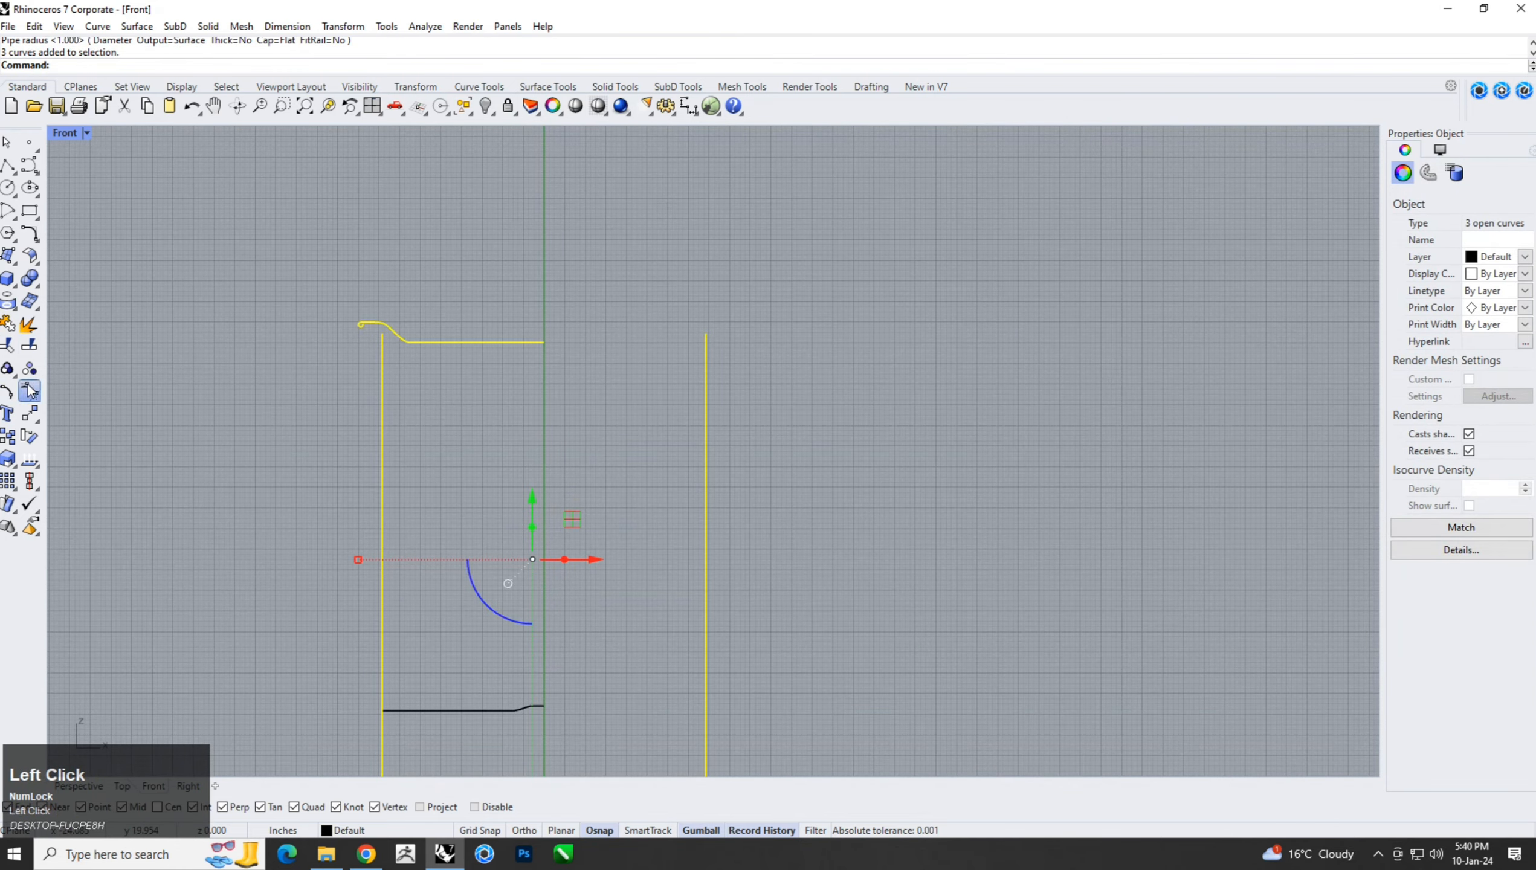
left_click(30, 391)
left_click_drag(212, 233, 936, 439)
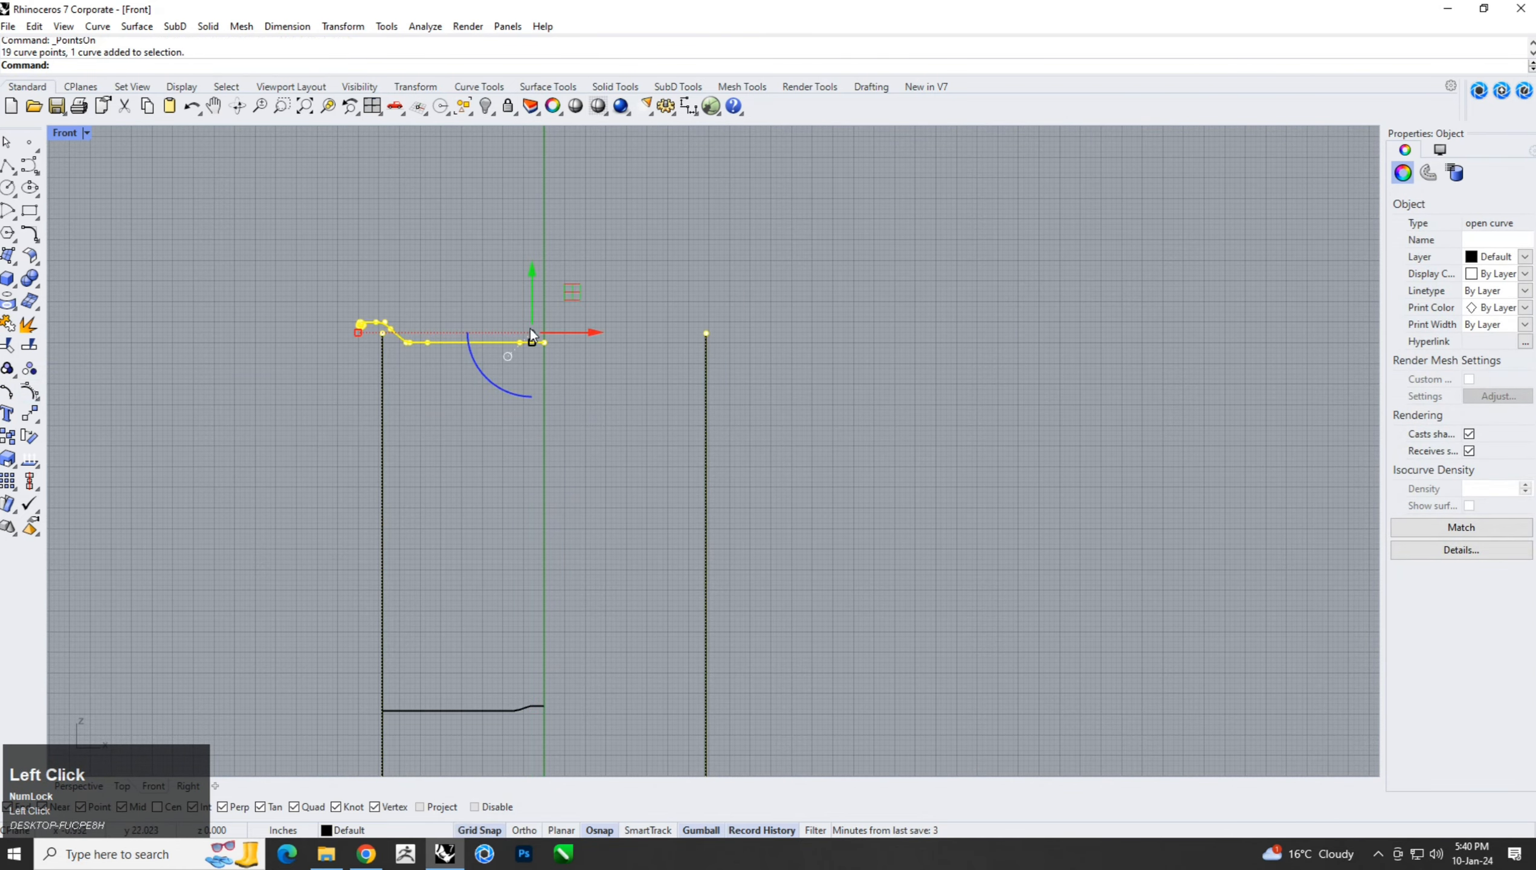
left_click_drag(531, 273, 549, 310)
left_click(793, 335)
right_click_drag(669, 562, 672, 491)
left_click(500, 662)
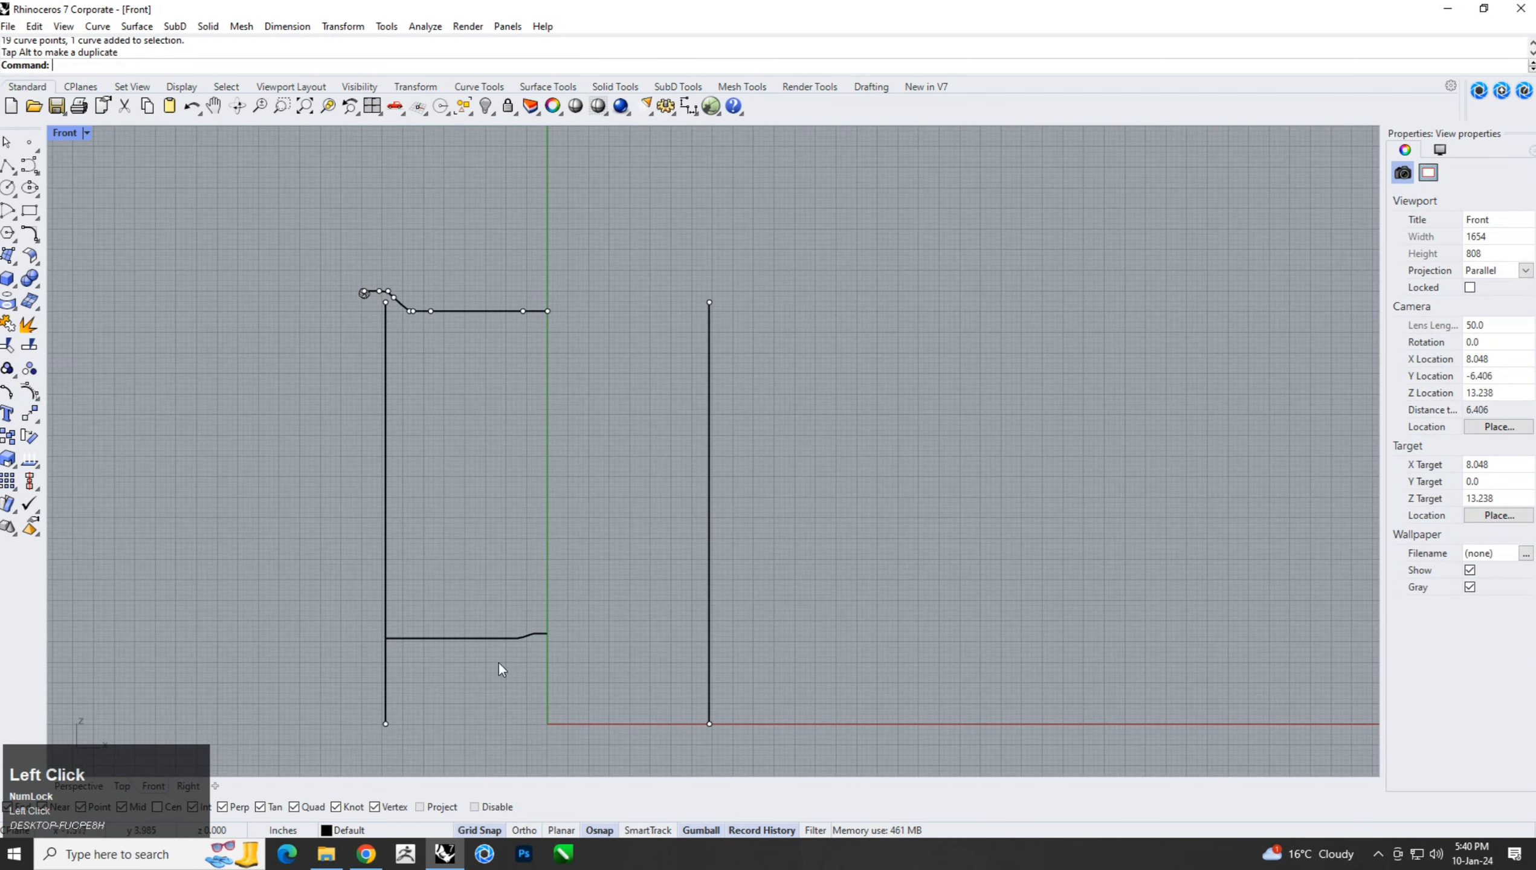
scroll(474, 687, "up", 8)
left_click(530, 571)
scroll(530, 573, "up", 4)
scroll(864, 442, "down", 8)
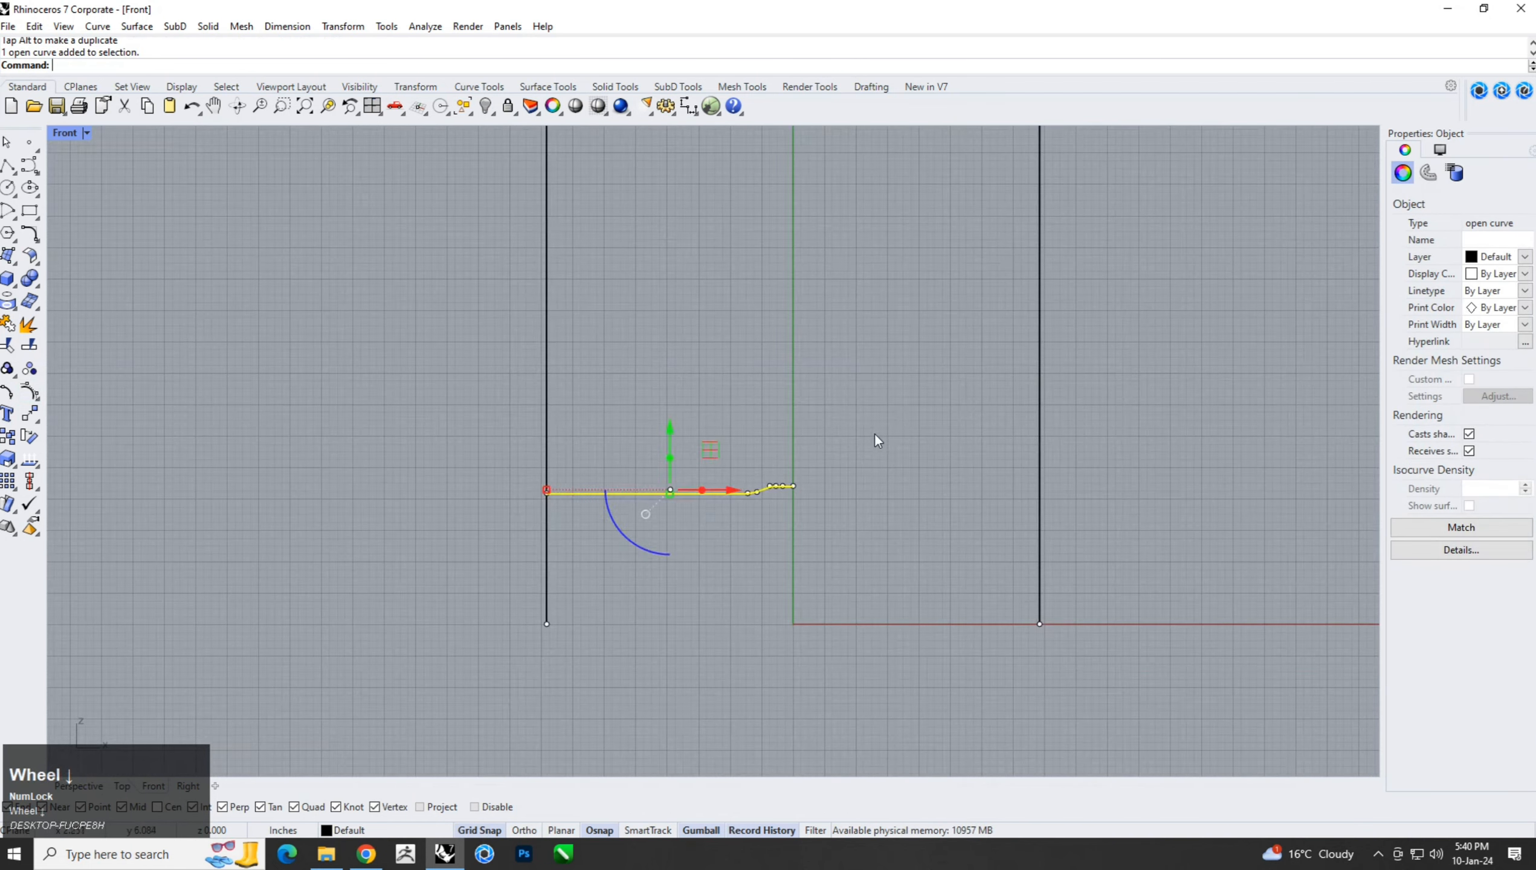
Try to pipe the two vertical side lines with a diameter of 0.197 in.
left_click(914, 427)
left_click_drag(1159, 305, 418, 393)
key("ctrl+d")
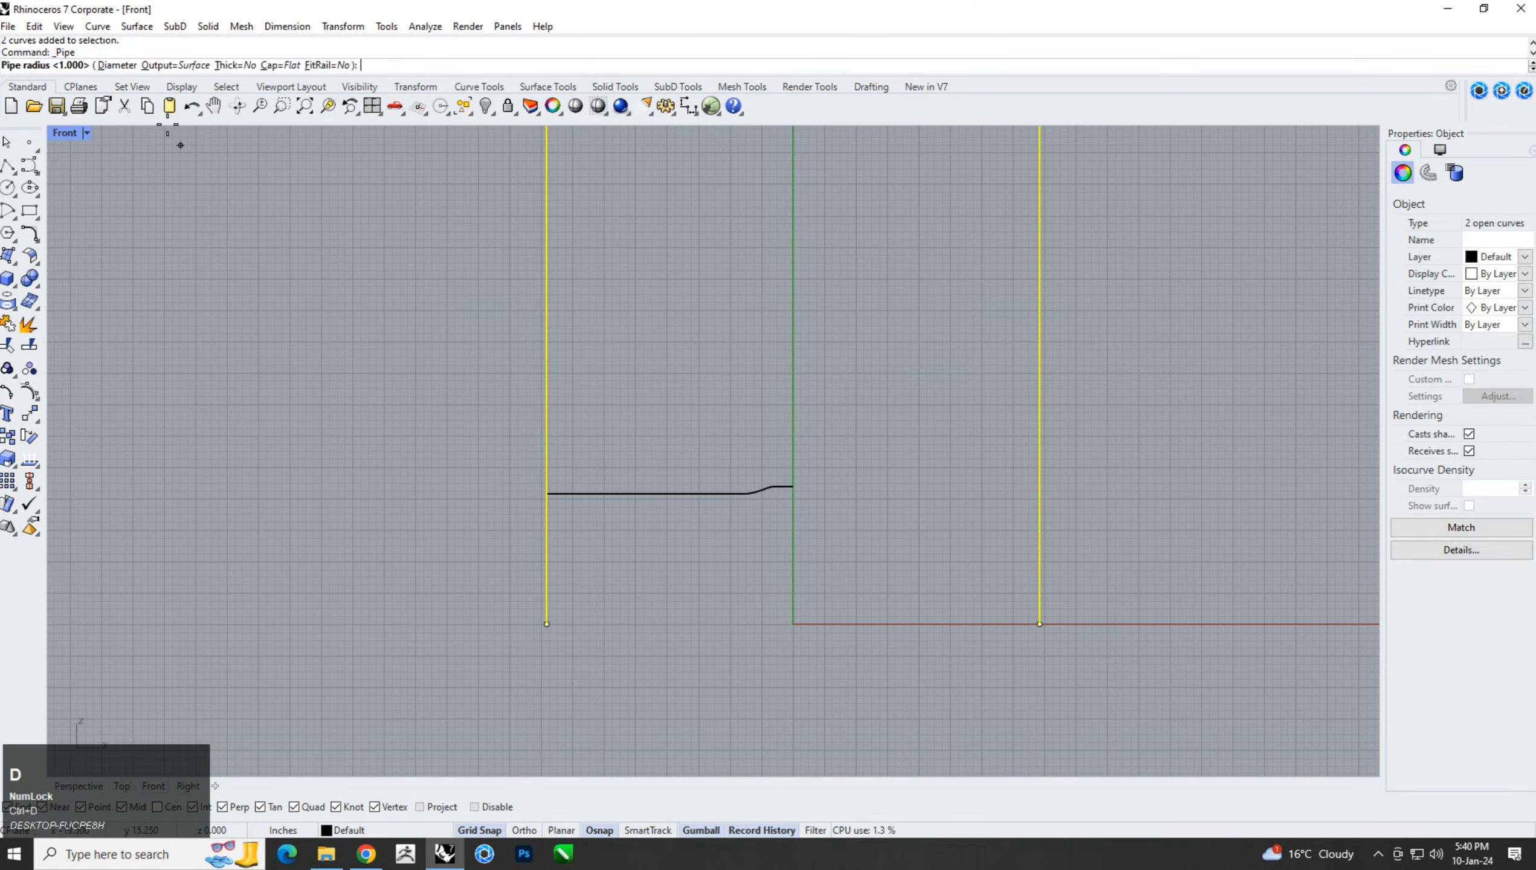
left_click(116, 66)
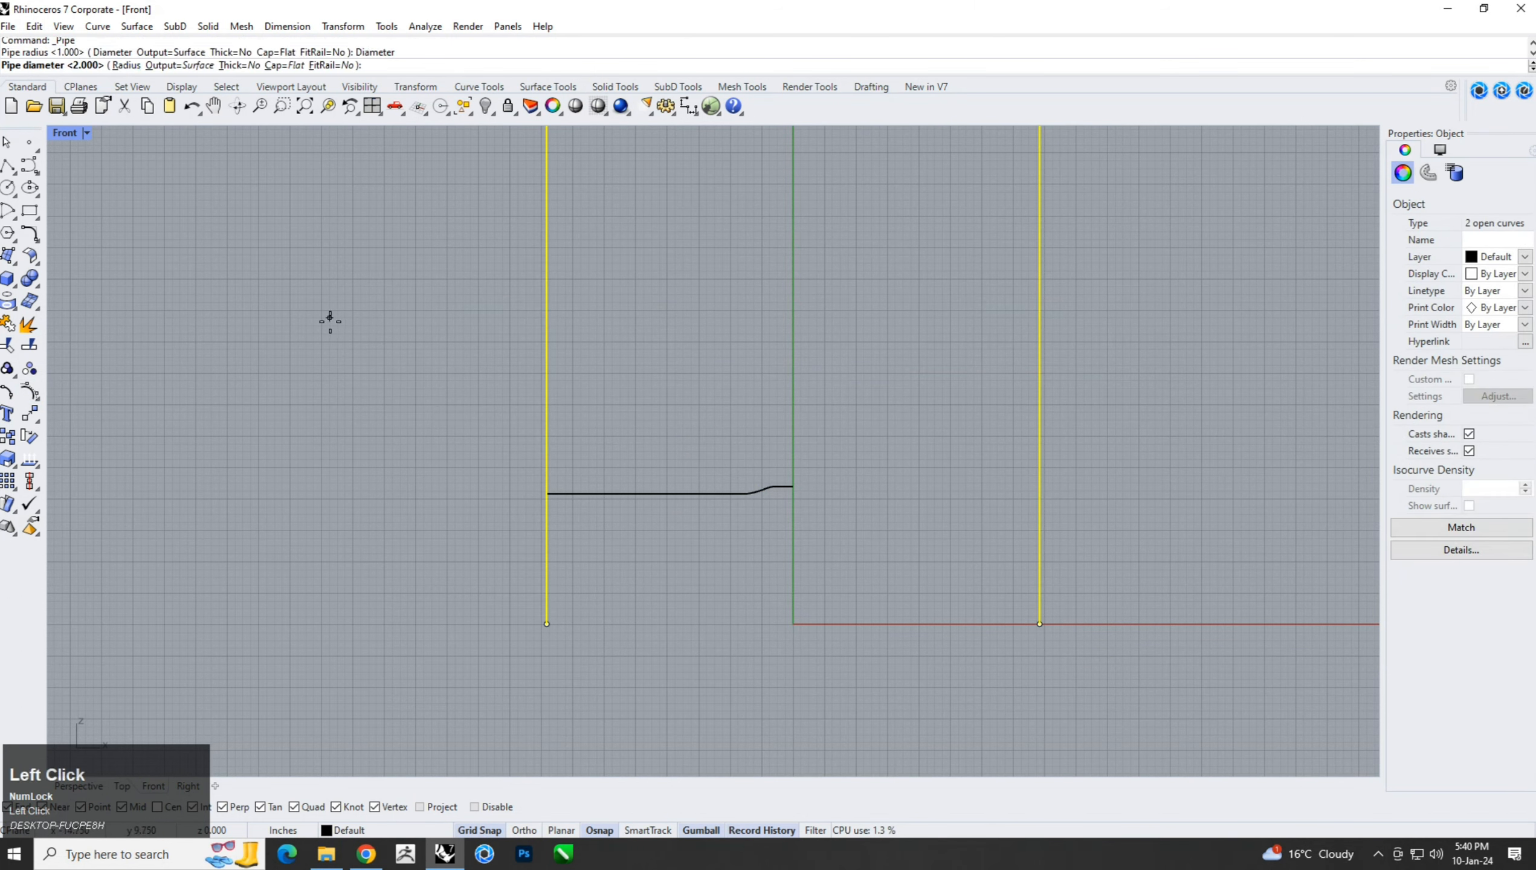
key("Return")
key("Return")
key("ctrl+z")
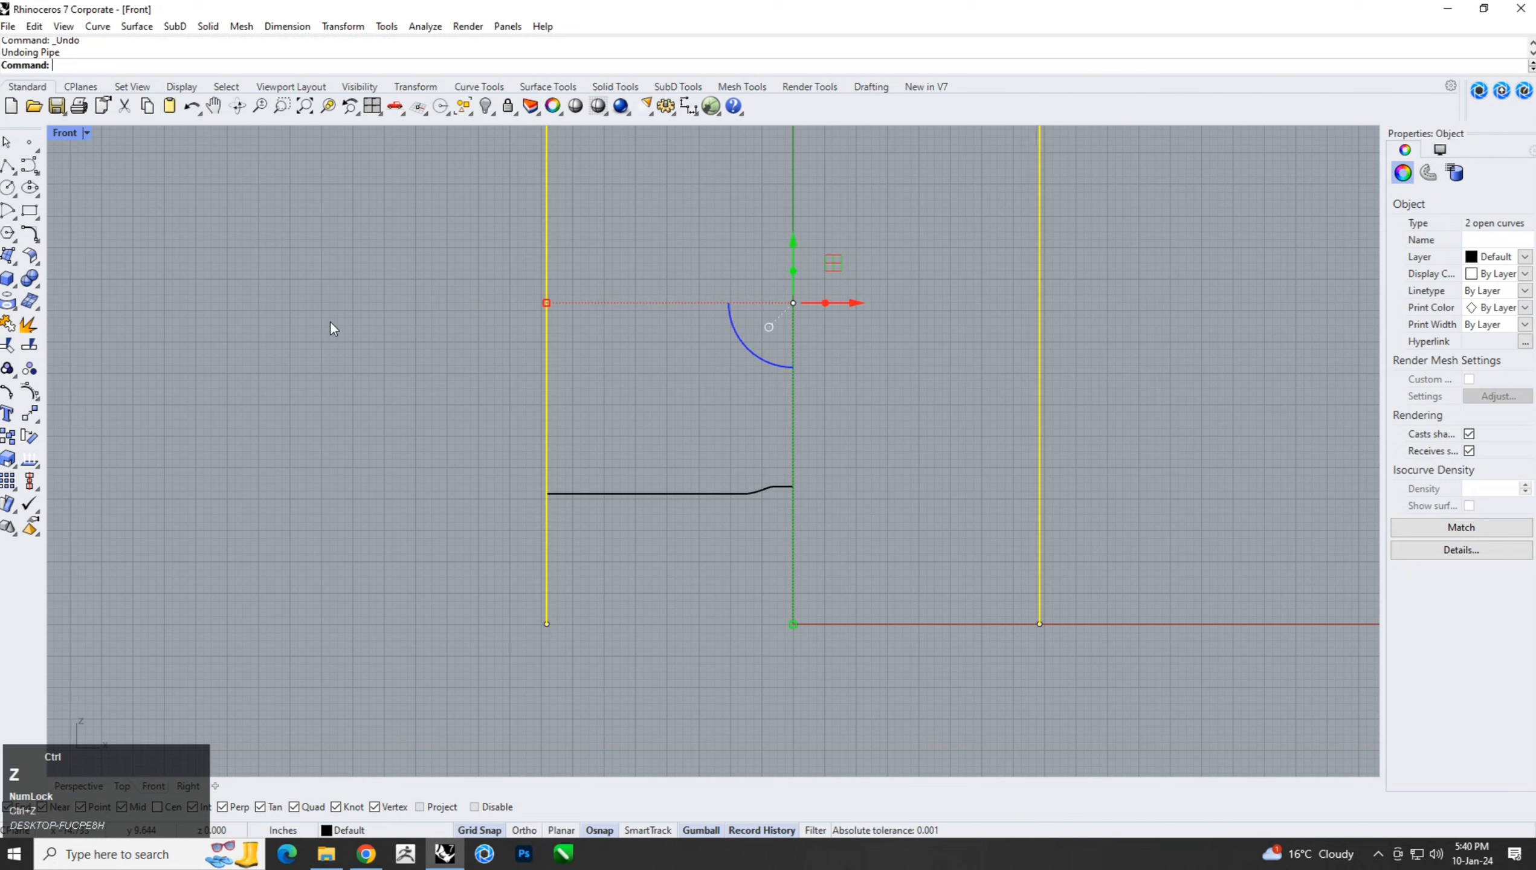
Pipe the two vertical side lines with a diameter of 0.375 in.
key("ctrl+d")
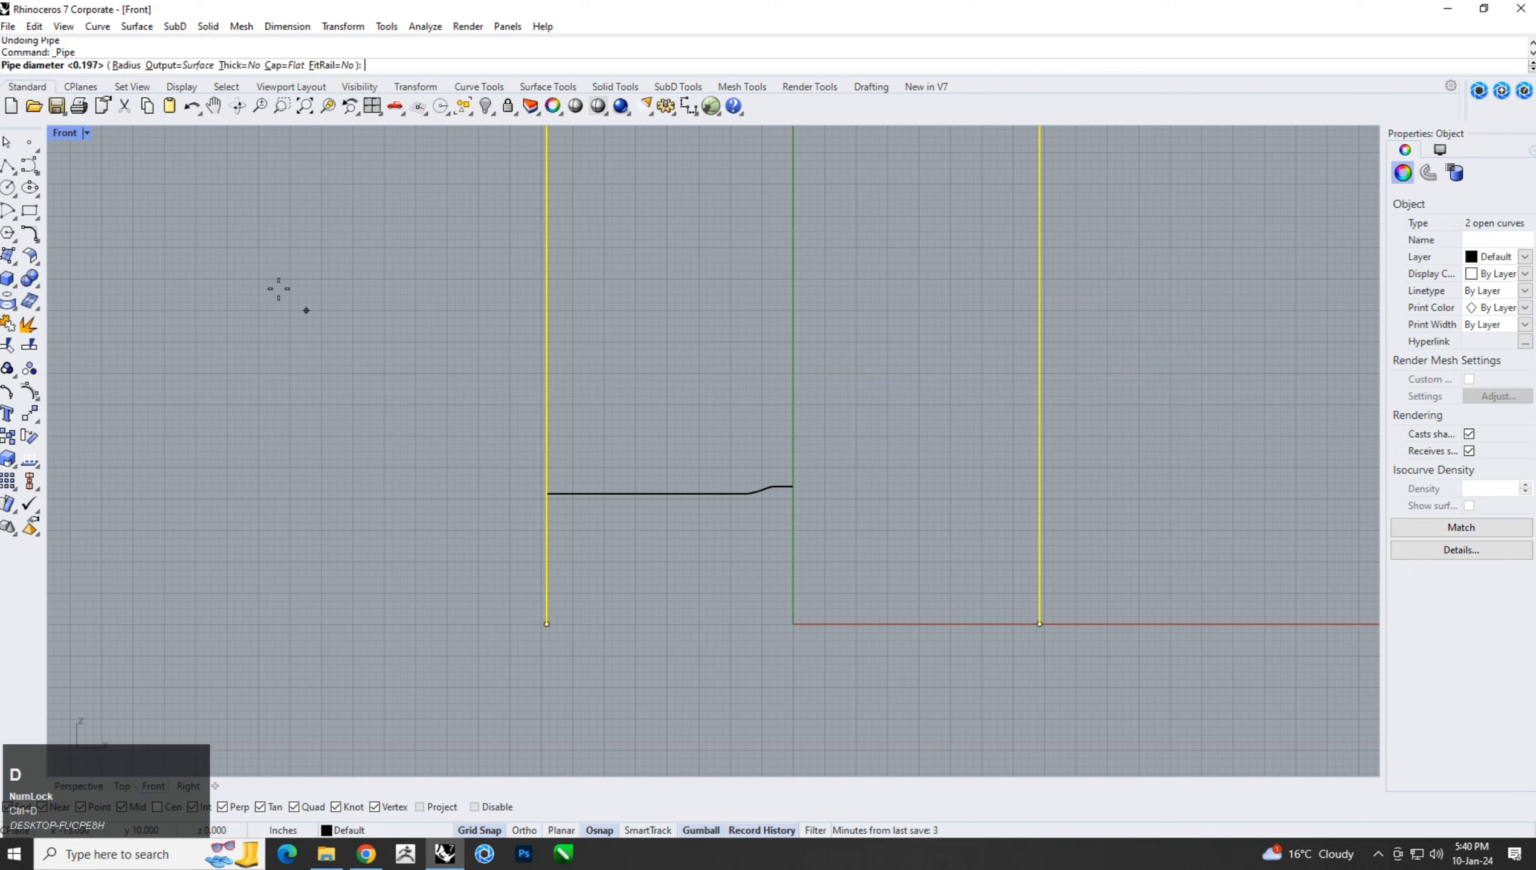
left_click(210, 26)
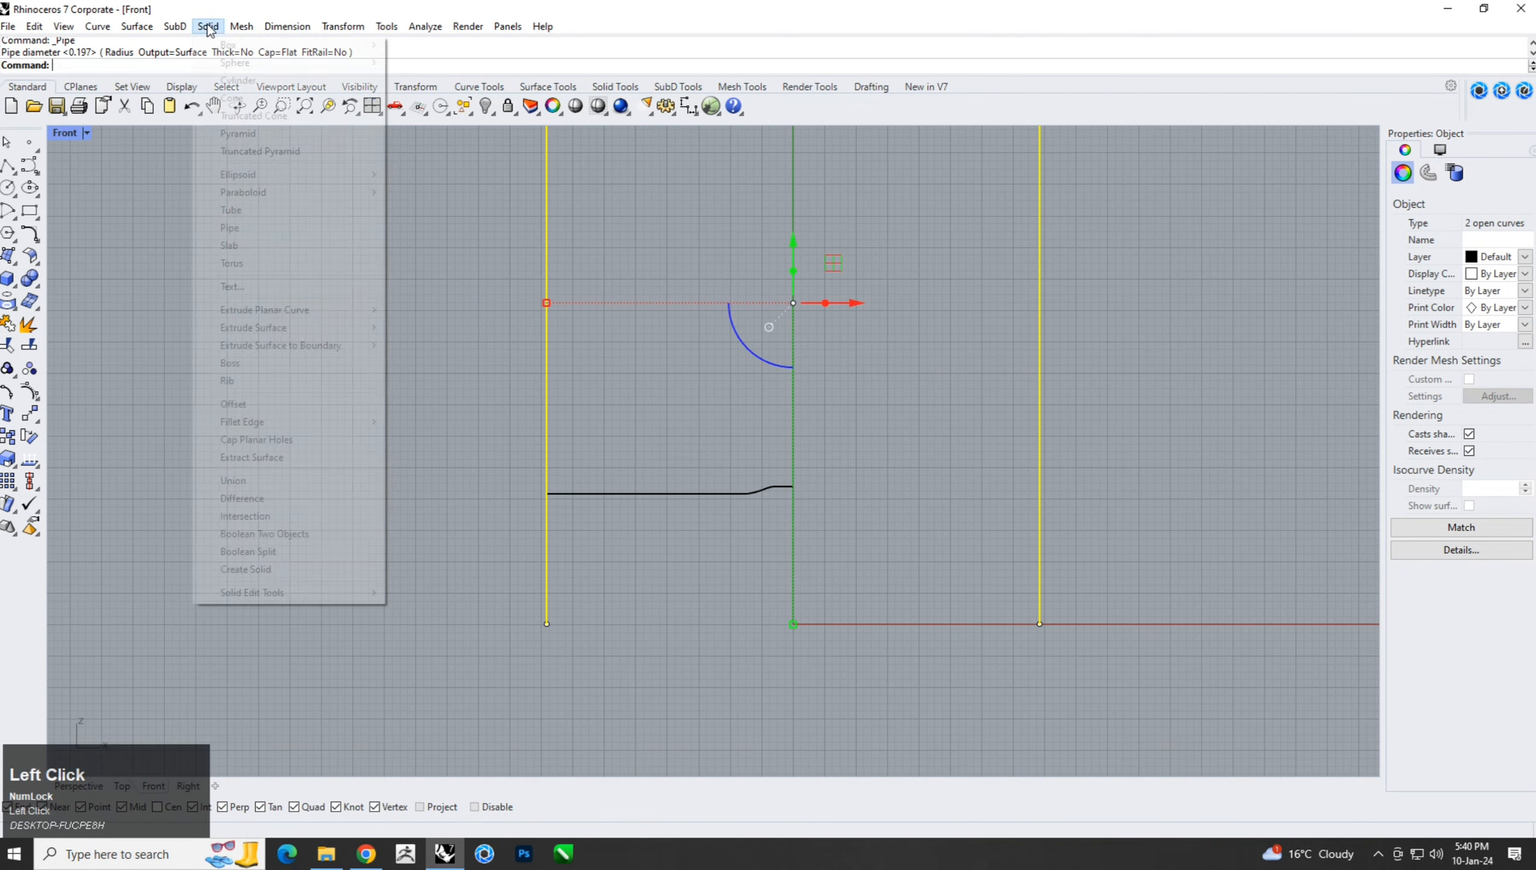
left_click(244, 229)
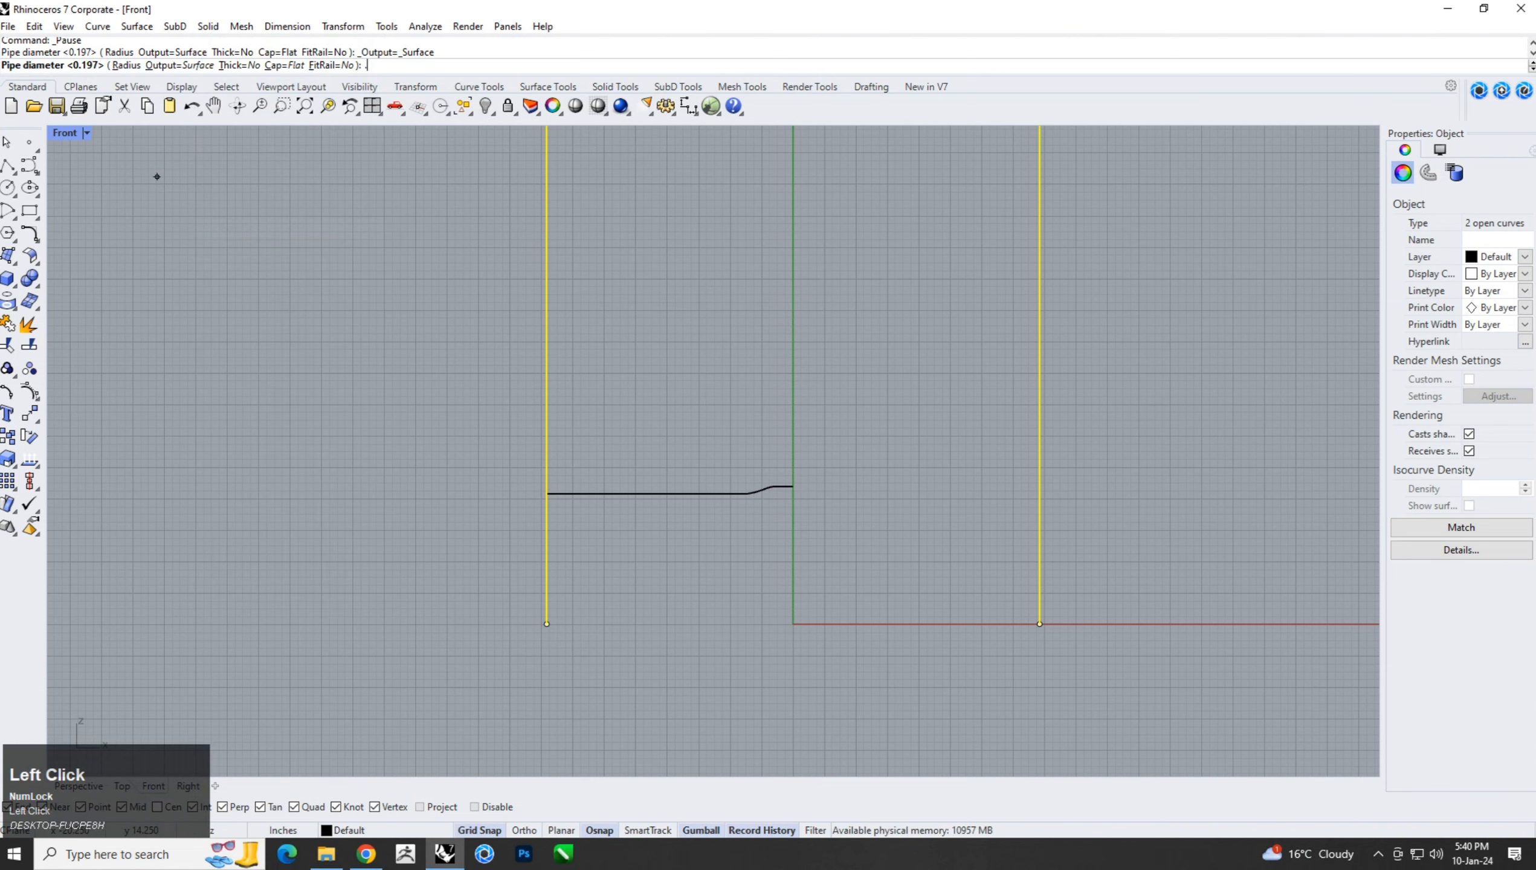
type(".375")
key("Return")
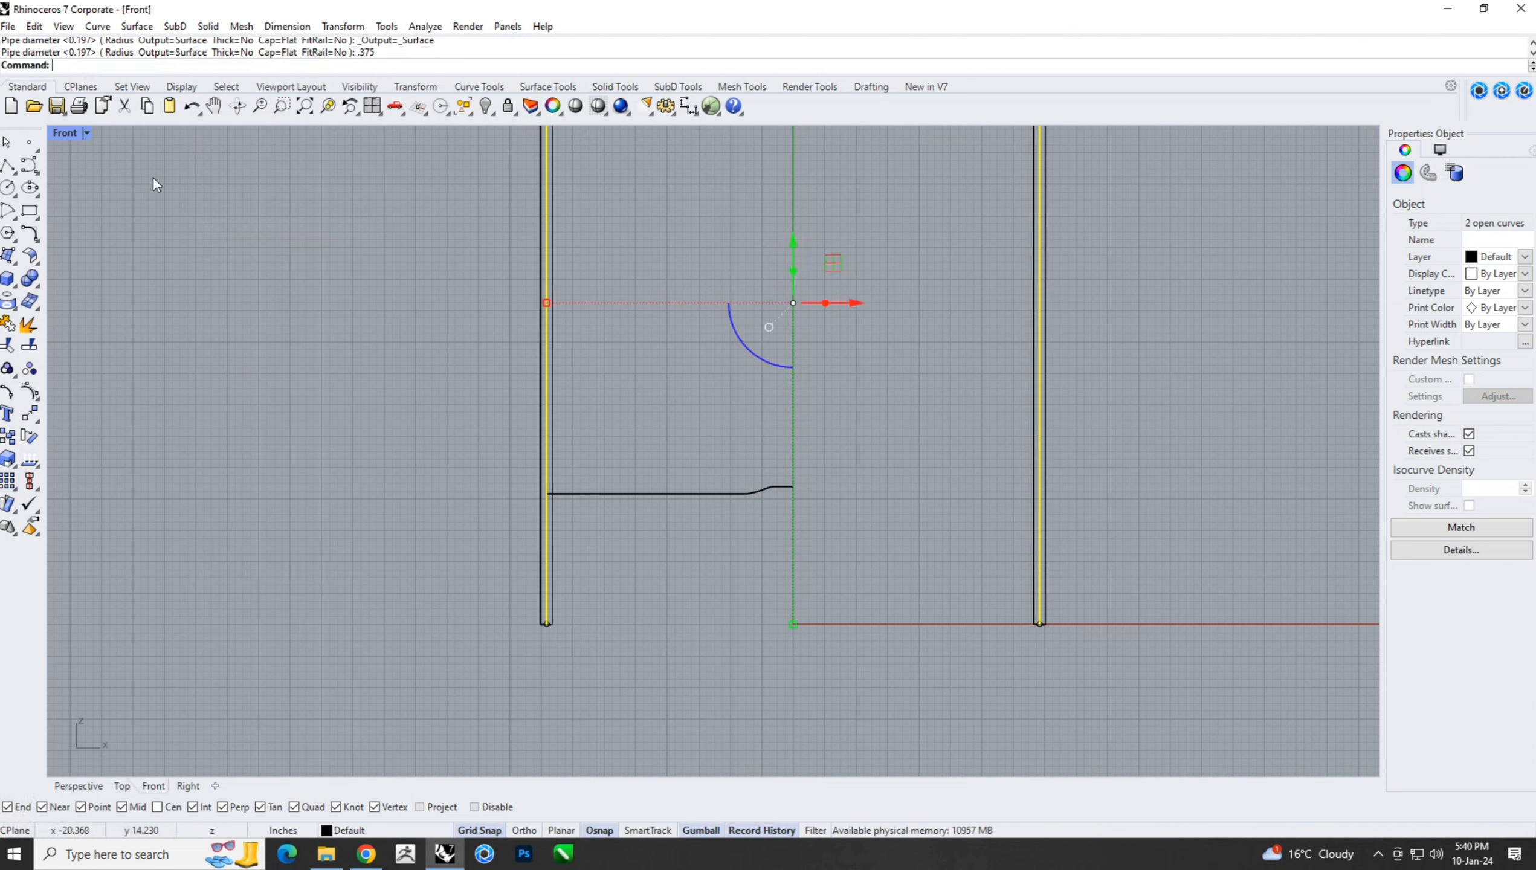
left_click(329, 506)
Pipe the base profile curve with start and end diameters of 0.375 in and no intermediate diameters.
scroll(369, 515, "down", 10)
right_click_drag(459, 445, 445, 483)
scroll(445, 483, "up", 4)
left_click(491, 538)
scroll(481, 609, "up", 6)
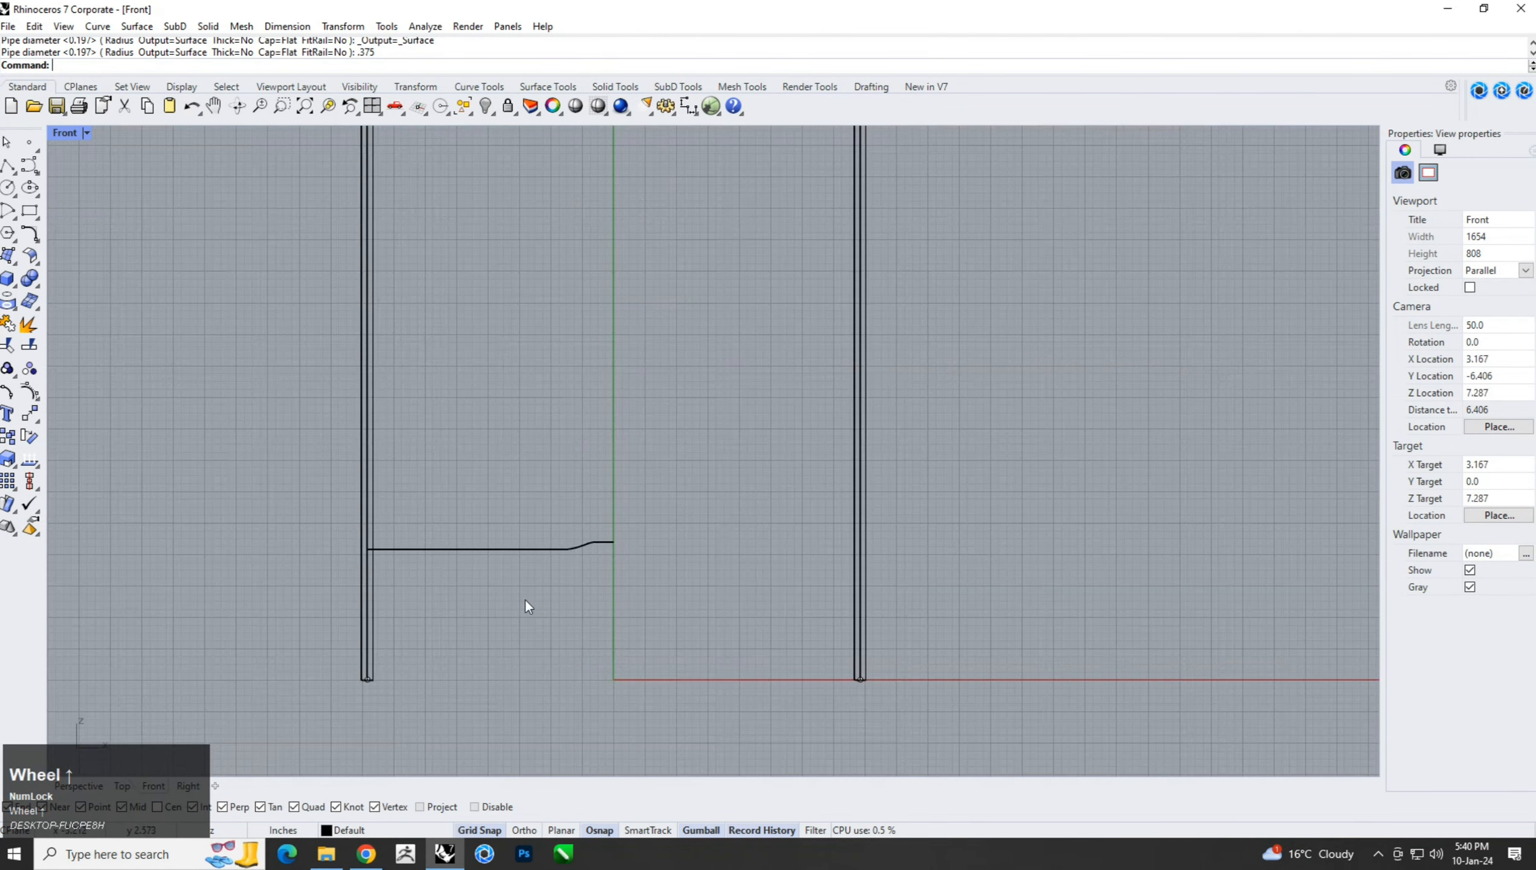
left_click(469, 550)
scroll(434, 536, "up", 5)
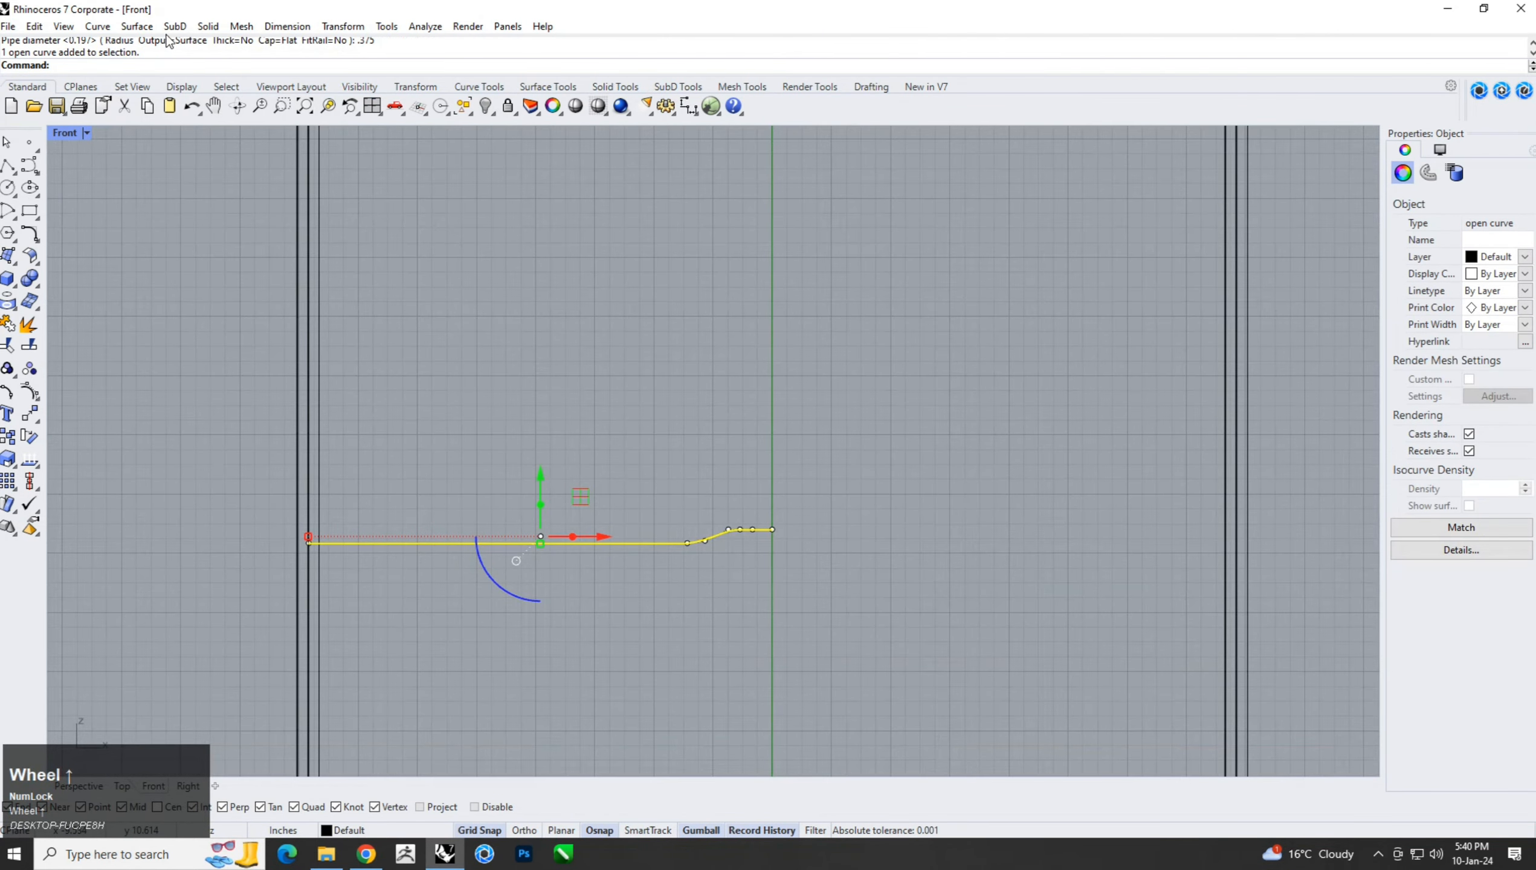
left_click(208, 26)
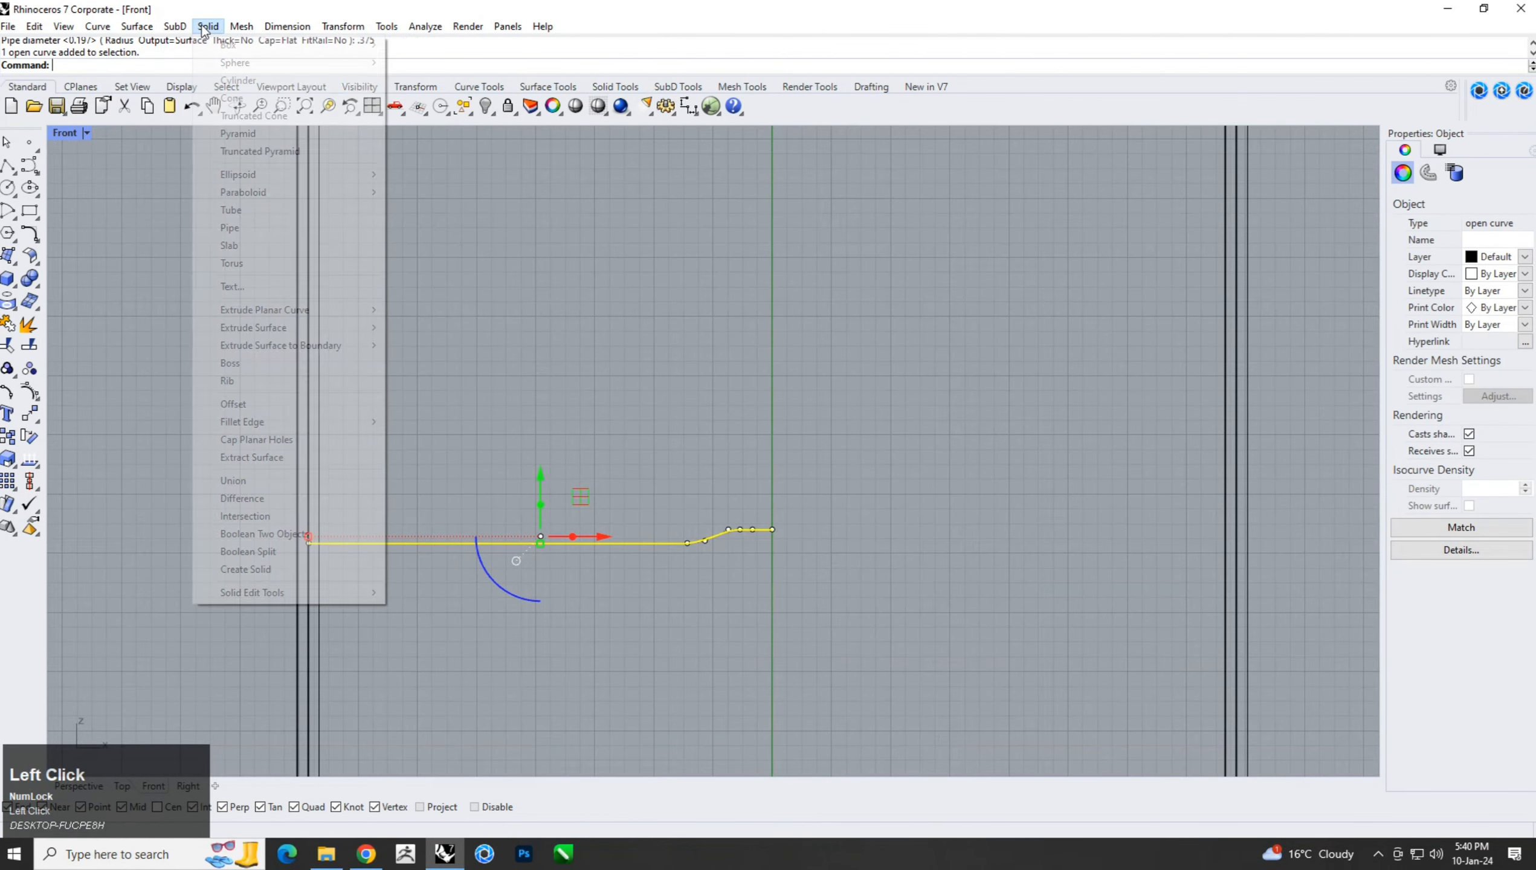
left_click(241, 229)
right_click(151, 301)
right_click(170, 263)
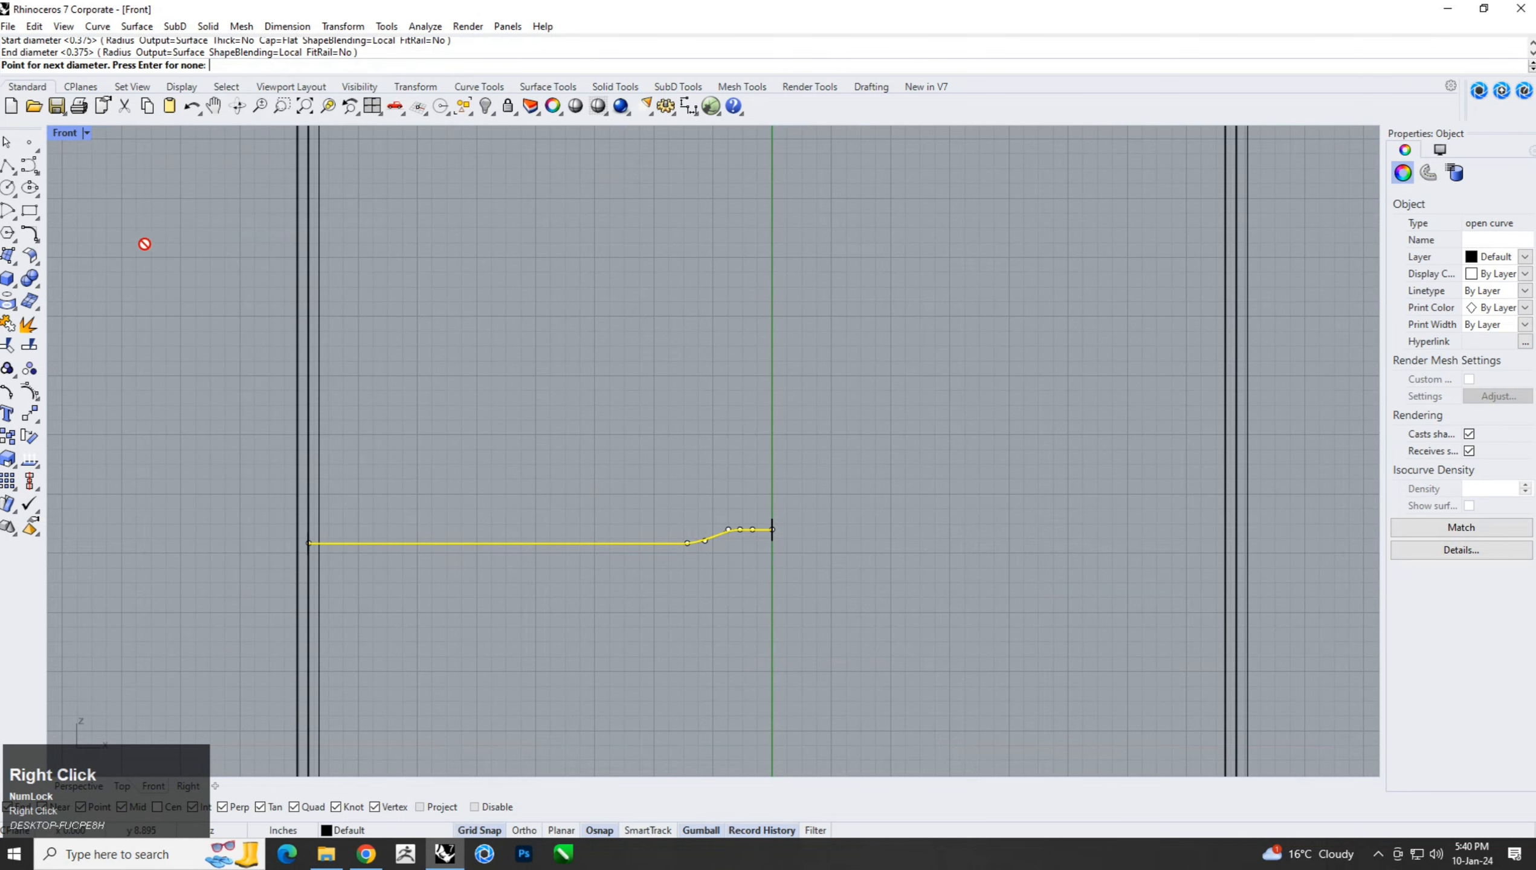
right_click(143, 243)
left_click(696, 465)
Draw a slanted two-point line across the base pipe where its raised step levels out near the centre line.
scroll(756, 557, "up", 3)
scroll(757, 559, "up", 1)
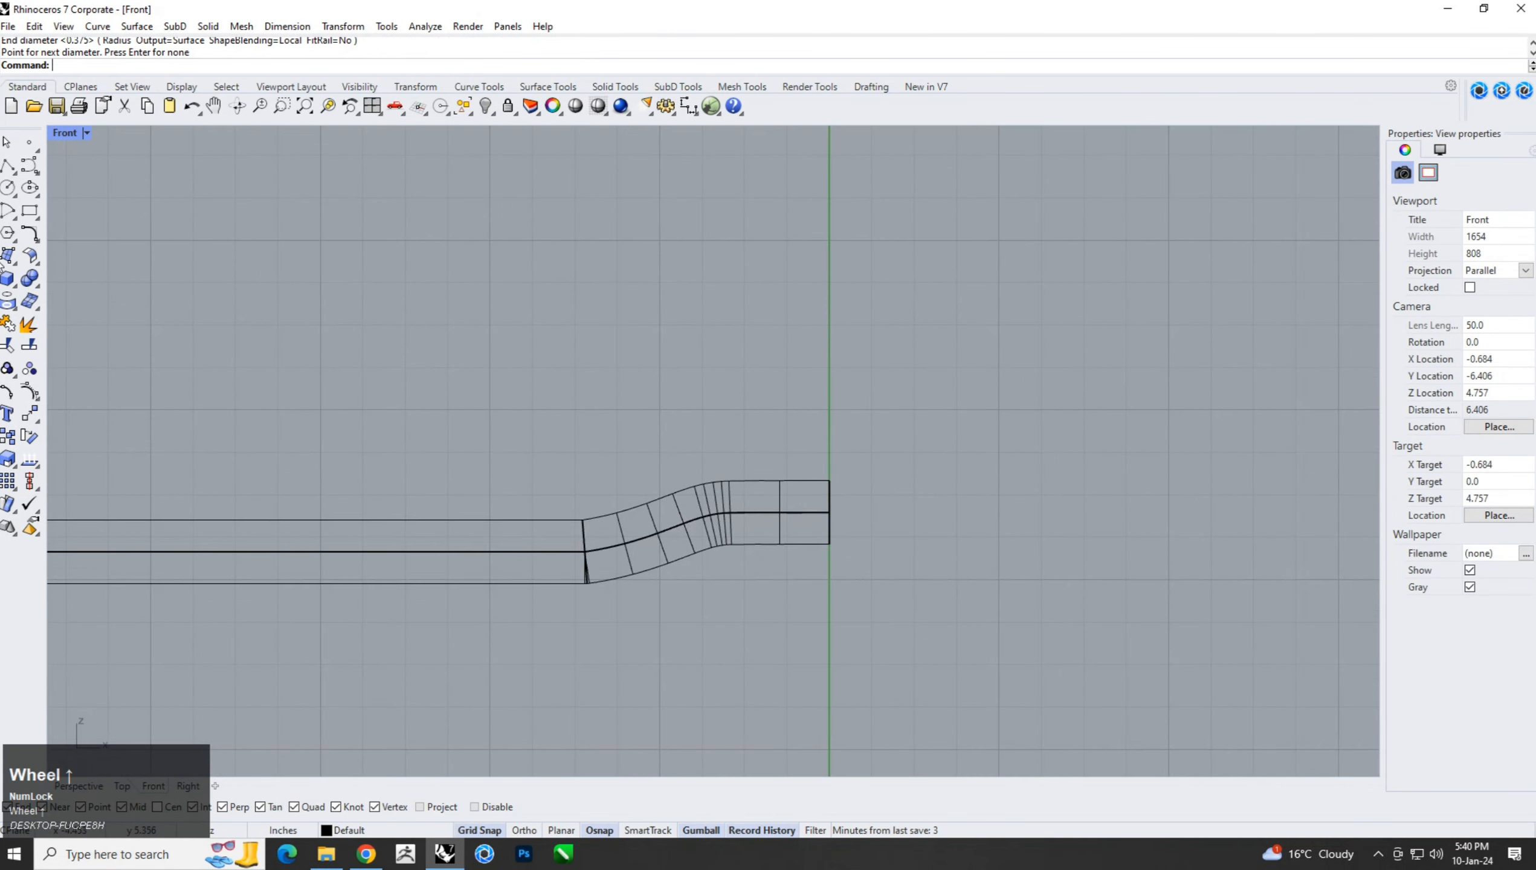
left_click(8, 164)
scroll(741, 503, "up", 2)
left_click(678, 438)
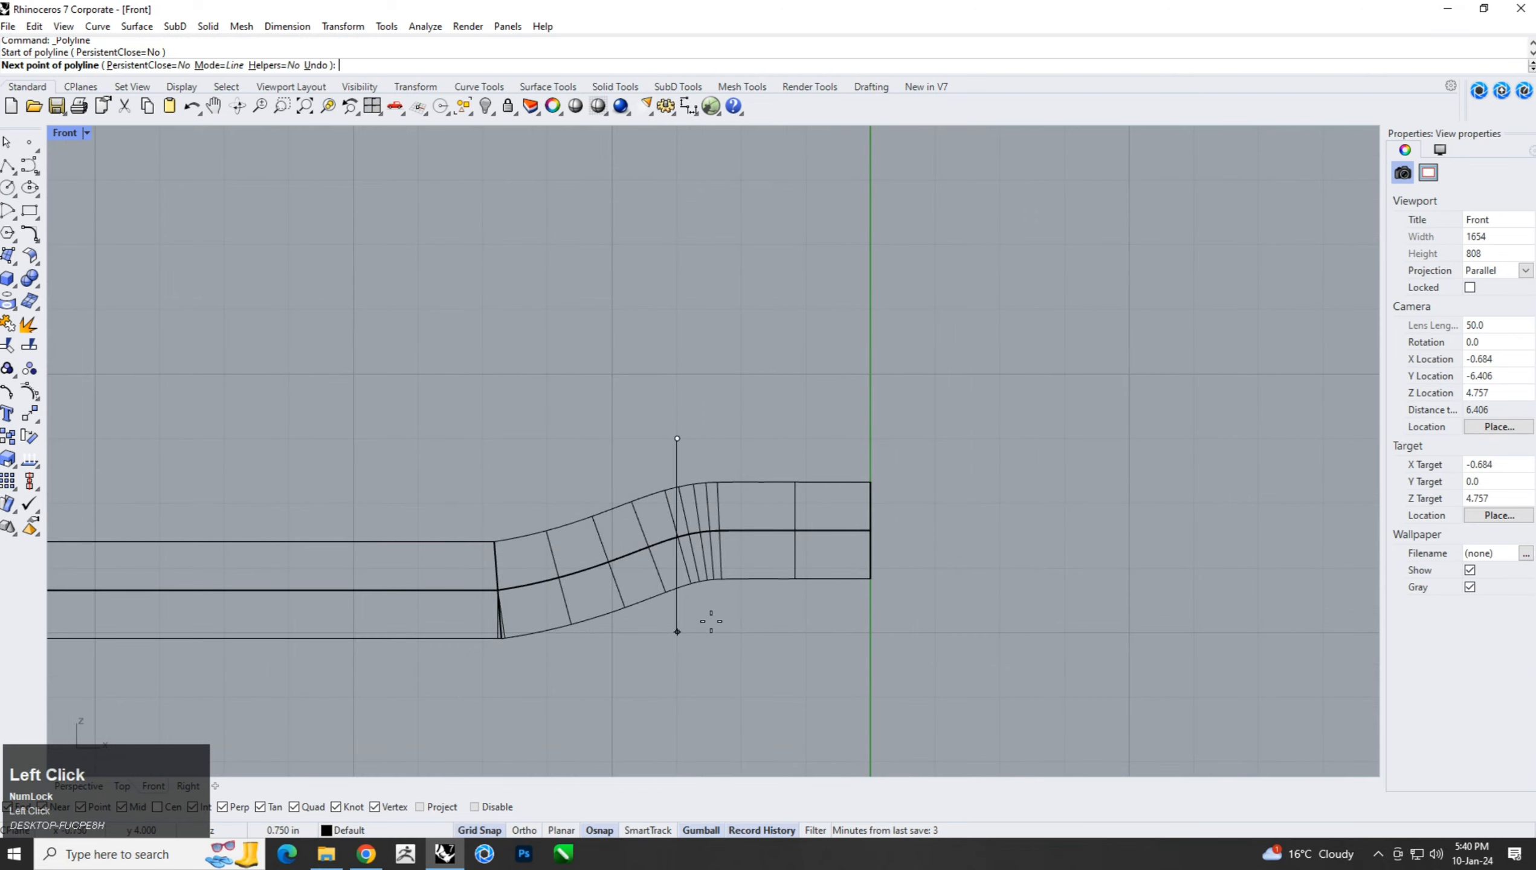
left_click(744, 631)
right_click(749, 629)
Turn off grid snapping and shift the slanted cutting line slightly downward across the base pipe.
left_click(476, 830)
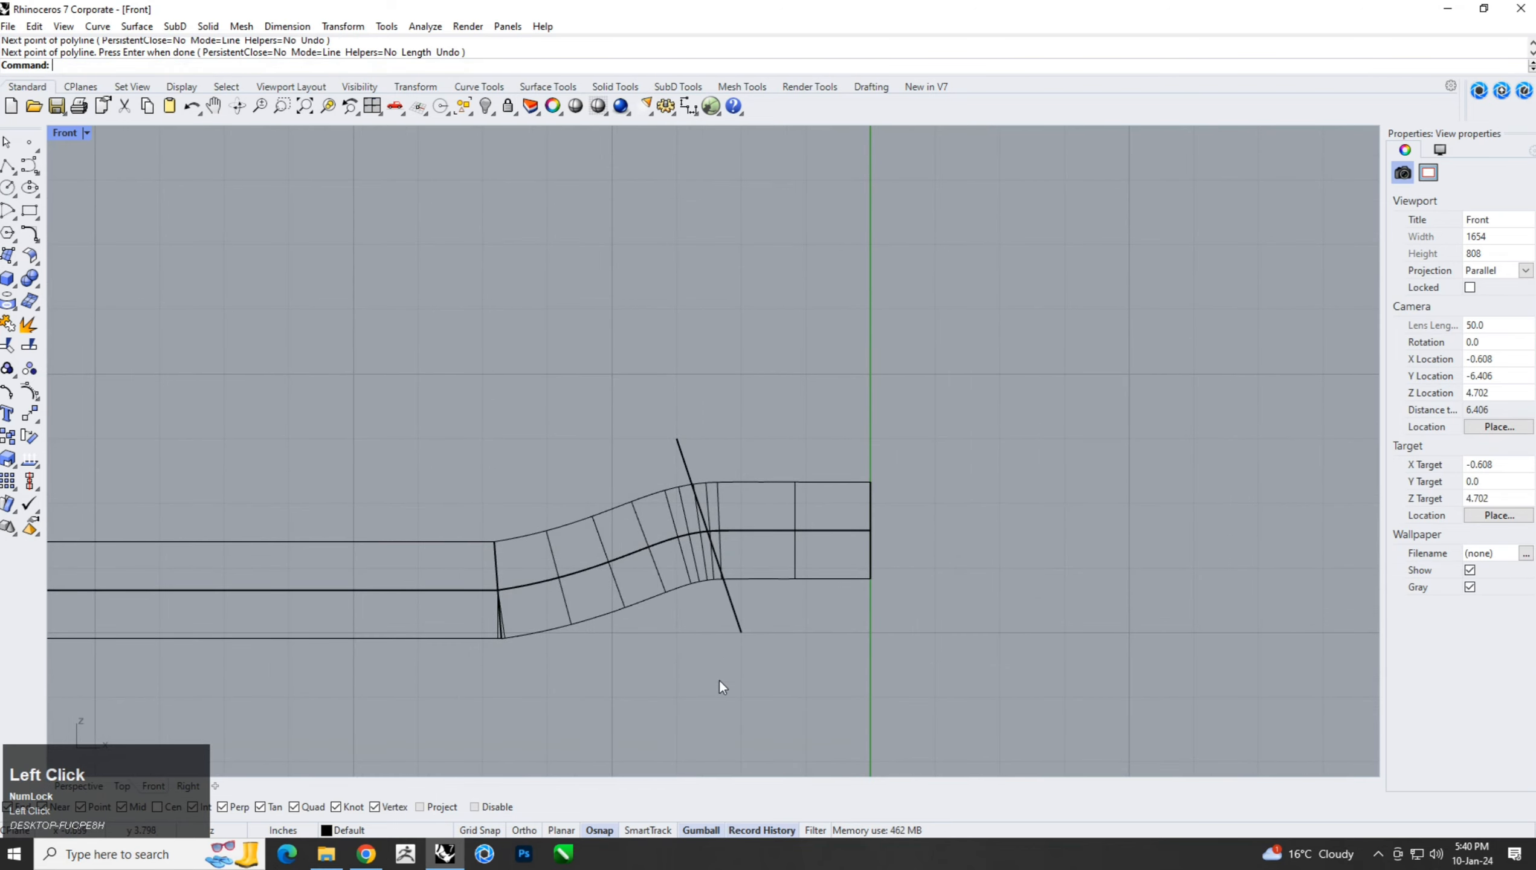
left_click_drag(689, 636, 688, 637)
left_click_drag(750, 481, 753, 510)
key("ctrl+z")
left_click(757, 602)
left_click(733, 606)
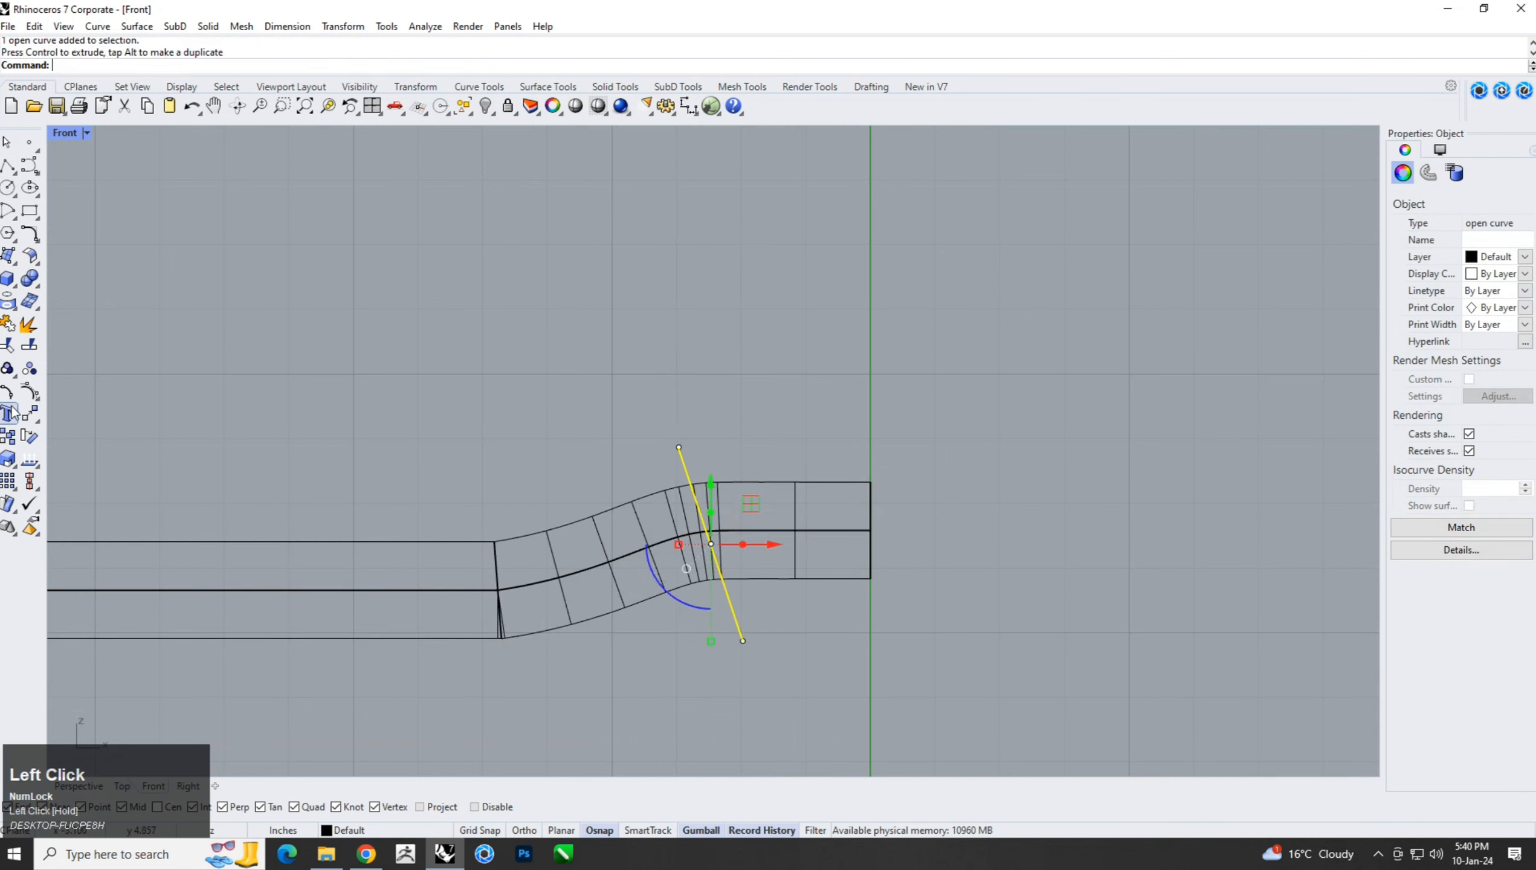
Trim away the base pipe's end between the slanted cutting line and the vertical centre axis.
left_click(11, 347)
left_click(785, 490)
right_click(806, 445)
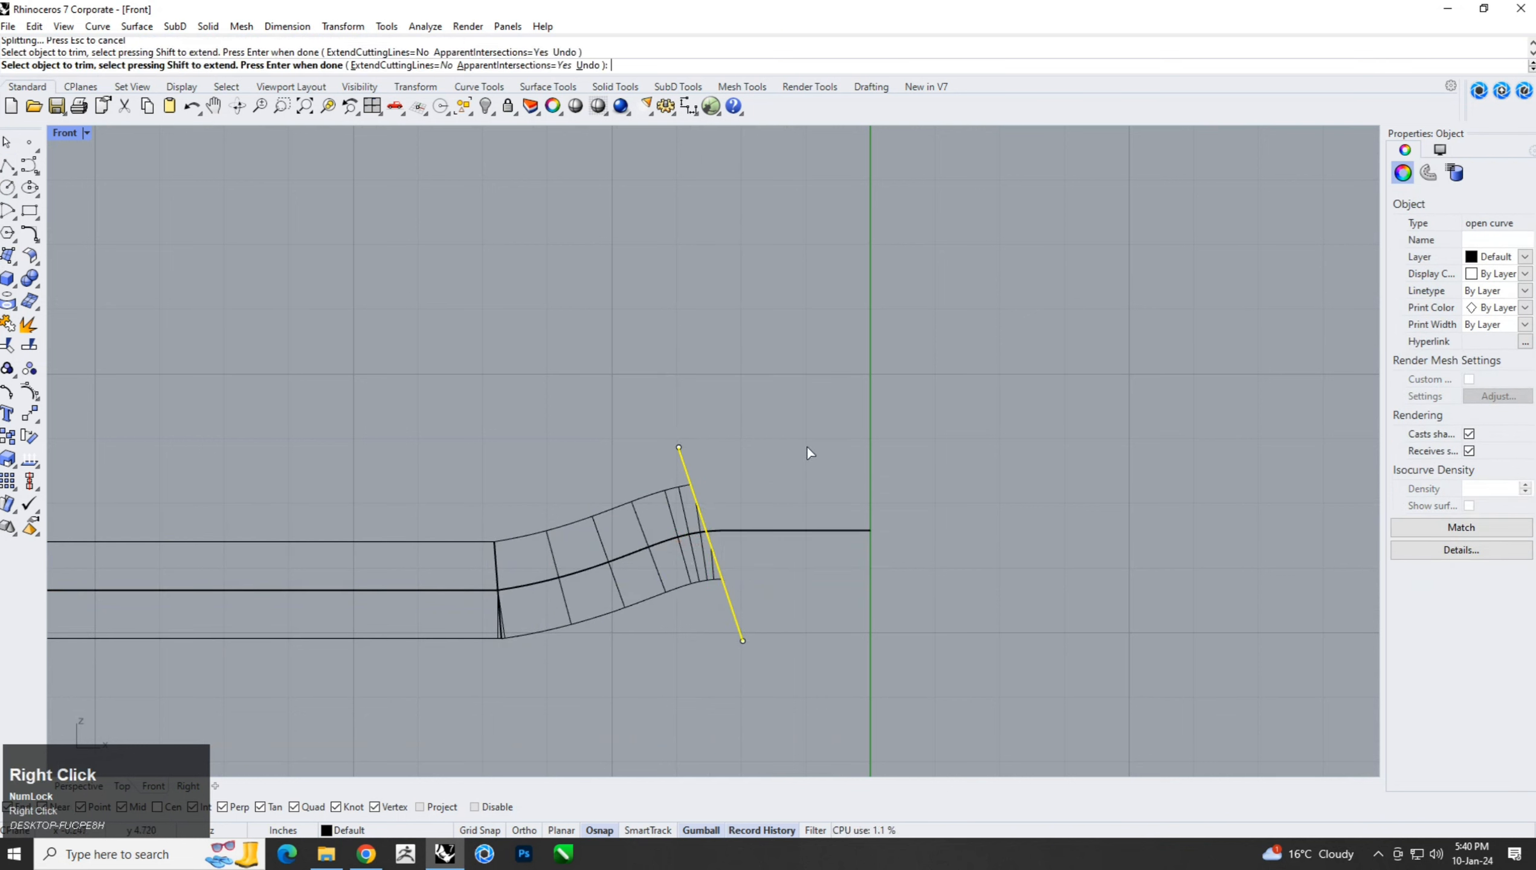
left_click(807, 445)
Draw a vertical circle with a diameter of 0.375 in centred on the base curve's inner end.
left_click(9, 190)
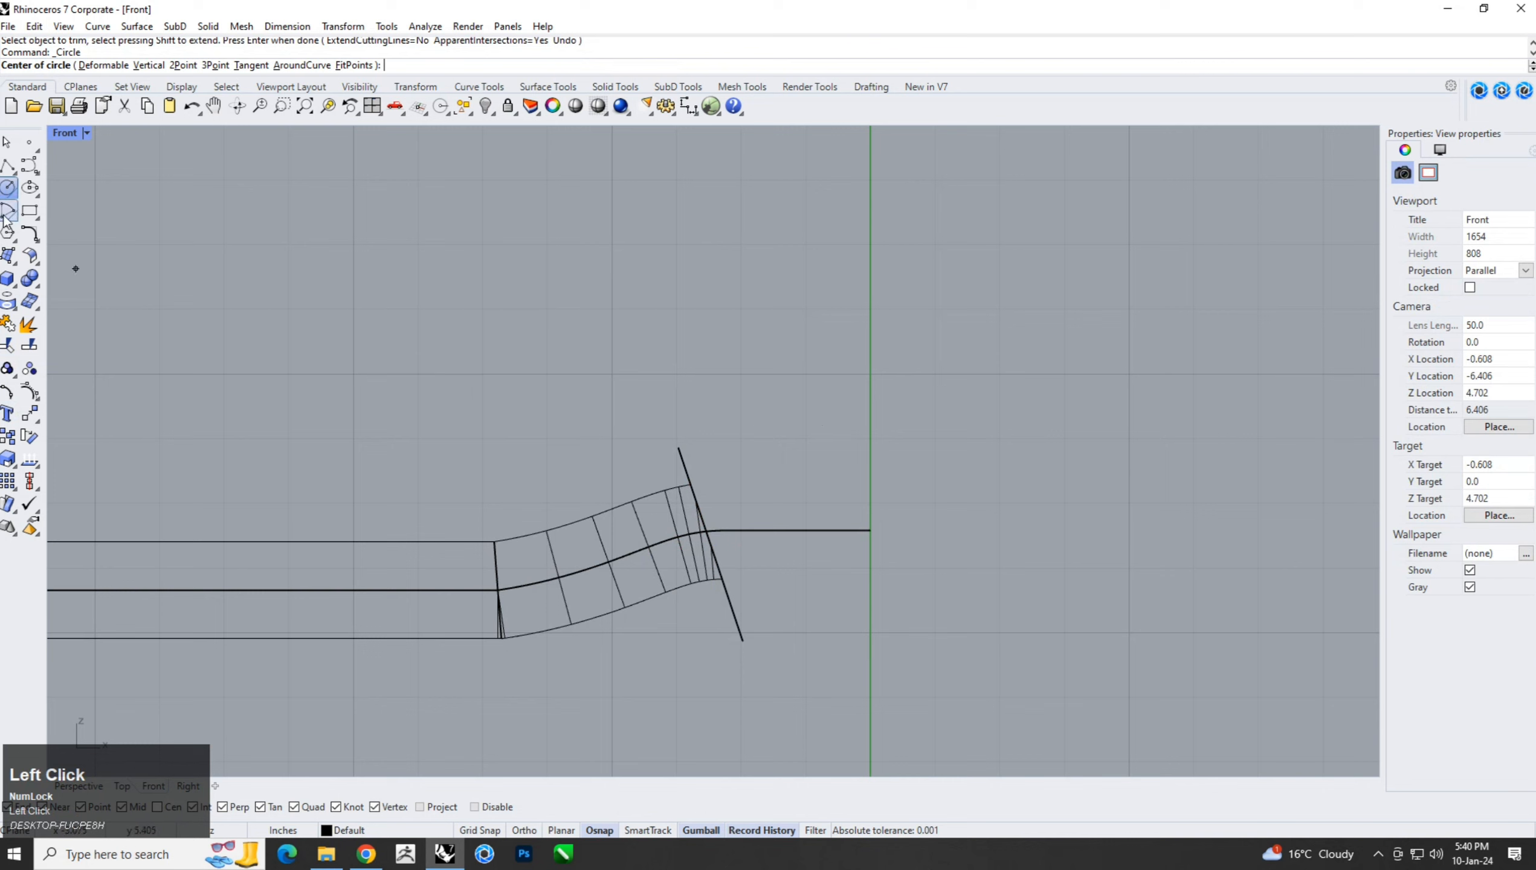
left_click(14, 200)
left_click(61, 216)
left_click(871, 530)
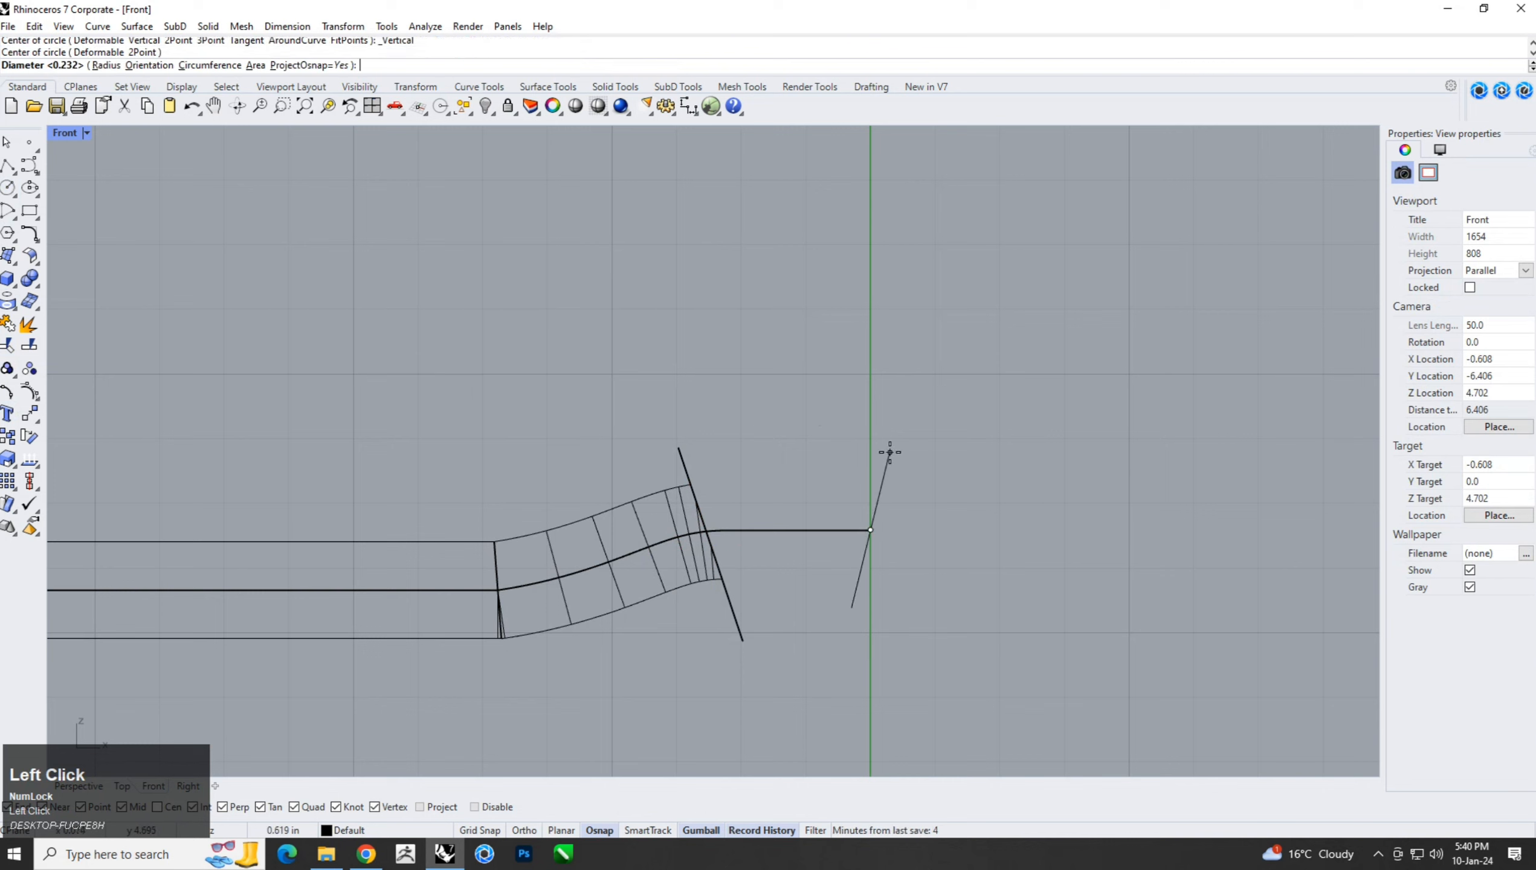
type(".37")
key("Return")
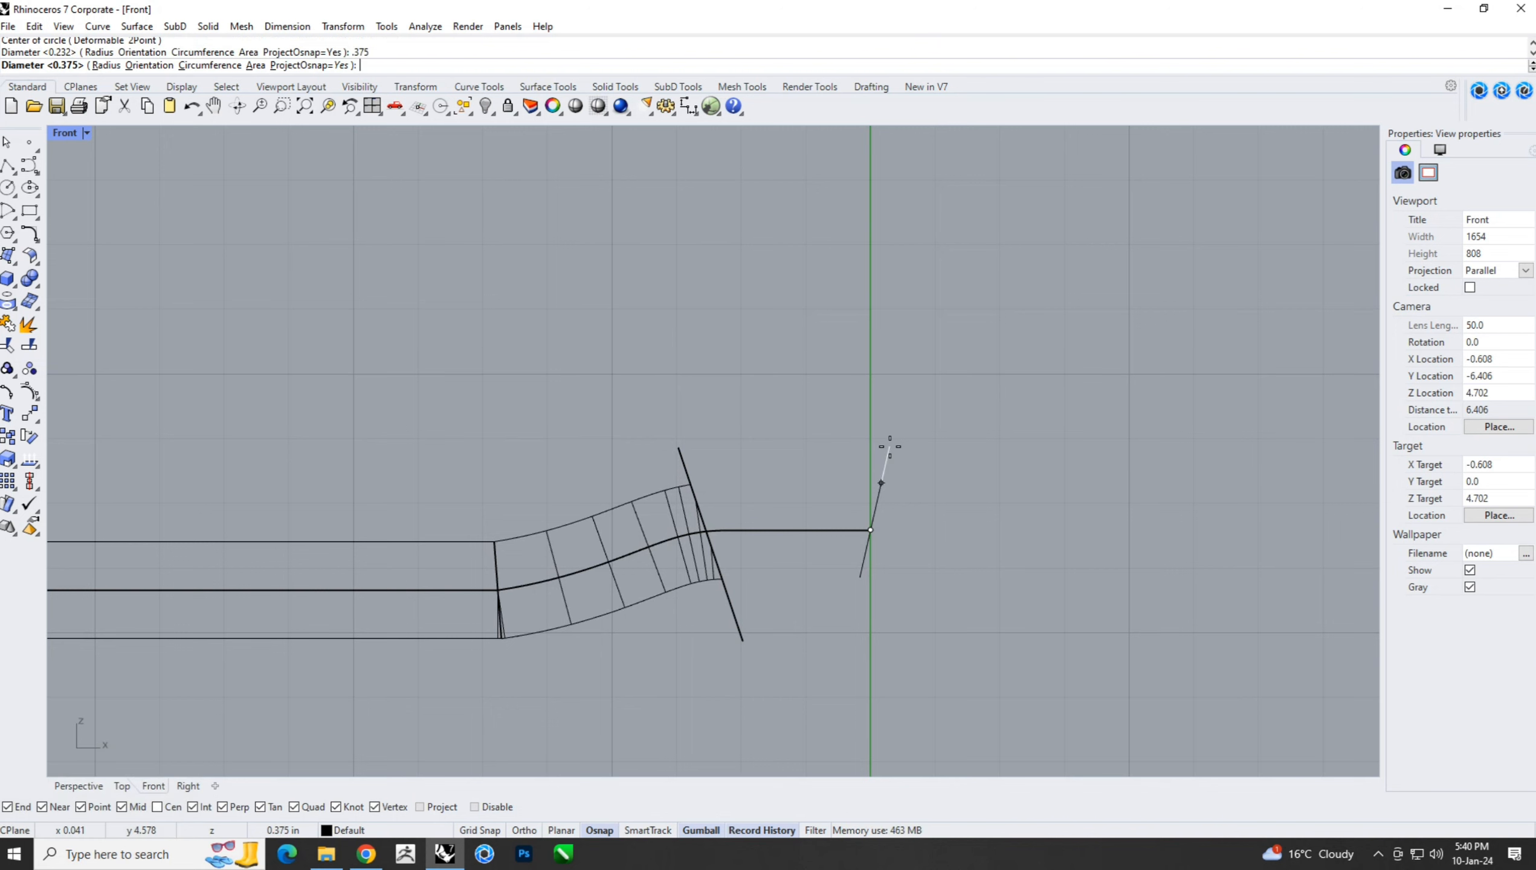
left_click(889, 429)
right_click(894, 483)
key("Escape")
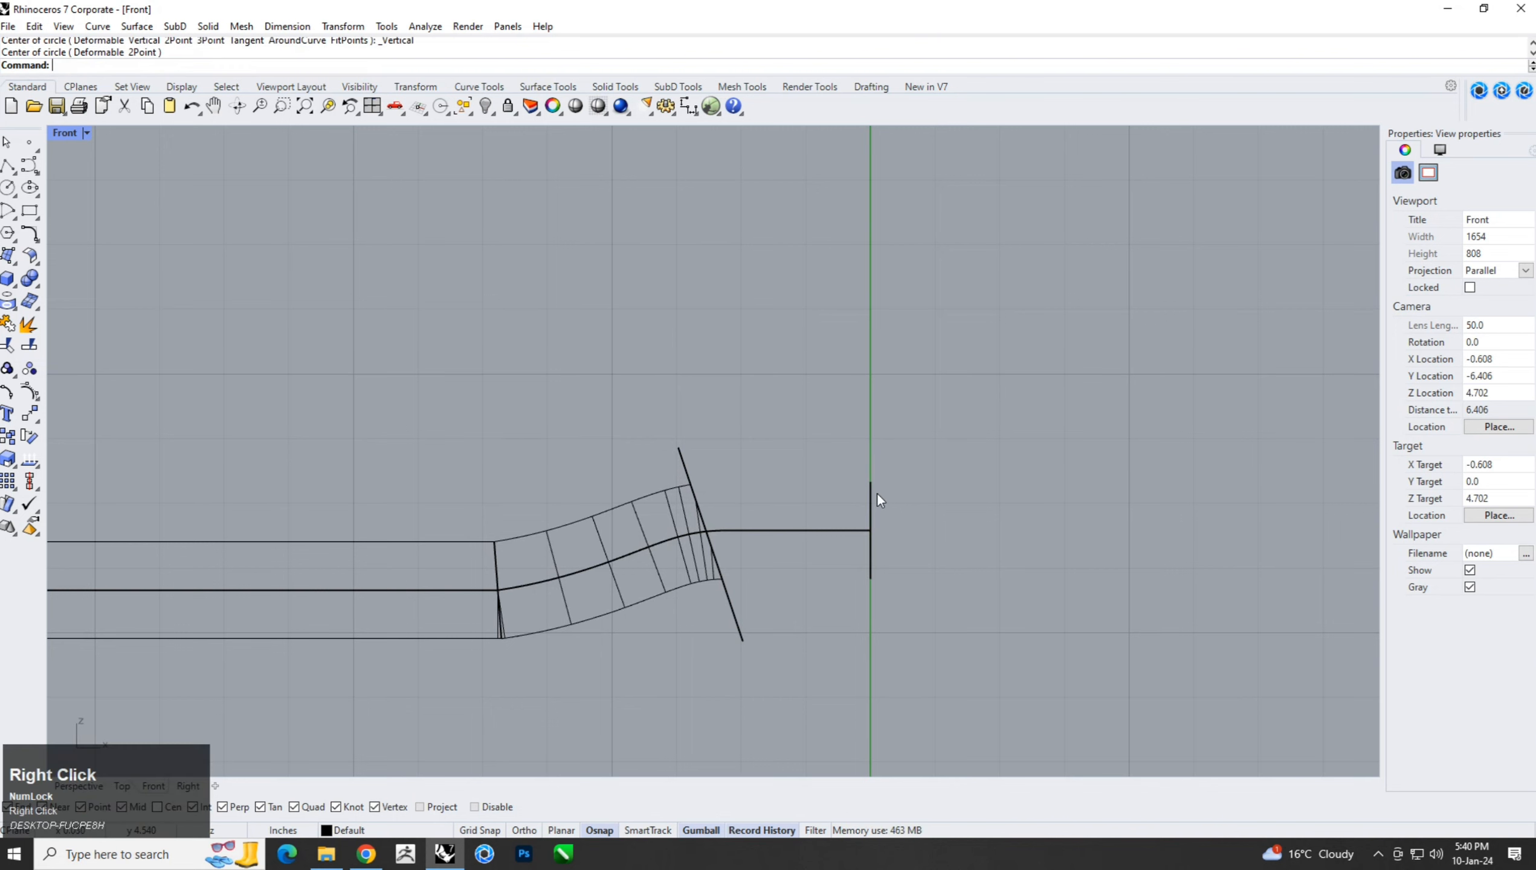
Scale the circle to about half its height and raise it to stand on the base curve's end.
left_click(870, 570)
scroll(873, 587, "up", 3)
left_click(874, 586)
left_click_drag(893, 580, 910, 534)
left_click_drag(873, 425, 885, 387)
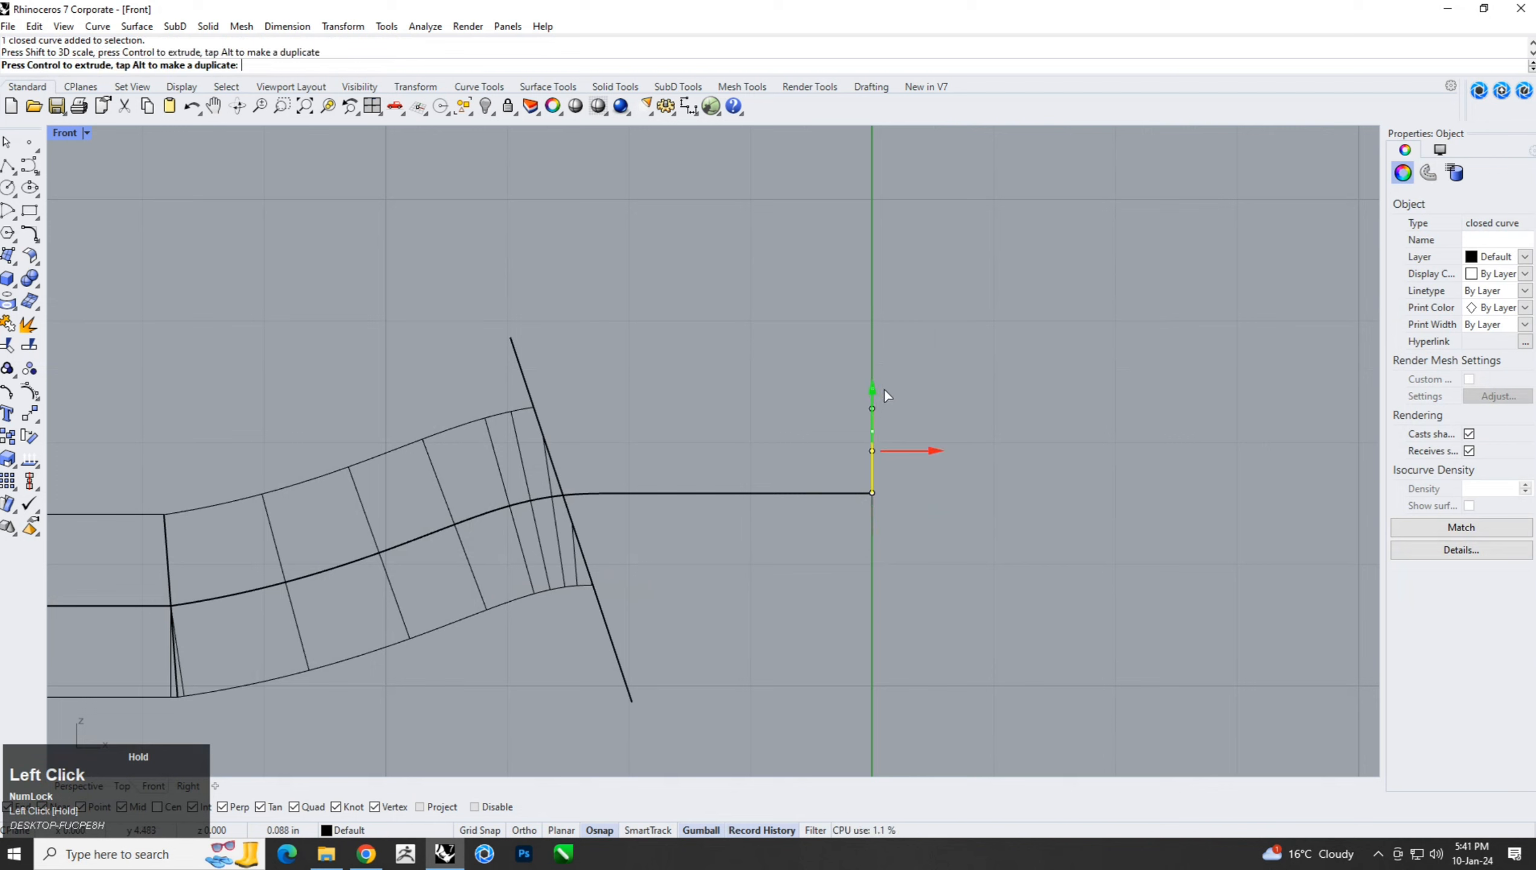
Delete the slanted cutting line and sweep along the base curve between the trimmed pipe edge and the small circle, with unchanged cross sections.
left_click_drag(709, 617, 575, 680)
key("Delete")
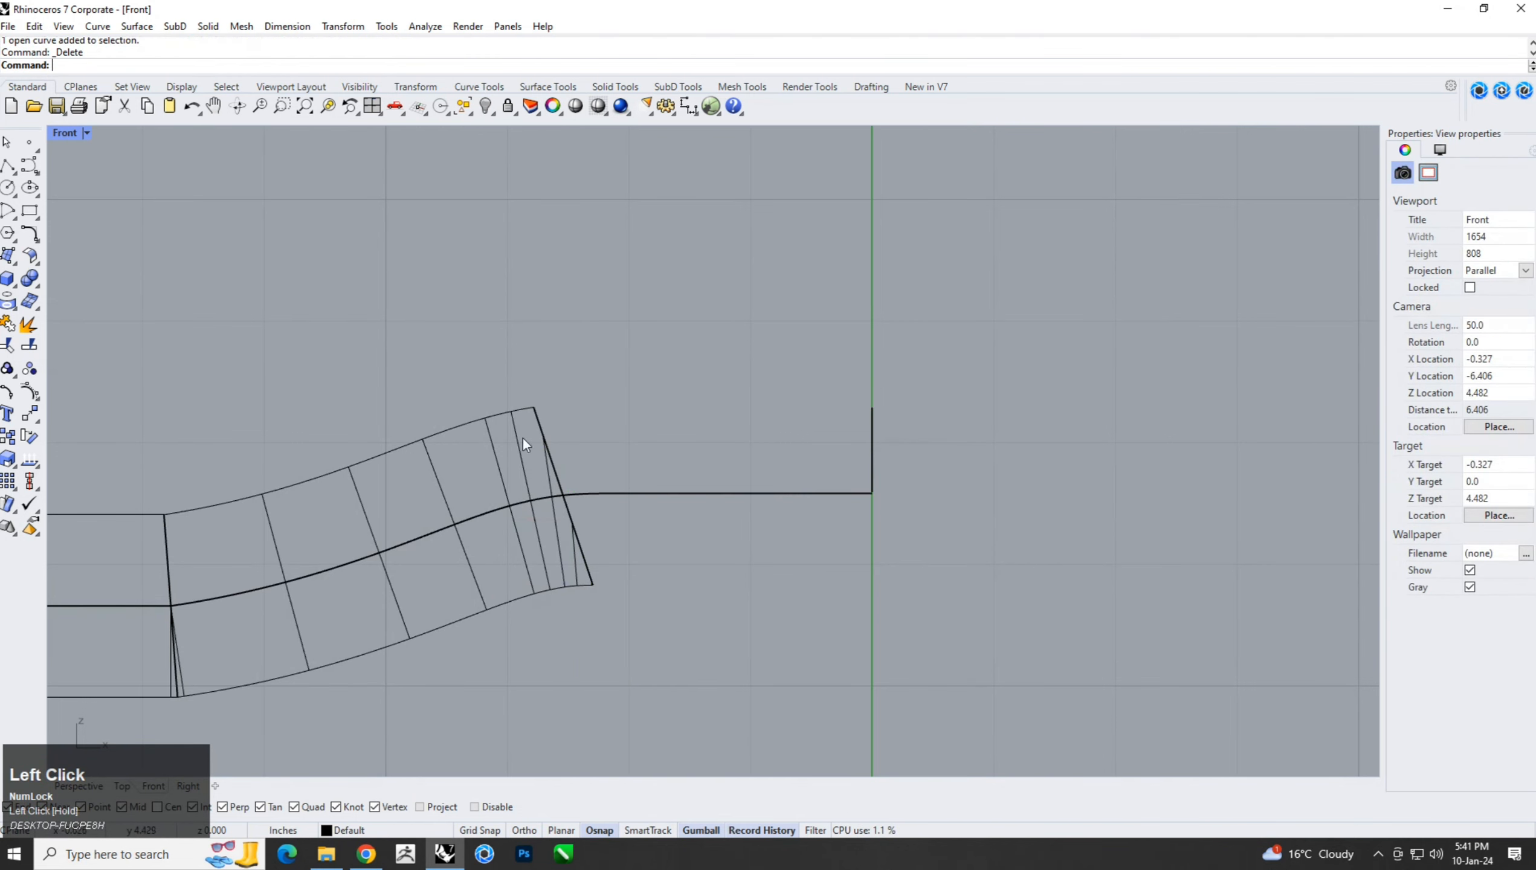
type("sw")
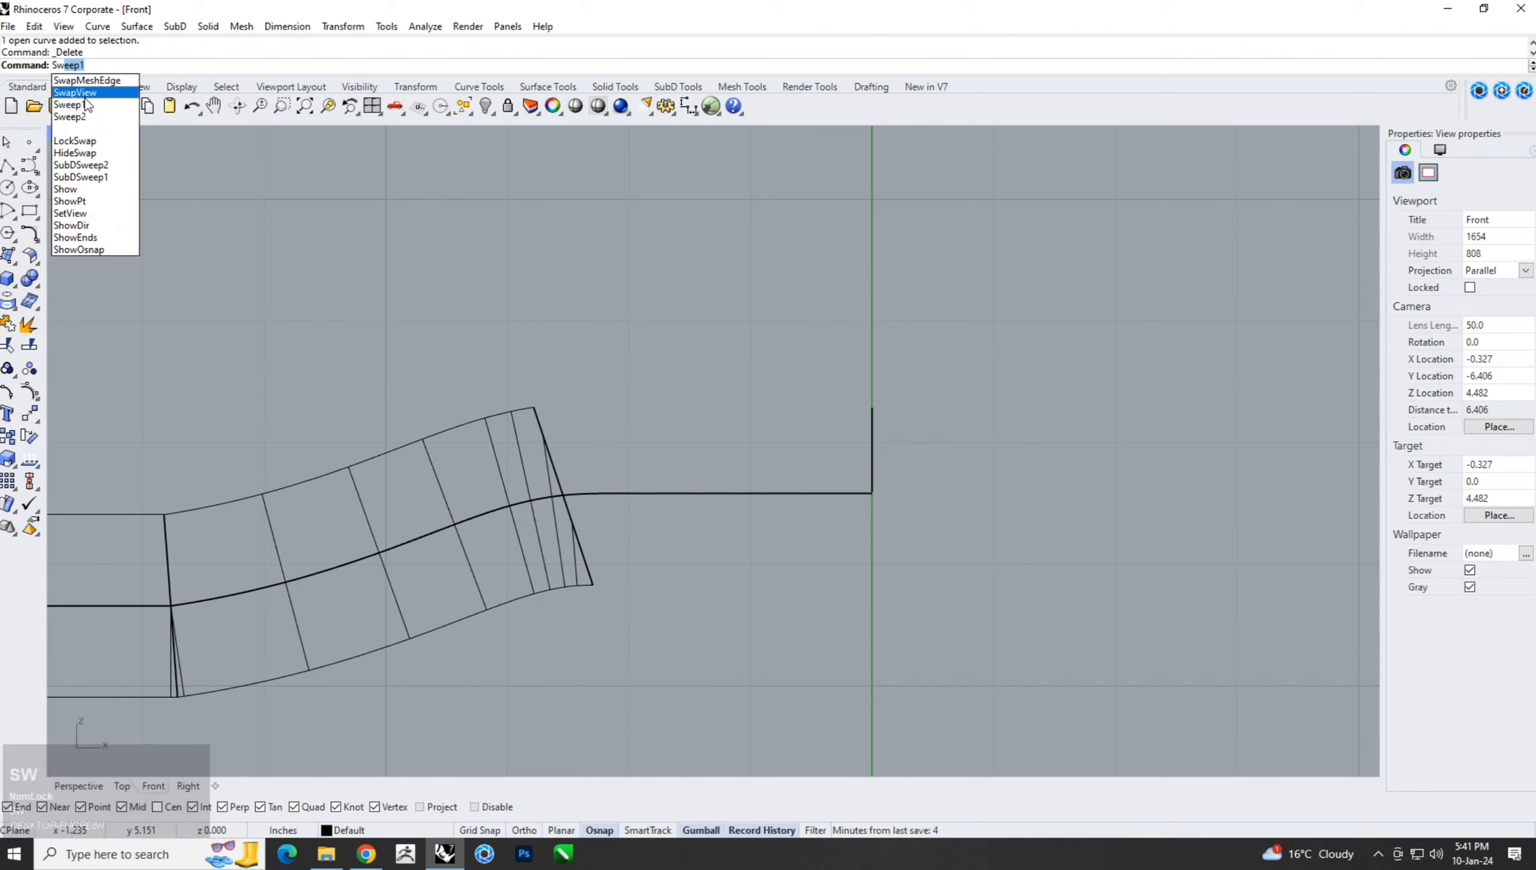
left_click(85, 106)
left_click(810, 493)
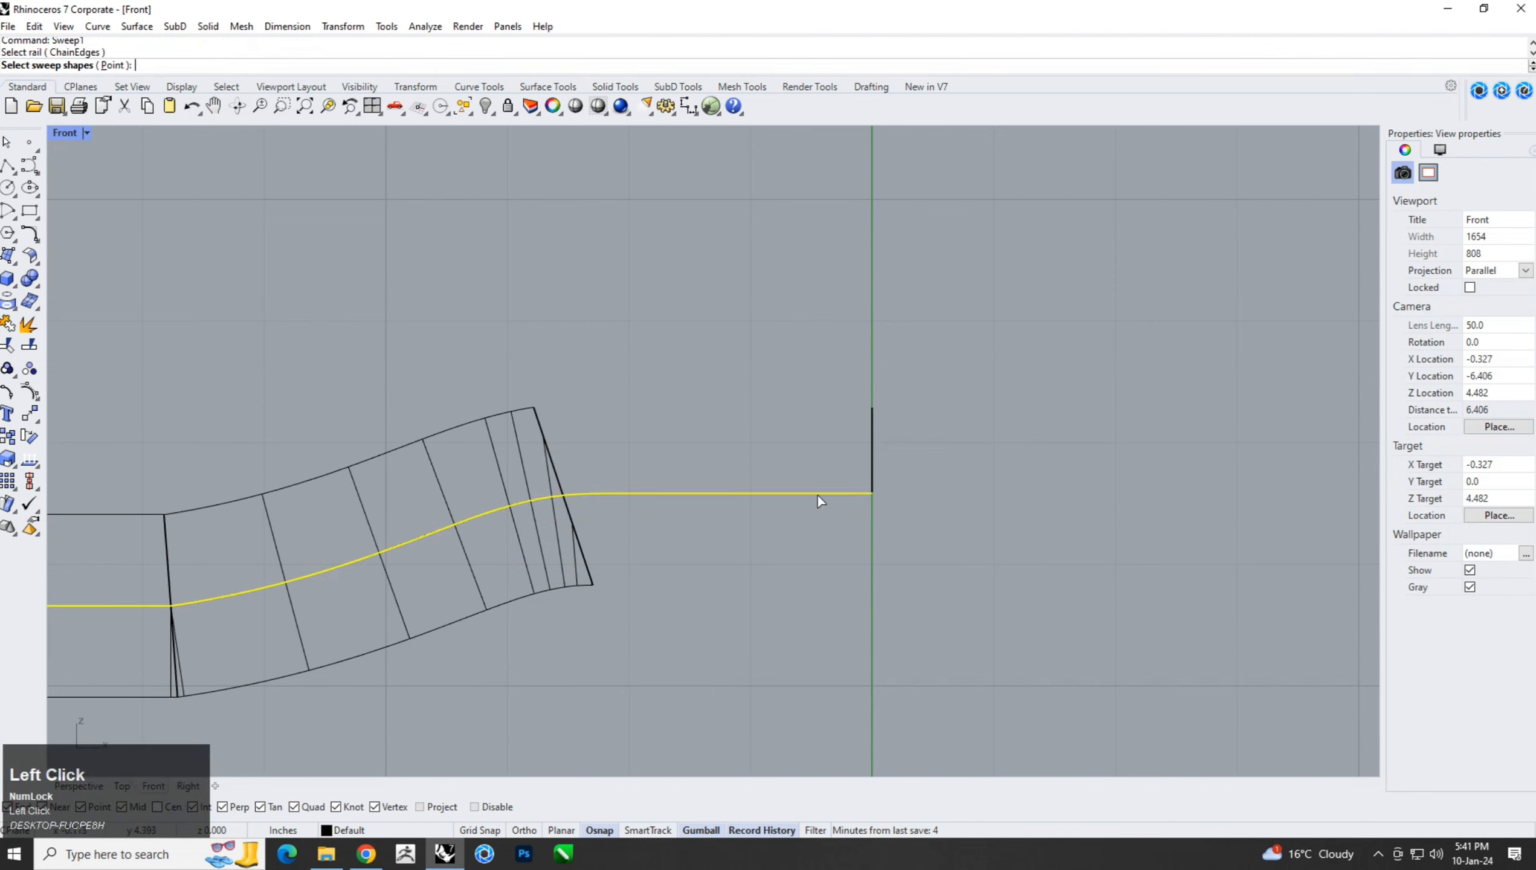
left_click(873, 420)
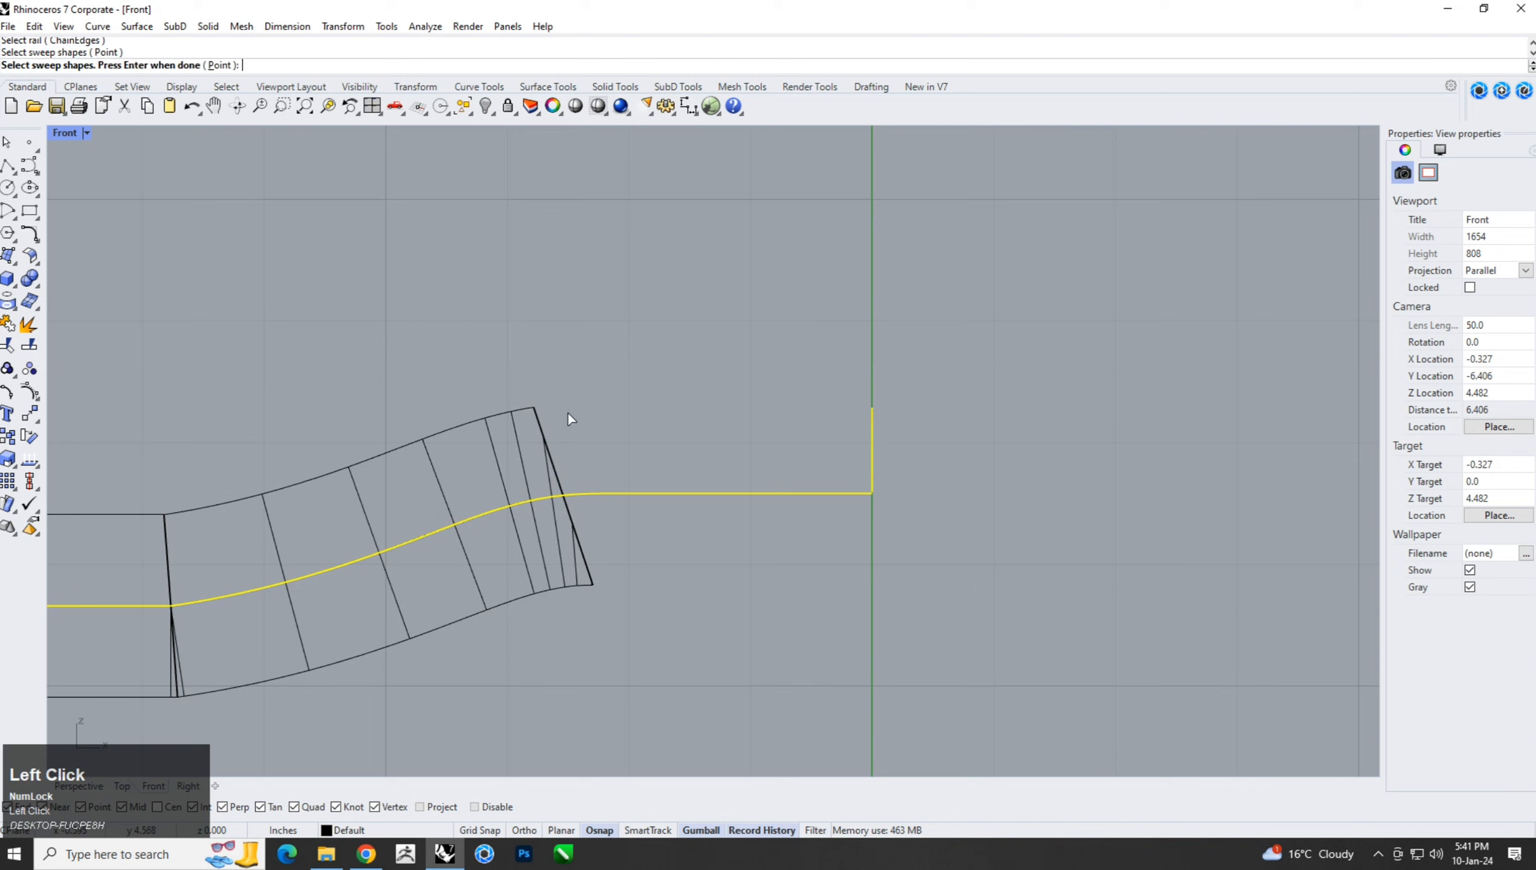
left_click(538, 425)
right_click(613, 413)
right_click(603, 359)
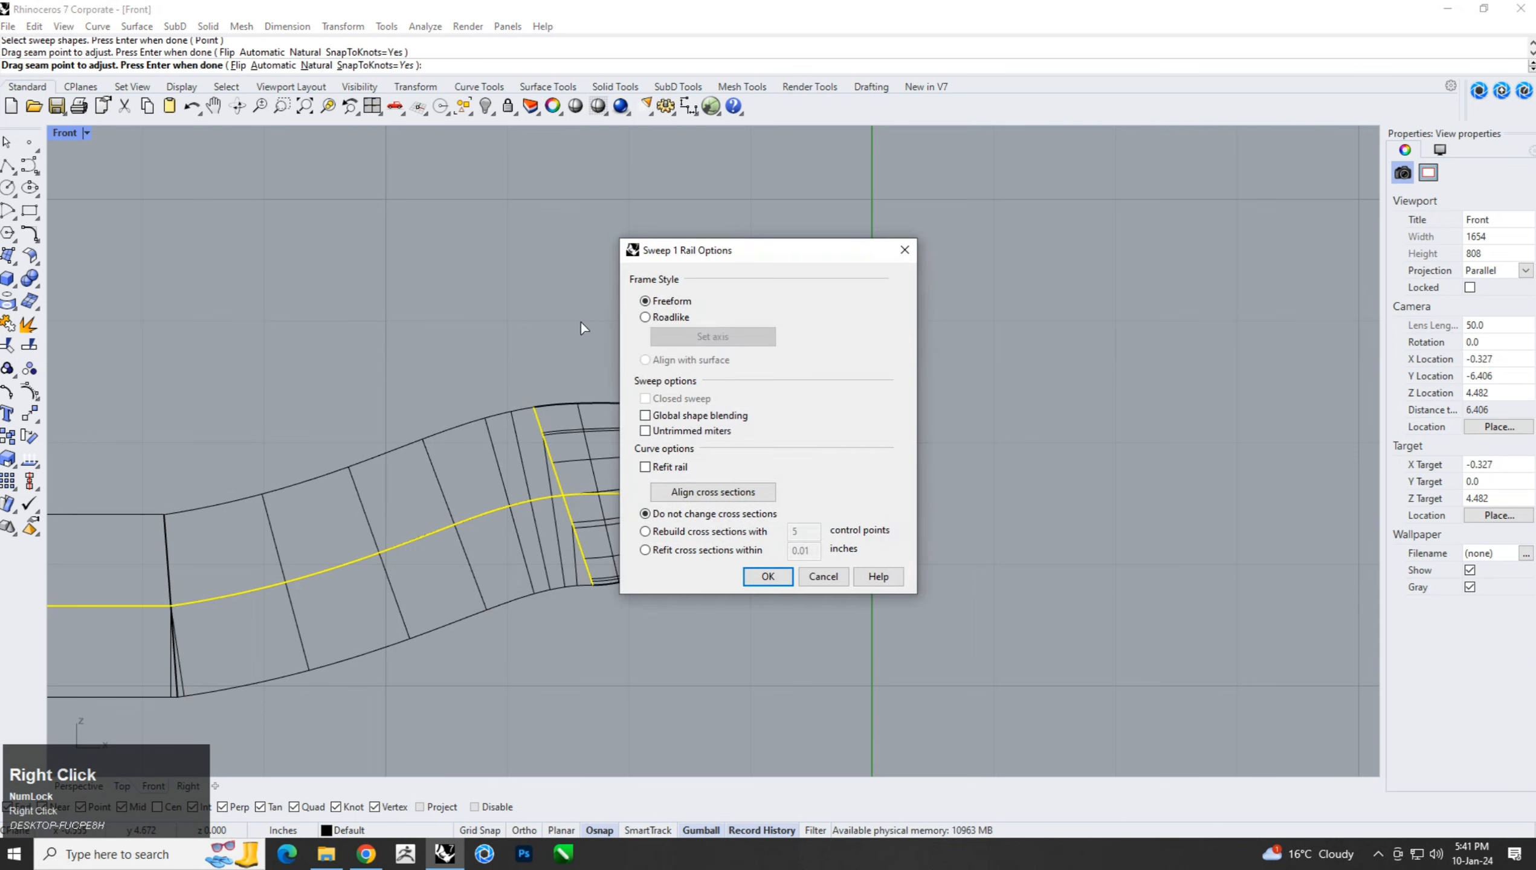
right_click(581, 322)
Join the swept end piece and the trimmed base pipe into one polysurface.
left_click(665, 450)
left_click(559, 564, "shift")
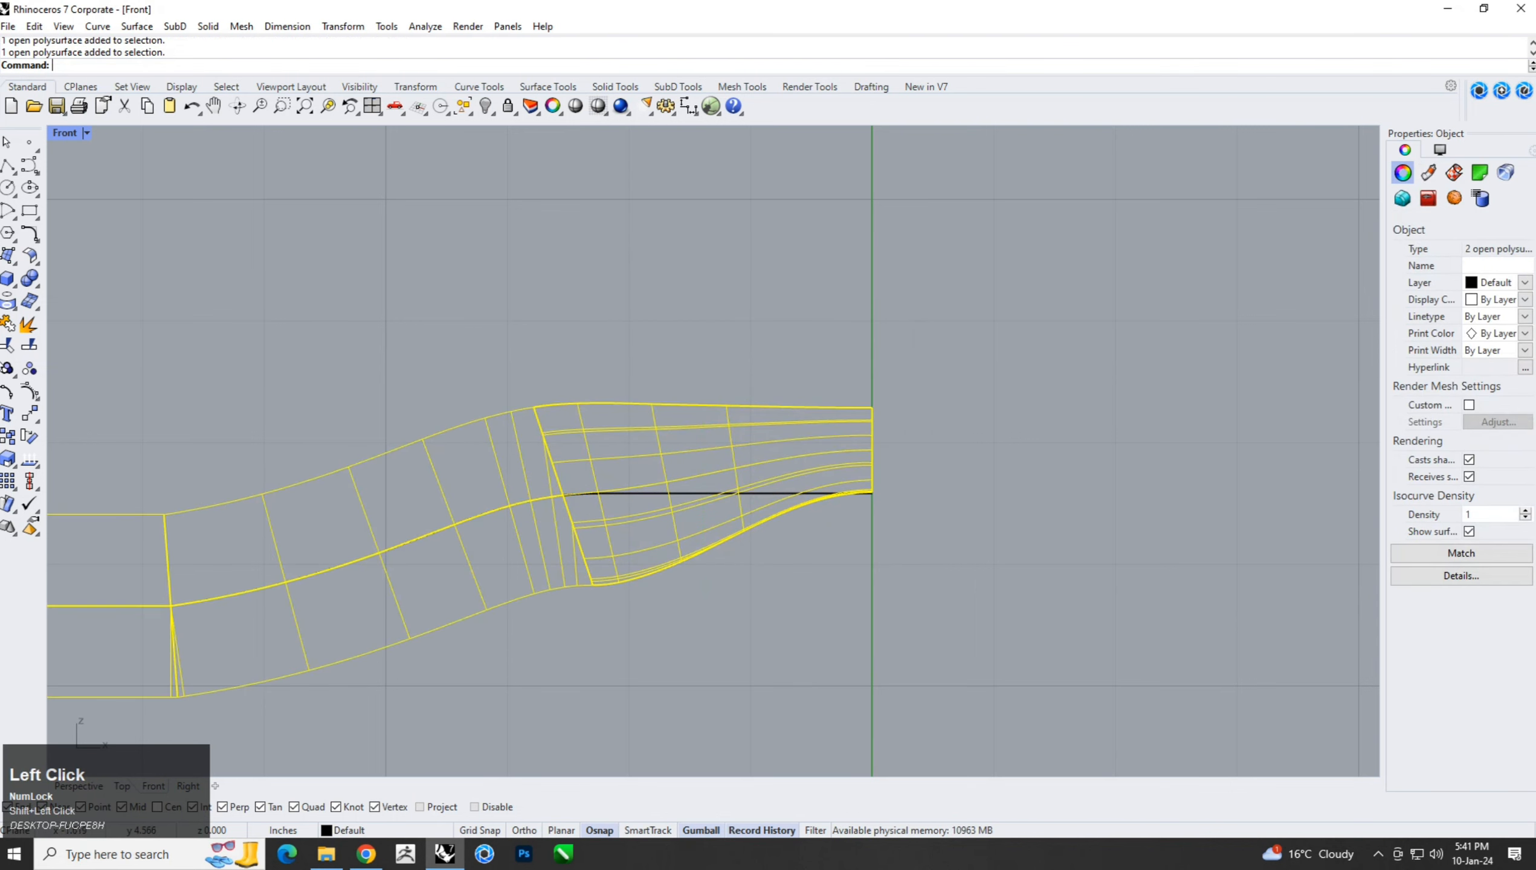
left_click(8, 325)
scroll(671, 537, "down", 2)
scroll(667, 540, "down", 3)
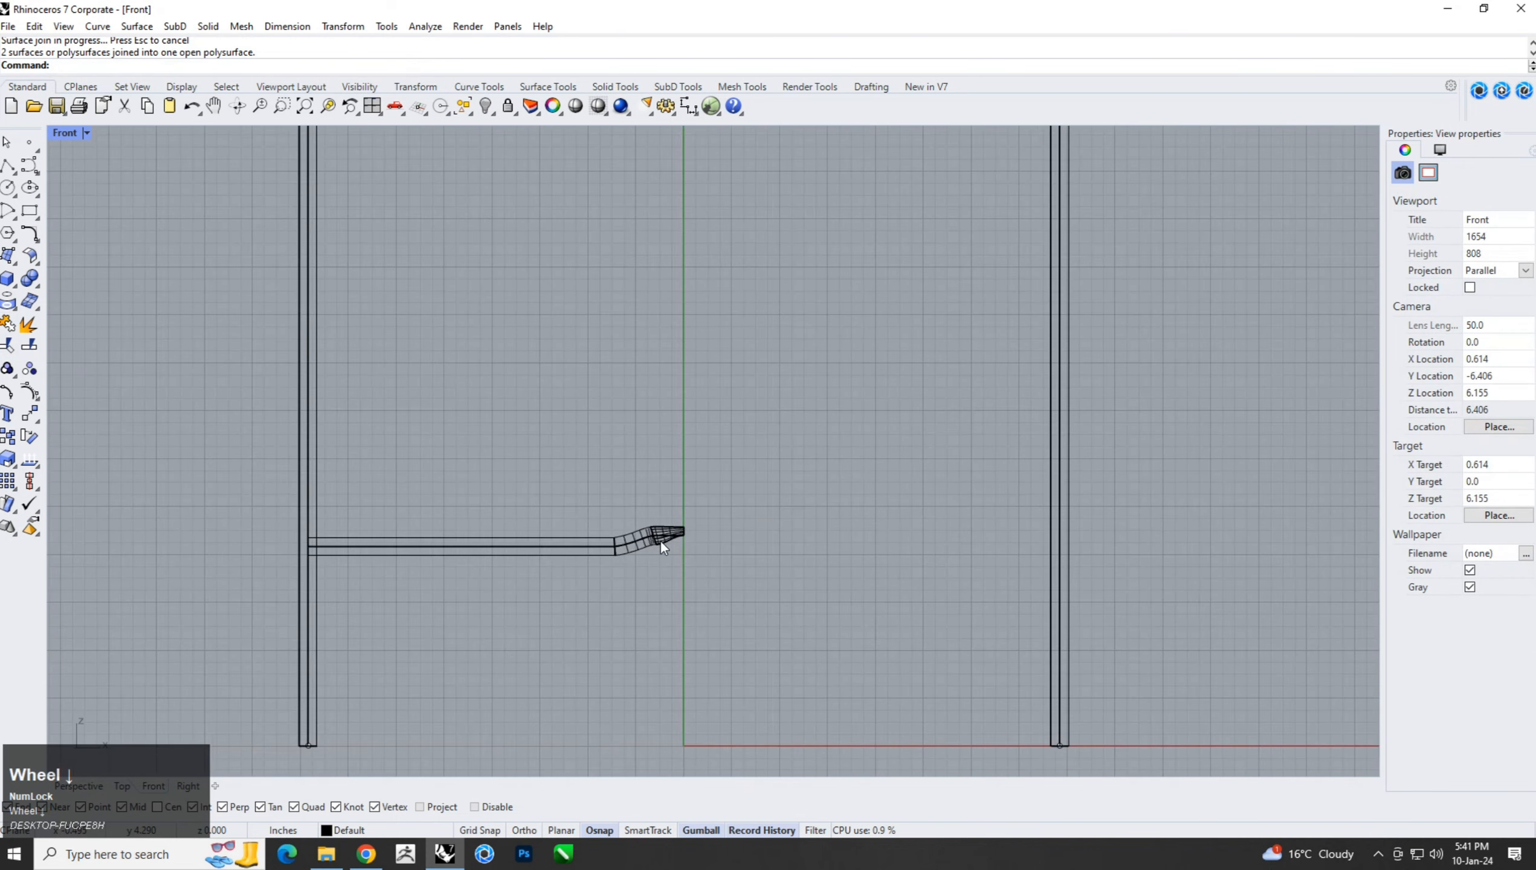
Mirror the joined base pipe across the vertical axis through the origin (0), keeping the original.
scroll(660, 541, "up", 2)
left_click(666, 546)
type("M")
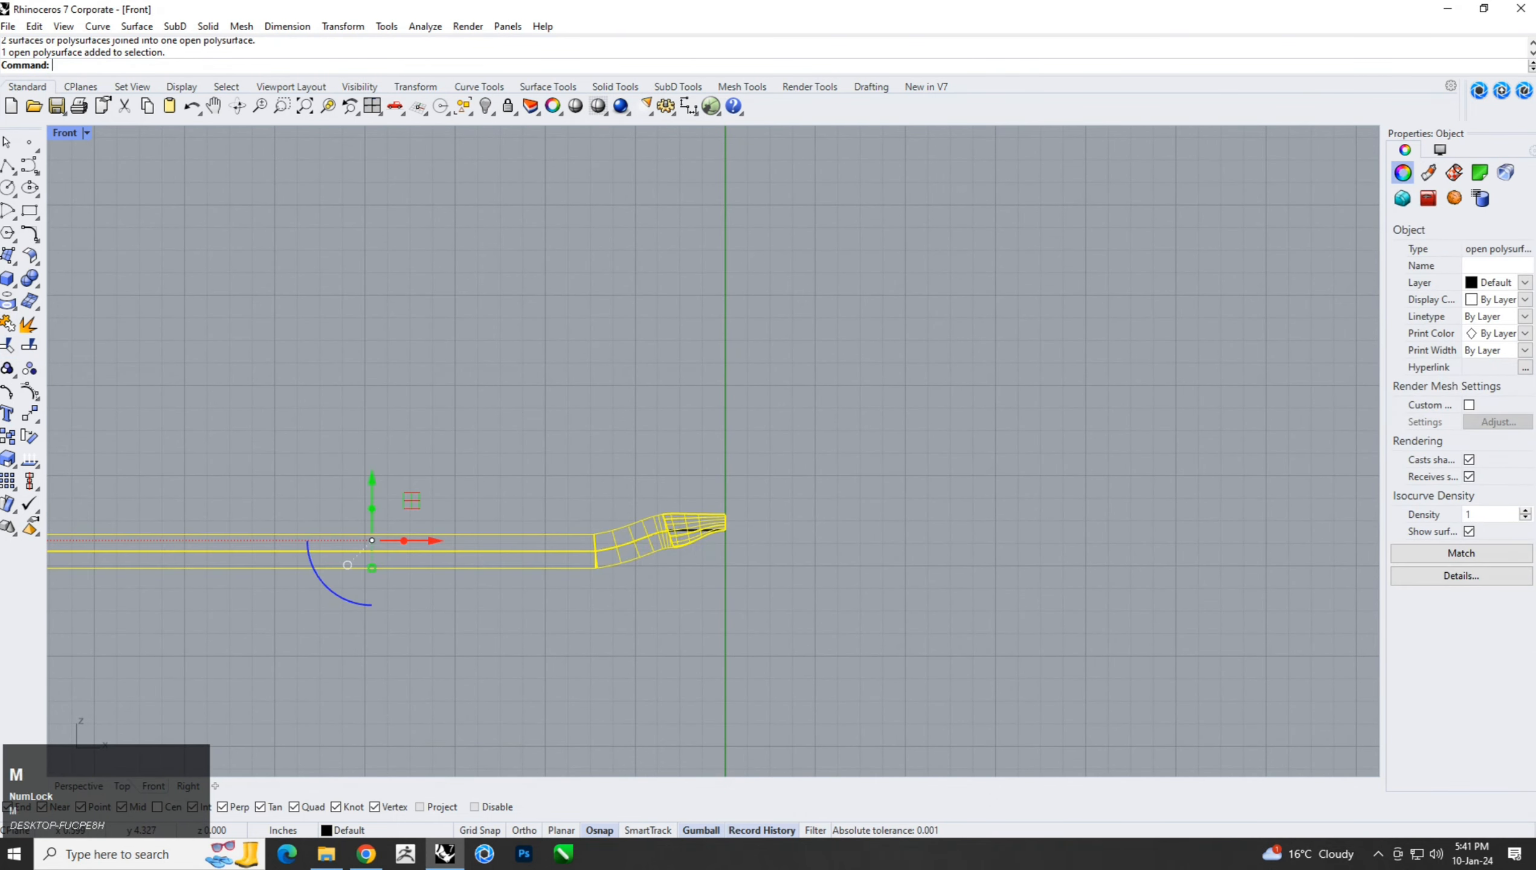
type("i")
key("Return")
type("0")
key("Return")
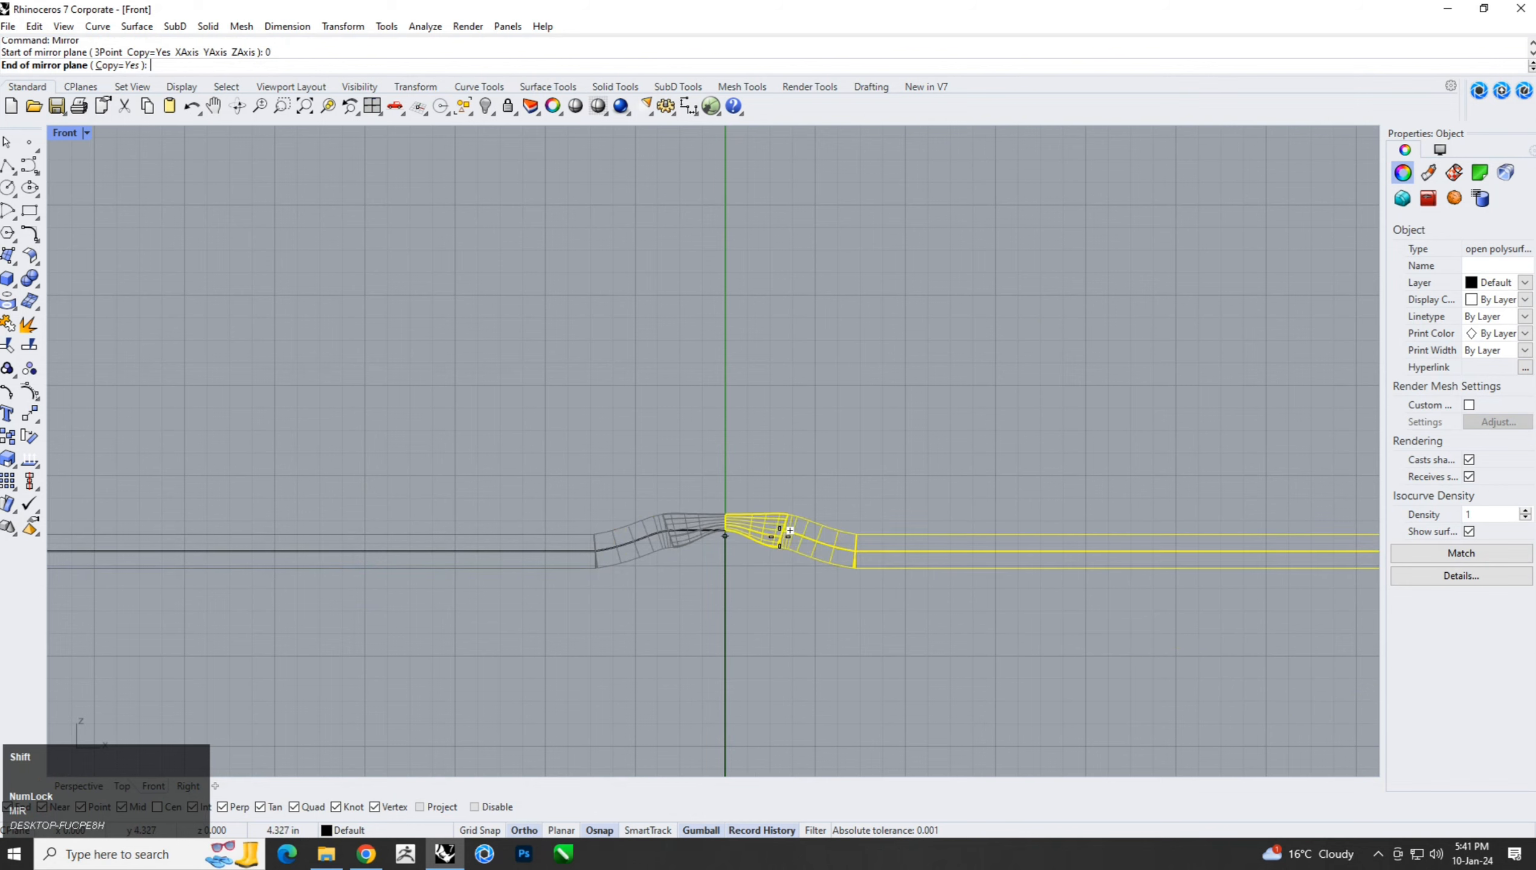
left_click(776, 534, "shift")
left_click(775, 646)
scroll(792, 628, "down", 3)
right_click_drag(832, 609, 763, 581)
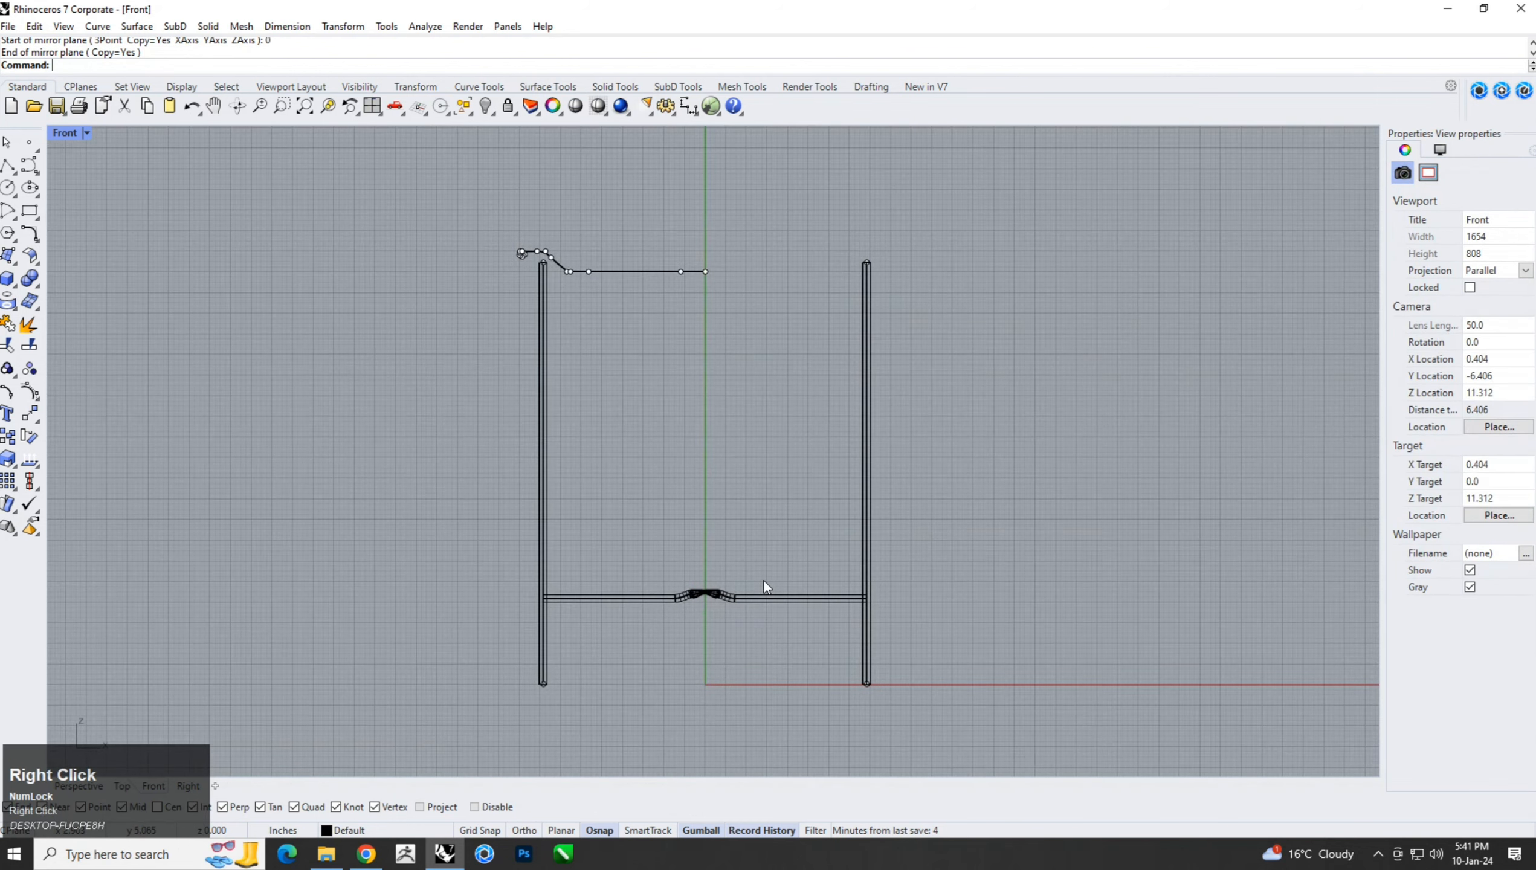
Switch to the Perspective view and set its display mode to Shaded.
scroll(764, 582, "up", 2)
left_click(79, 786)
scroll(700, 525, "up", 5)
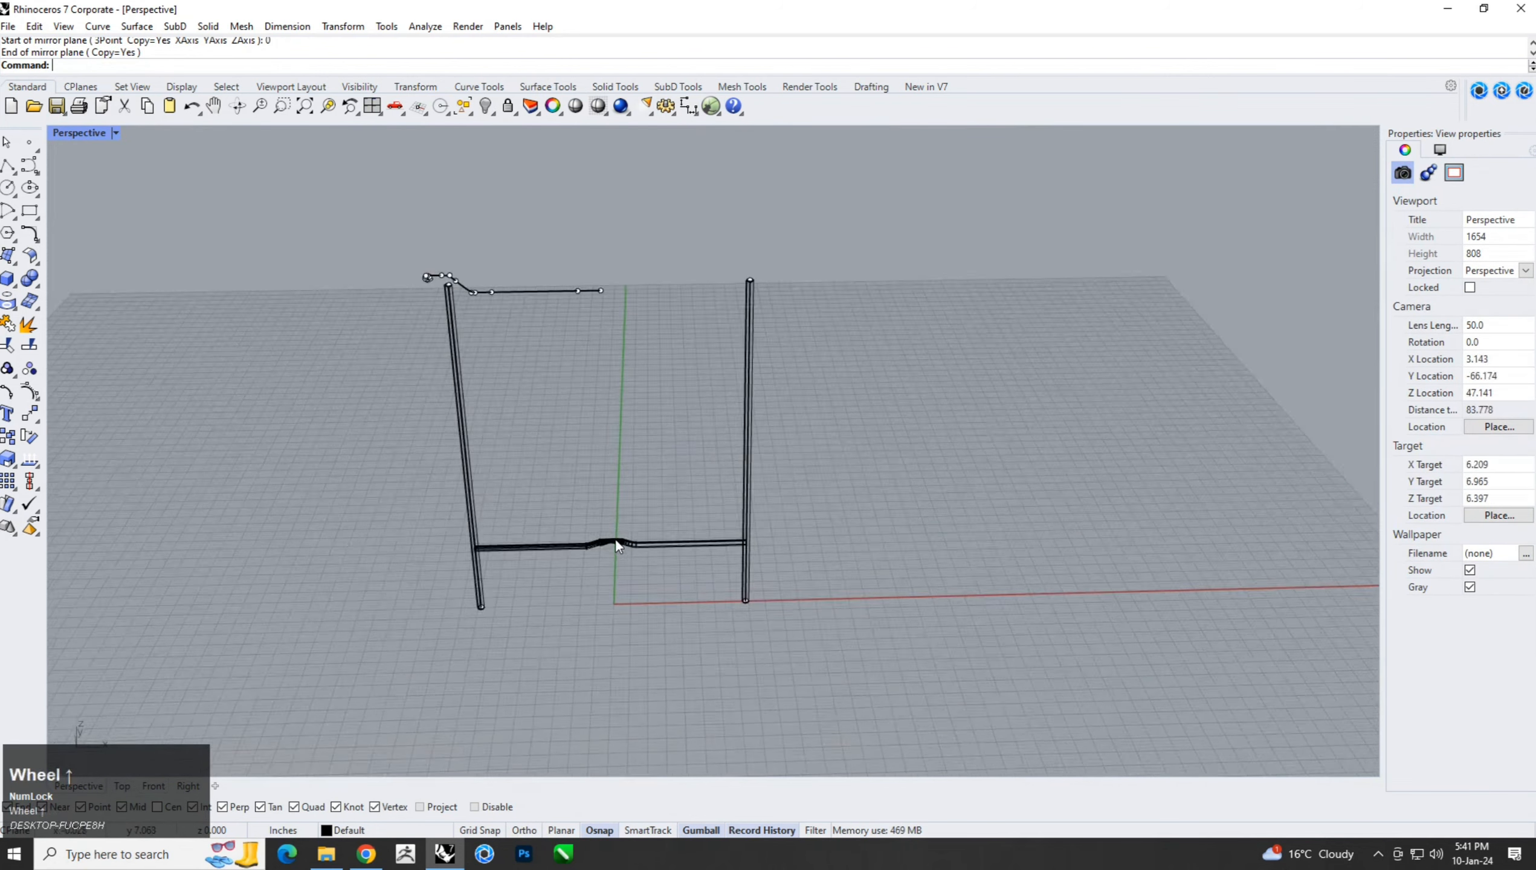
left_click(116, 132)
left_click(97, 210)
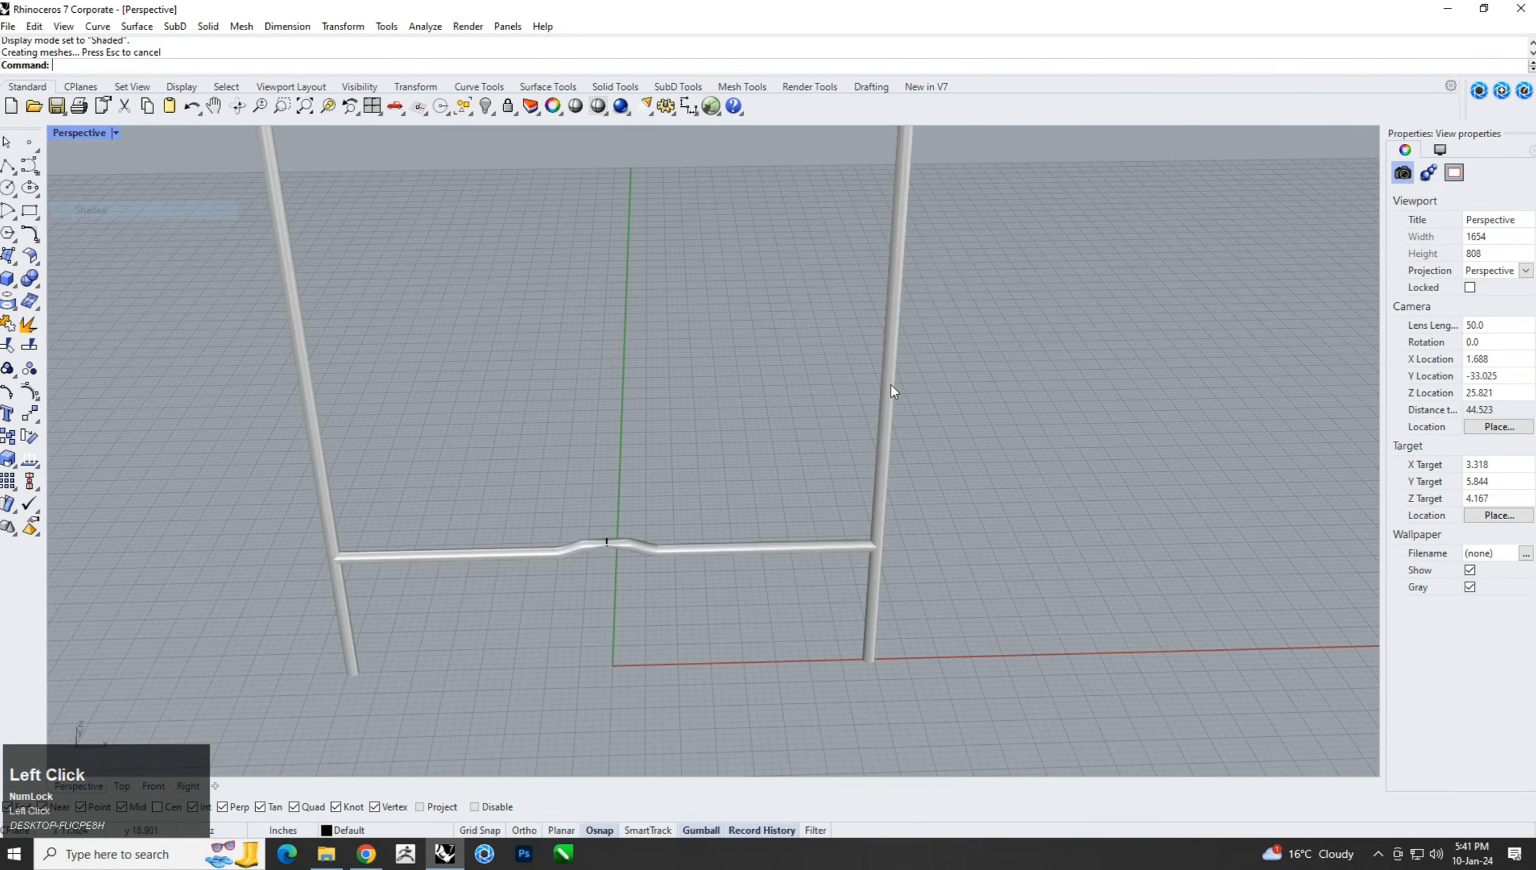
mouse_move(891, 385)
right_mouse_down()
mouse_move(631, 435)
mouse_move(527, 483)
mouse_move(637, 422)
right_mouse_up()
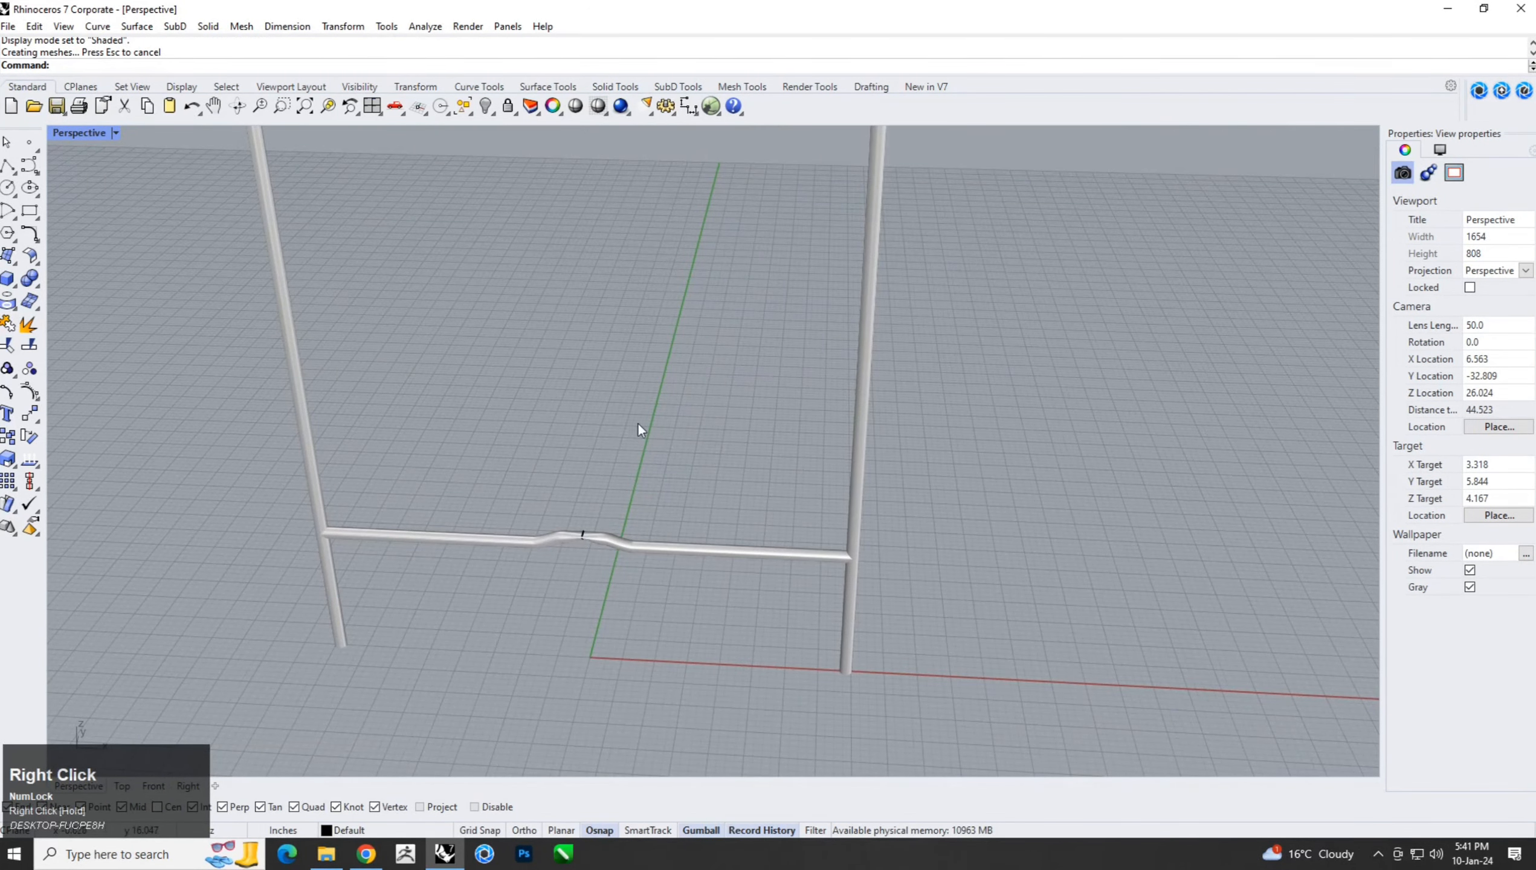
Join the two mirrored base pipe halves into a single closed polysurface.
scroll(627, 488, "up", 3)
left_click(614, 543, "shift")
left_click(527, 548, "shift")
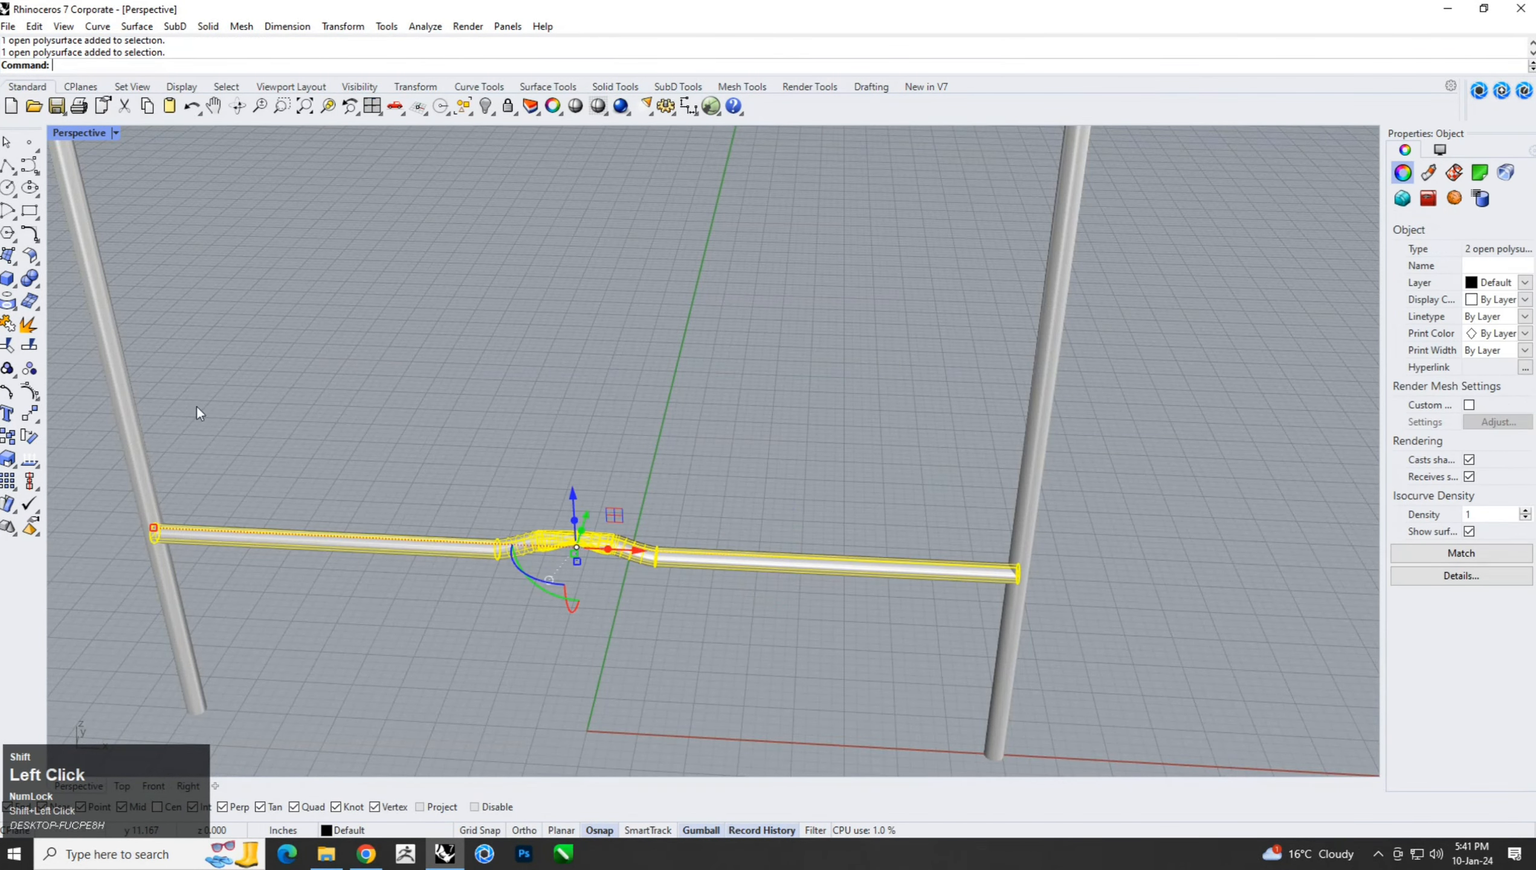
left_click(9, 325)
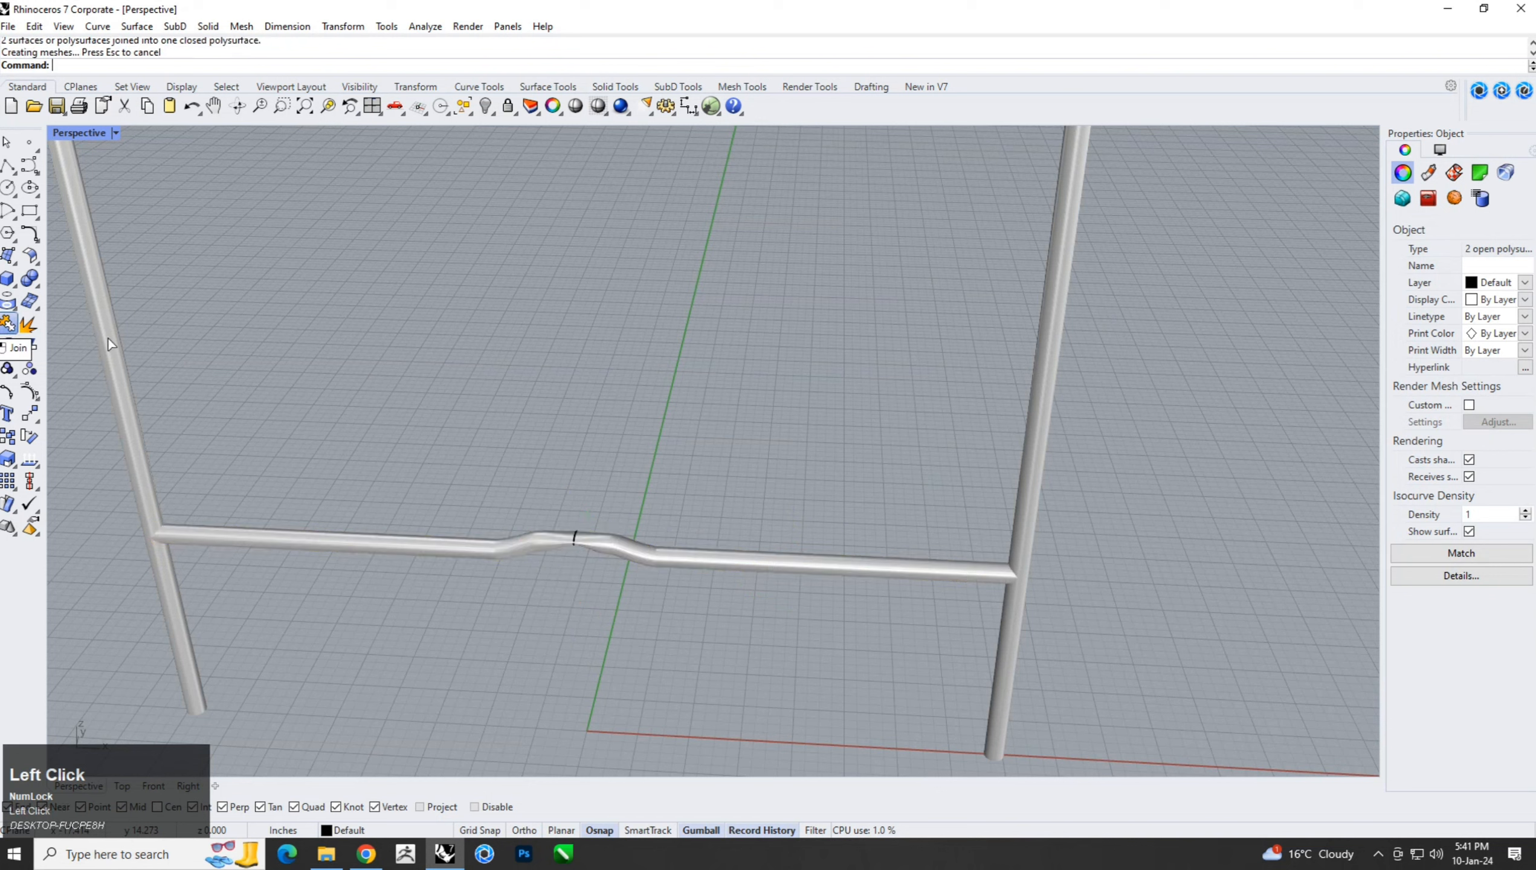
Make an upside-down duplicate of the base pipe and rotate it 90 degrees about the vertical axis to cross the original.
left_click(530, 536)
left_click_drag(553, 590, 584, 391)
left_click(629, 457)
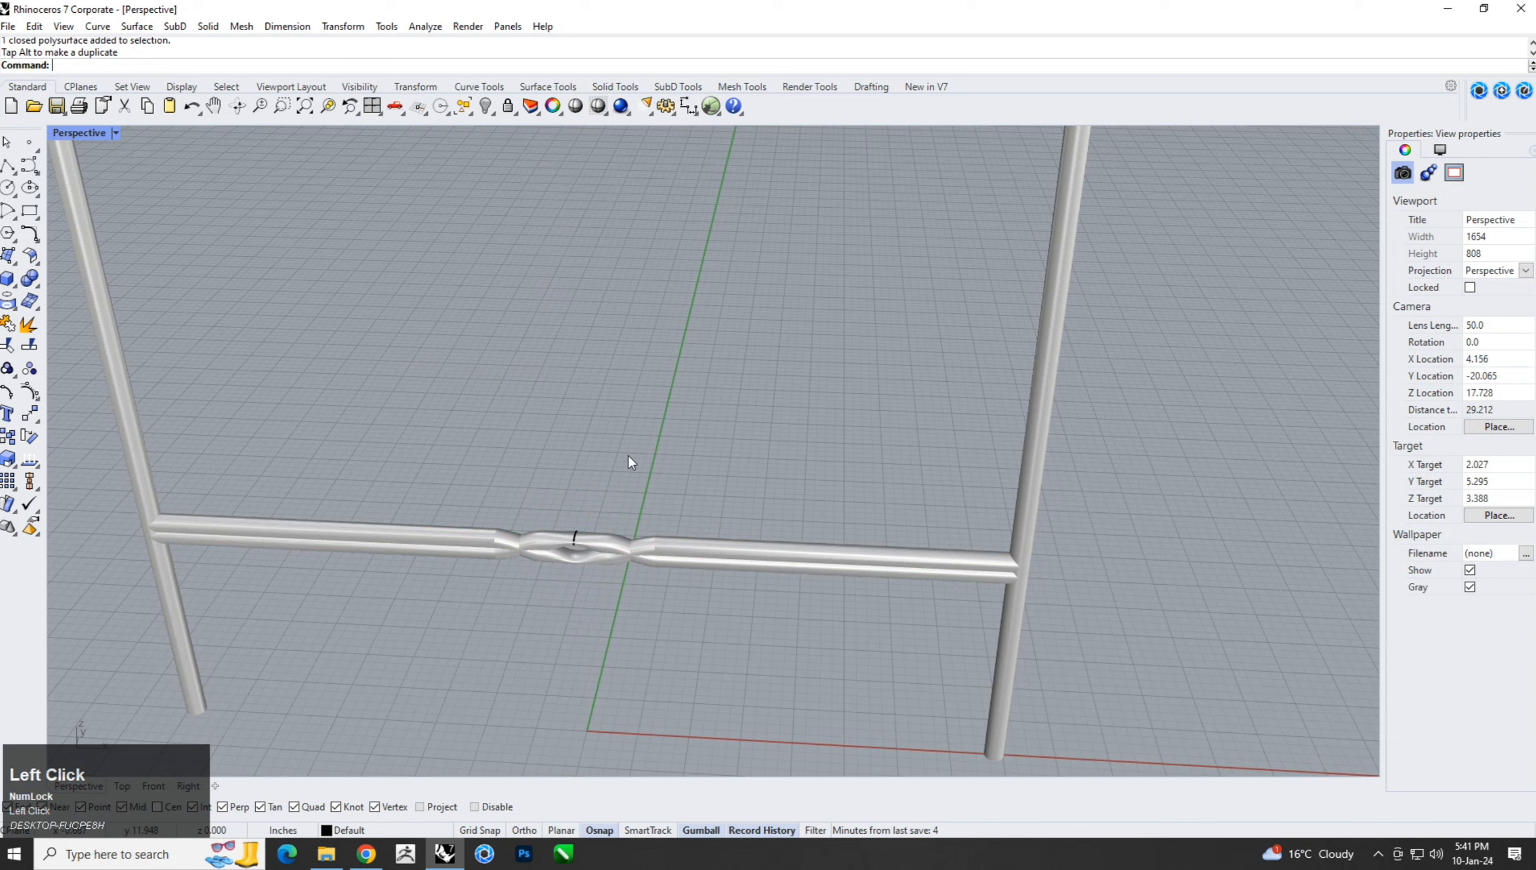
left_click(566, 560)
left_click_drag(521, 576, 569, 598)
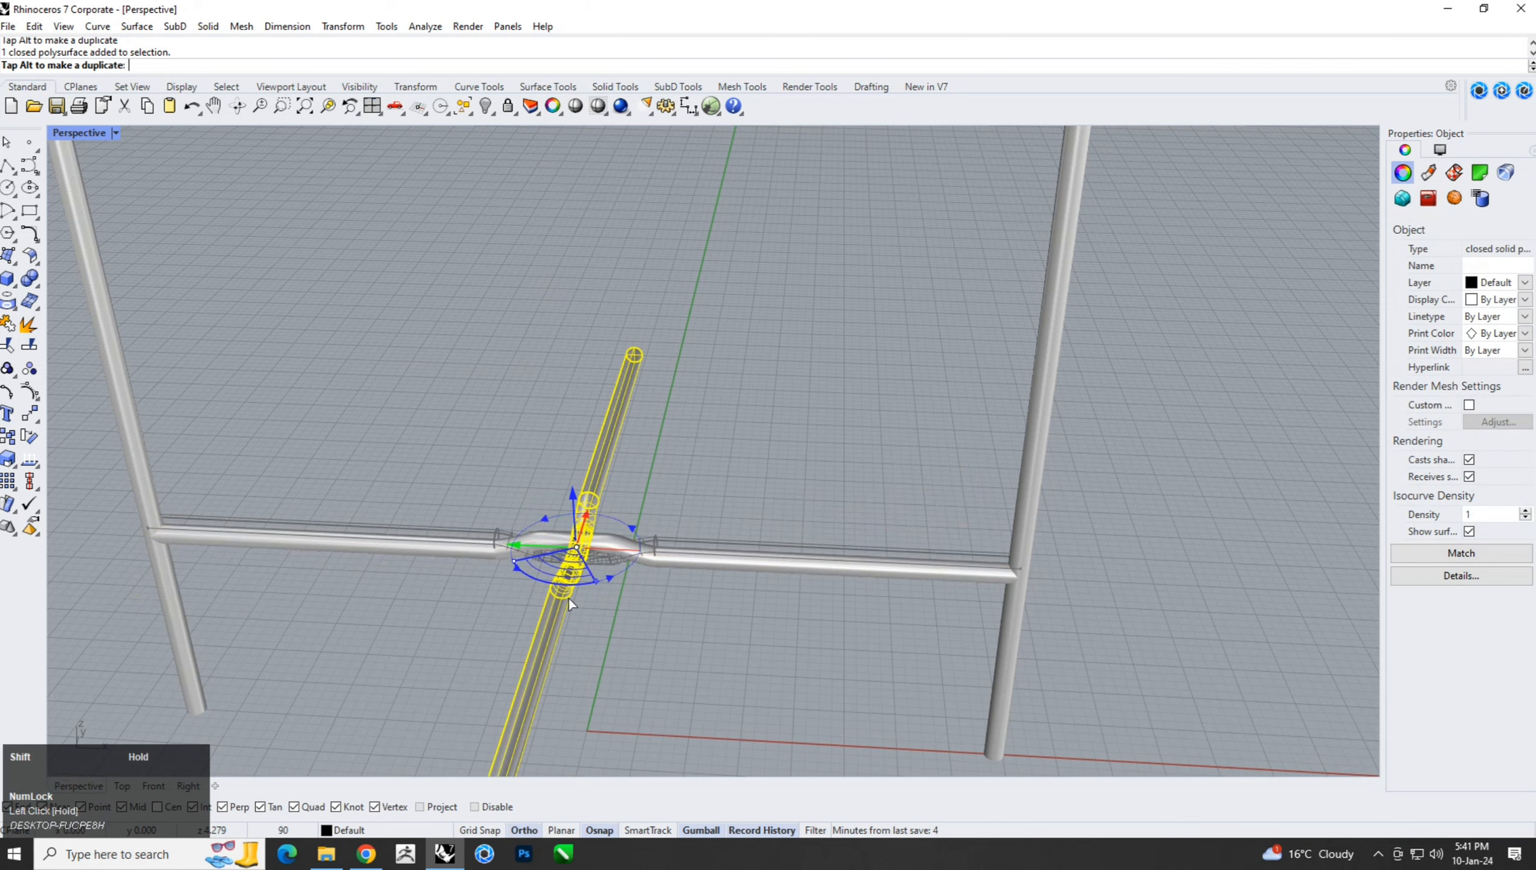
Duplicate the two vertical side pipes by rotating copies around the centre to stand at the crossing pipe's ends.
left_click(1170, 681)
left_click_drag(1170, 681, 941, 723)
left_click_drag(243, 600, 107, 634)
scroll(693, 604, "down", 2)
left_click_drag(548, 342, 441, 331)
left_click(1061, 466)
mouse_move(1061, 466)
right_mouse_down()
mouse_move(1001, 436)
mouse_move(1070, 439)
right_mouse_up()
scroll(475, 474, "up", 3)
Raise the flipped crossing pipe slightly toward the centre of the other base pipe.
left_click(475, 474)
scroll(518, 428, "up", 3)
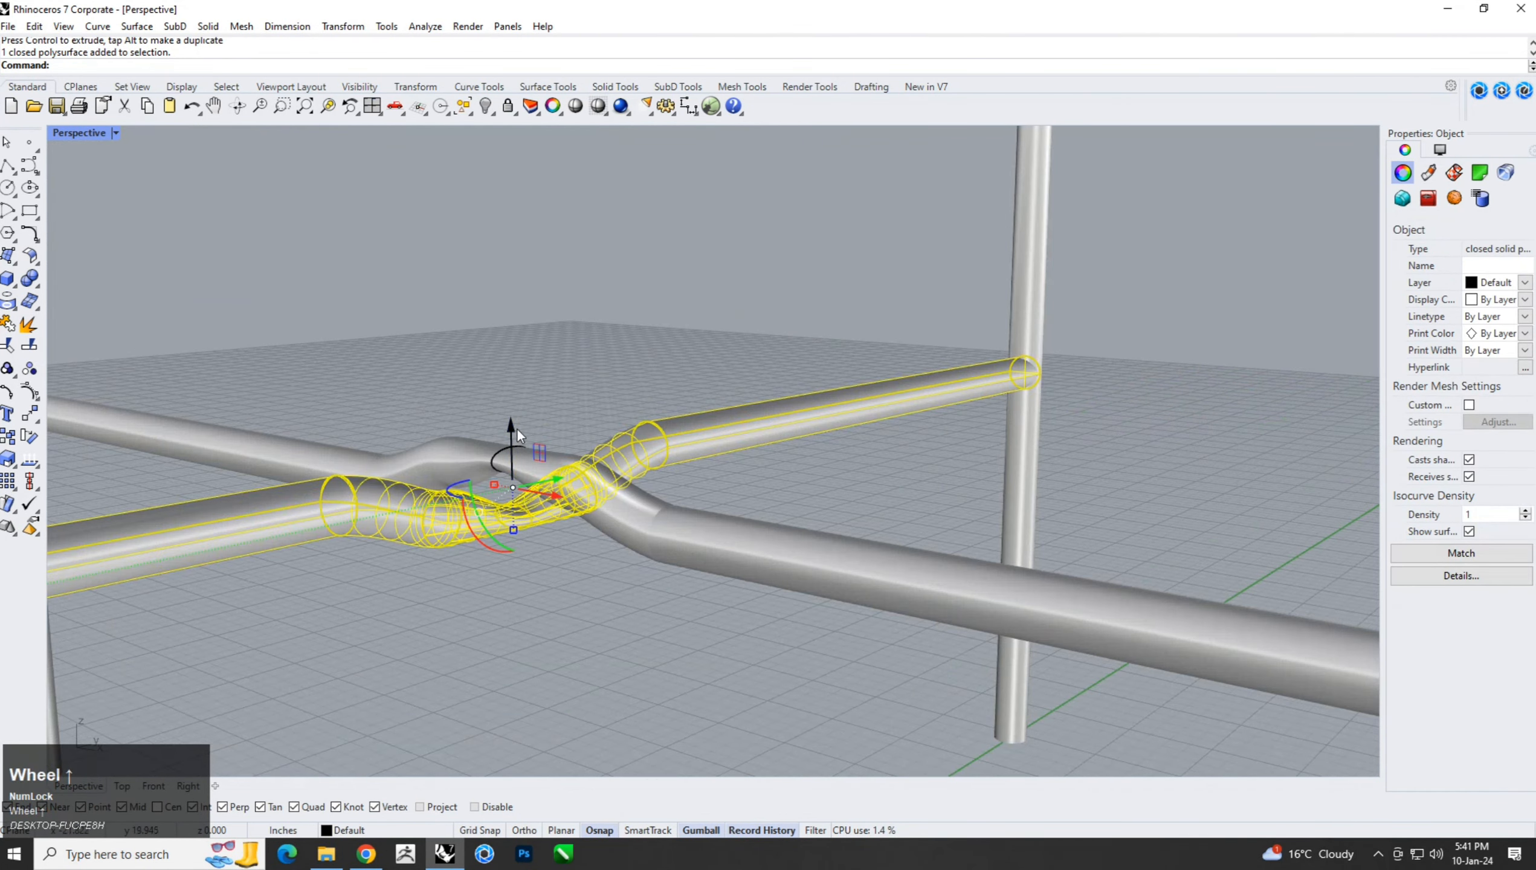
left_click_drag(514, 424, 529, 390)
left_click(630, 262)
right_click_drag(629, 262, 707, 619)
scroll(707, 619, "up", 3)
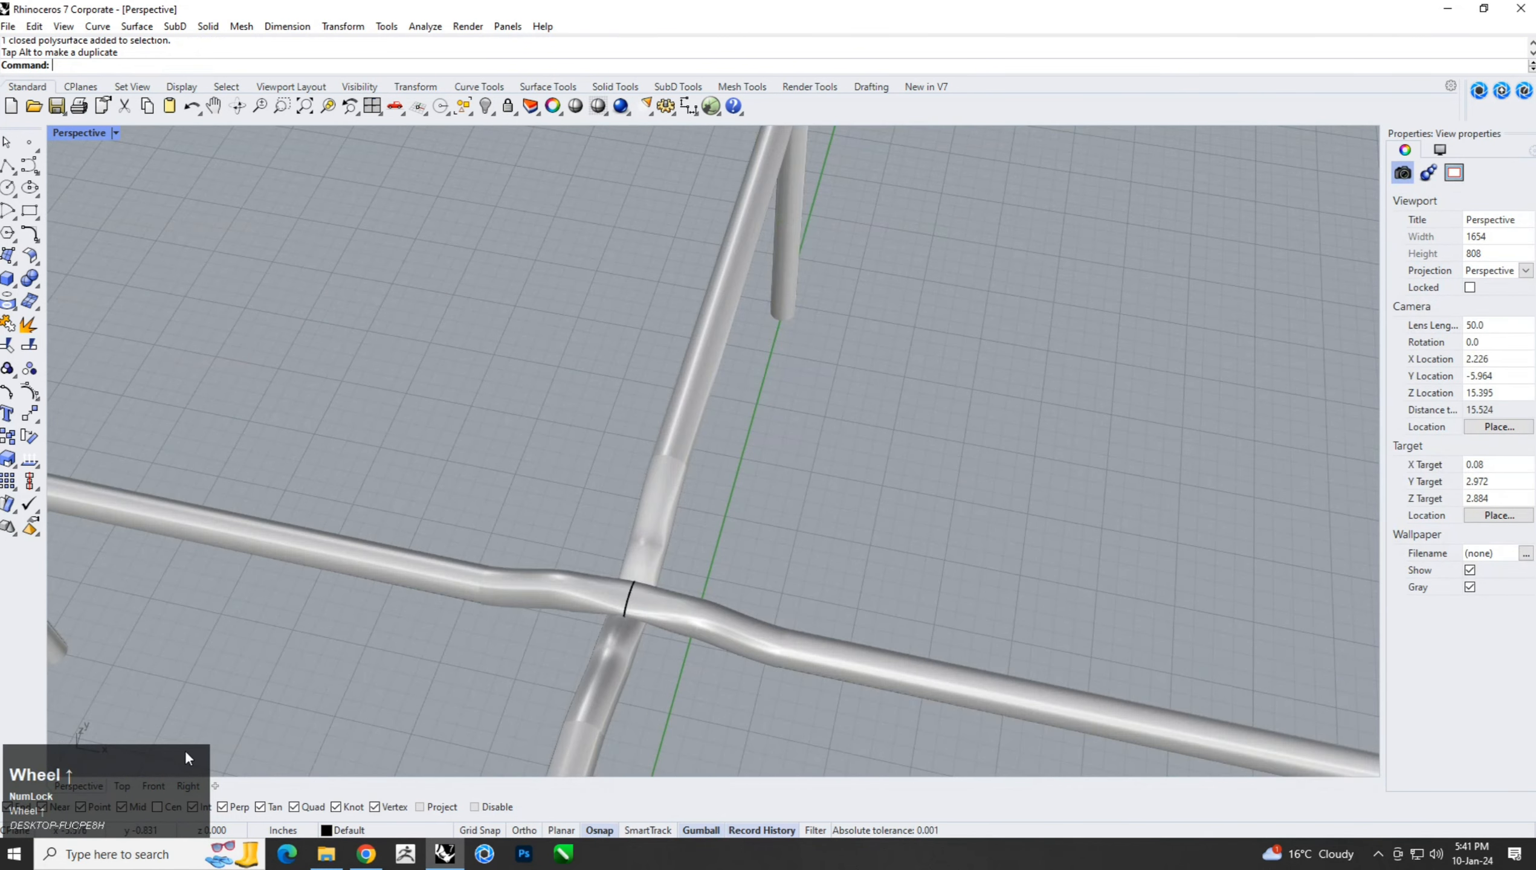
Create a solid cylinder about 0.31 in in diameter and 0.13 in tall, centred on the origin.
left_click(122, 786)
scroll(724, 481, "up", 5)
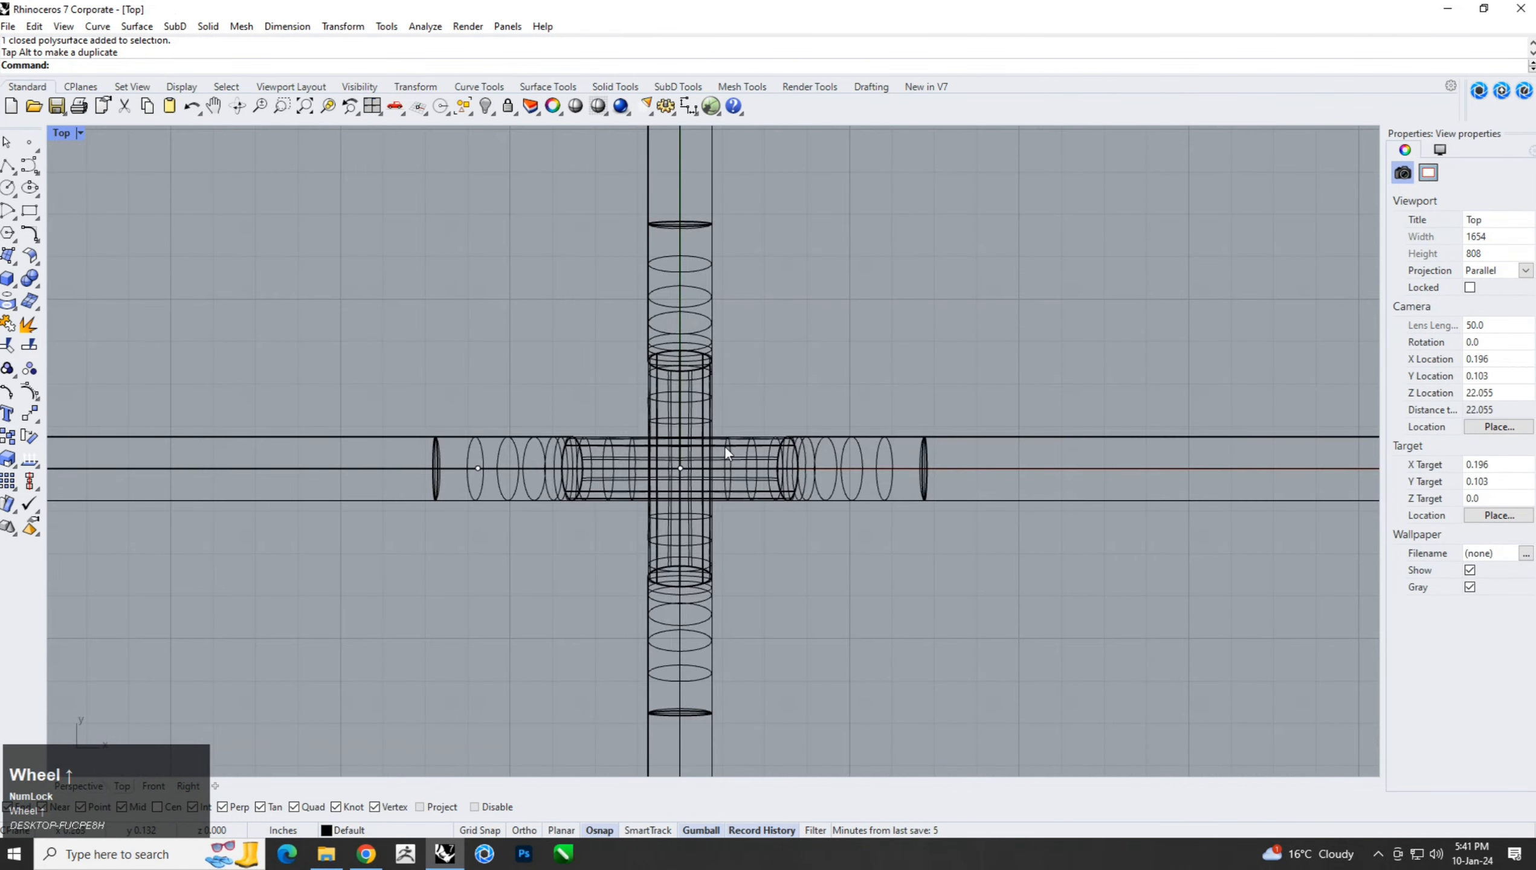
left_click(10, 280)
left_click(61, 299)
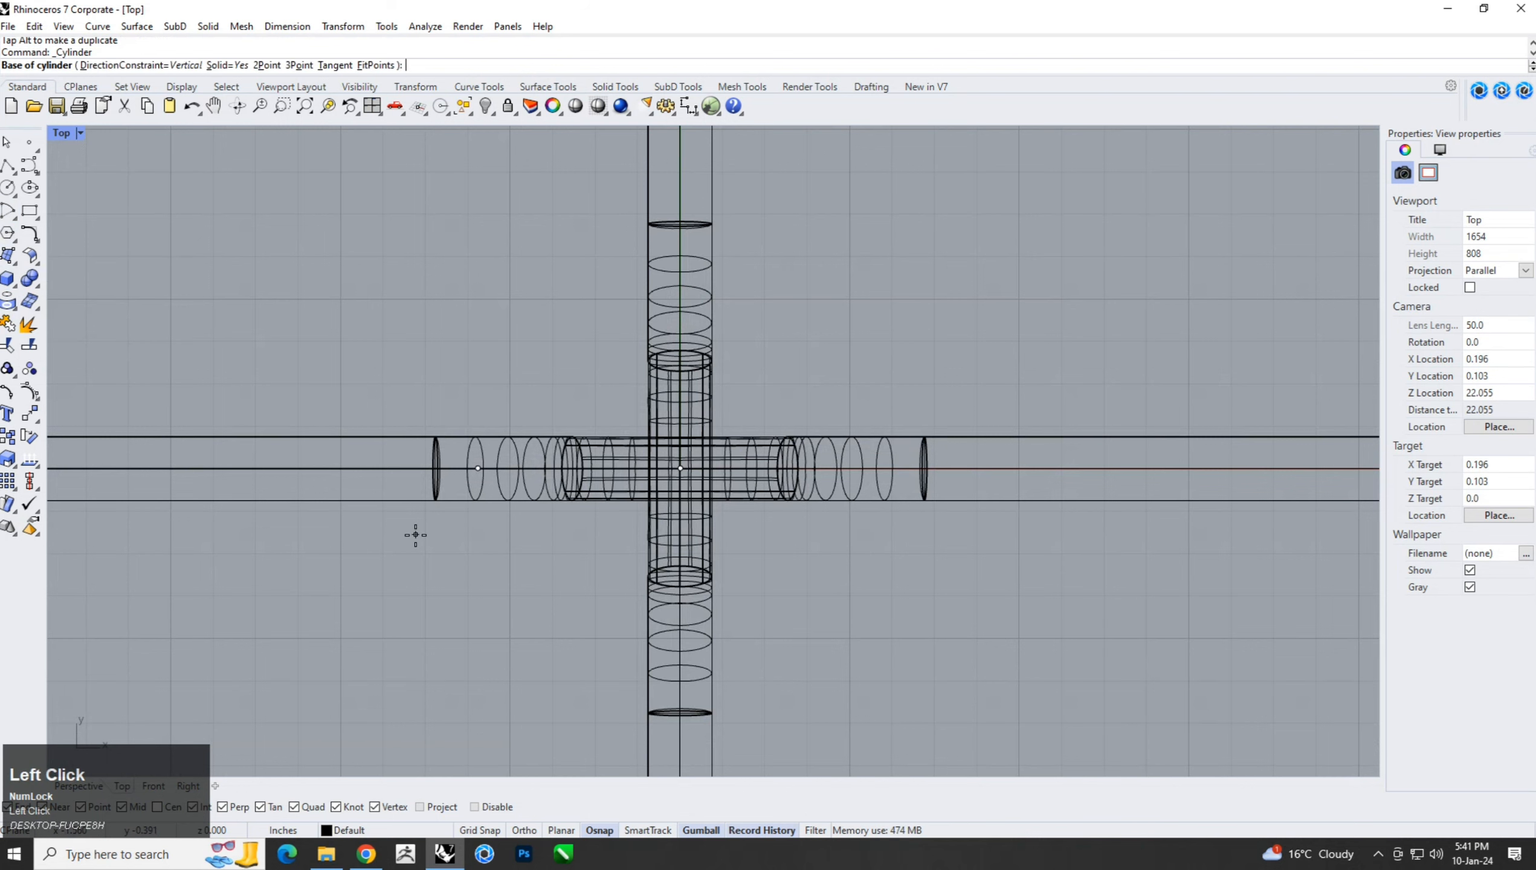
left_click(680, 467)
scroll(743, 525, "up", 3)
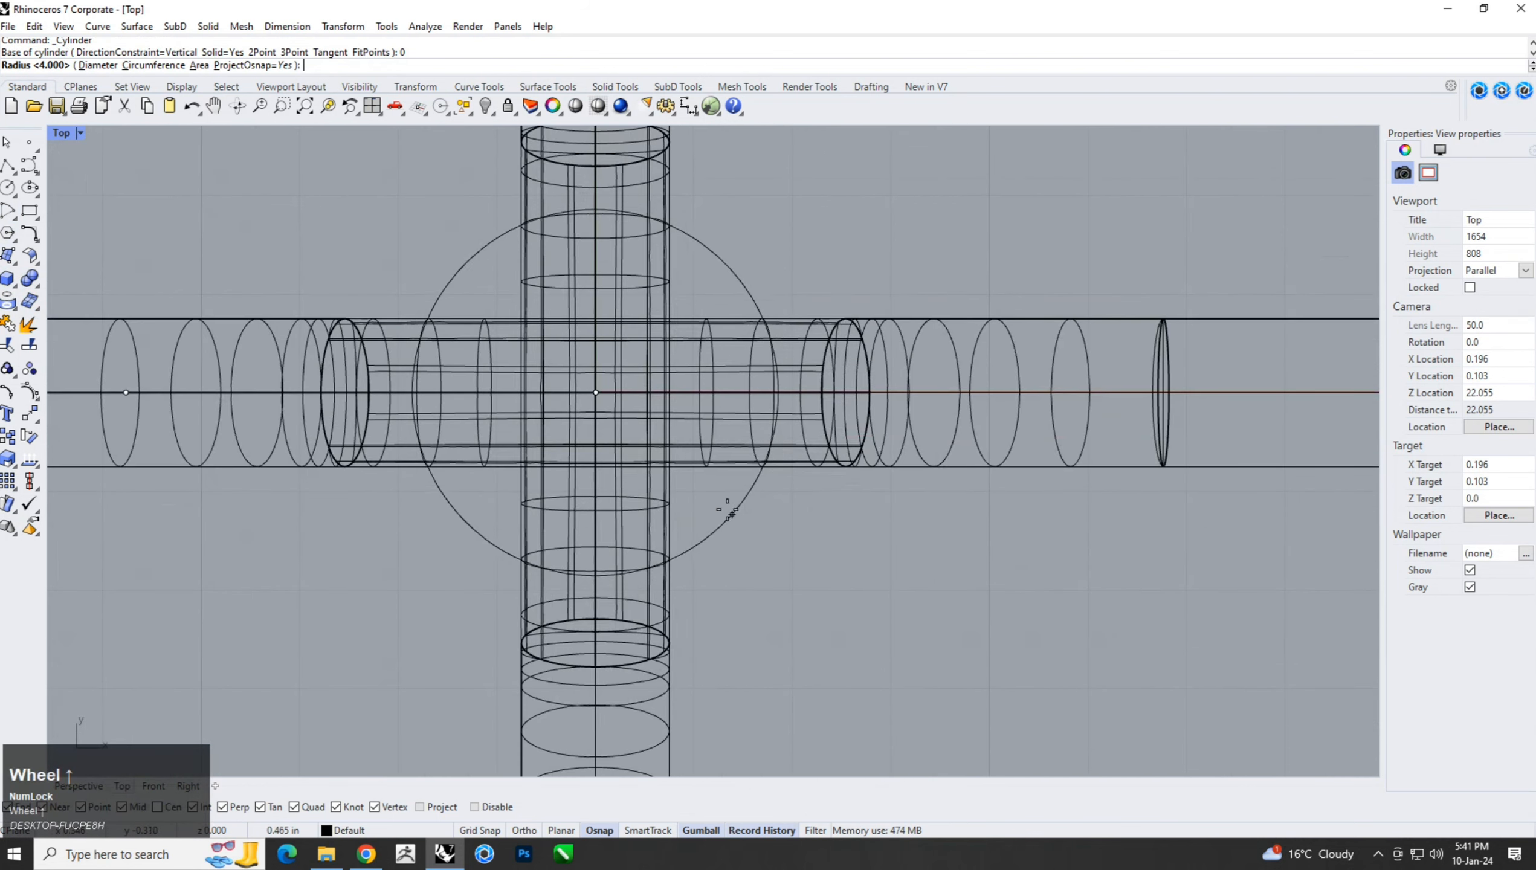
left_click(639, 436)
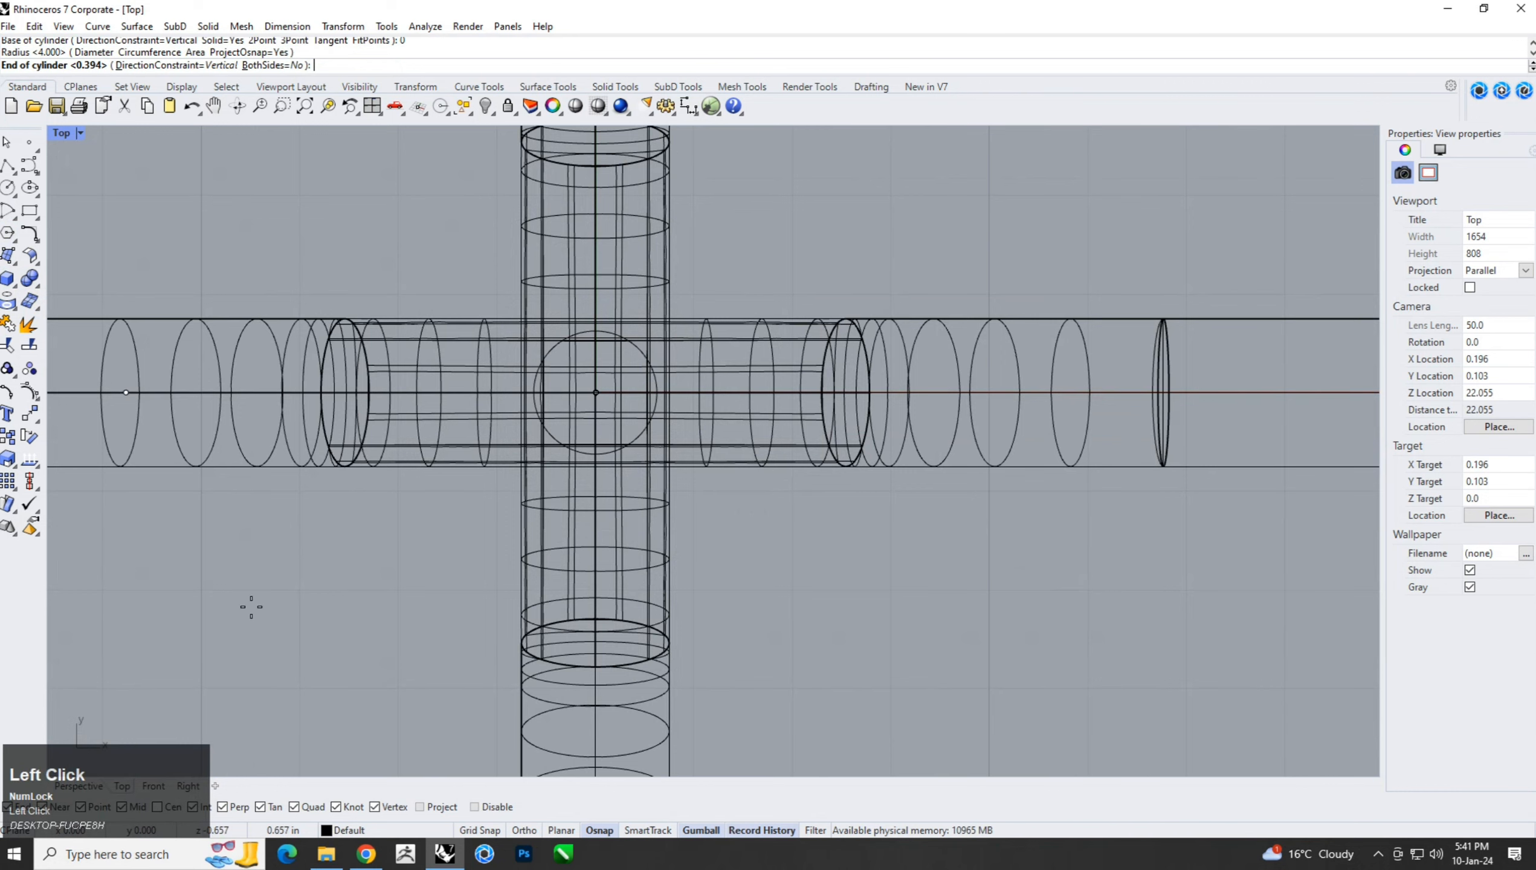
left_click(155, 787)
scroll(772, 628, "up", 5)
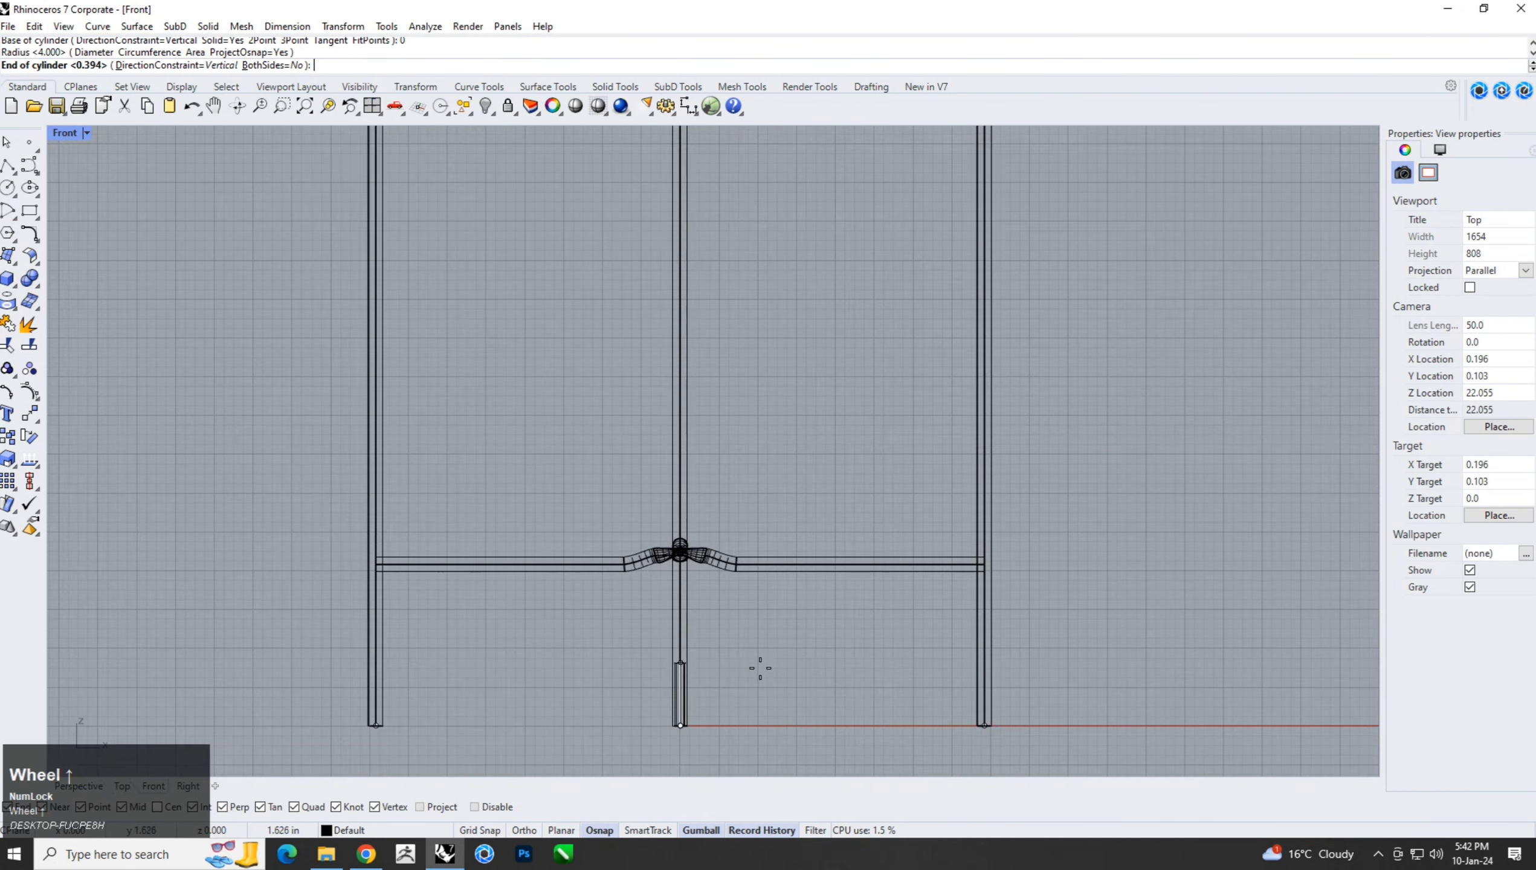
scroll(729, 726, "up", 3)
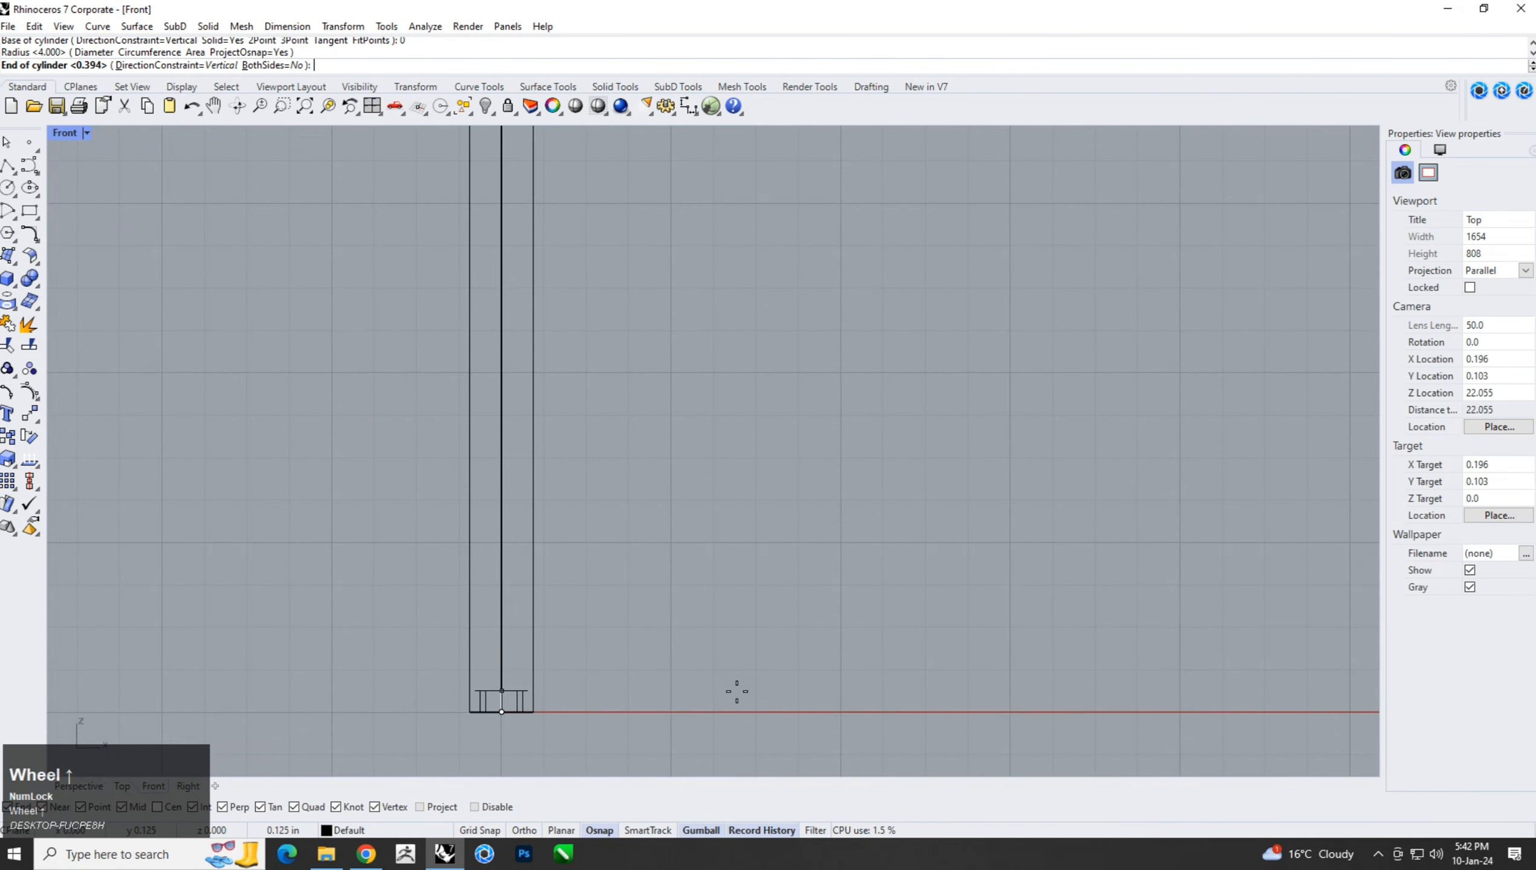
left_click(734, 687)
Raise the small cylinder vertically to the top of the base pipe crossing.
left_click(472, 694)
scroll(466, 691, "down", 5)
right_click_drag(469, 687, 475, 704)
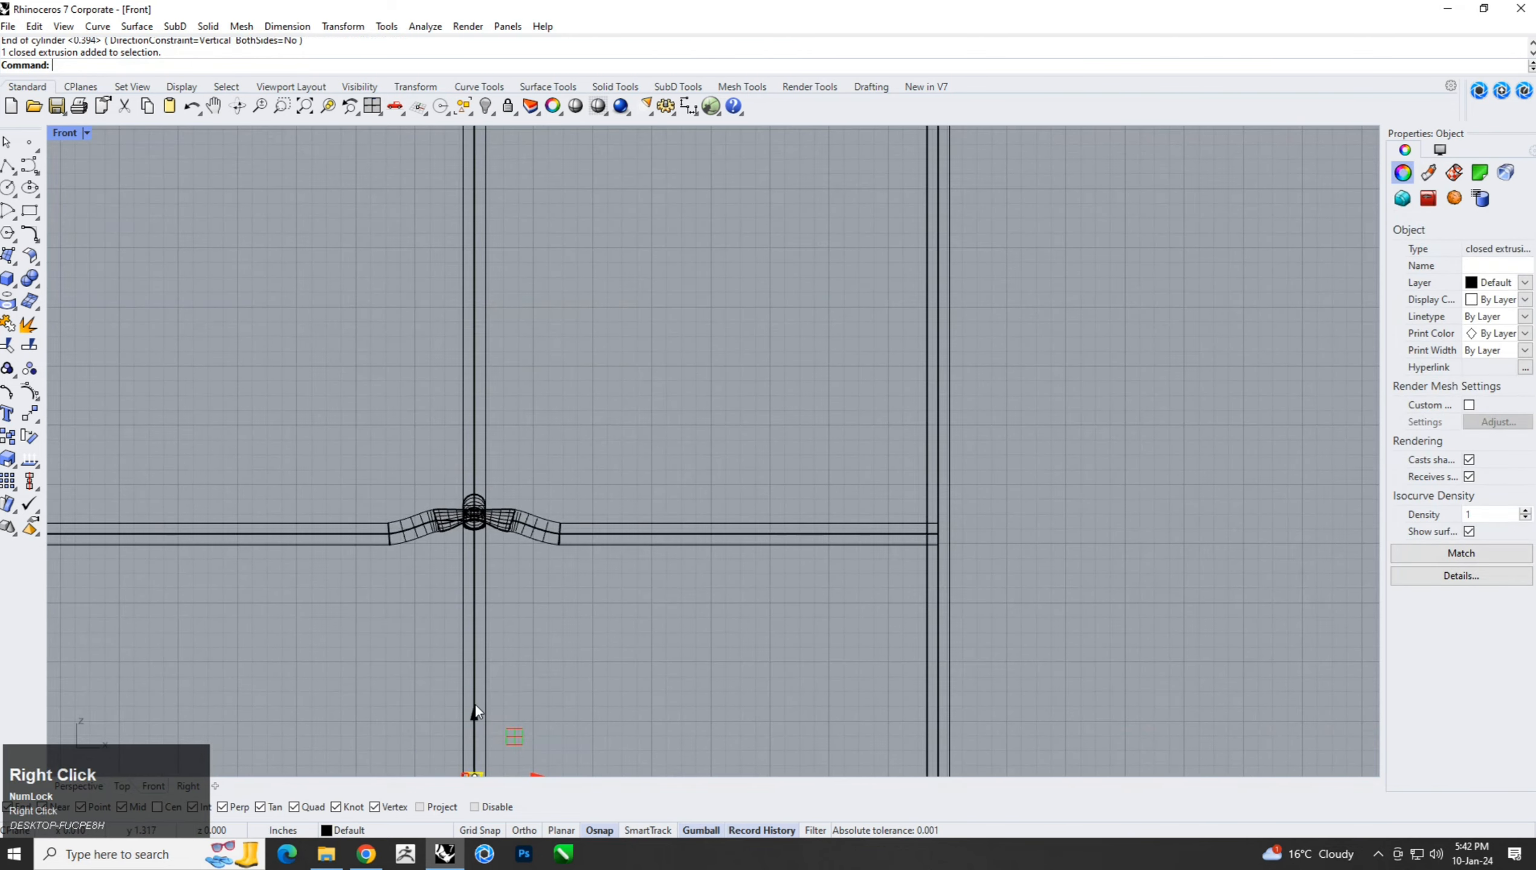
left_click_drag(474, 704, 532, 438)
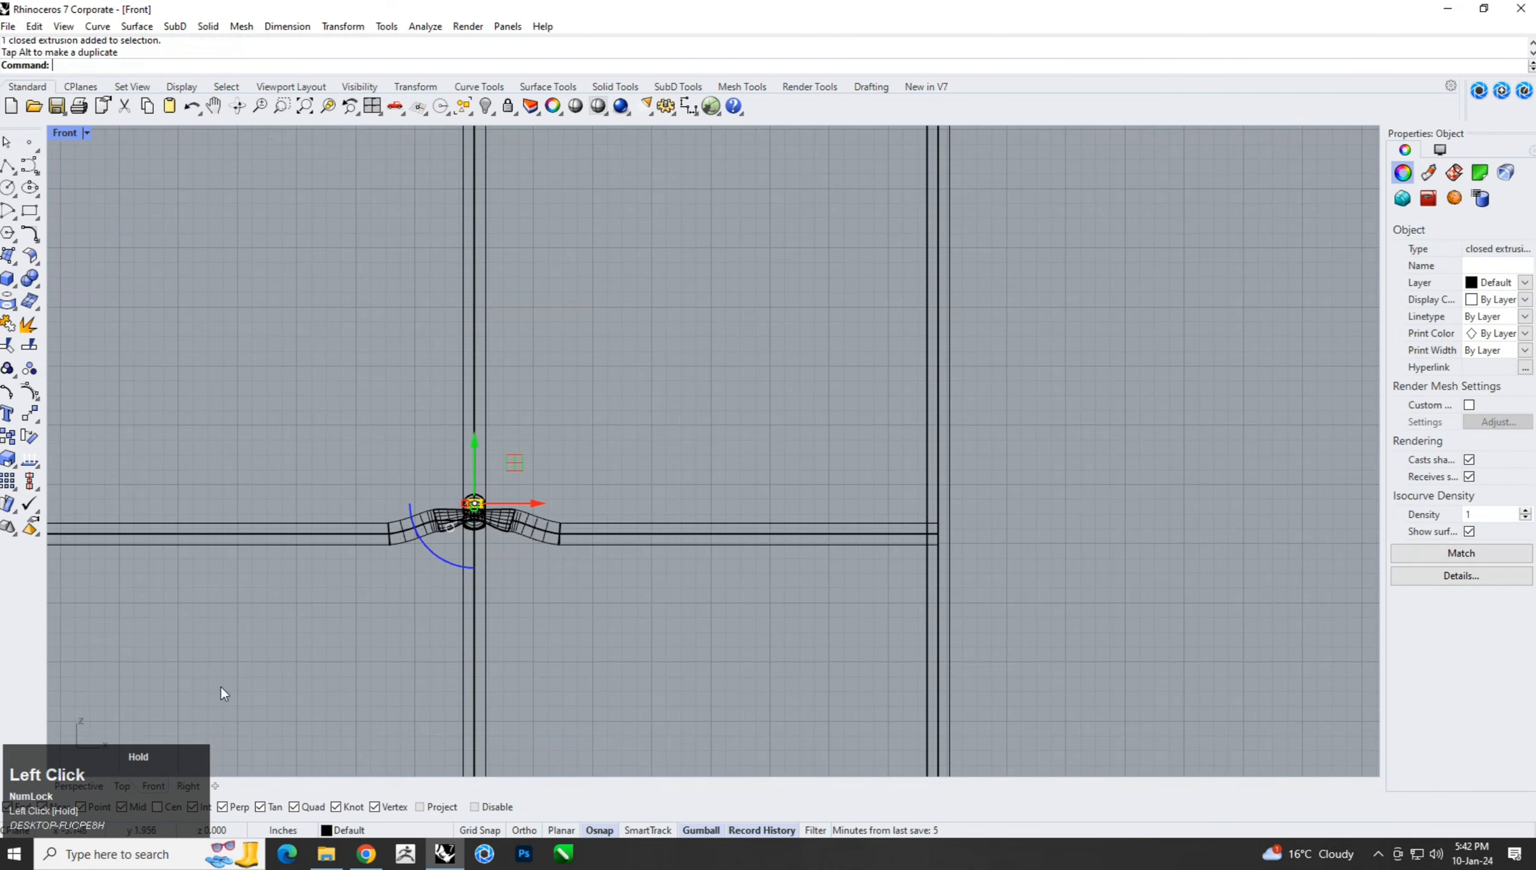
Fine-tune the small disc's thickness and height where it sits on the pipe crossing.
left_click(102, 781)
right_click_drag(278, 679, 840, 452)
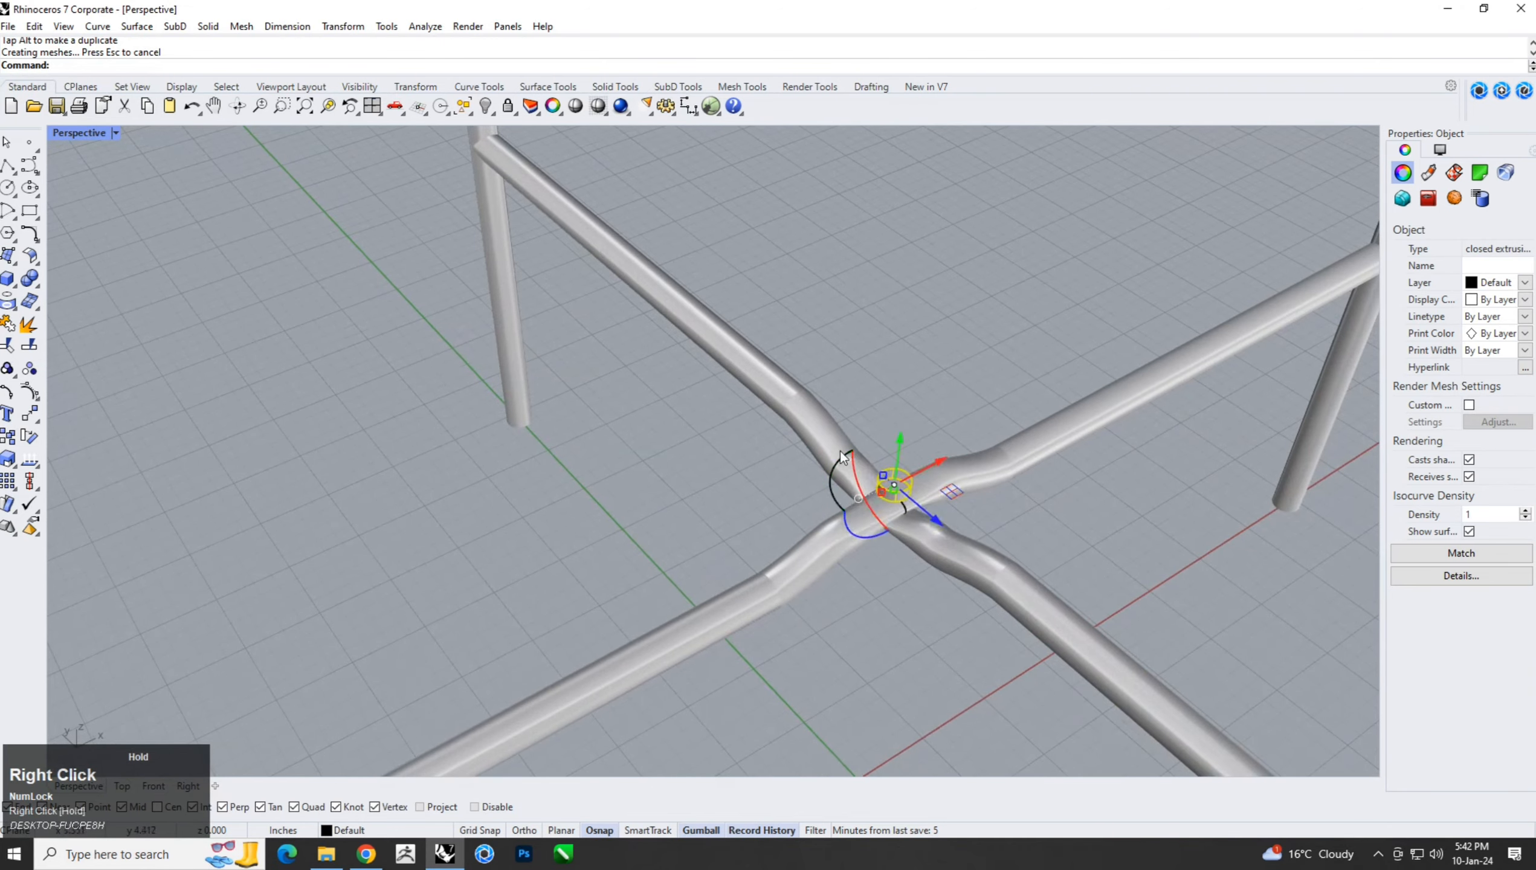
left_click(905, 470)
scroll(902, 488, "up", 5)
left_click(900, 486)
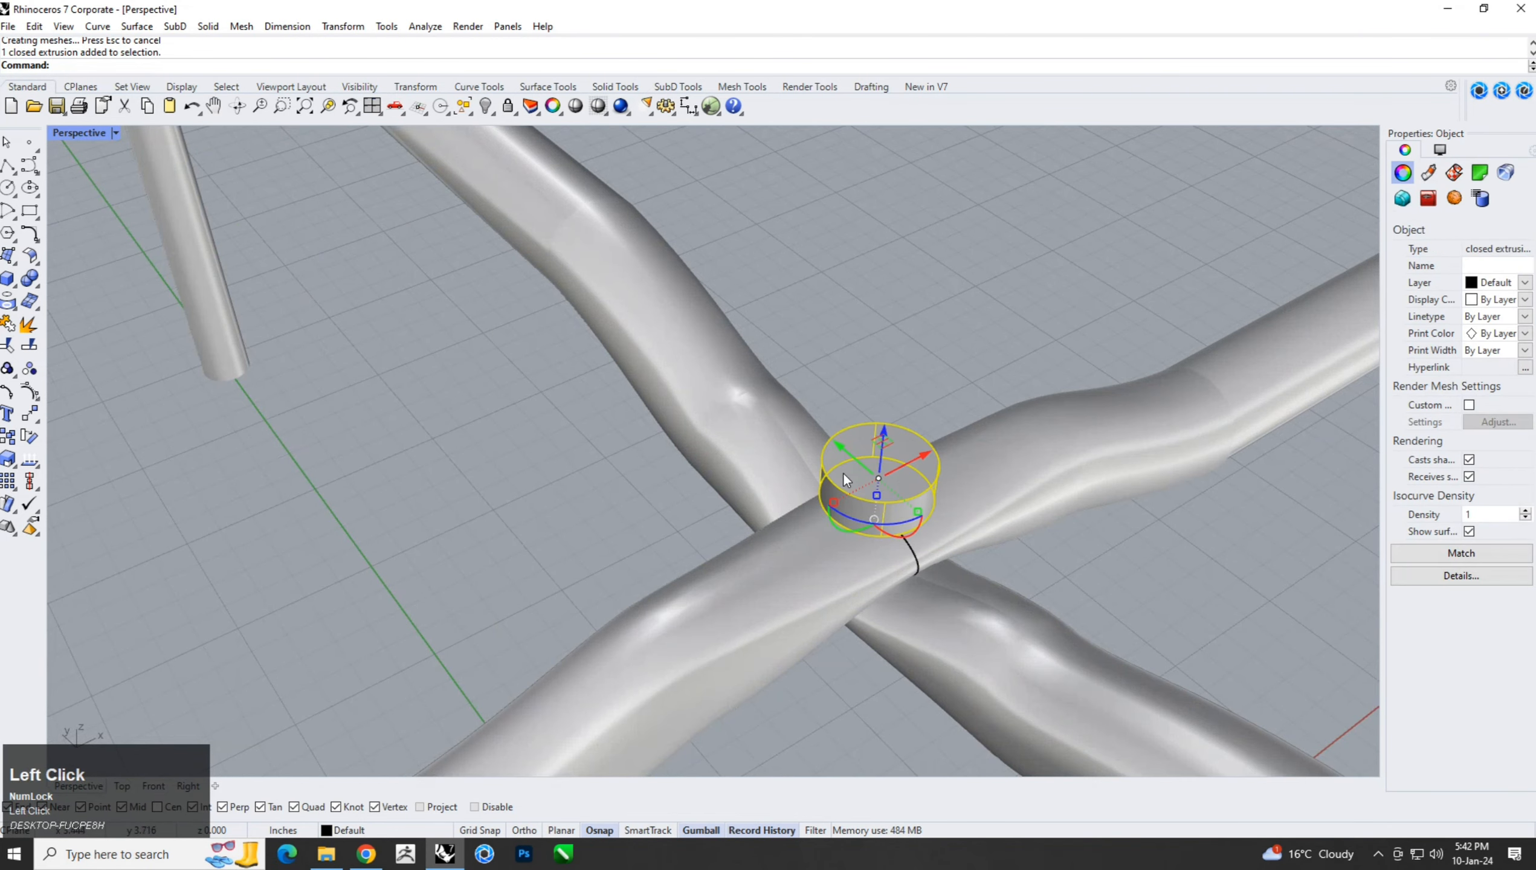
mouse_move(877, 494)
left_mouse_down()
mouse_move(876, 473)
mouse_move(877, 516)
mouse_move(885, 500)
left_mouse_up()
scroll(882, 475, "up", 3)
left_click(887, 312)
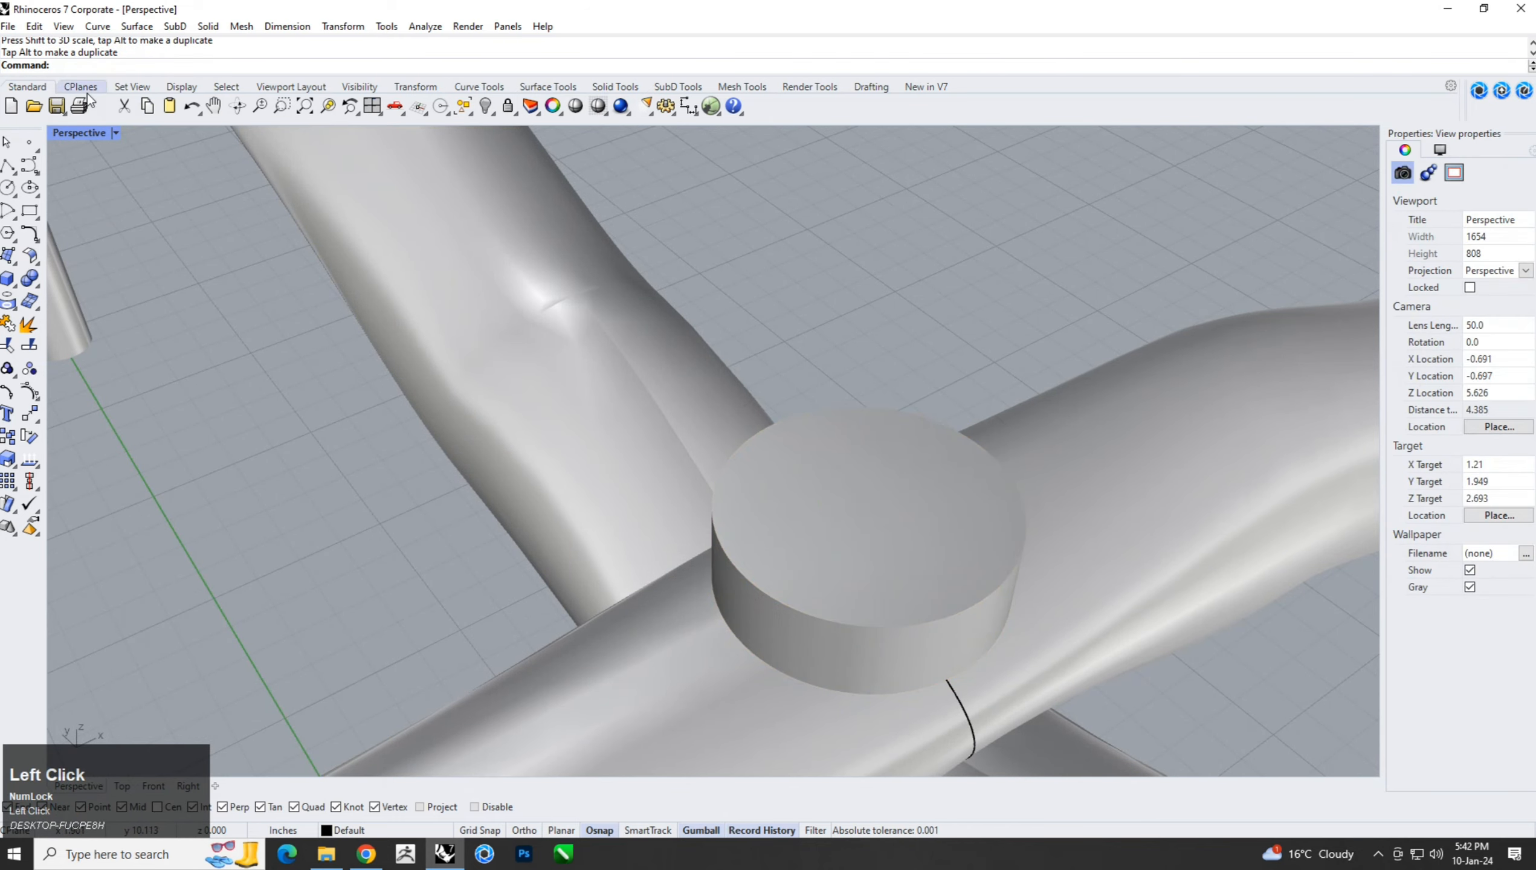
Draw a straight line across the disc's top face and add a copy rotated 90 degrees to form a cross.
left_click(7, 166)
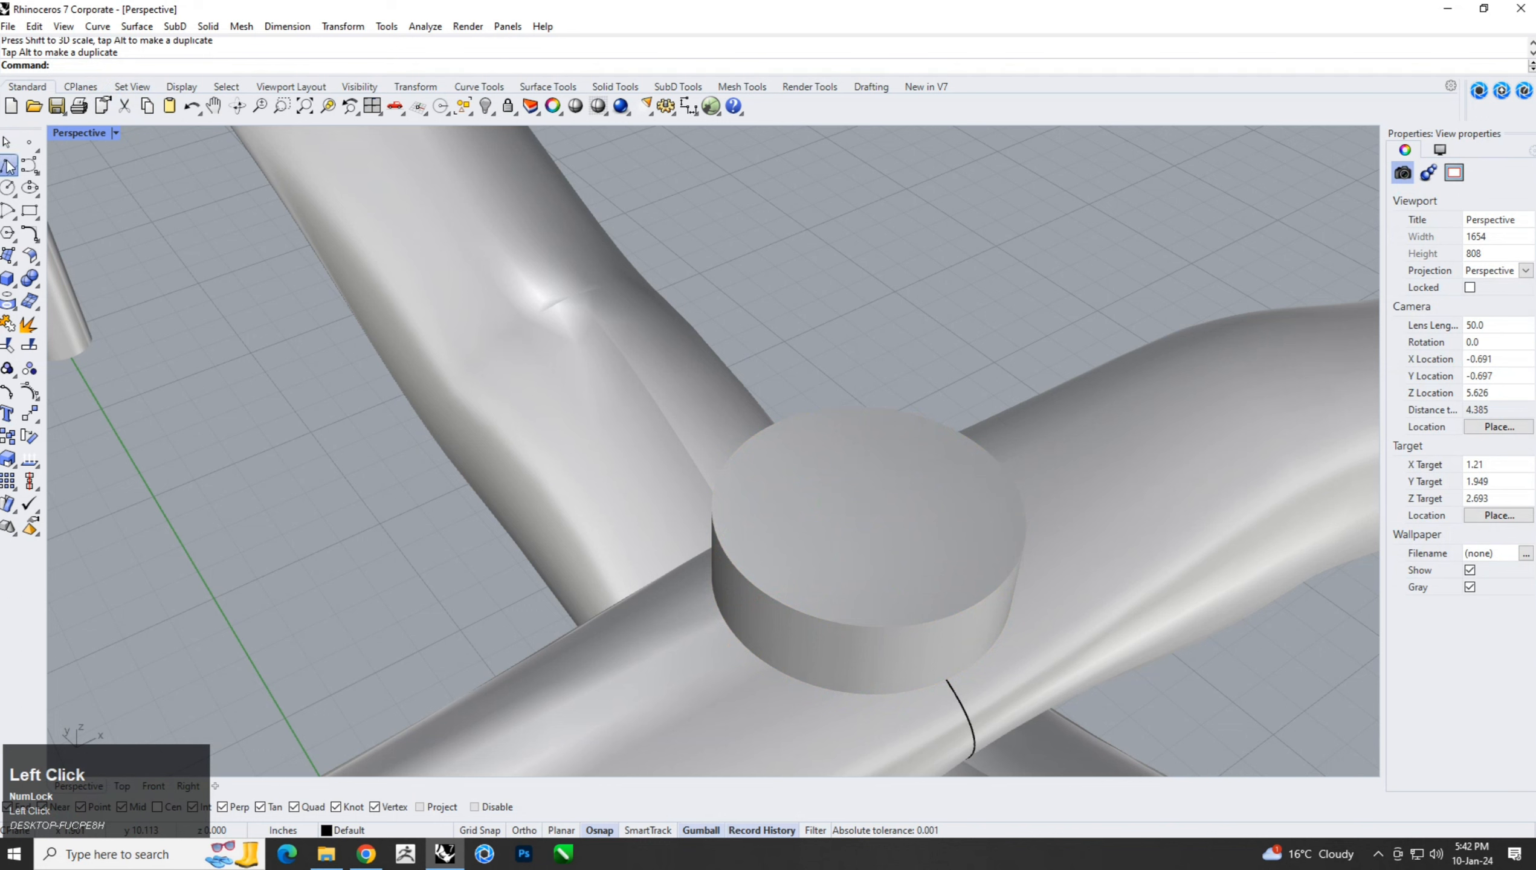
left_click(770, 427)
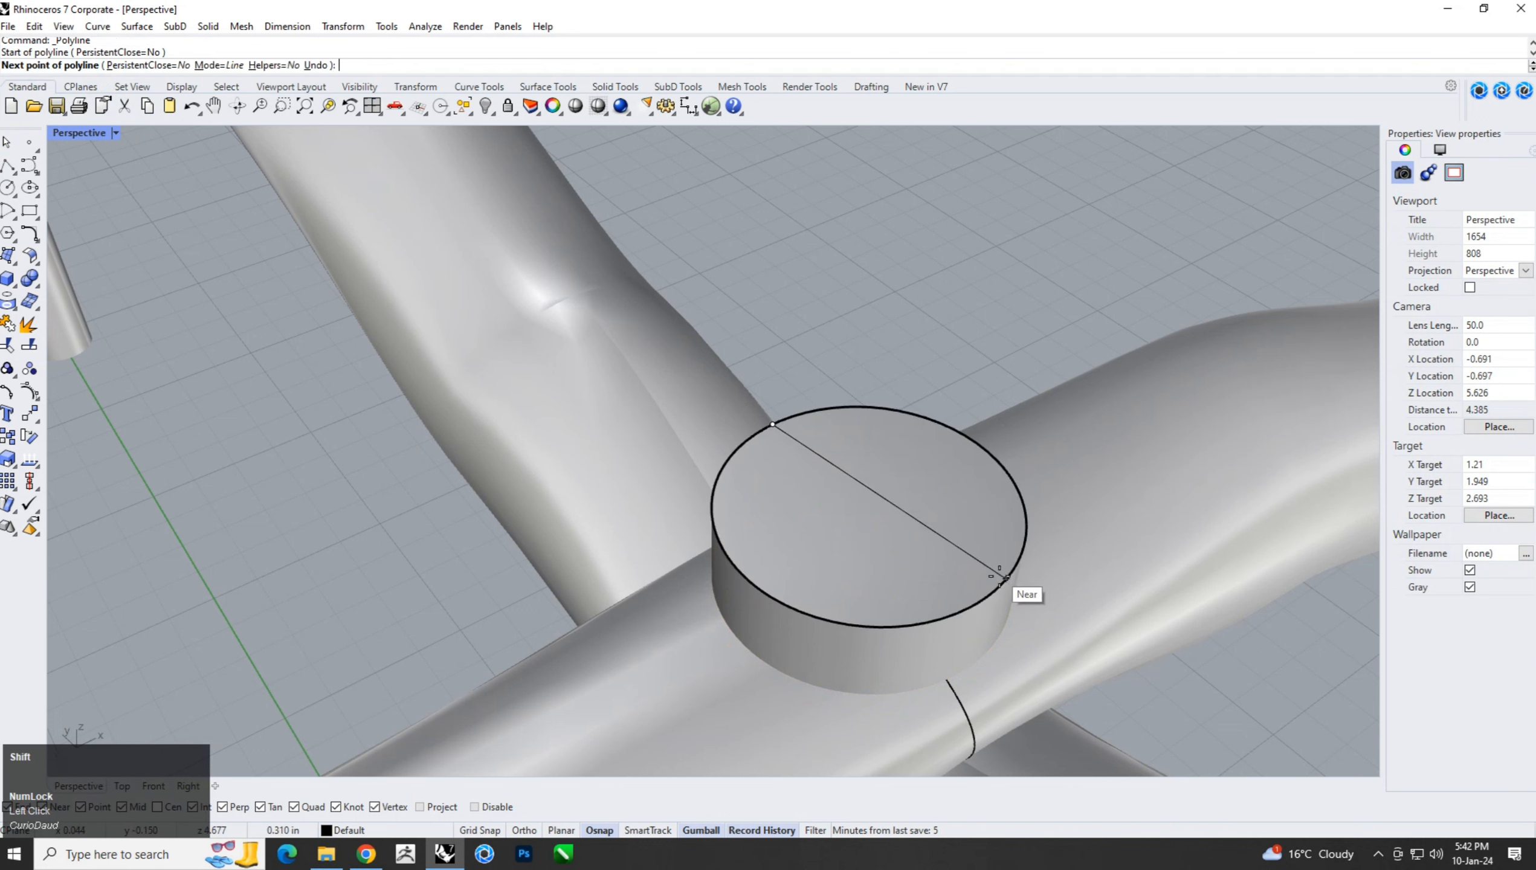
left_click(978, 603)
right_click(981, 606)
left_click(945, 577)
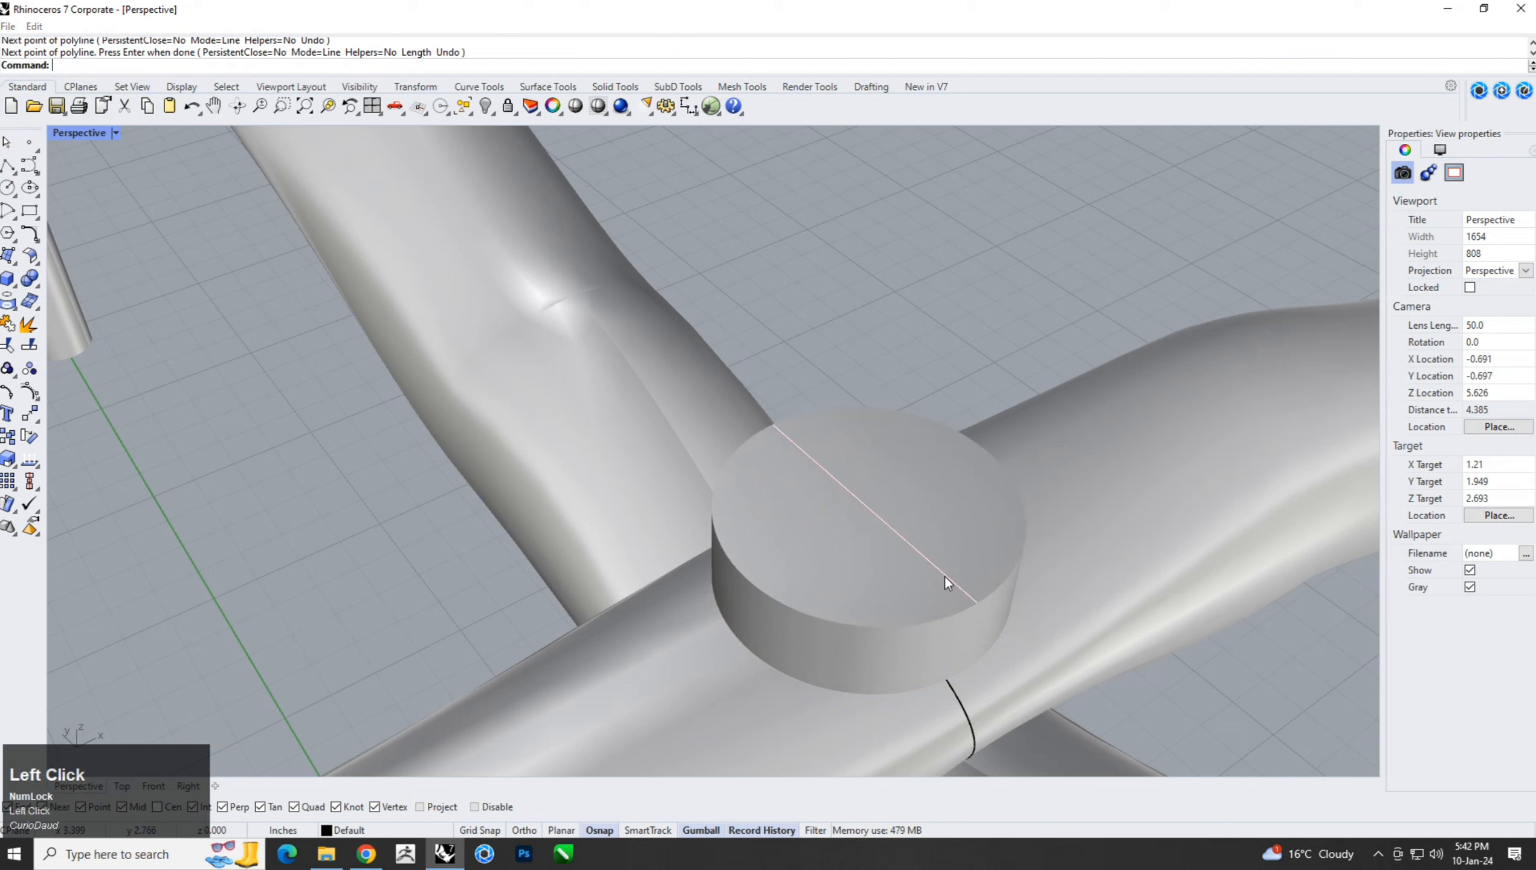
left_click(991, 619)
left_click_drag(833, 546, 854, 443, "alt")
Lengthen both crossing lines about their centre so they extend past the disc's edge.
left_click(867, 507)
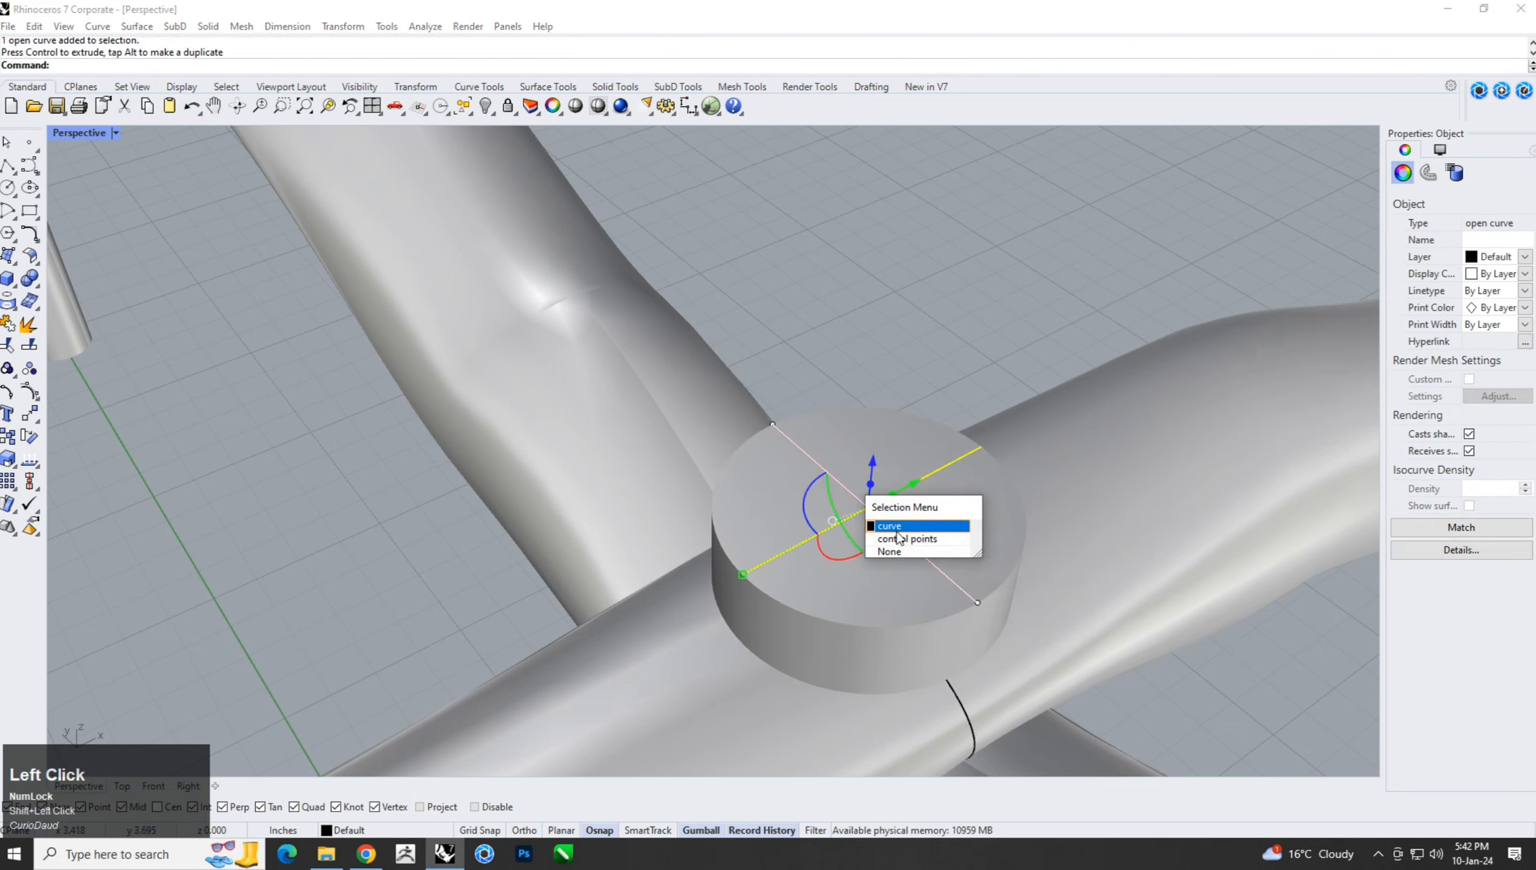
left_click(908, 538)
left_click_drag(980, 603, 1029, 649, "shift")
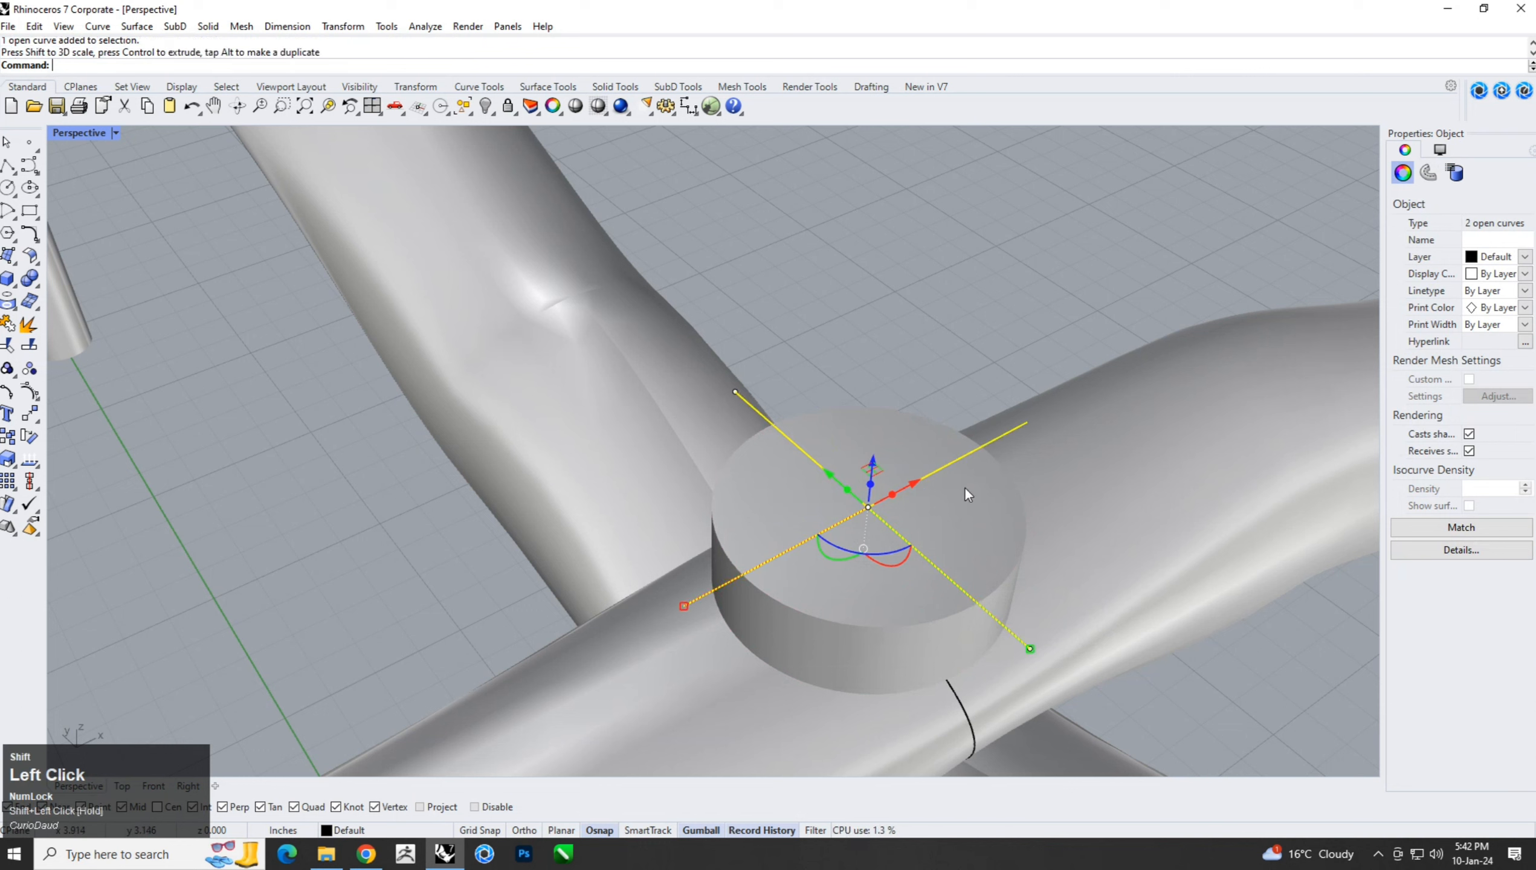
Create flat-capped pipes with a 1 mm diameter along the two crossing lines.
left_click(208, 26)
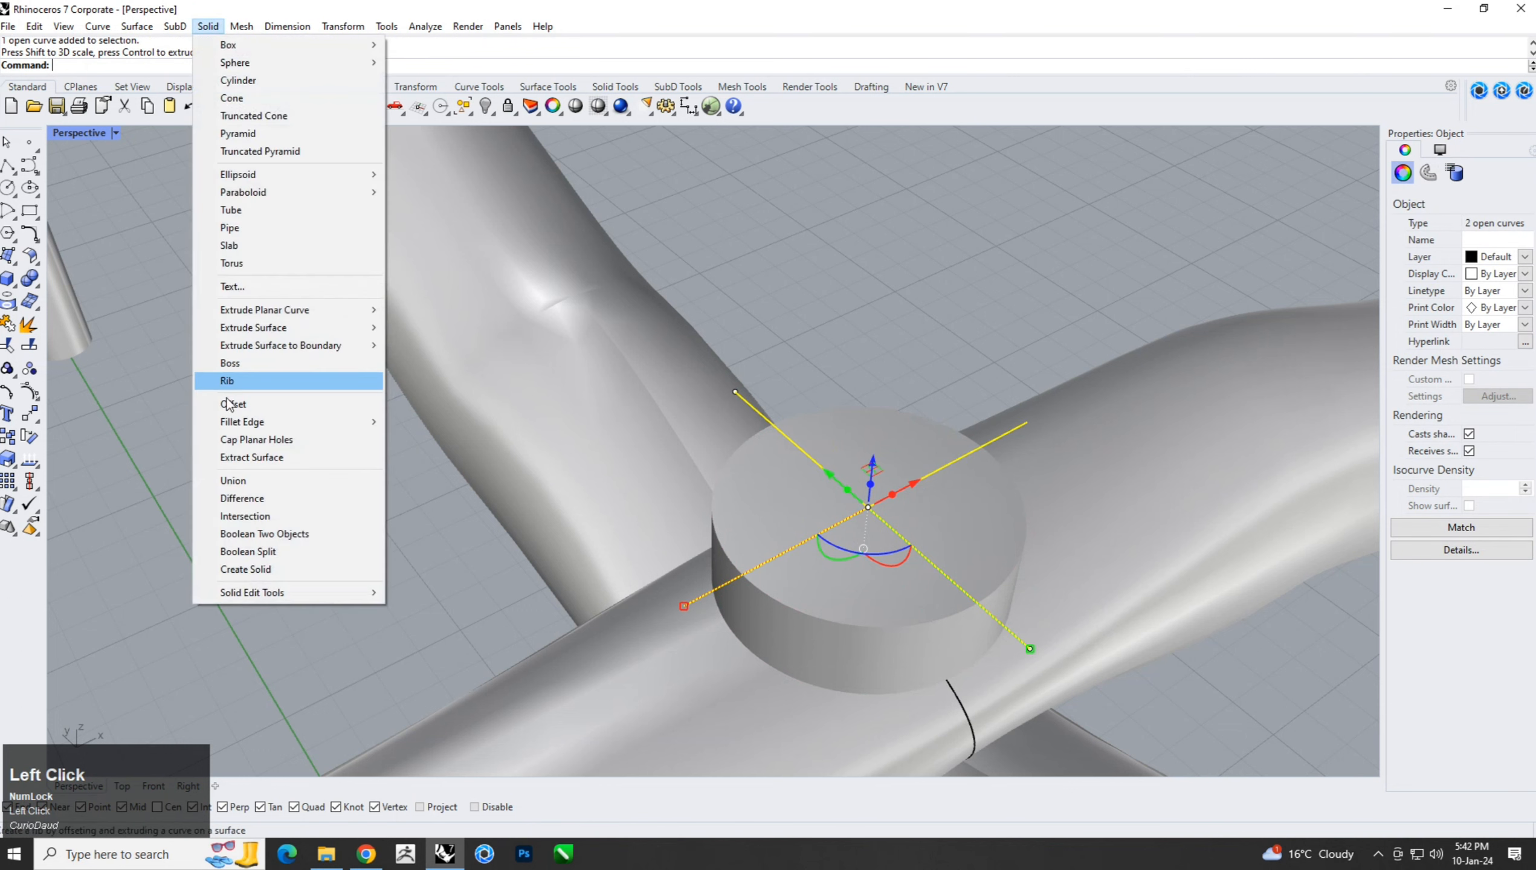
left_click(230, 227)
type("1mm")
key("Return")
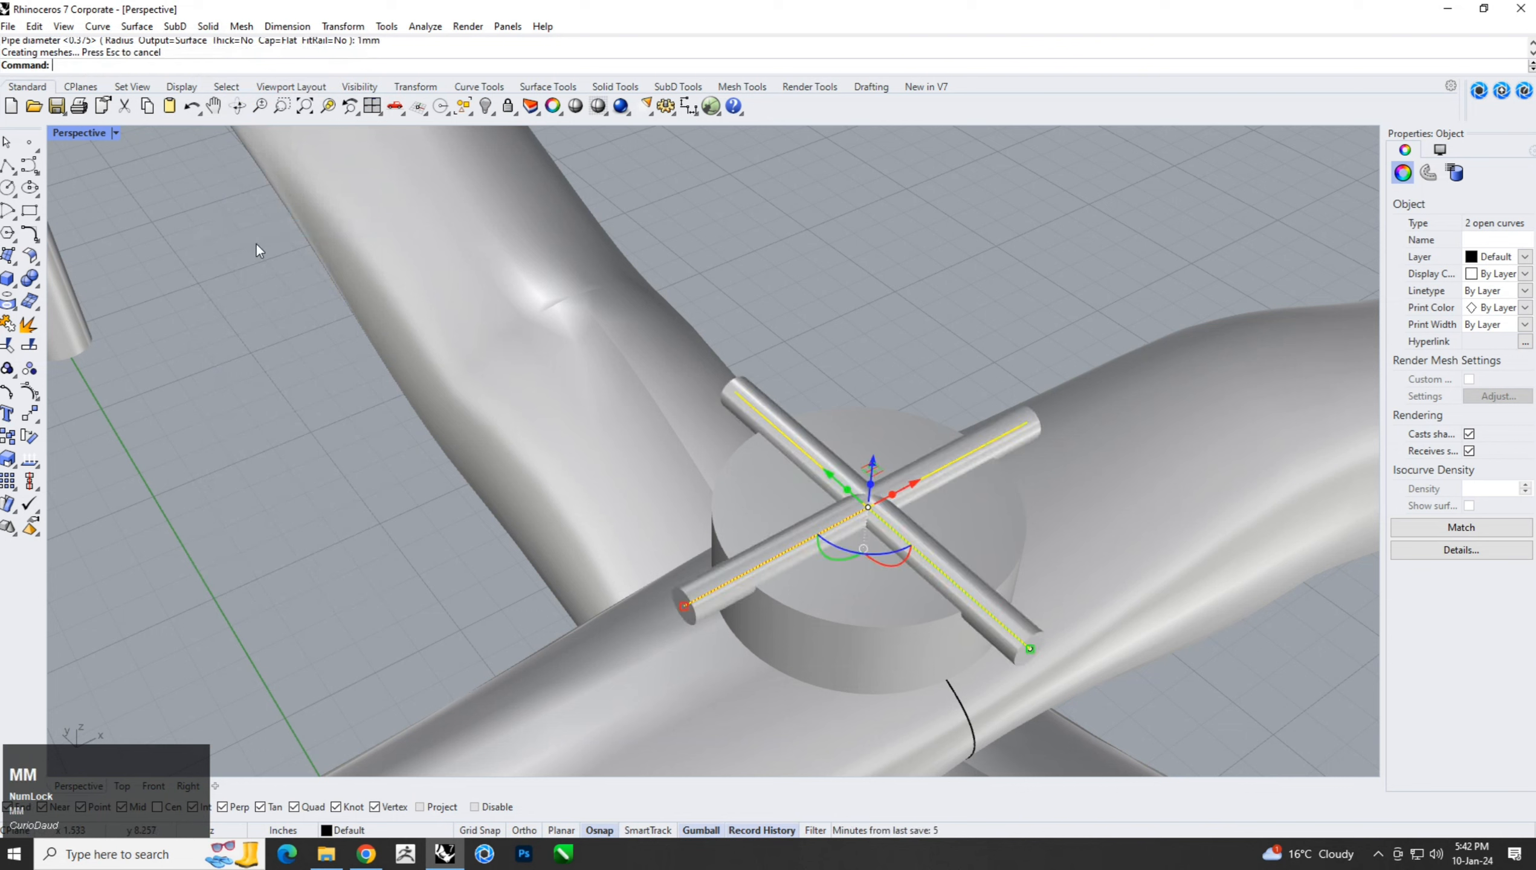
left_click(821, 317)
Subtract the two crossing 1 mm pipes from the disc with a Boolean difference to cut a cross-shaped groove.
left_click(208, 26)
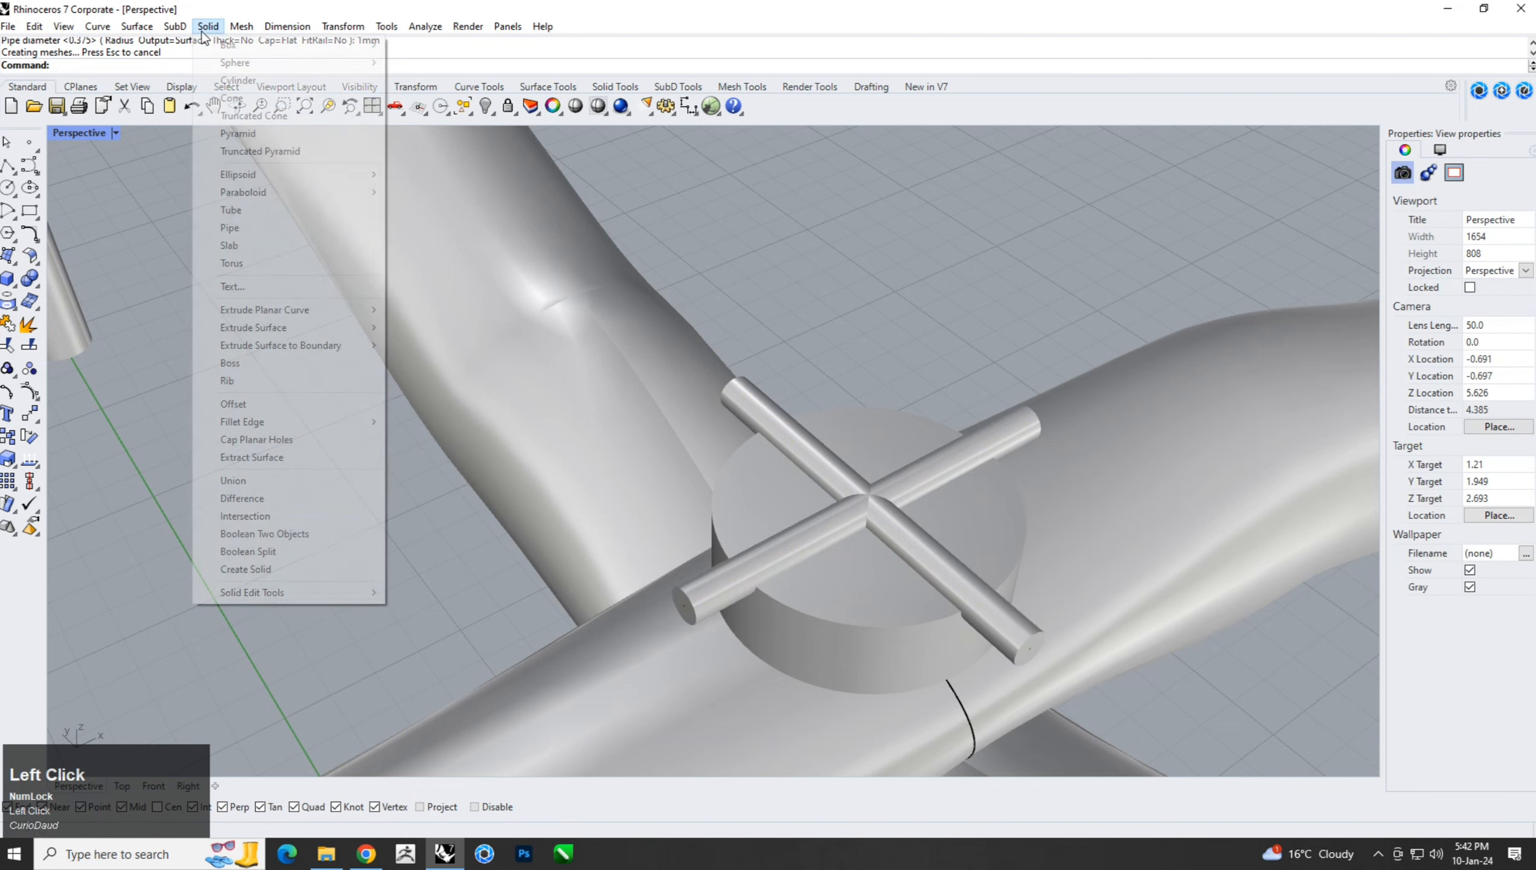
left_click(242, 498)
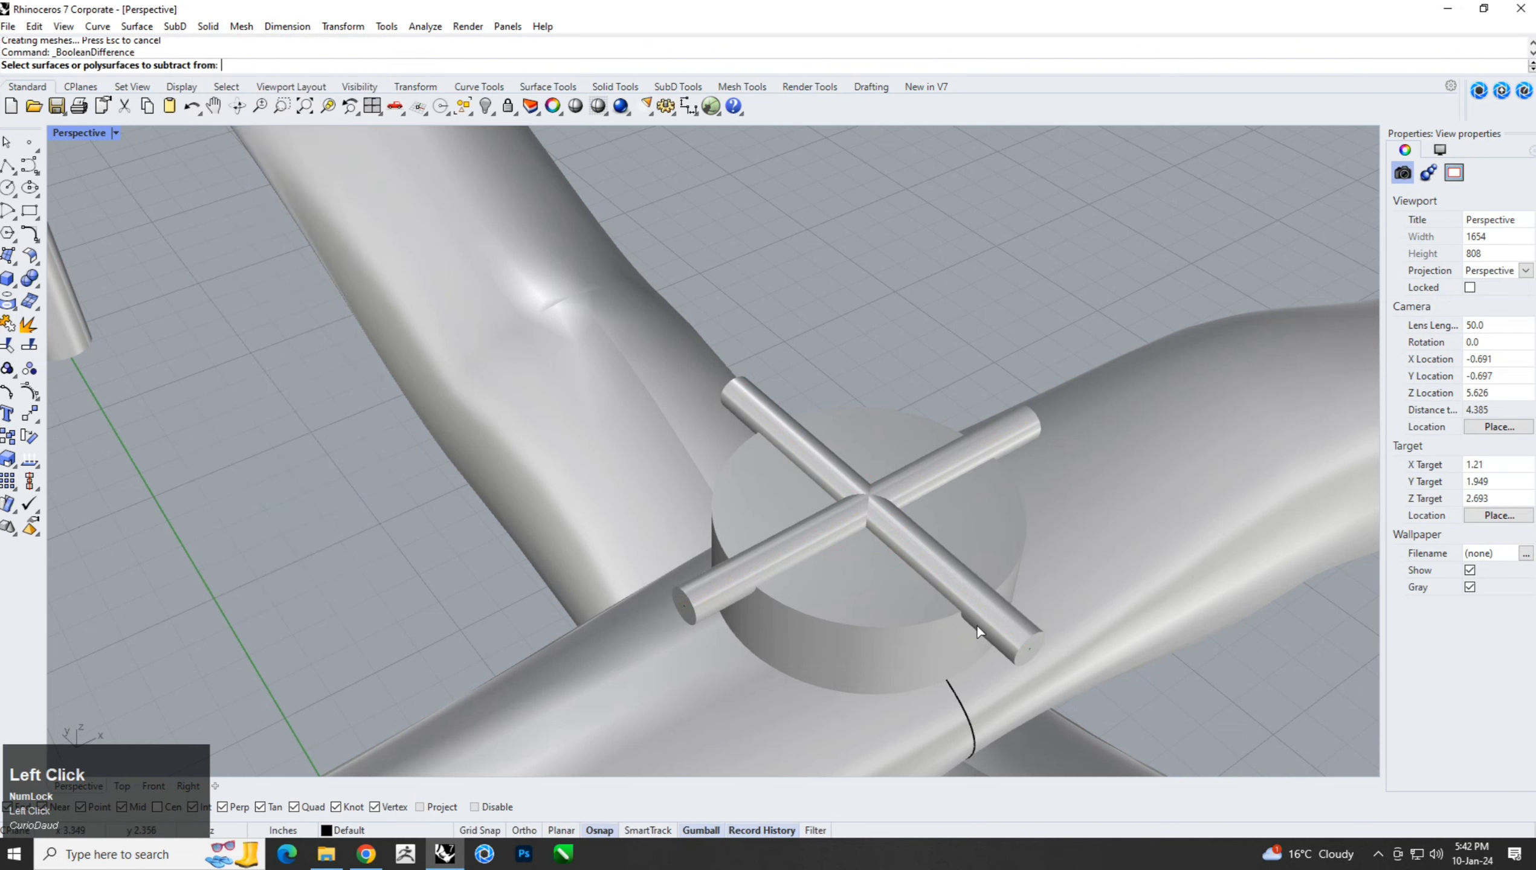
left_click(947, 552)
right_click(978, 302)
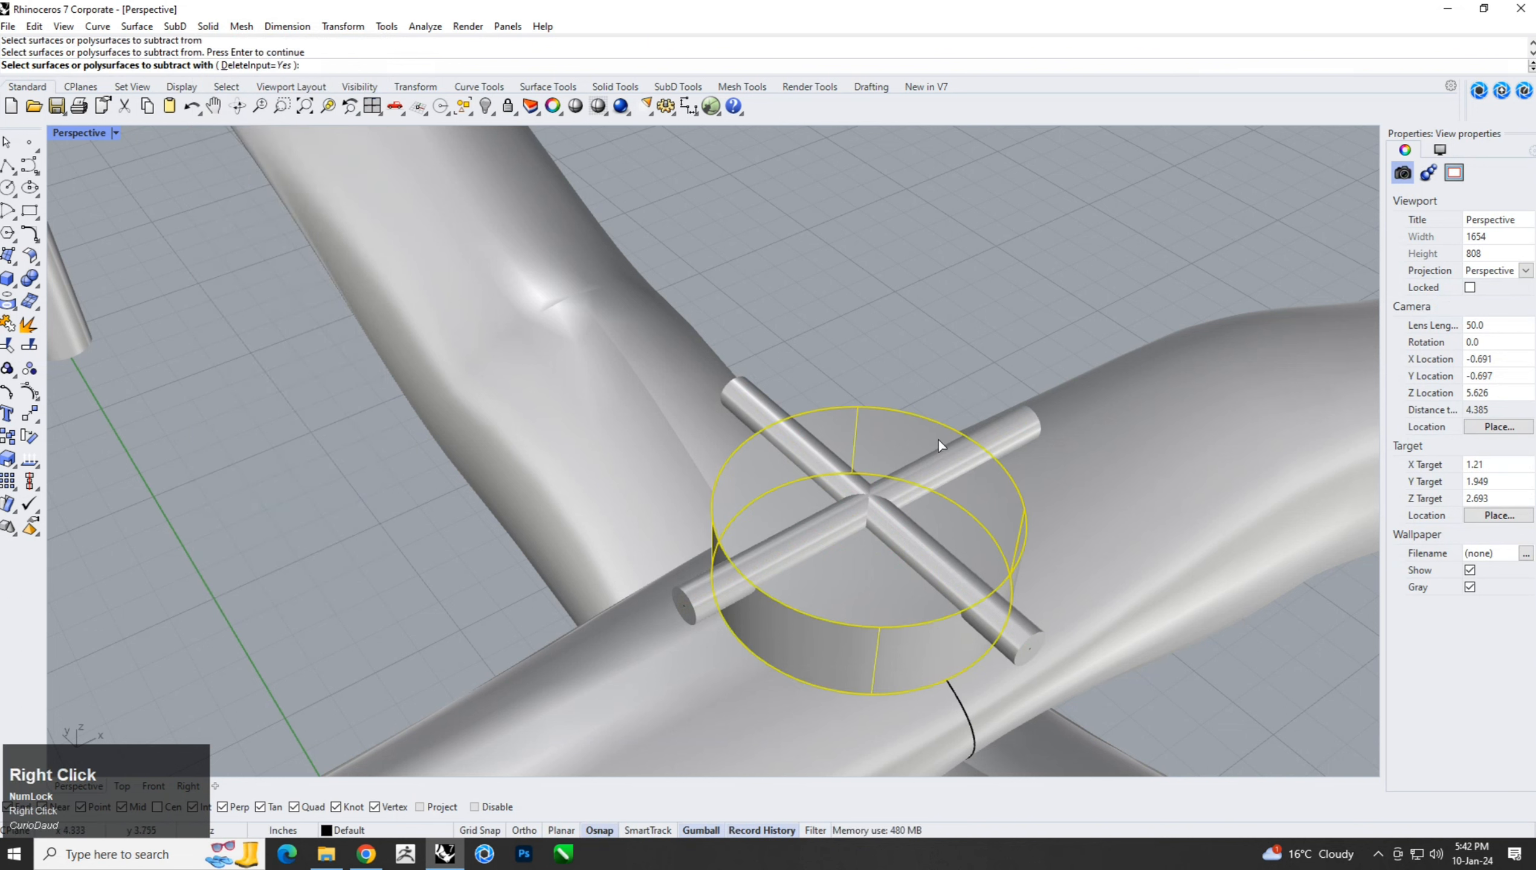
left_click(914, 533)
left_click(898, 540)
right_click(943, 332)
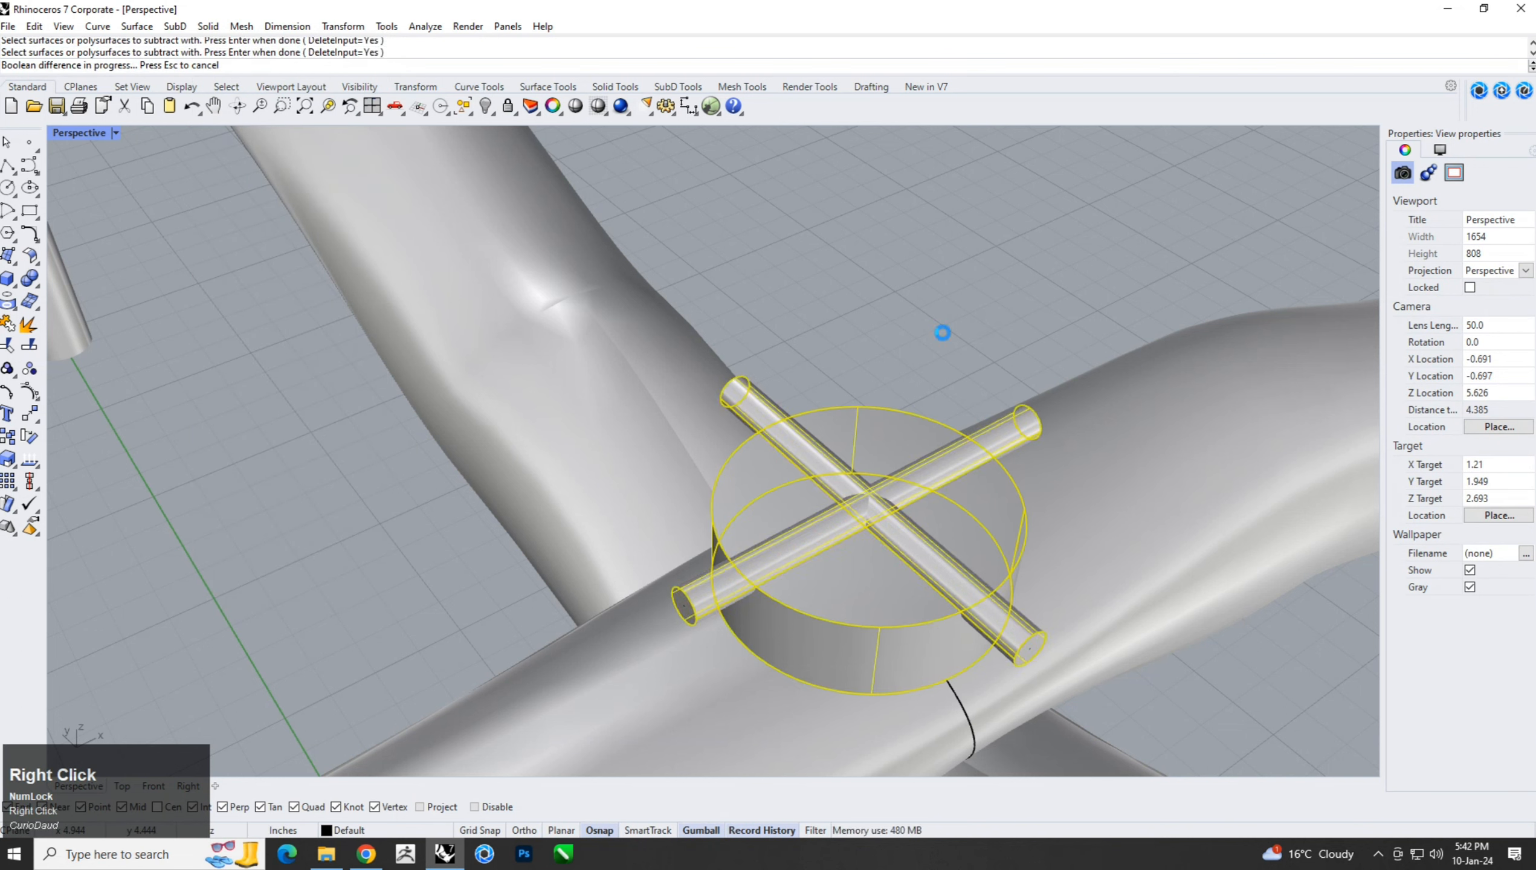
Delete the two crossing guide lines above the grooved disc.
left_click(748, 403)
left_click(1010, 431, "shift")
key("Delete")
Draw a short vertical line in the Front view, in the empty area below the base bar.
left_click(154, 786)
scroll(633, 619, "up", 4)
left_click(9, 166)
scroll(715, 592, "up", 3)
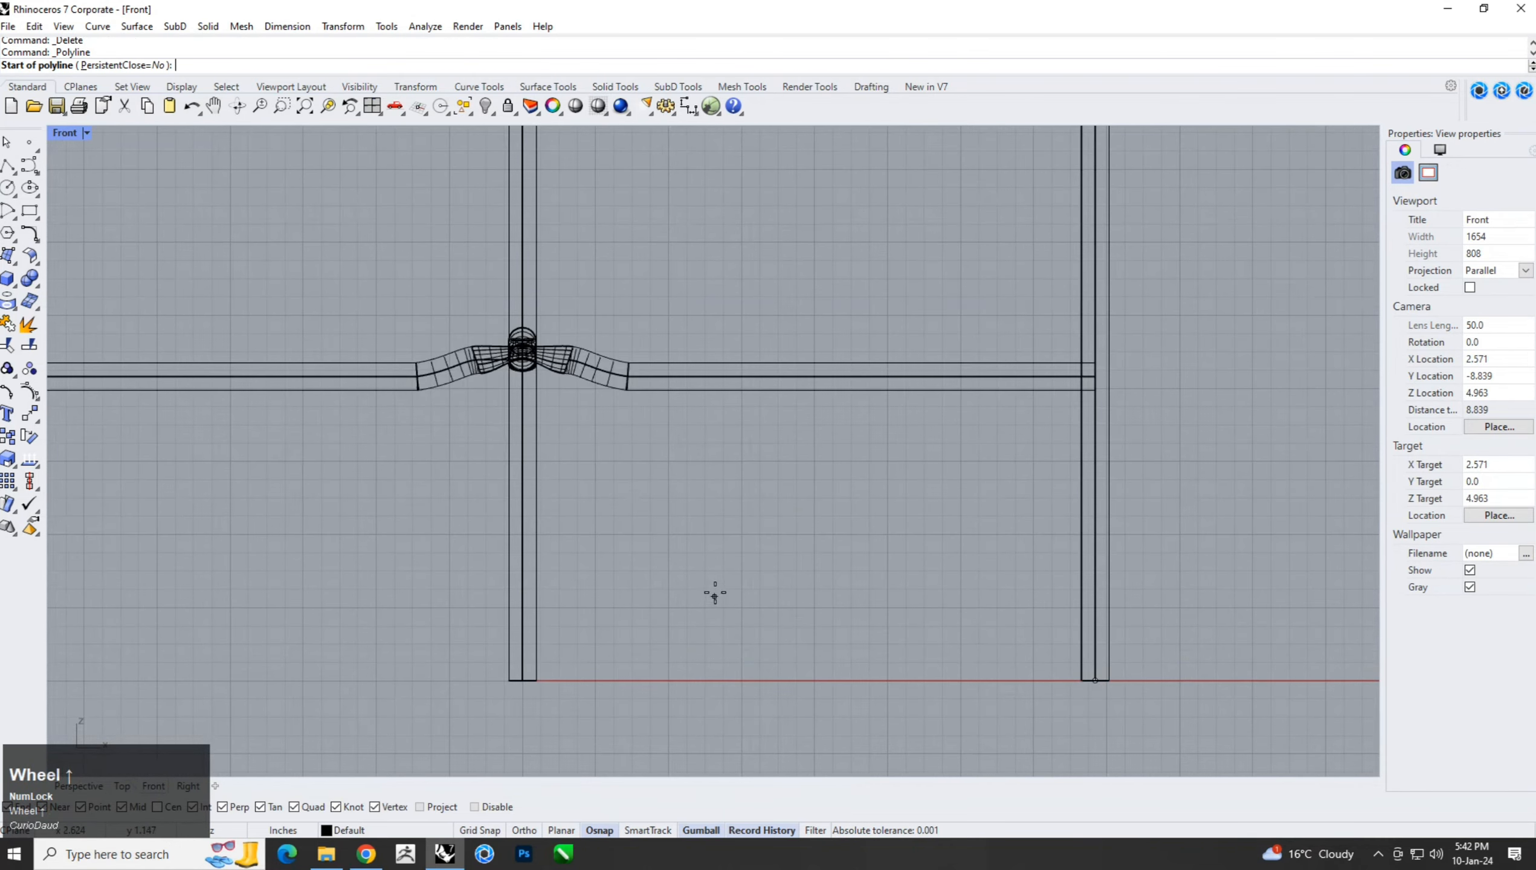
left_click(741, 452)
left_click(741, 498)
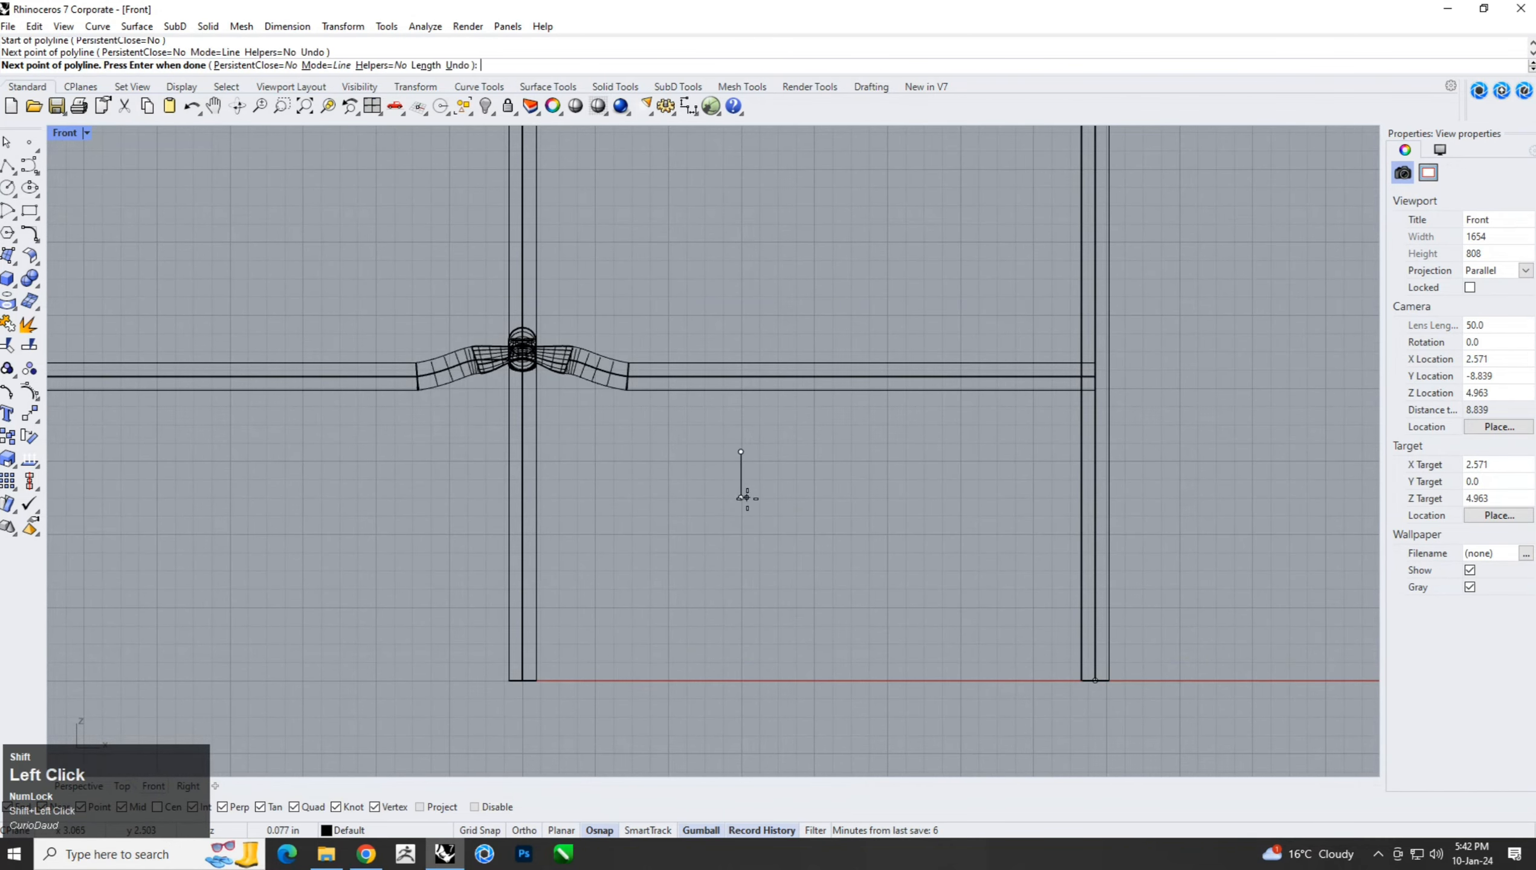
scroll(745, 479, "up", 3)
key("Return")
Create a flat-capped pipe about 0.23 in in diameter along the short vertical line.
left_click(712, 508)
type("pipe")
key("Return")
left_click(754, 552)
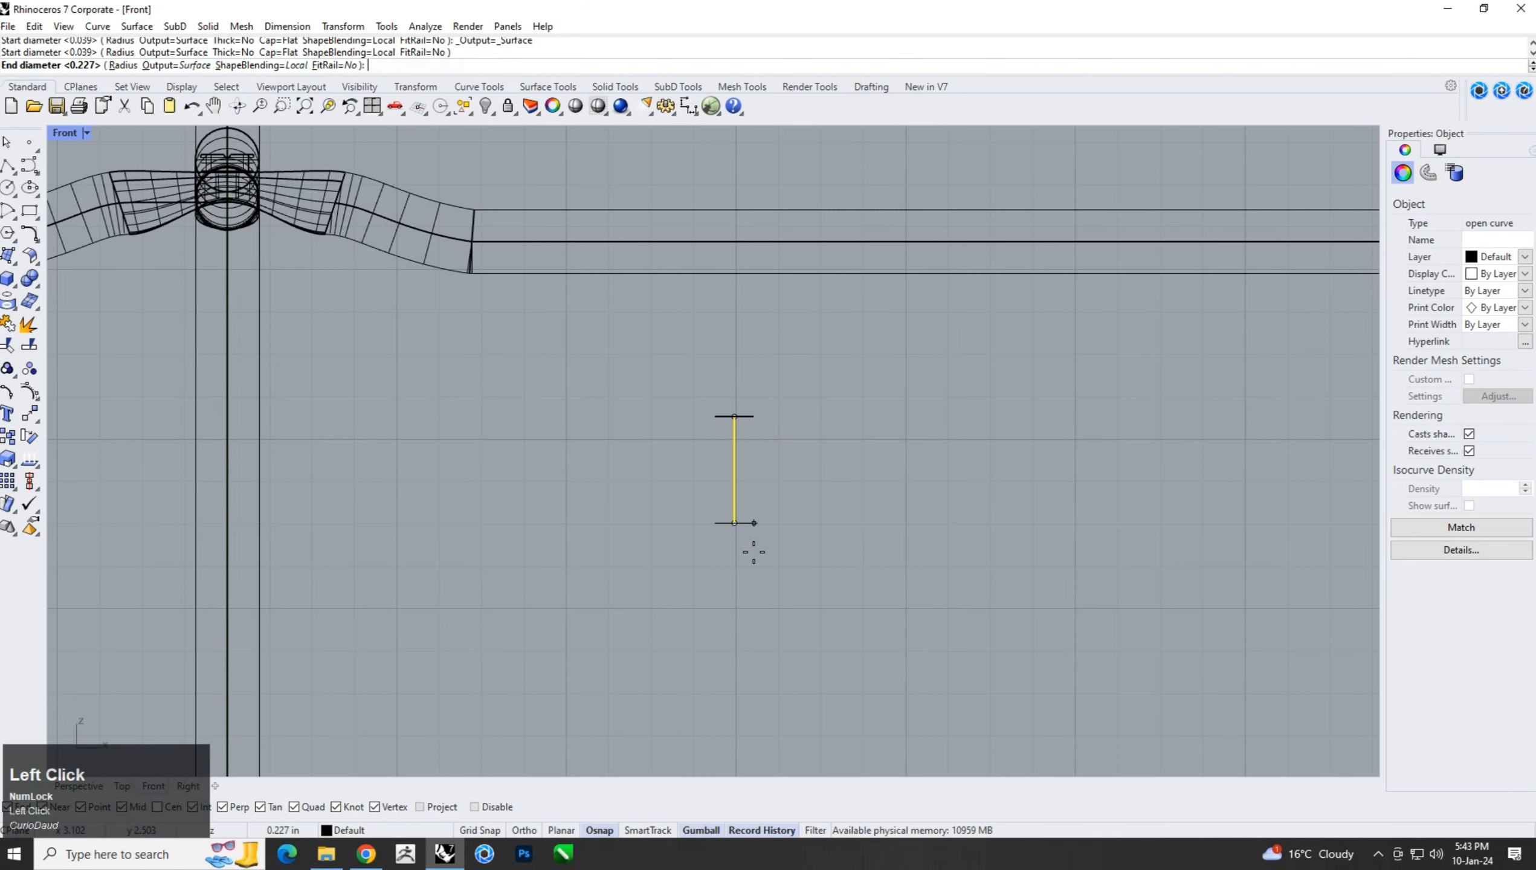
right_click(753, 552)
right_click(753, 552)
left_click(95, 161)
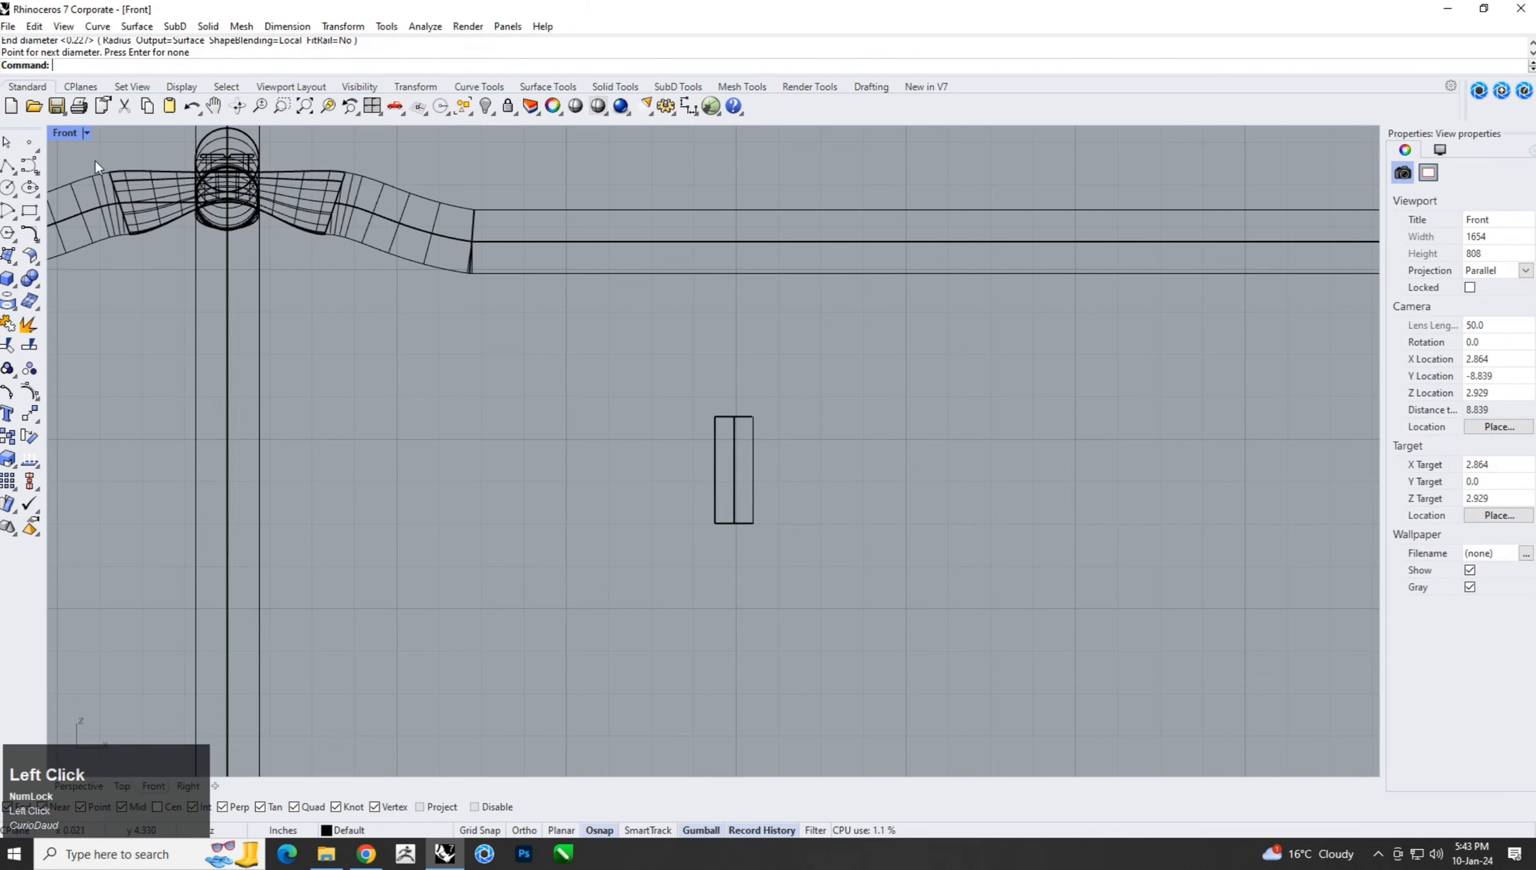
Set the Front view to Shaded display and select the short vertical cylinder.
left_click(86, 133)
left_click(92, 211)
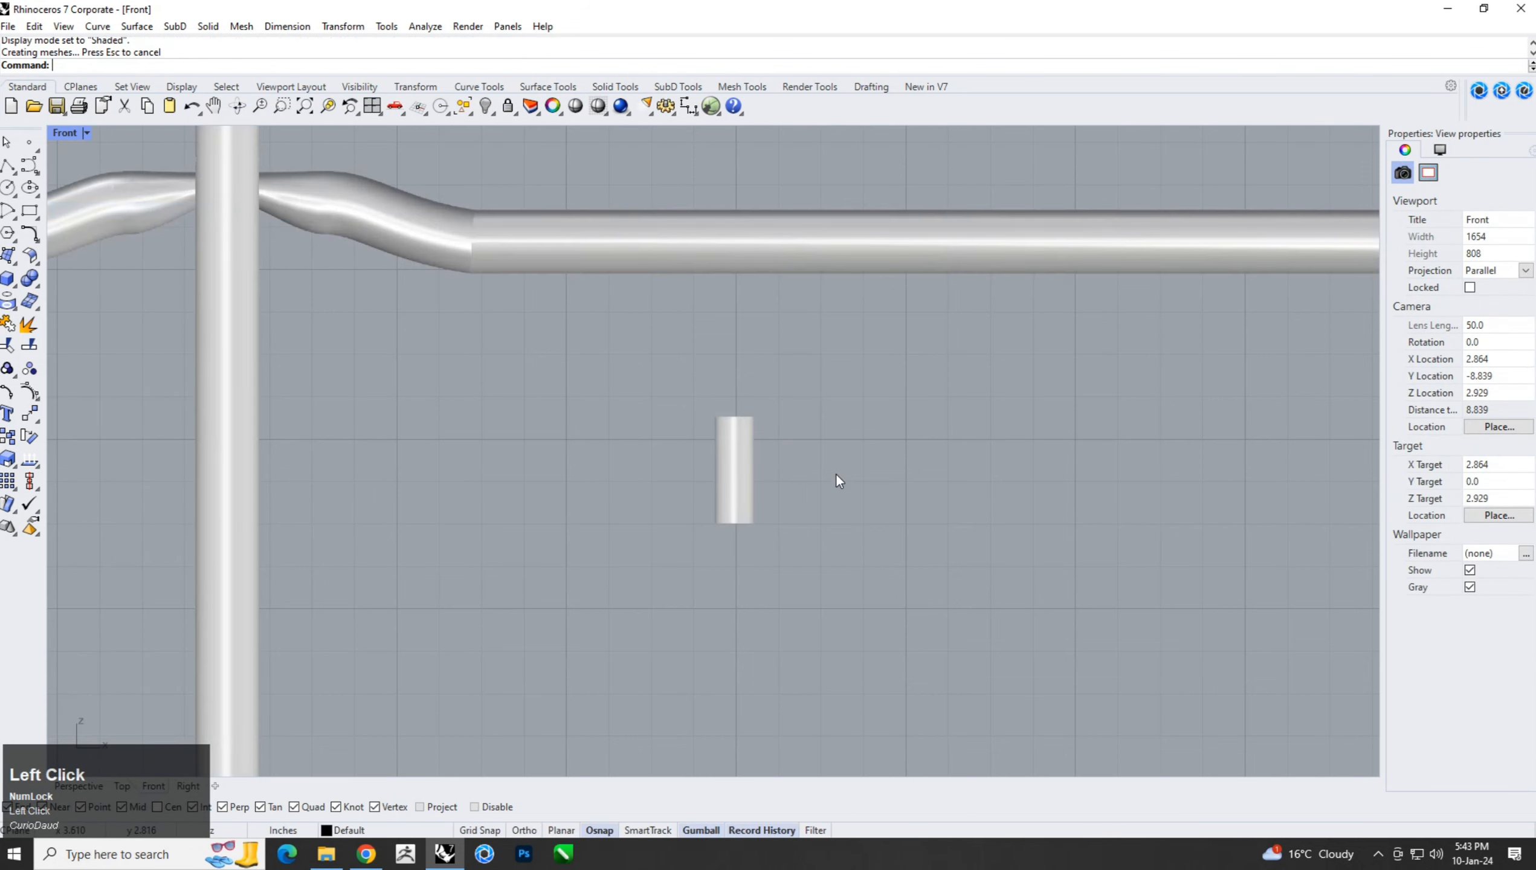
scroll(835, 473, "up", 4)
left_click(773, 466)
left_click(97, 26)
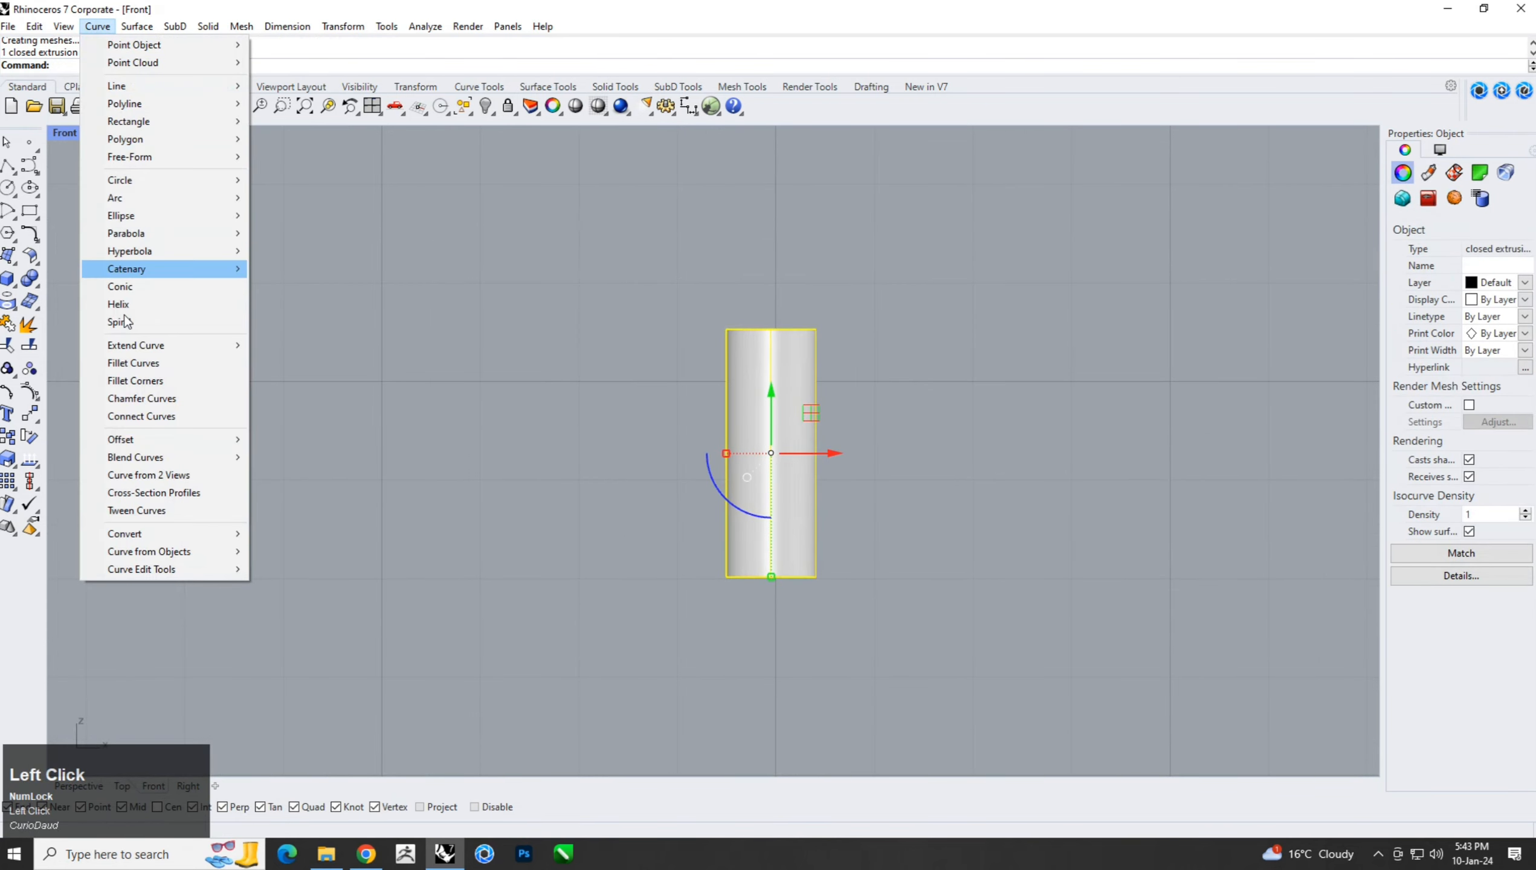
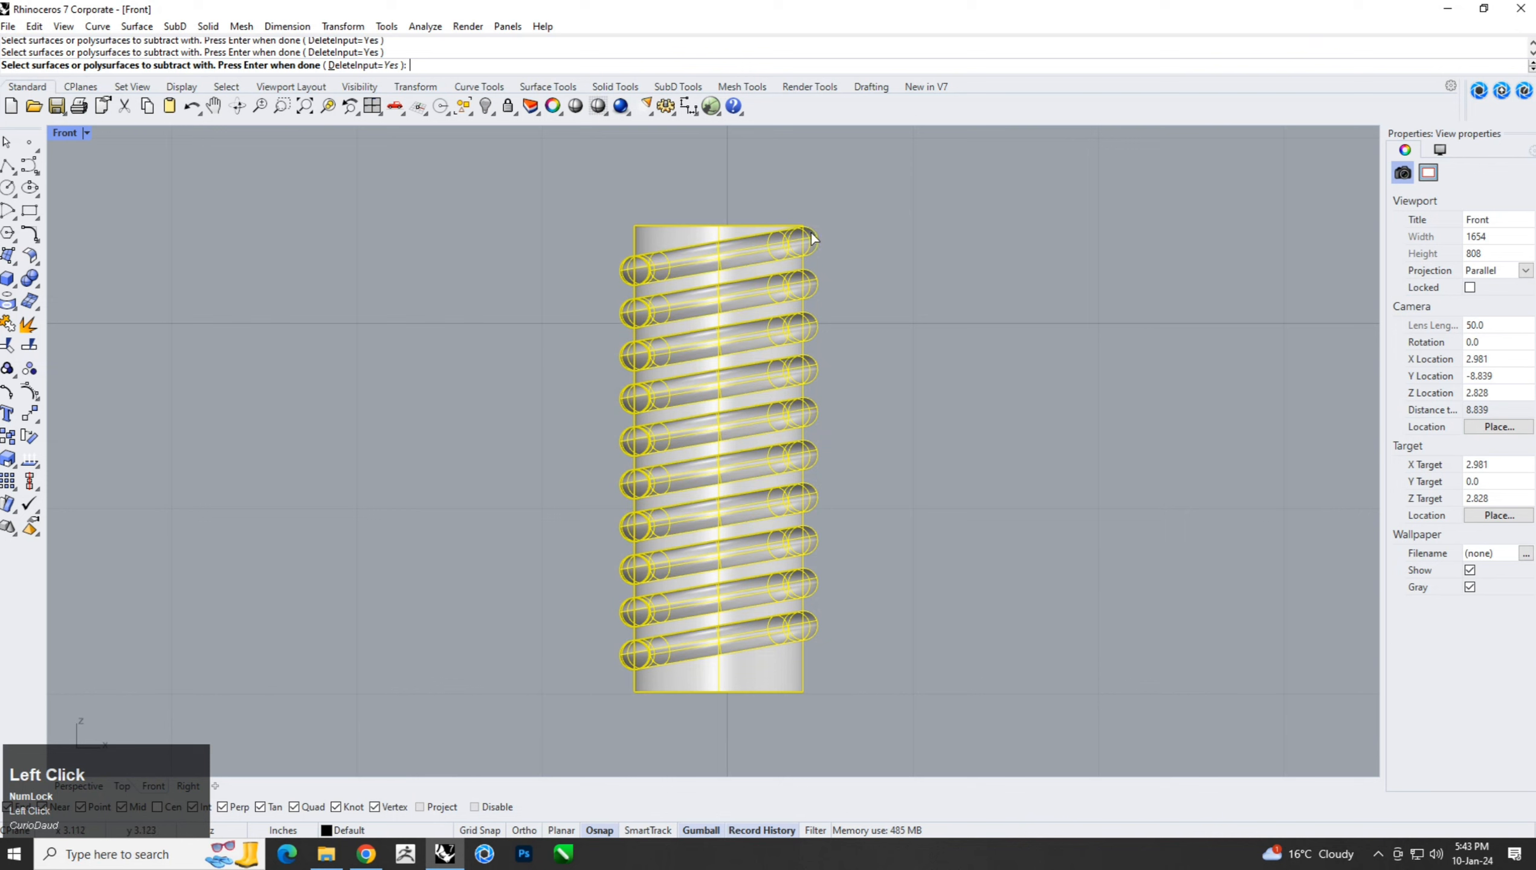
Subtract the helical pipe from the short cylinder to cut its thread, and delete the leftover curve.
right_click(878, 237)
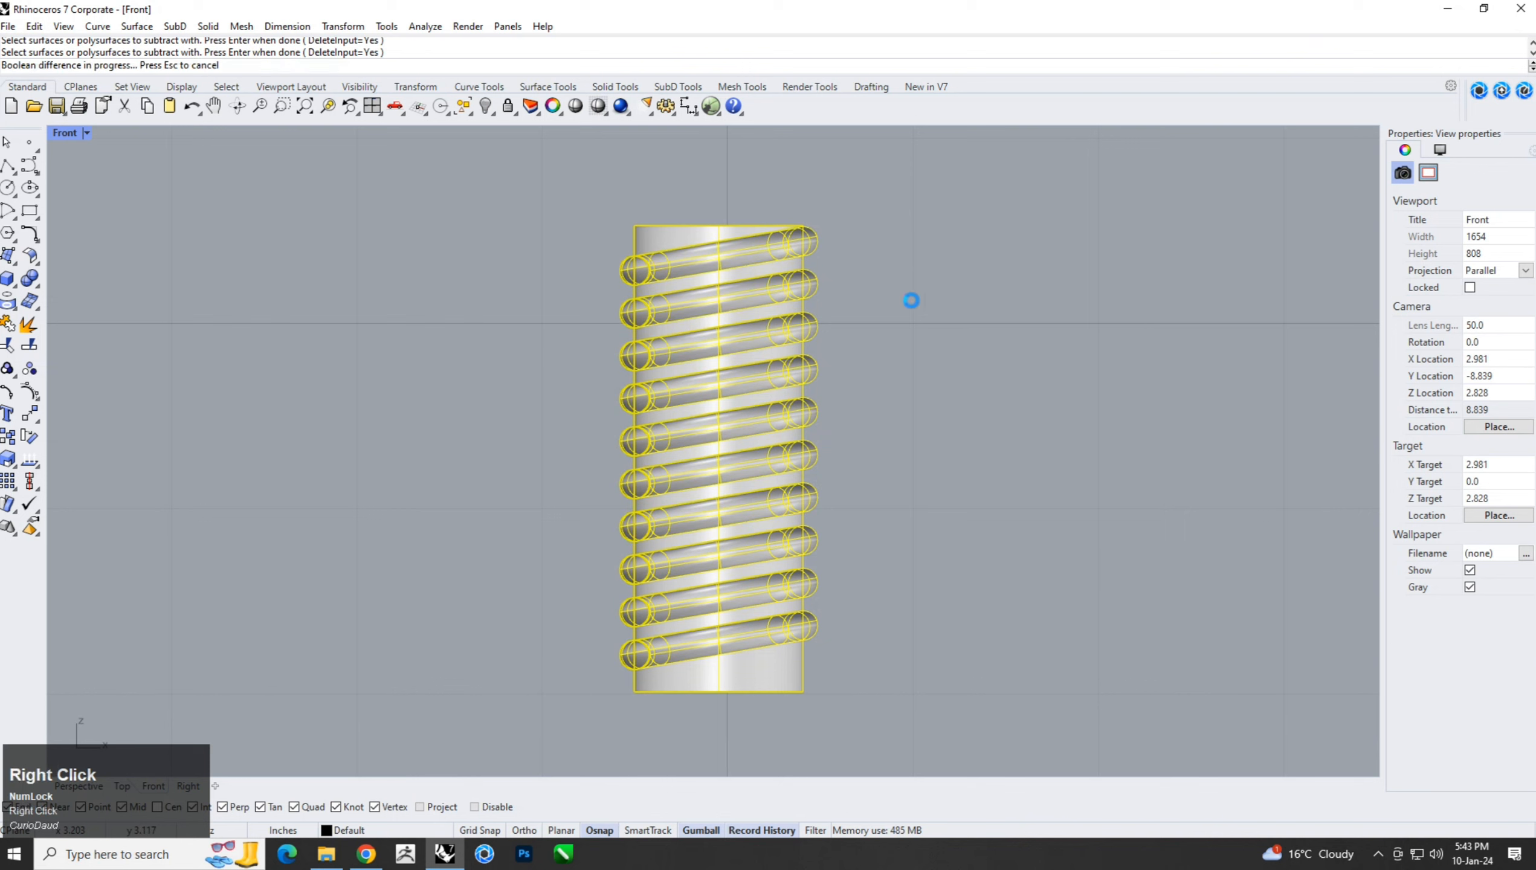
left_click(883, 469)
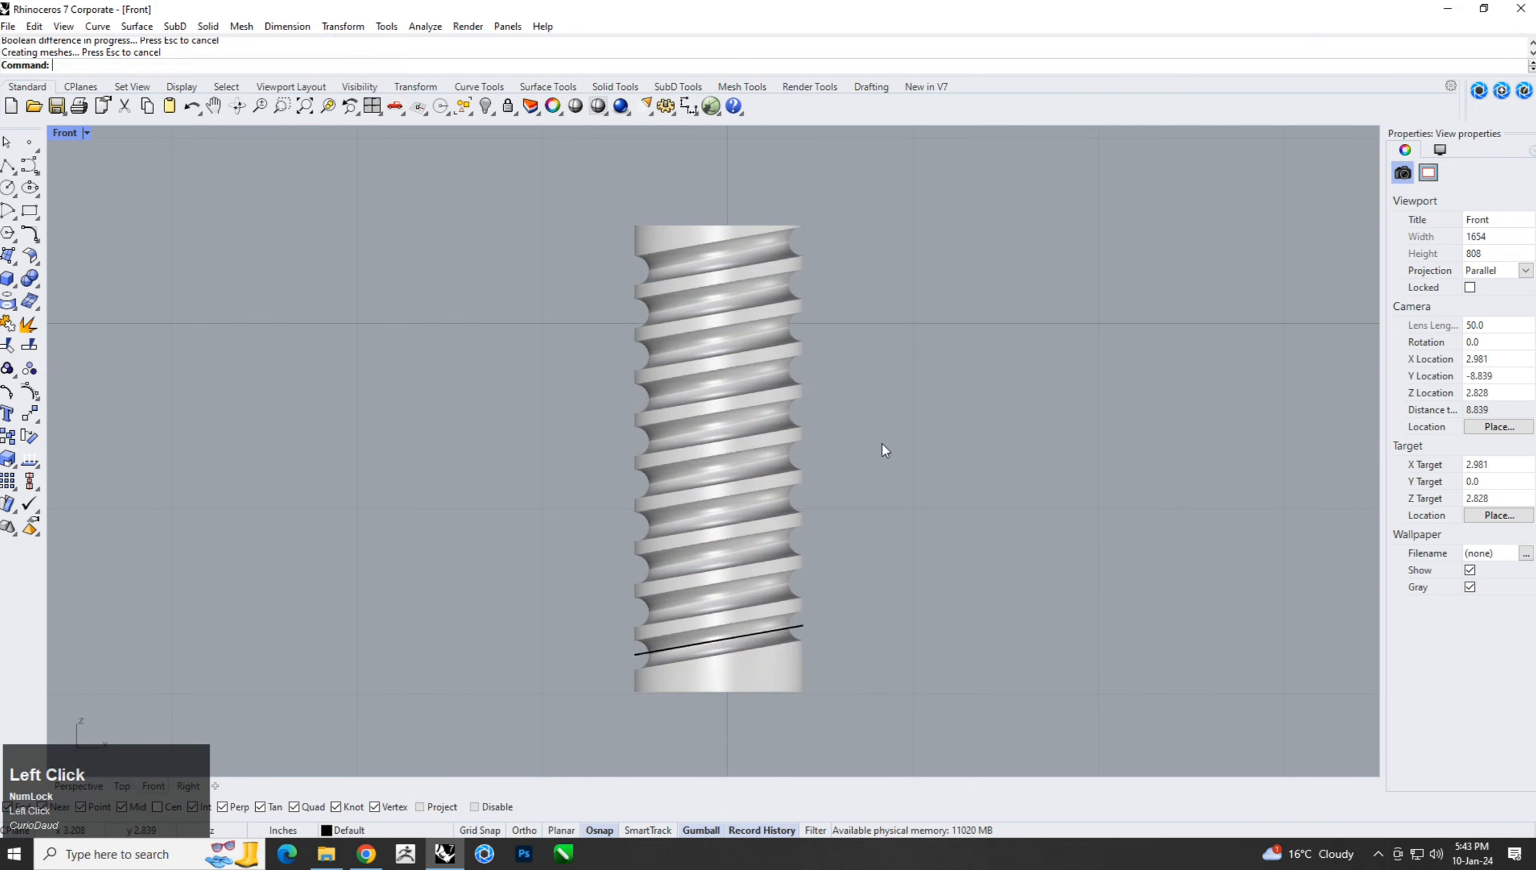
left_click_drag(524, 449, 1042, 748)
key("Delete")
Align the threaded cylinder by its vertical centre to point 0.
left_click(778, 454)
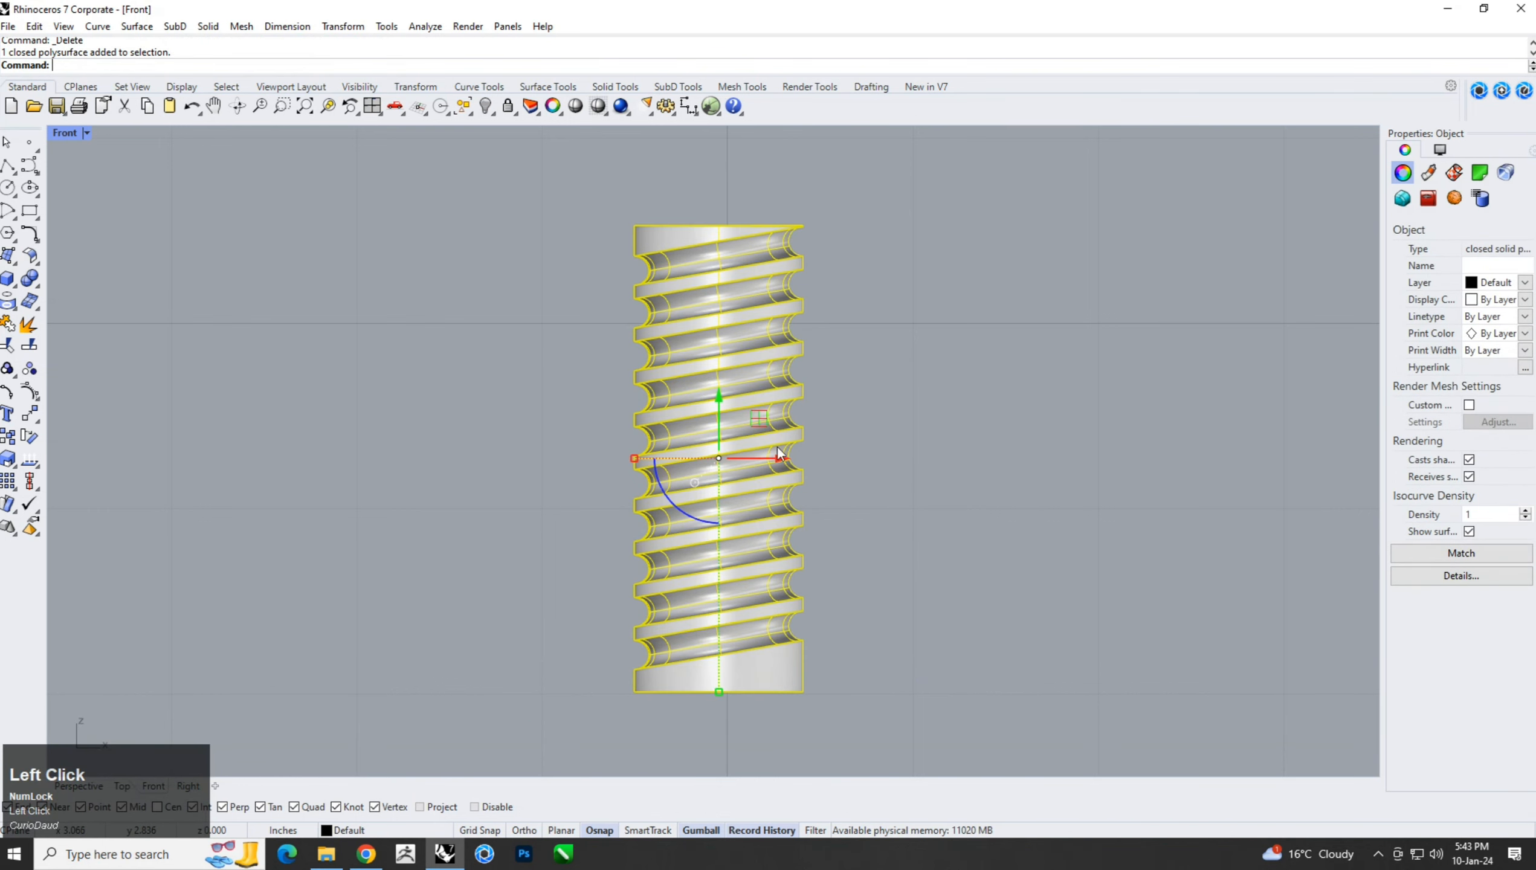
scroll(777, 456, "down", 8)
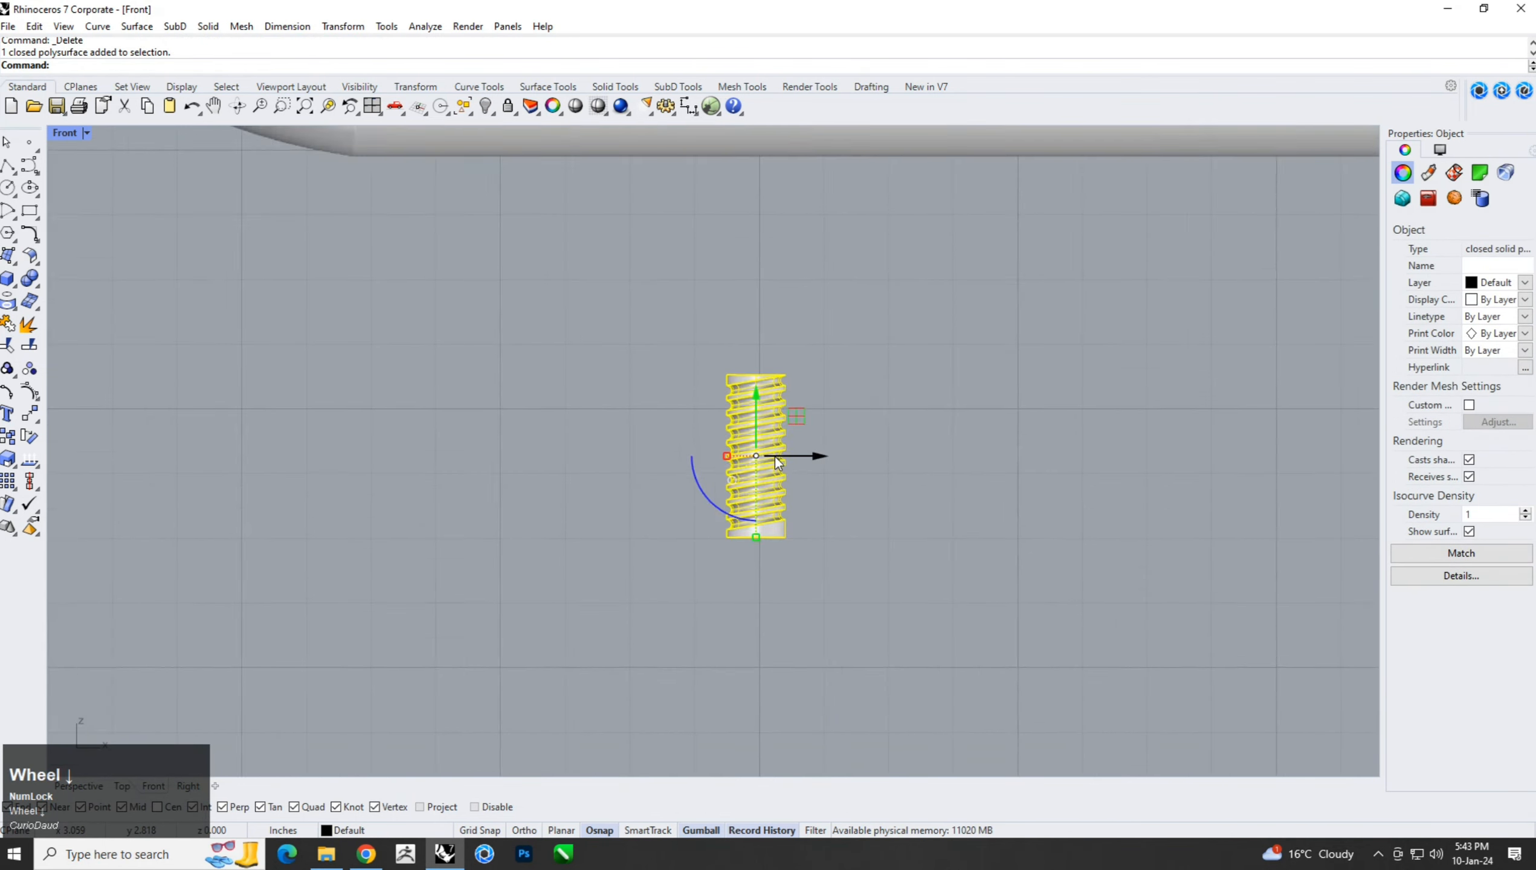
left_click(38, 489)
left_click(74, 516)
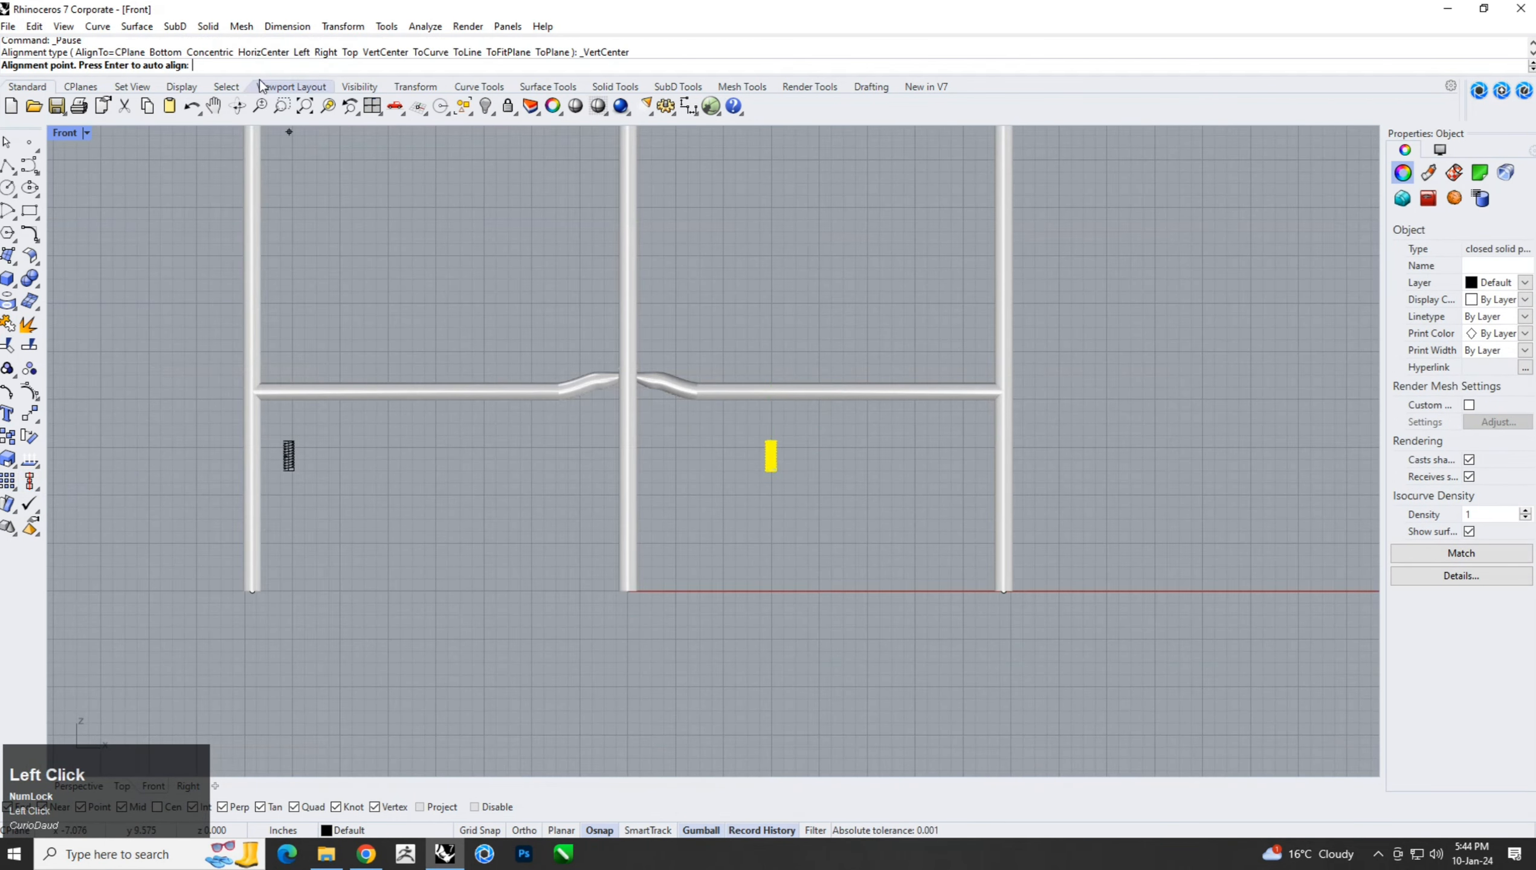
type("0")
key("Return")
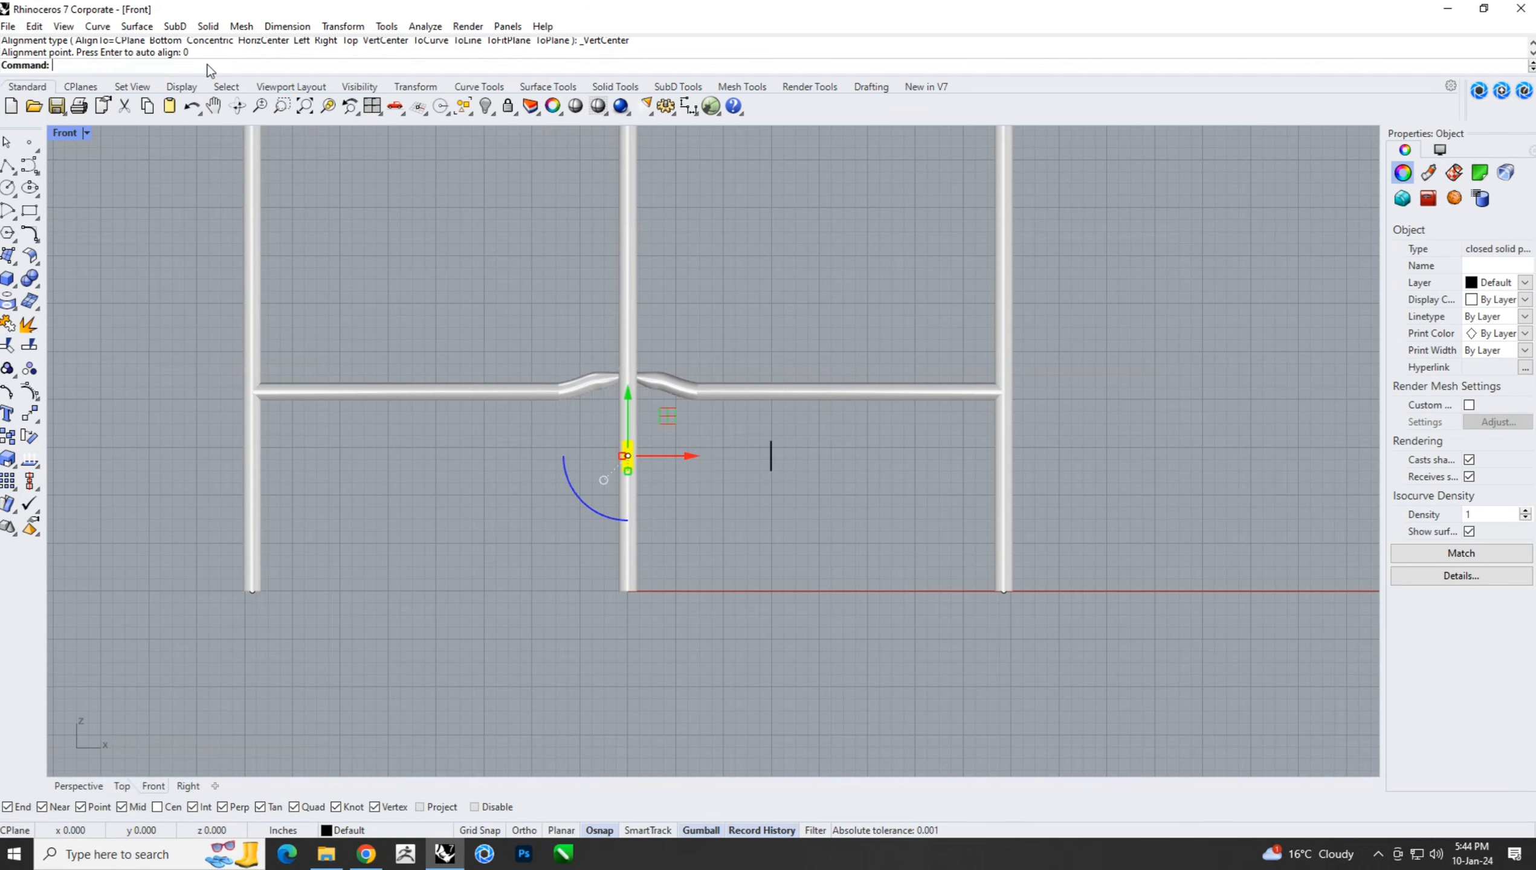
With the Front view in Wireframe, move the threaded cylinder up beneath the screw head and scale it uniformly to fit.
scroll(636, 408, "up", 2)
left_click(67, 132)
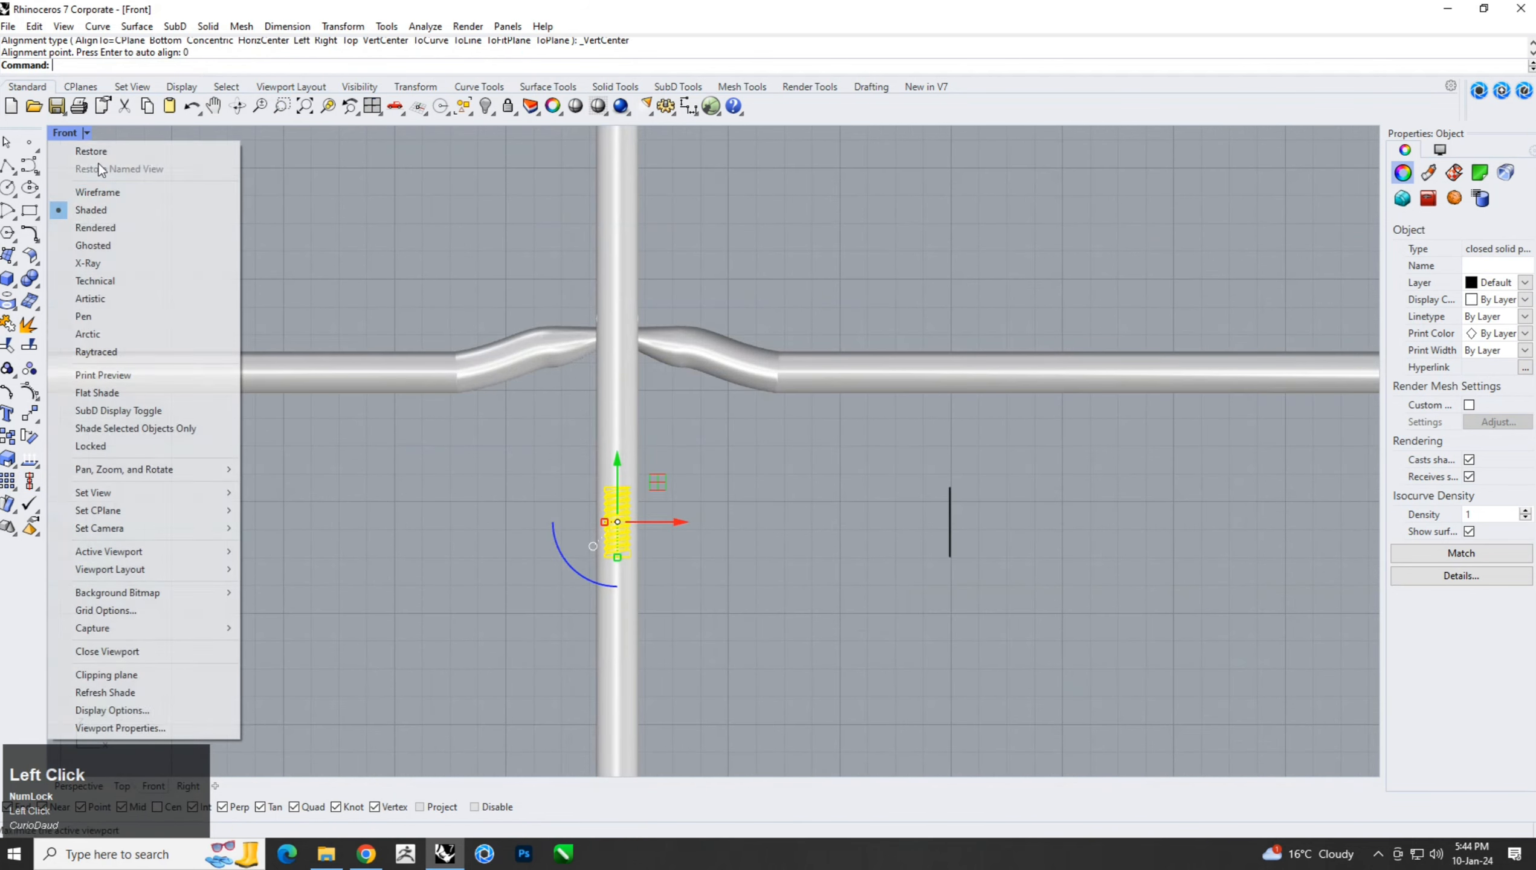
left_click(110, 194)
scroll(549, 404, "up", 3)
left_click_drag(660, 543, 711, 309)
scroll(669, 399, "up", 2)
left_click_drag(662, 438, 676, 421, "shift")
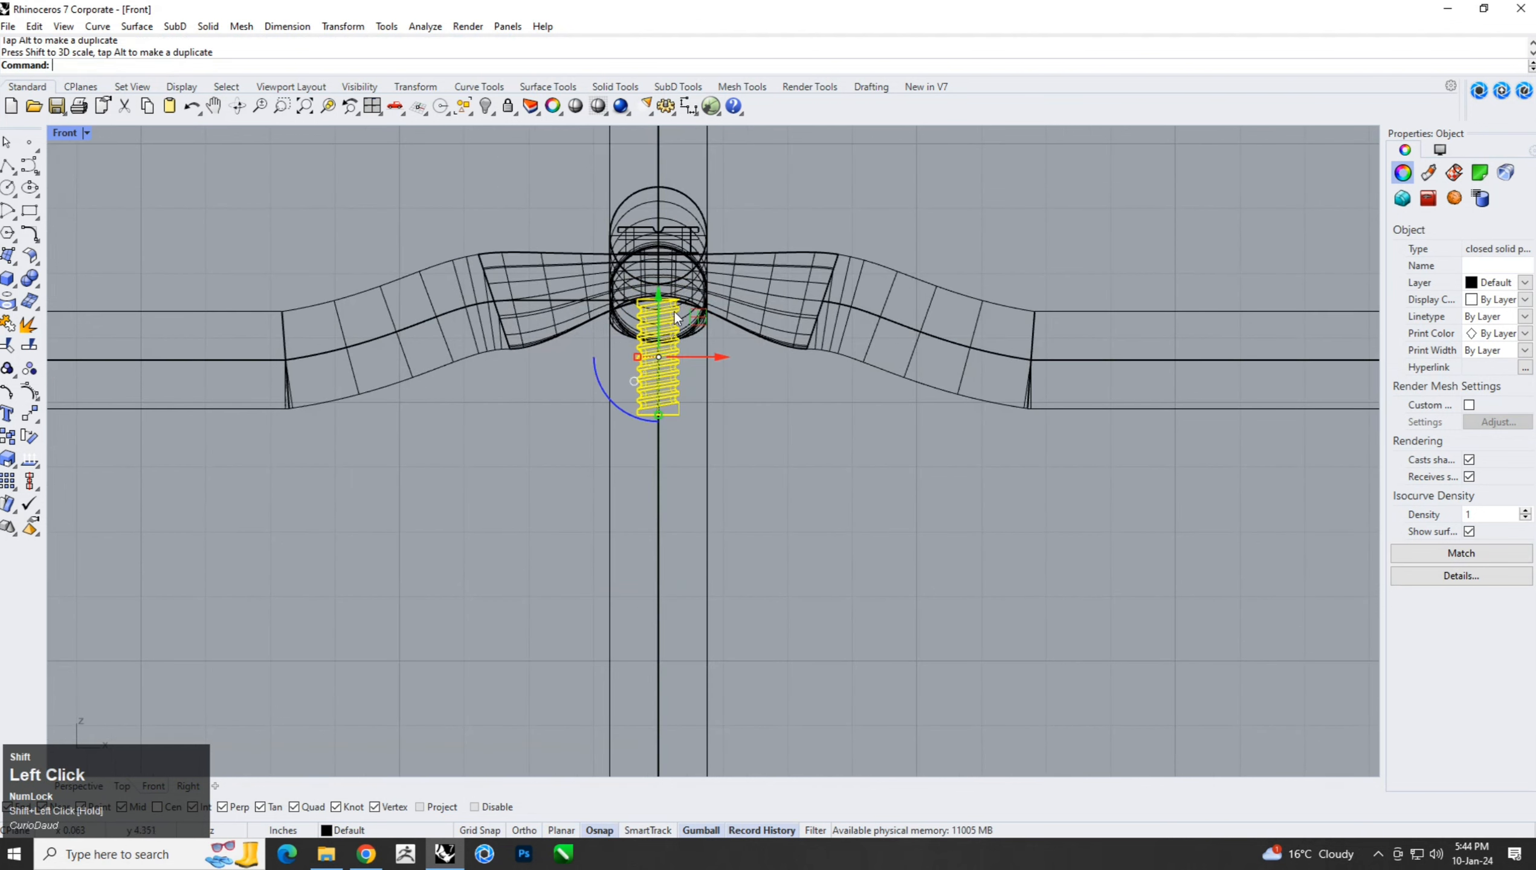
left_click_drag(664, 292, 665, 267)
scroll(733, 415, "down", 8)
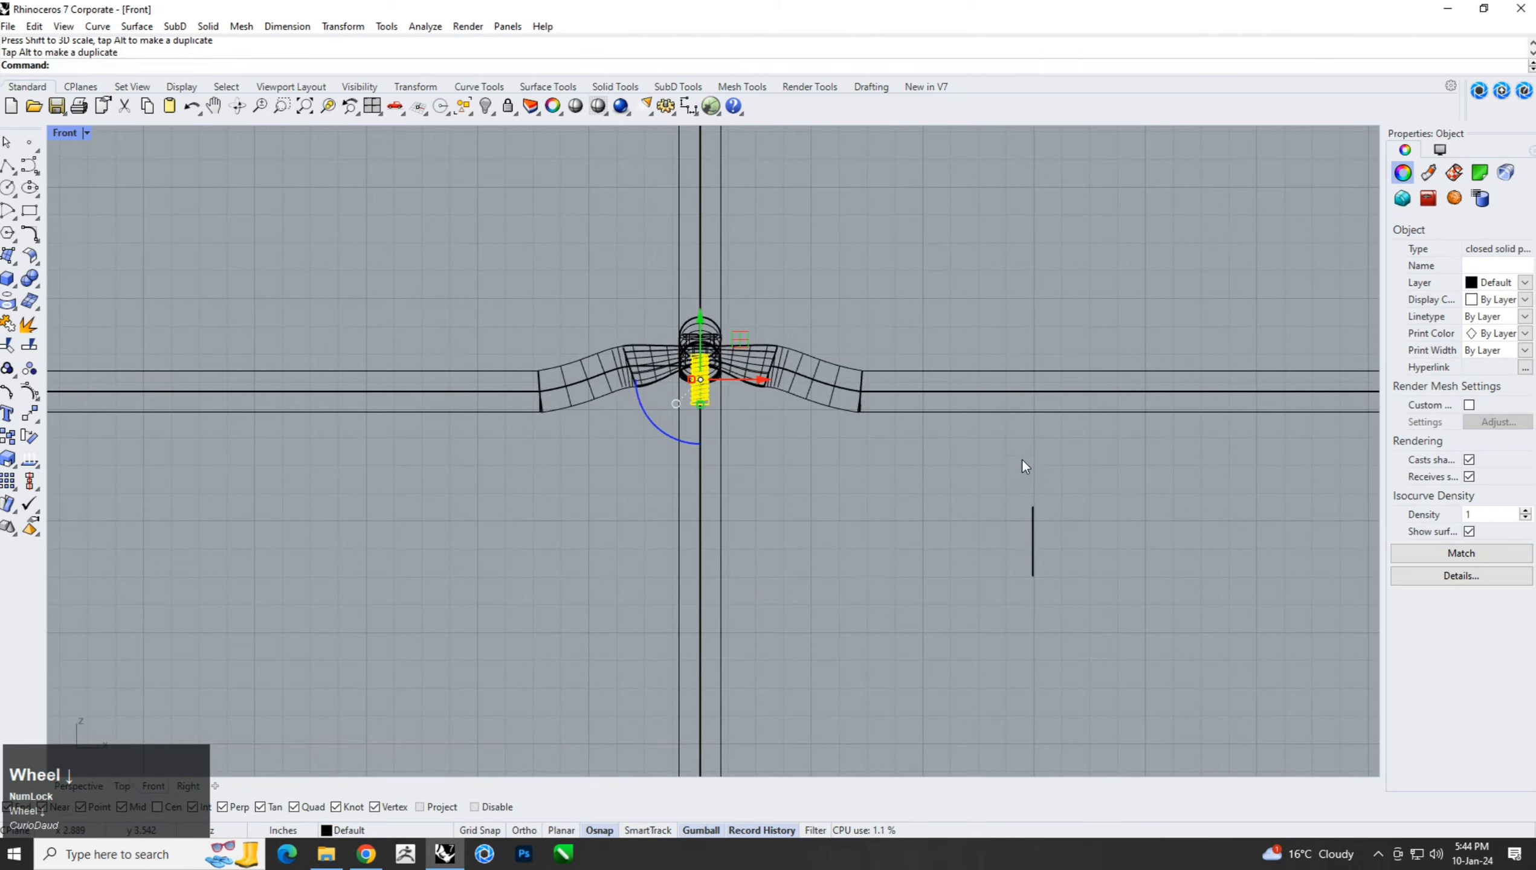
Delete the leftover short vertical line beside the frame and return to the Perspective view.
left_click_drag(1075, 478, 969, 555)
key("Delete")
left_click(64, 788)
right_click_drag(575, 515, 504, 454)
scroll(639, 477, "down", 5)
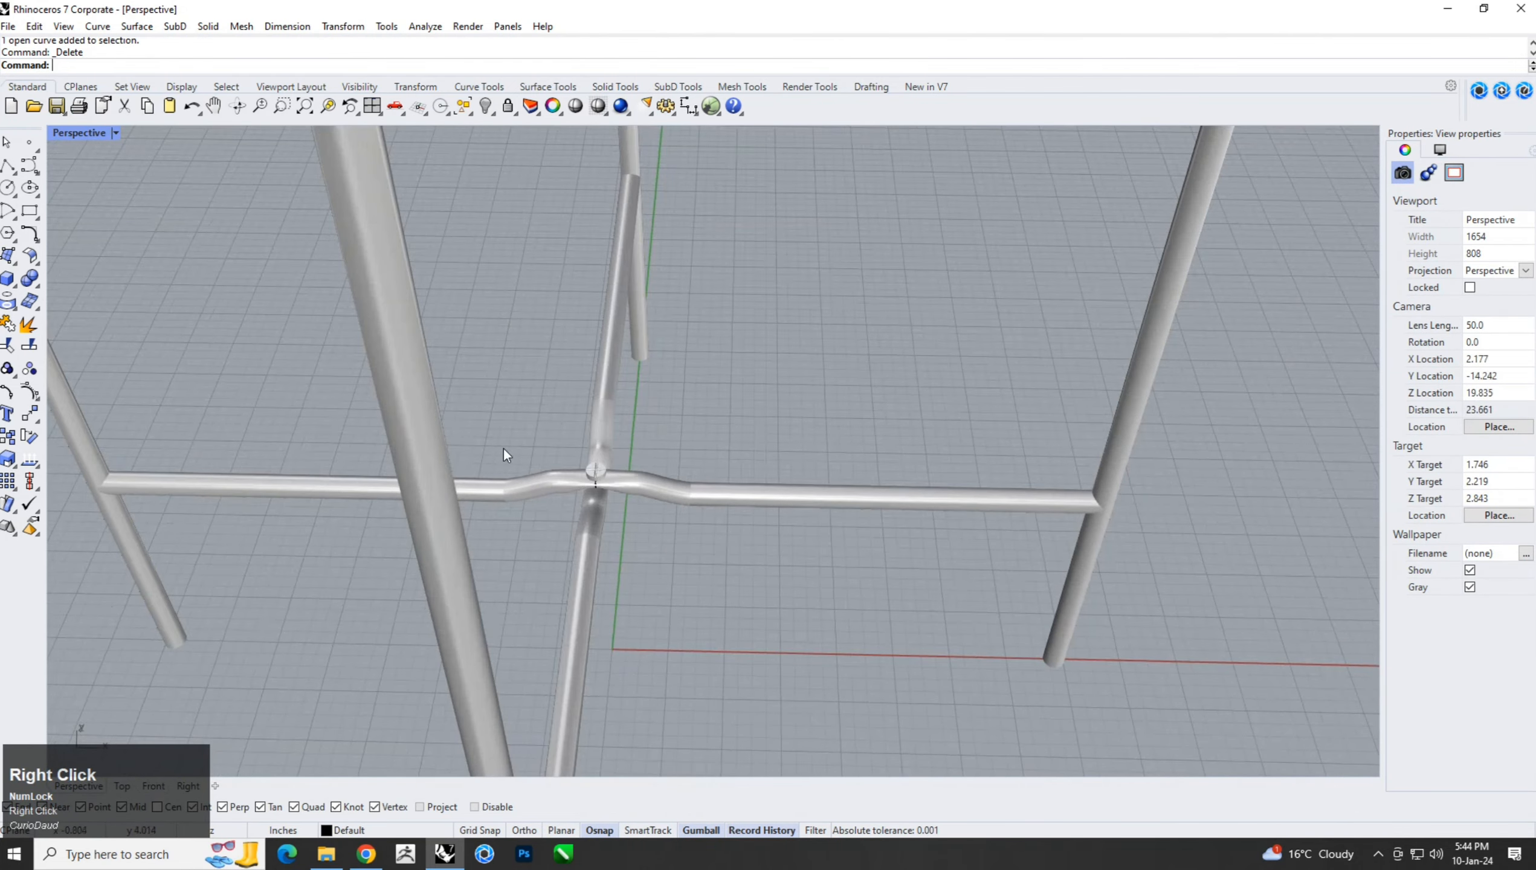
In the Top view, draw an inscribed eight-sided polygon centred at 0, about 0.17 in in radius, around the screw head.
left_click(17, 241)
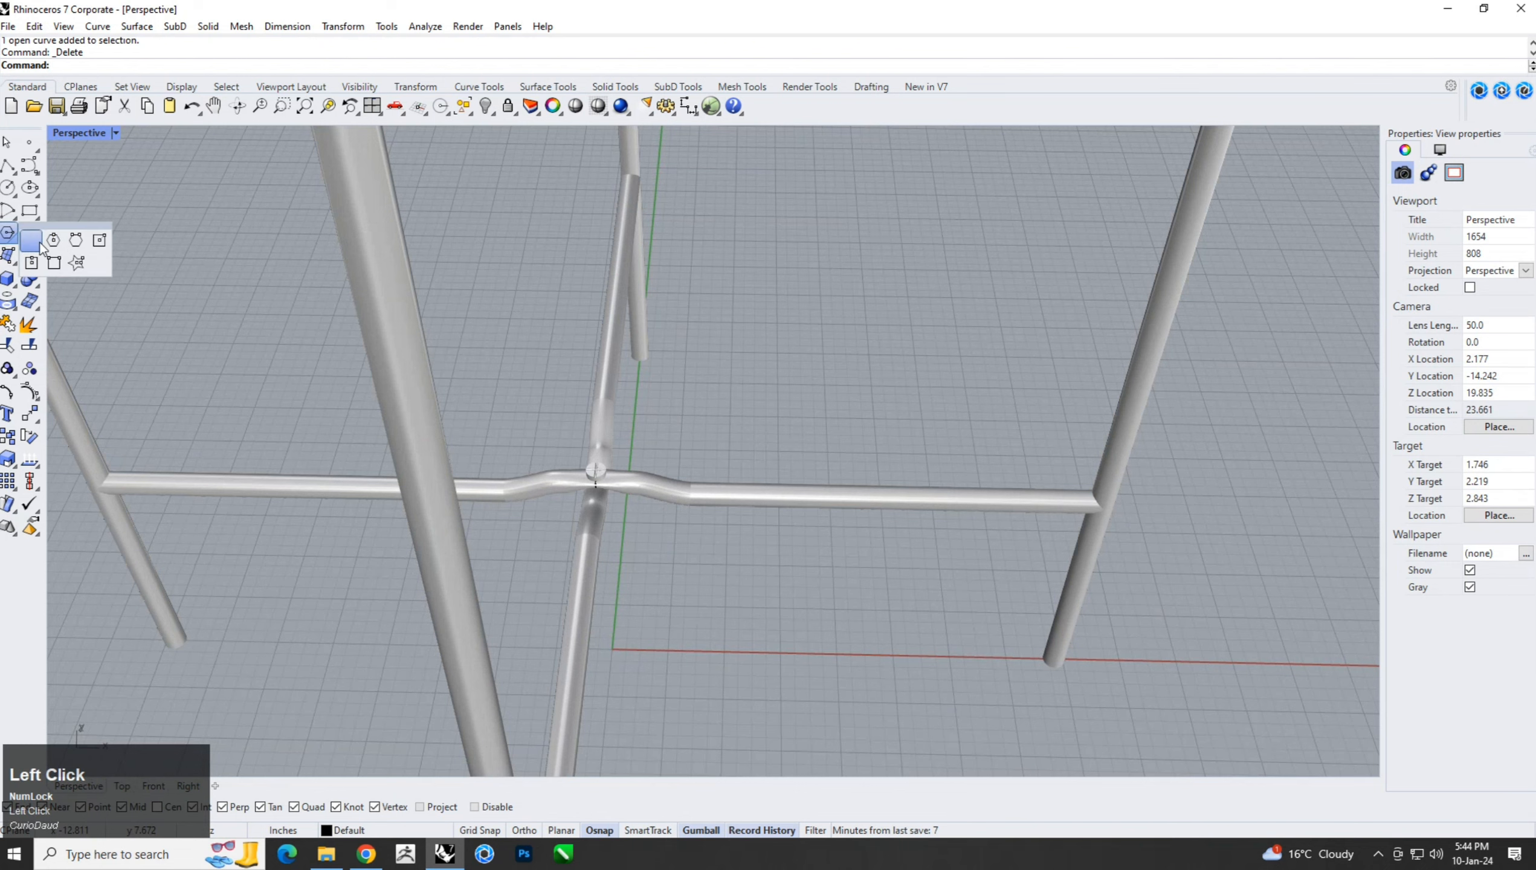
left_click(38, 243)
left_click(126, 787)
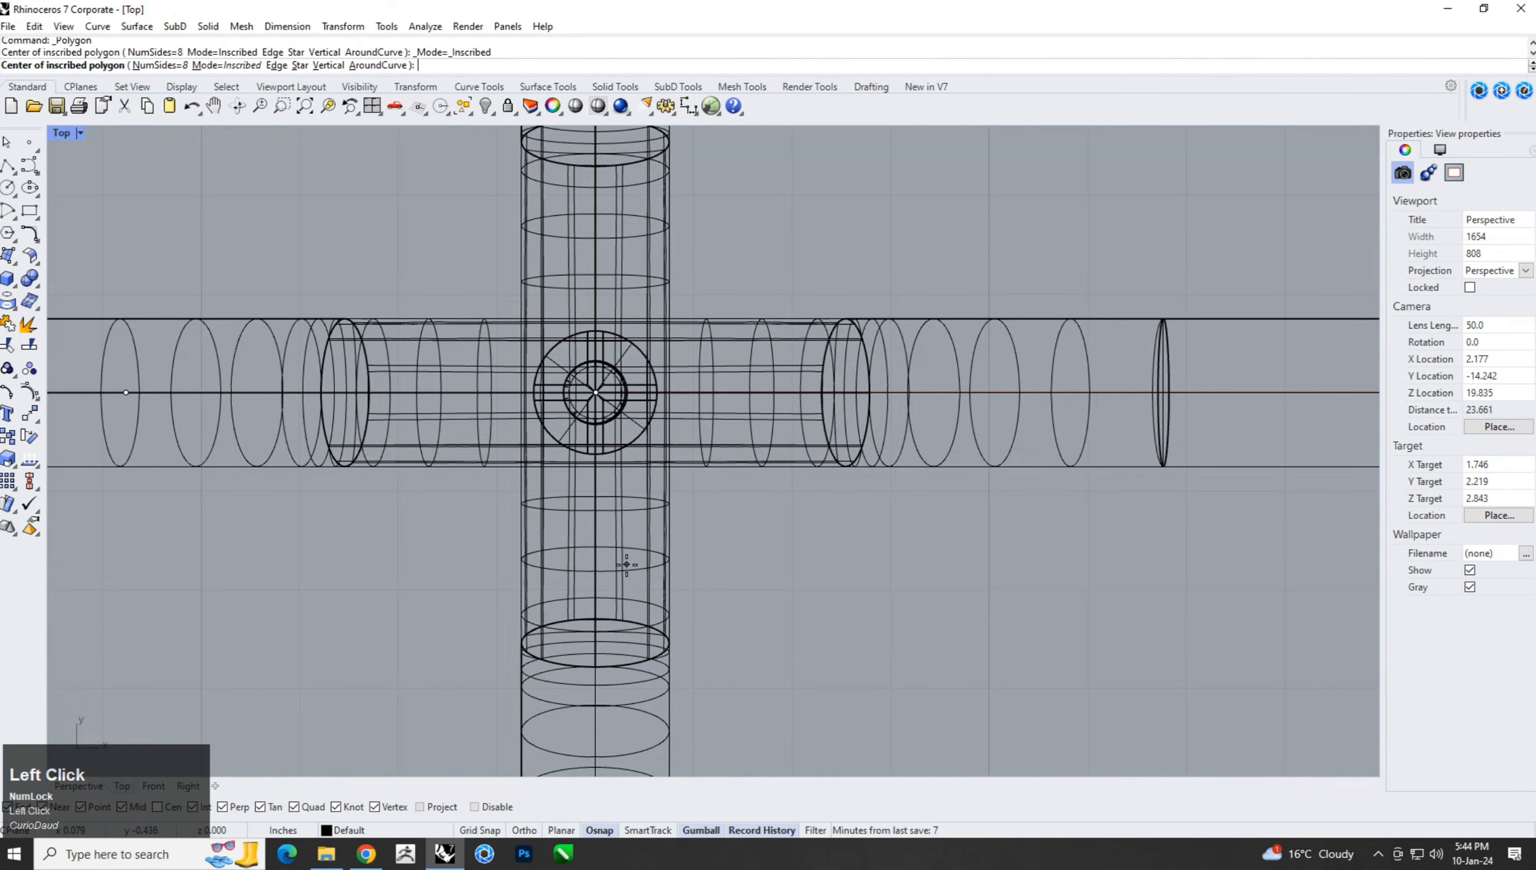
type("0")
key("Return")
scroll(645, 399, "up", 3, "shift")
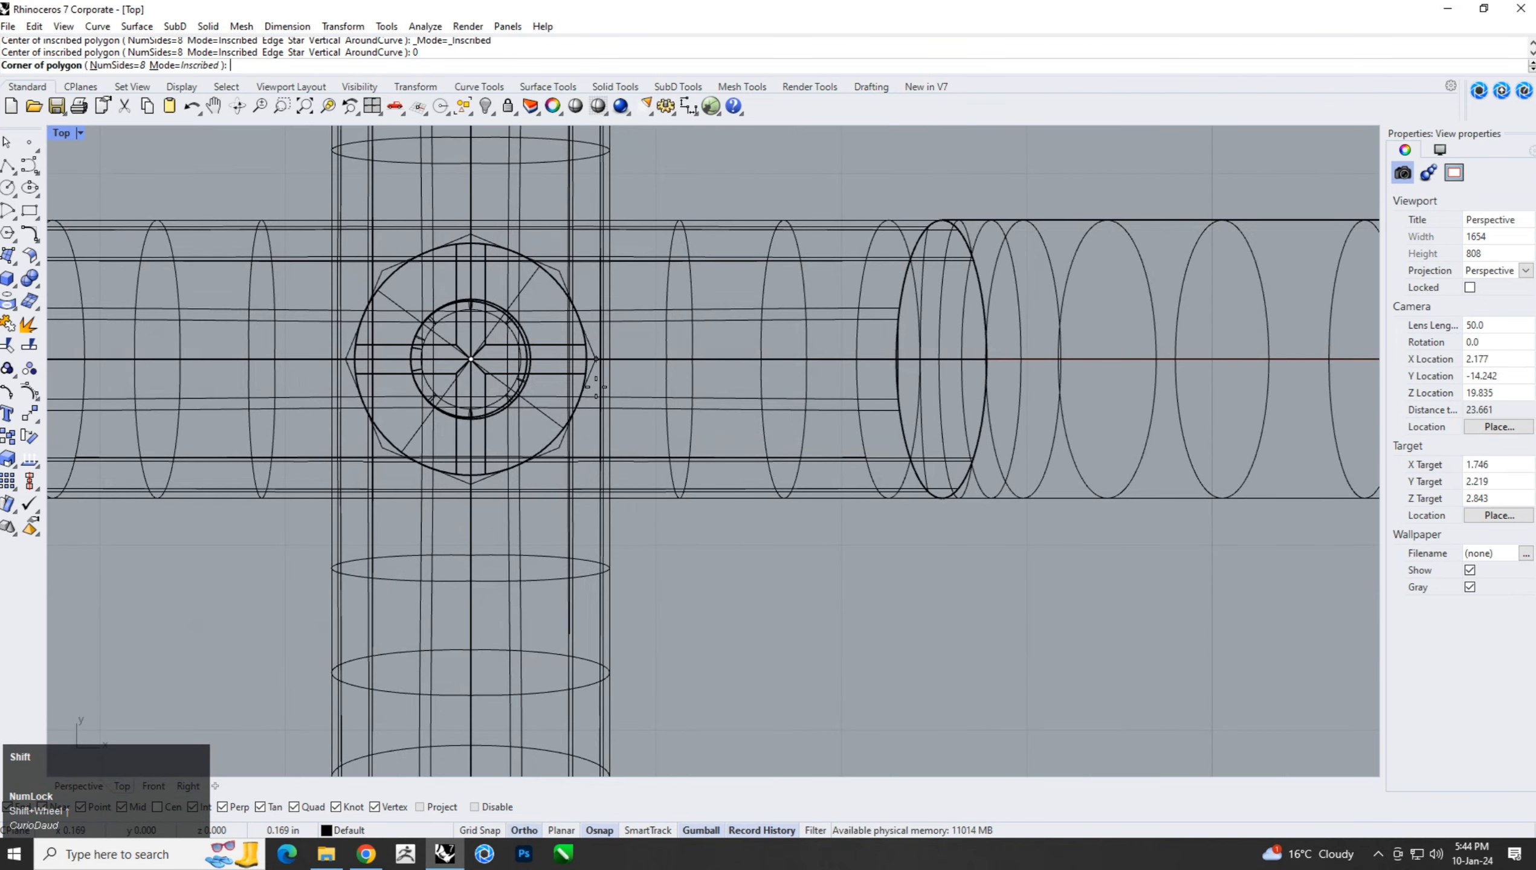
left_click(602, 393, "shift")
Draw a circle about 0.17 in in diameter at the polygon's centre, slightly larger than the threaded cylinder.
left_click(8, 189)
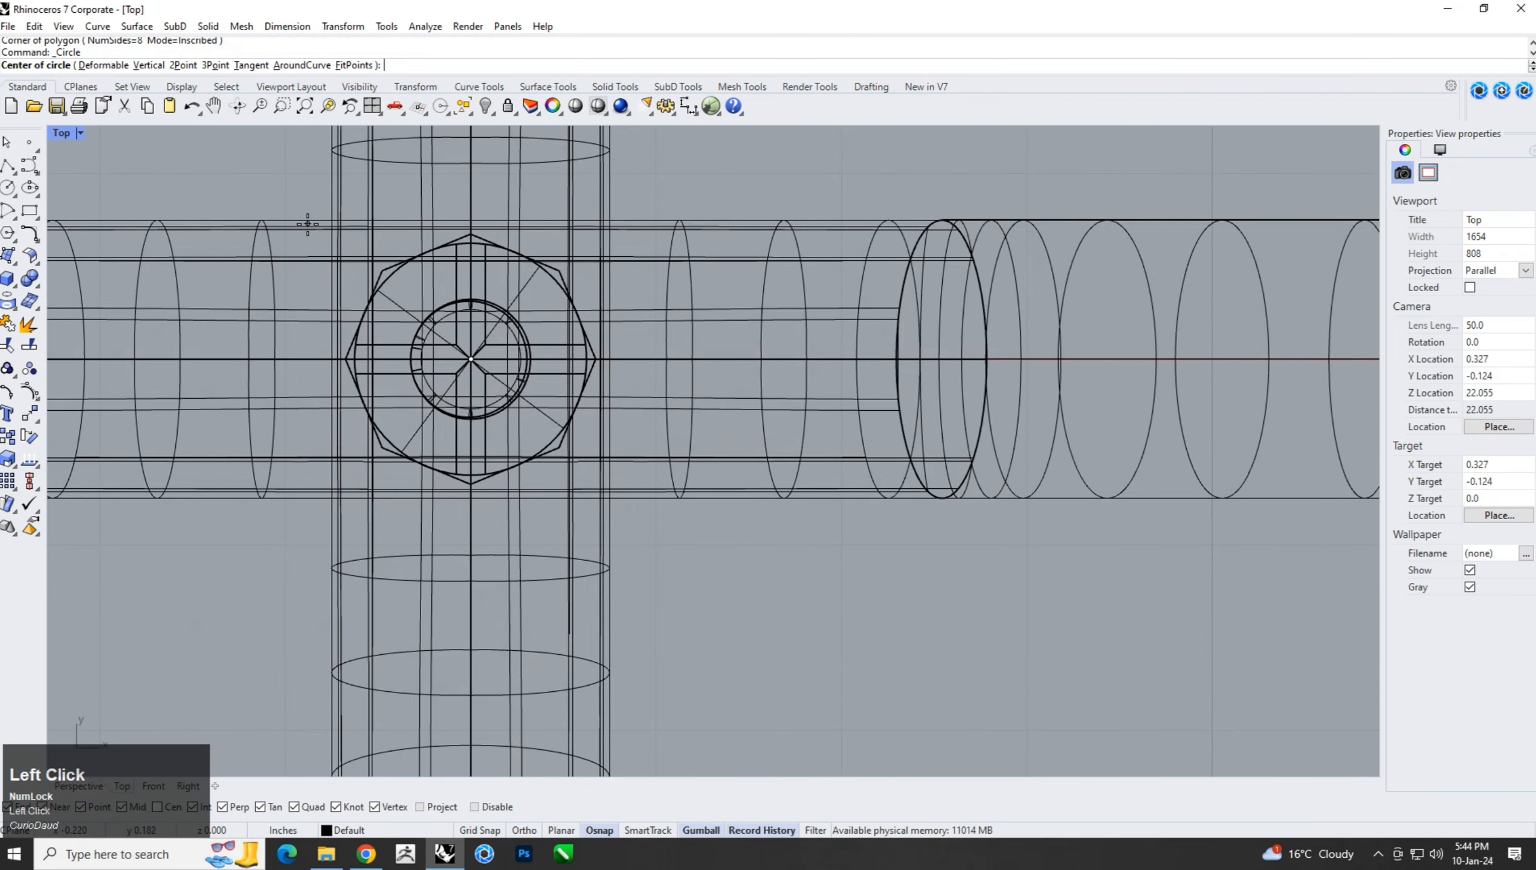
left_click(470, 359)
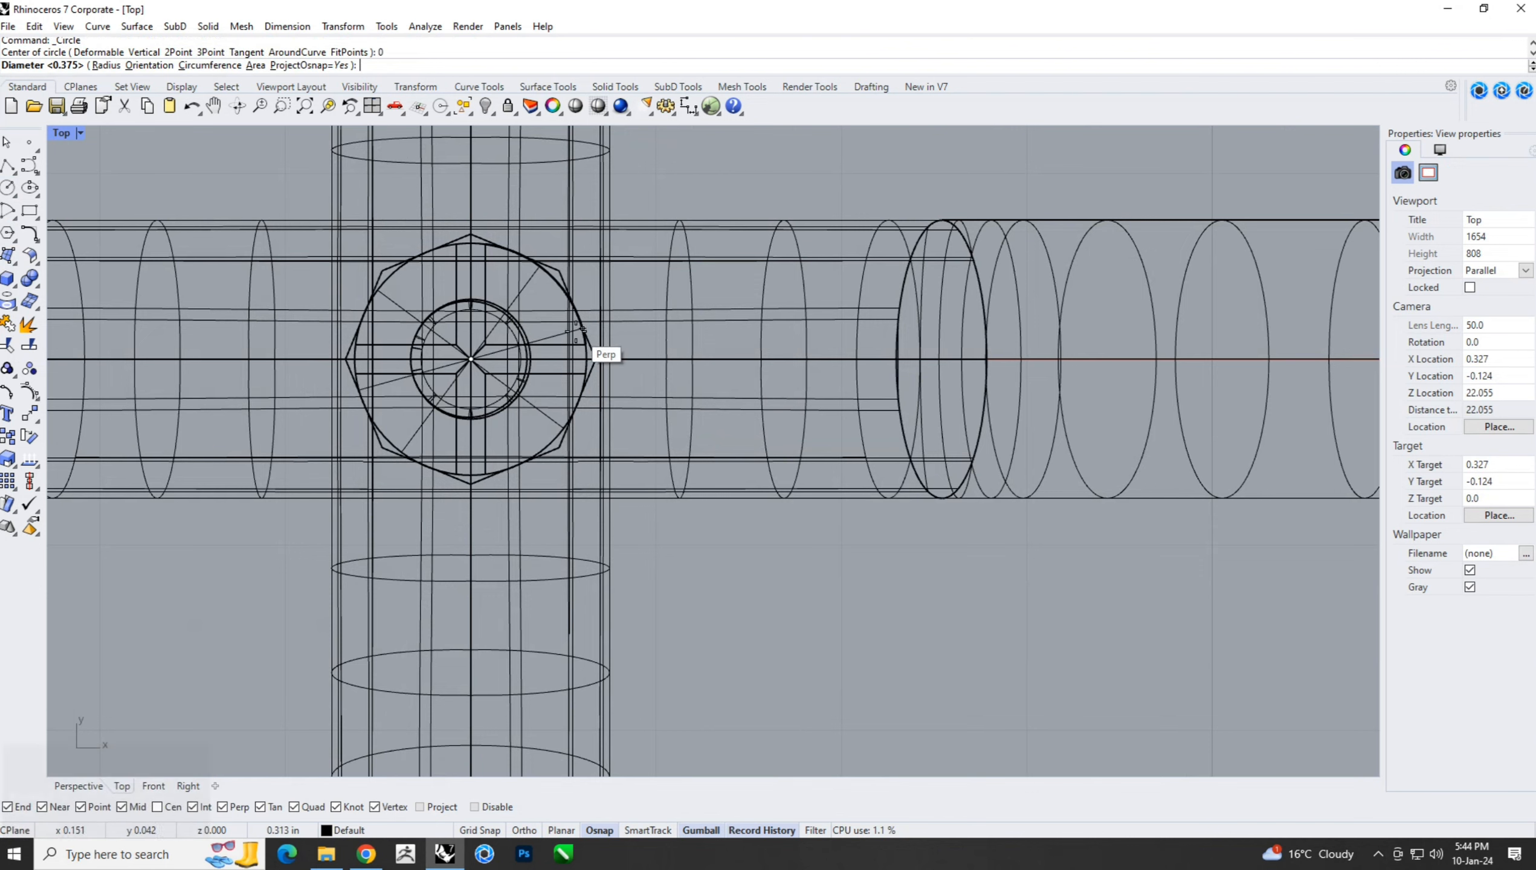
scroll(534, 333, "up", 3)
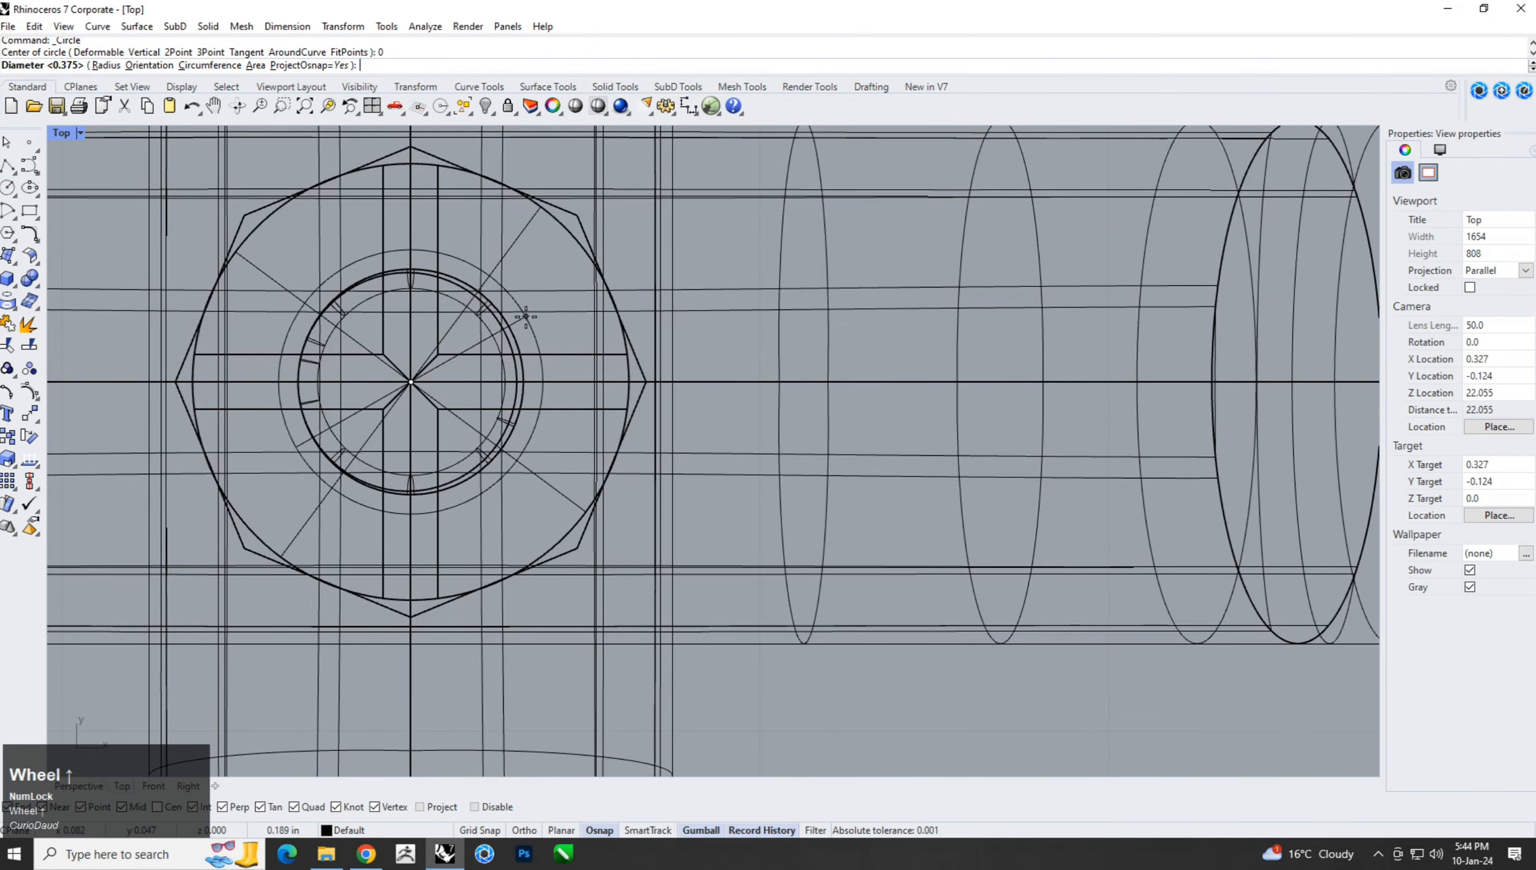
scroll(524, 315, "up", 5)
left_click(505, 334)
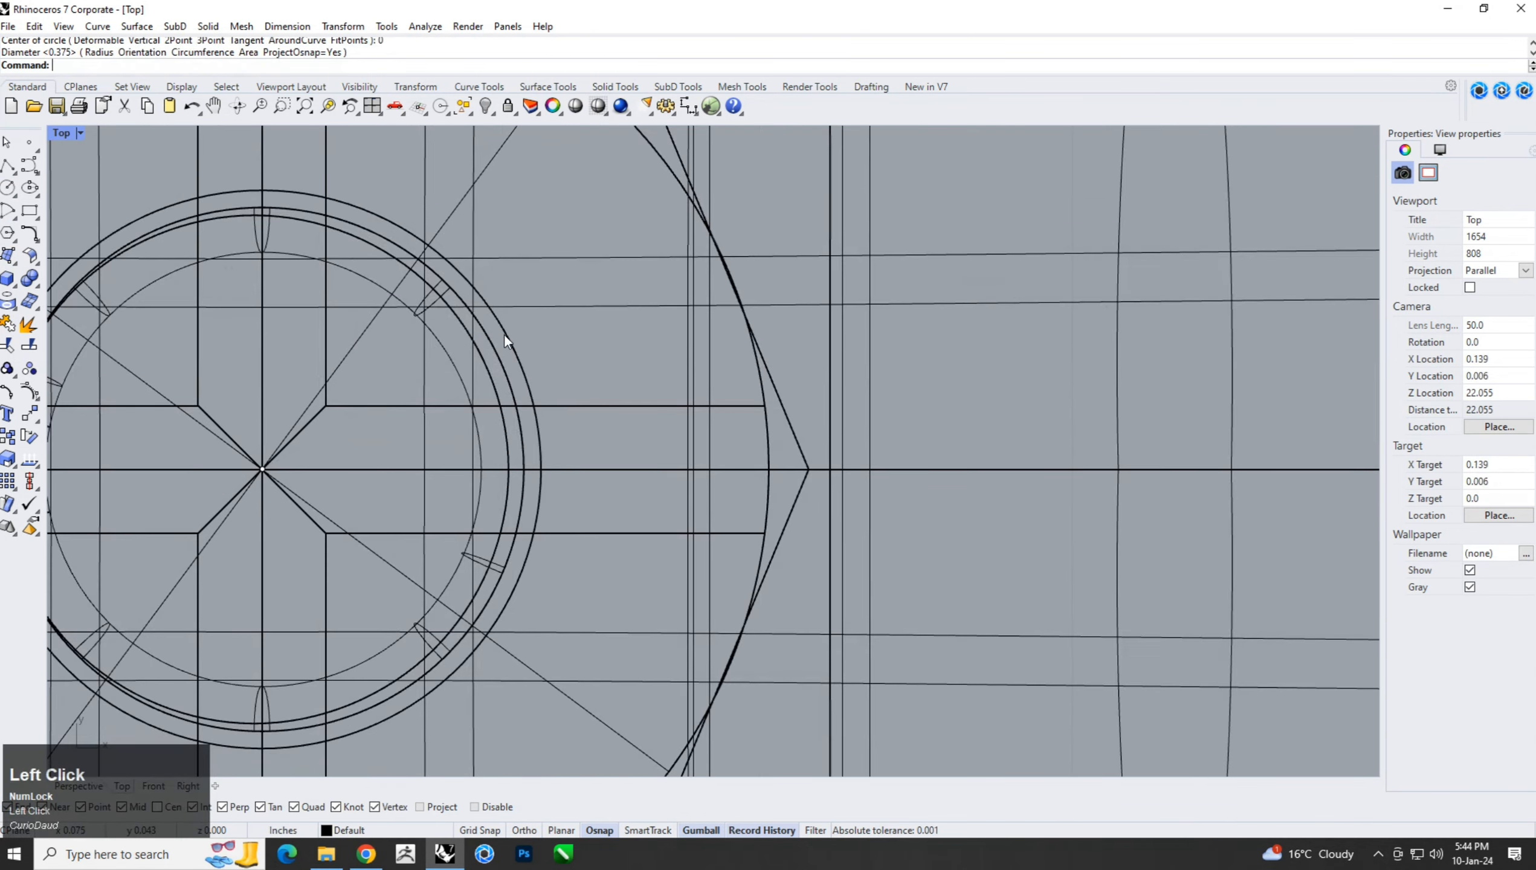
Extrude the circle and polygon together upward about 0.13 in as a straight solid to form a nut.
left_click(508, 343)
left_click(787, 420, "shift")
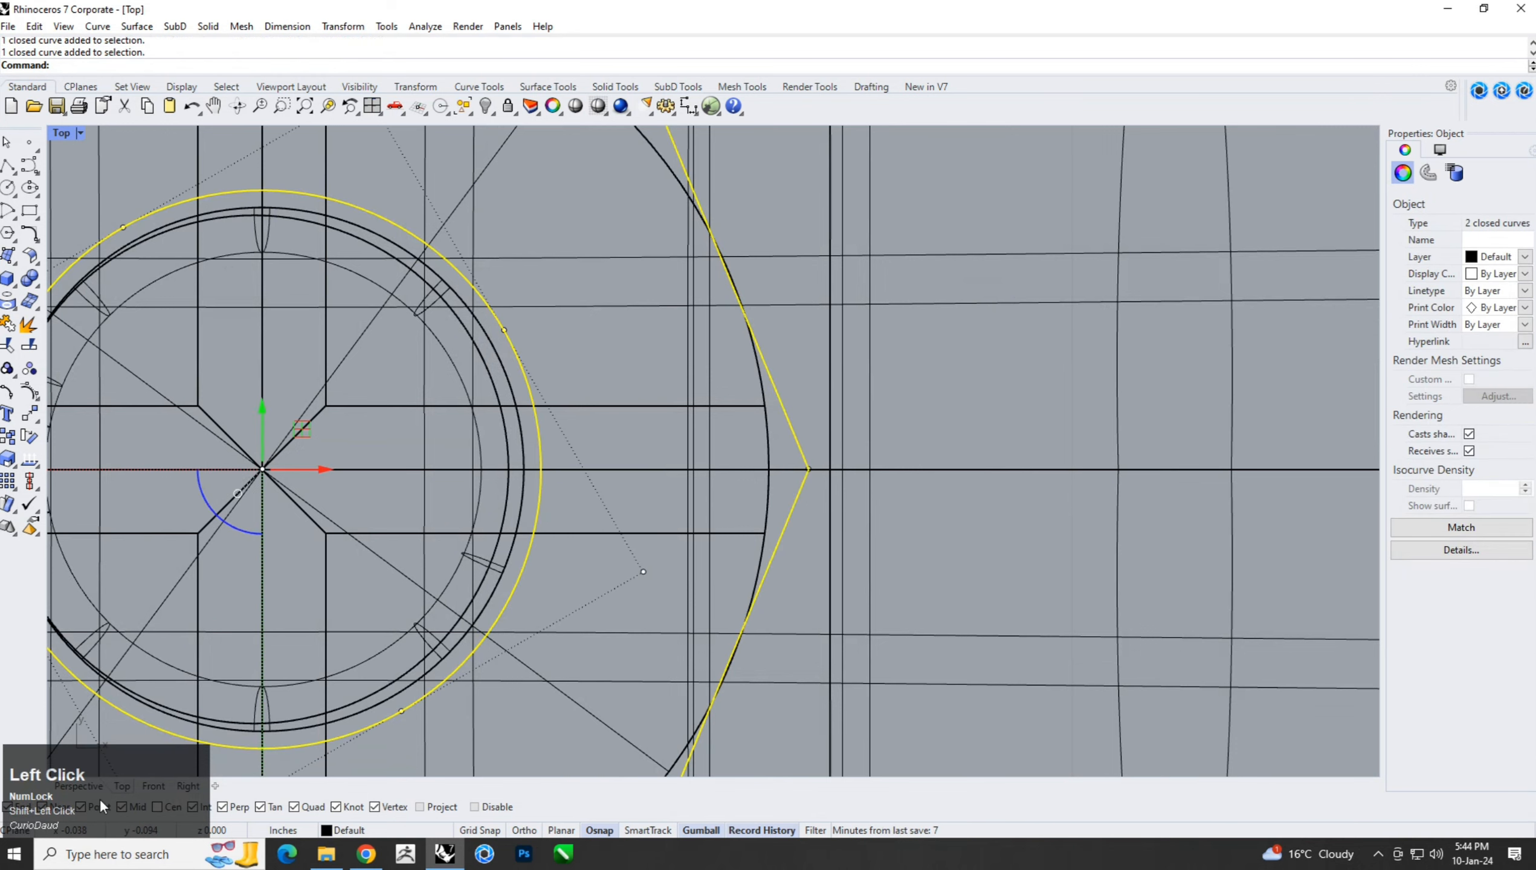
left_click(153, 787)
scroll(734, 623, "up", 6)
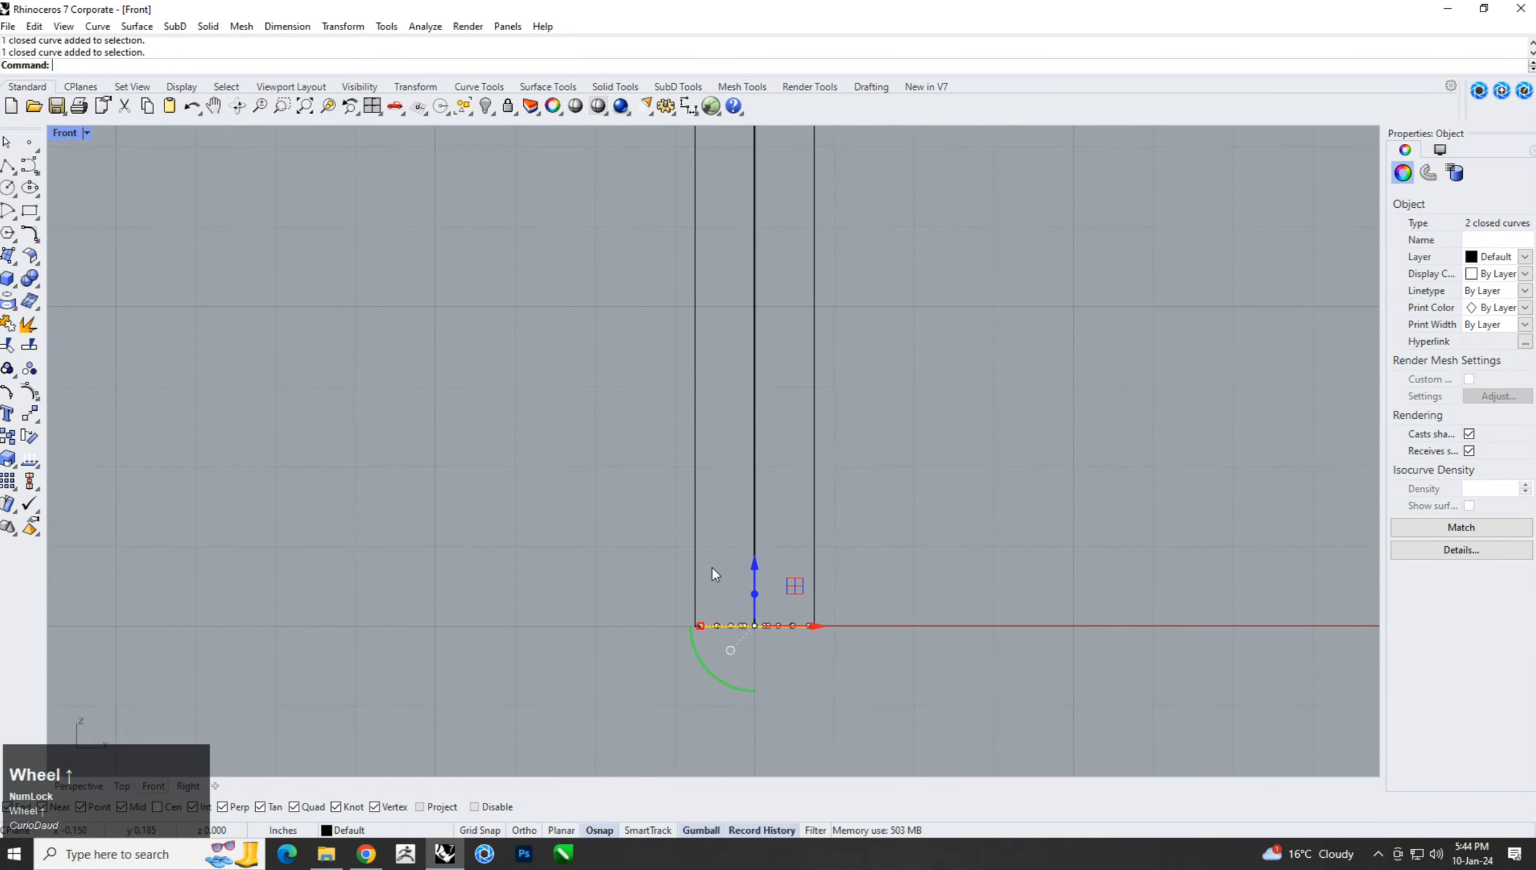
scroll(752, 568, "down", 10)
right_click_drag(752, 570, 661, 657)
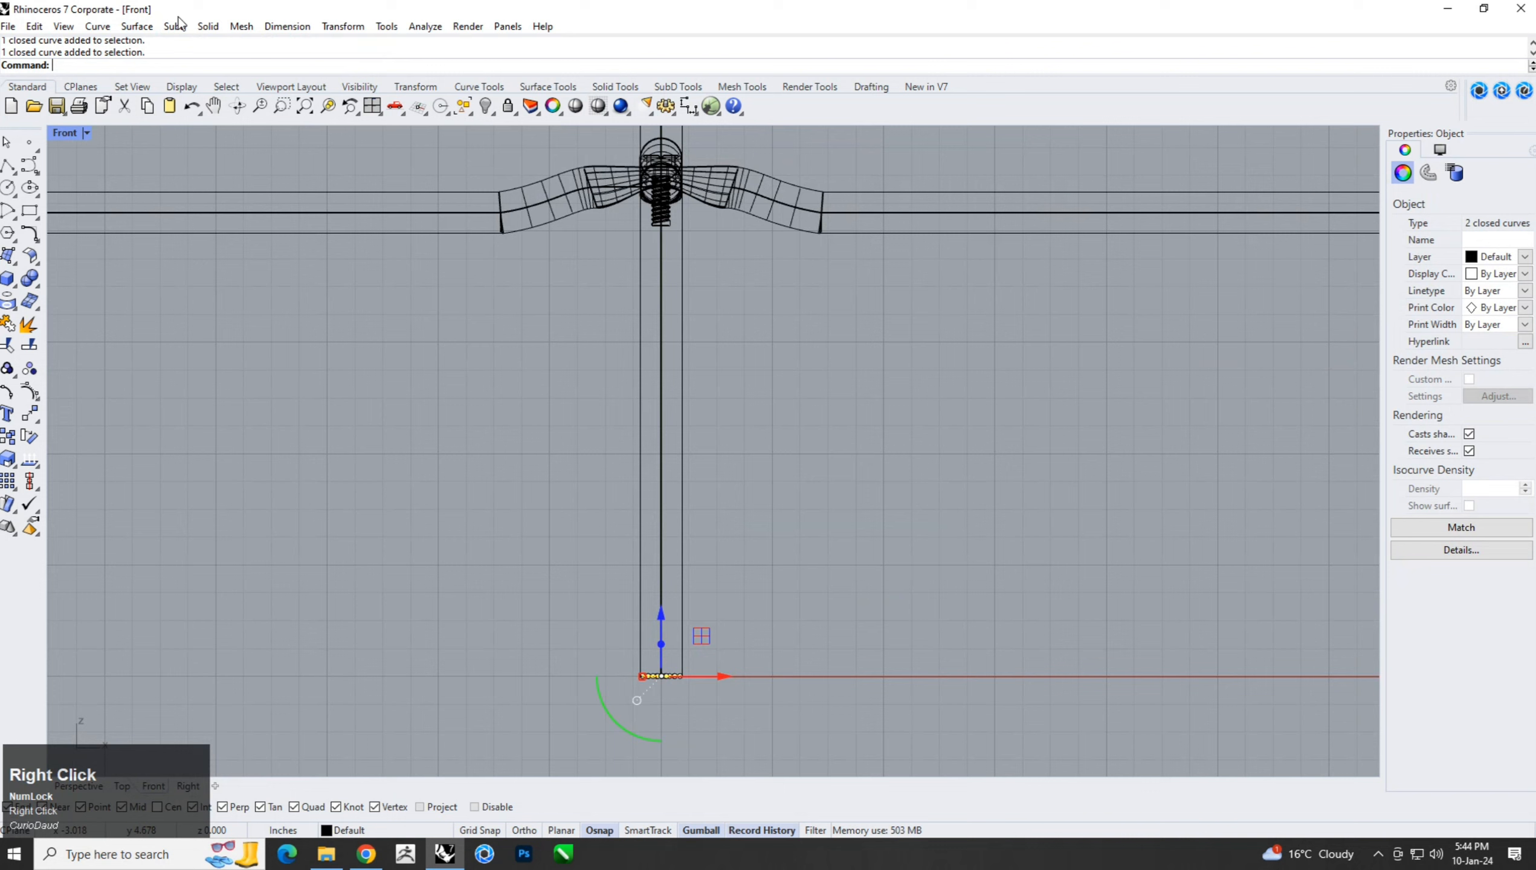
left_click(209, 26)
mouse_move(291, 309)
left_click(426, 309)
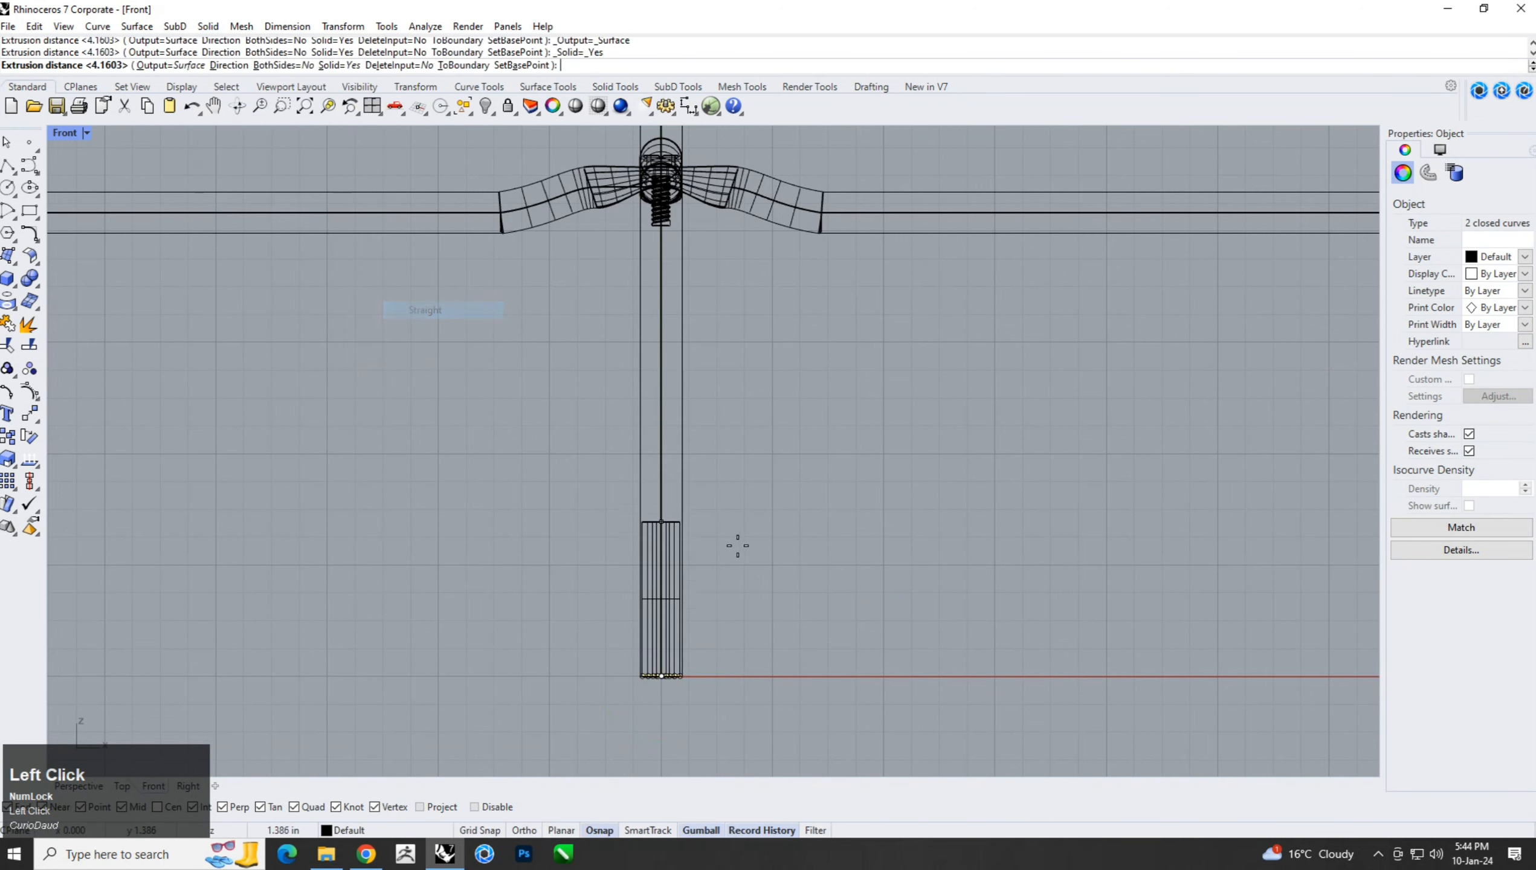
scroll(737, 546, "up", 3)
left_click(718, 724)
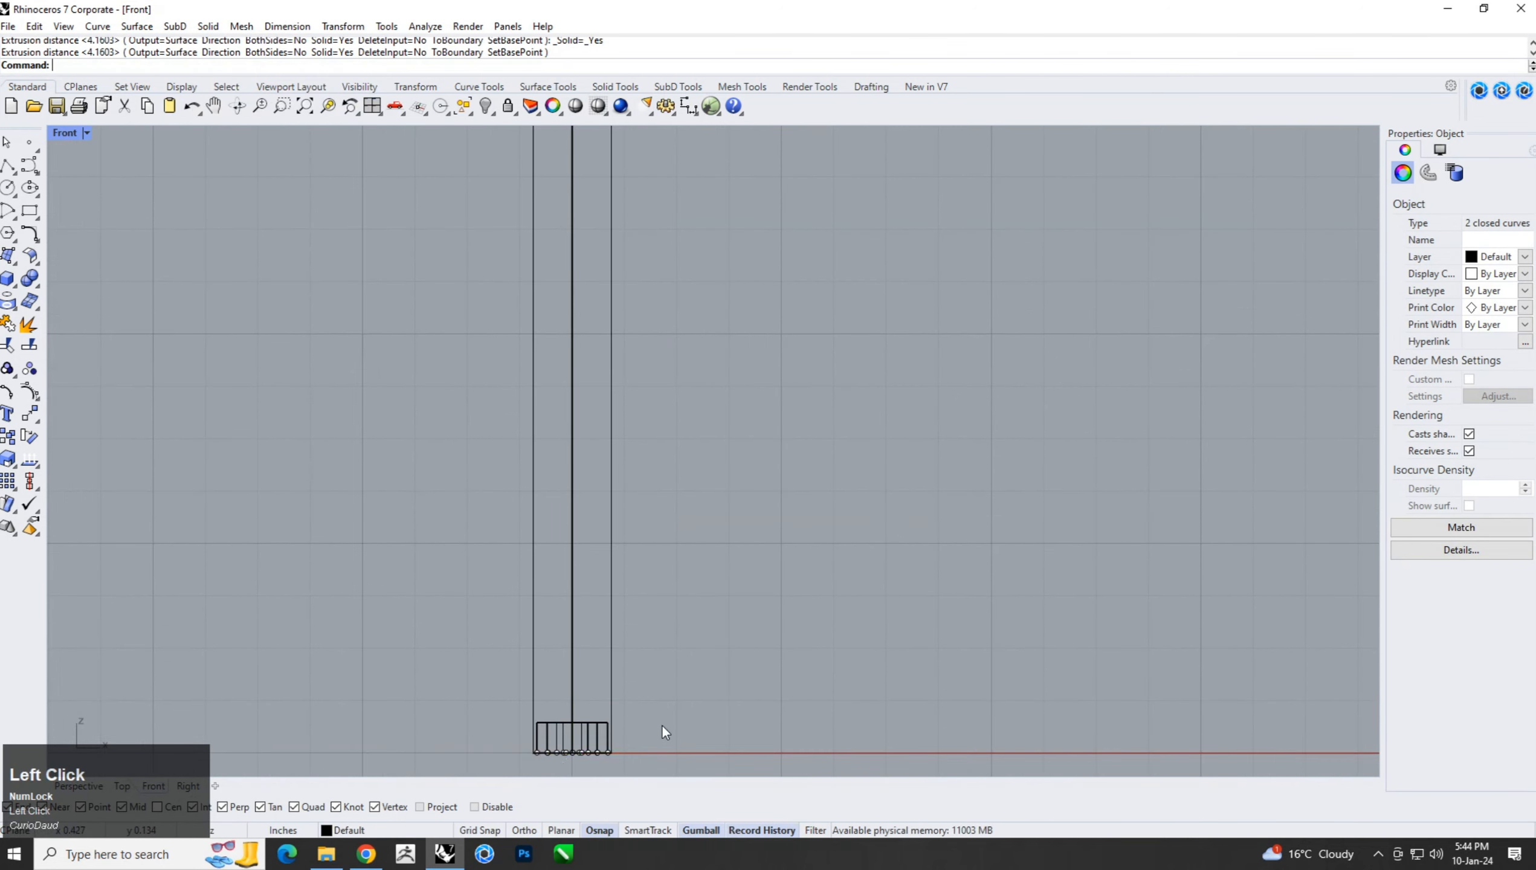
Move the octagonal nut from the ground plane up onto the screw at the base bars' crossing.
left_click(591, 730)
scroll(592, 725, "down", 3)
right_click_drag(593, 717, 579, 699)
left_click_drag(579, 699, 644, 228)
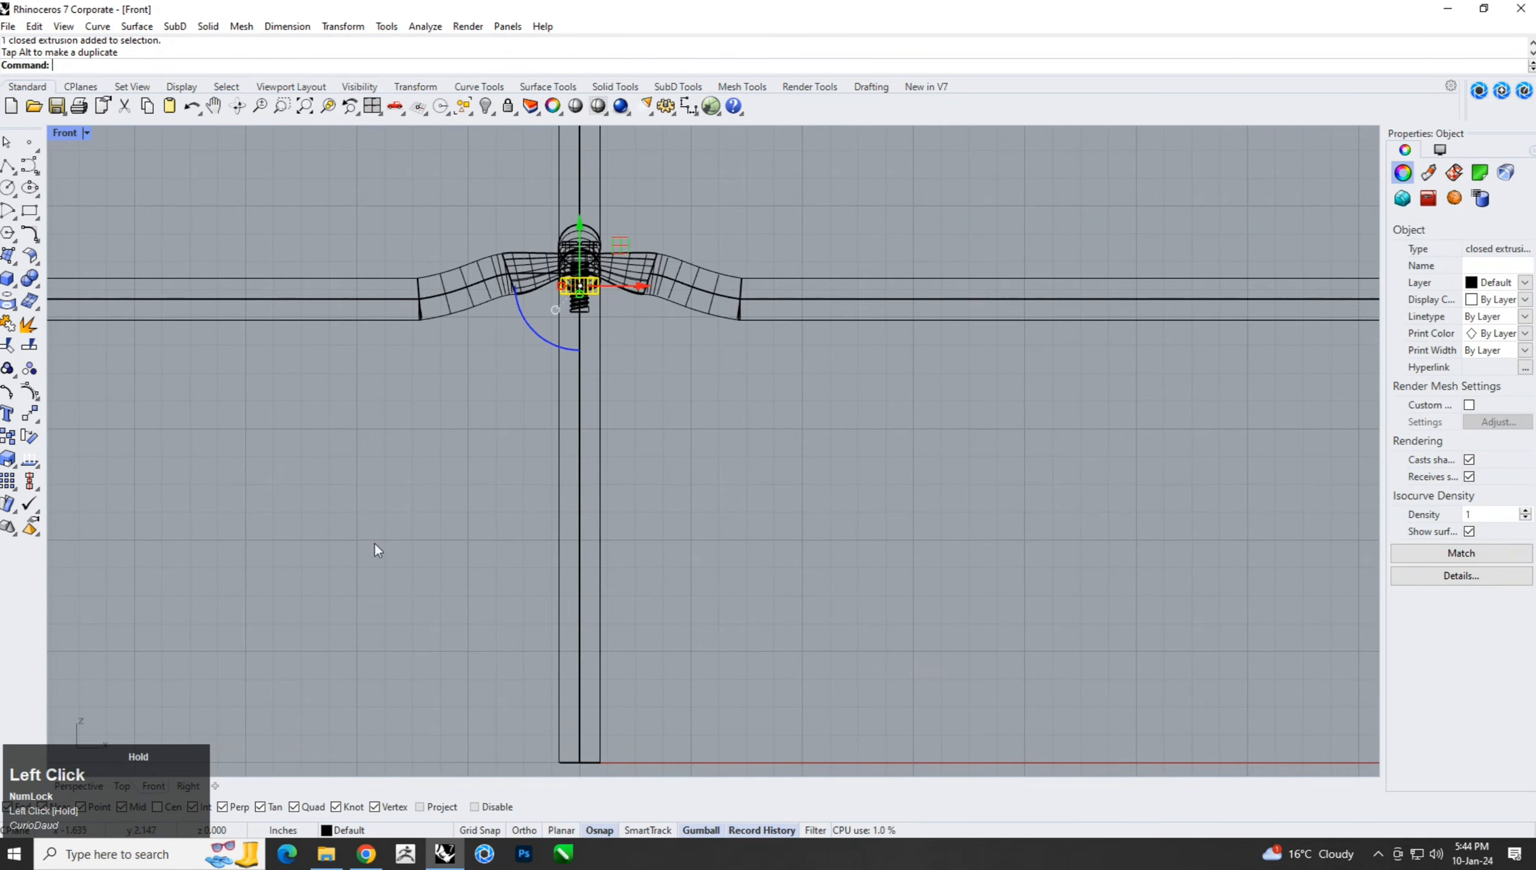
left_click(69, 787)
right_click_drag(724, 506, 601, 277)
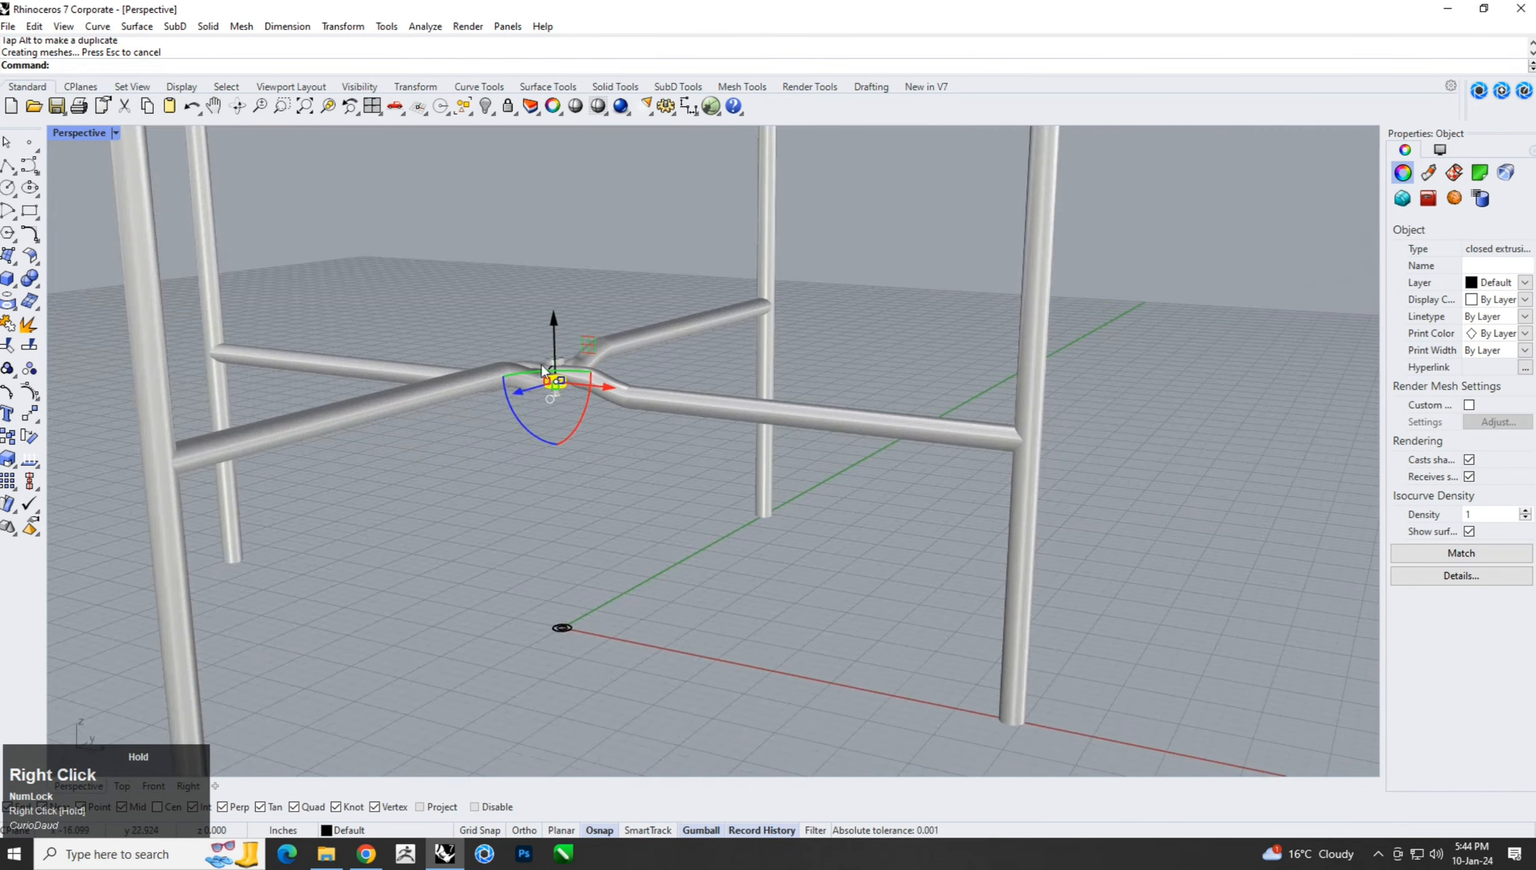
scroll(601, 275, "up", 6)
left_click_drag(601, 275, 611, 428)
key("ctrl+z")
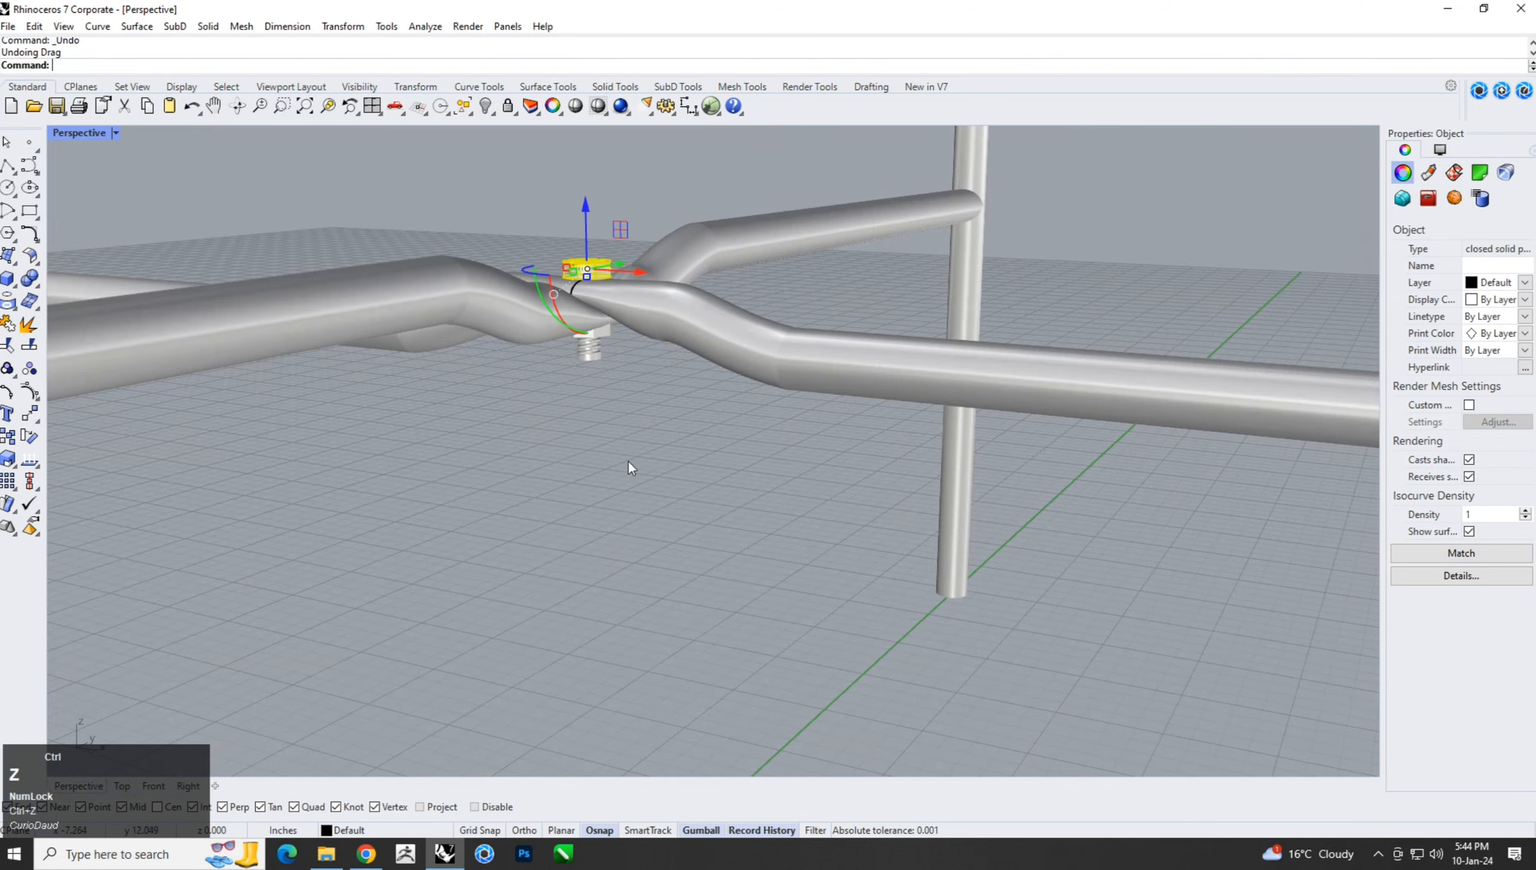
Pull the nut down clear of the crossing and raise it onto the thread just beneath the bars.
left_click(629, 462)
left_click(606, 333)
left_click_drag(606, 333, 705, 507)
left_click(750, 507)
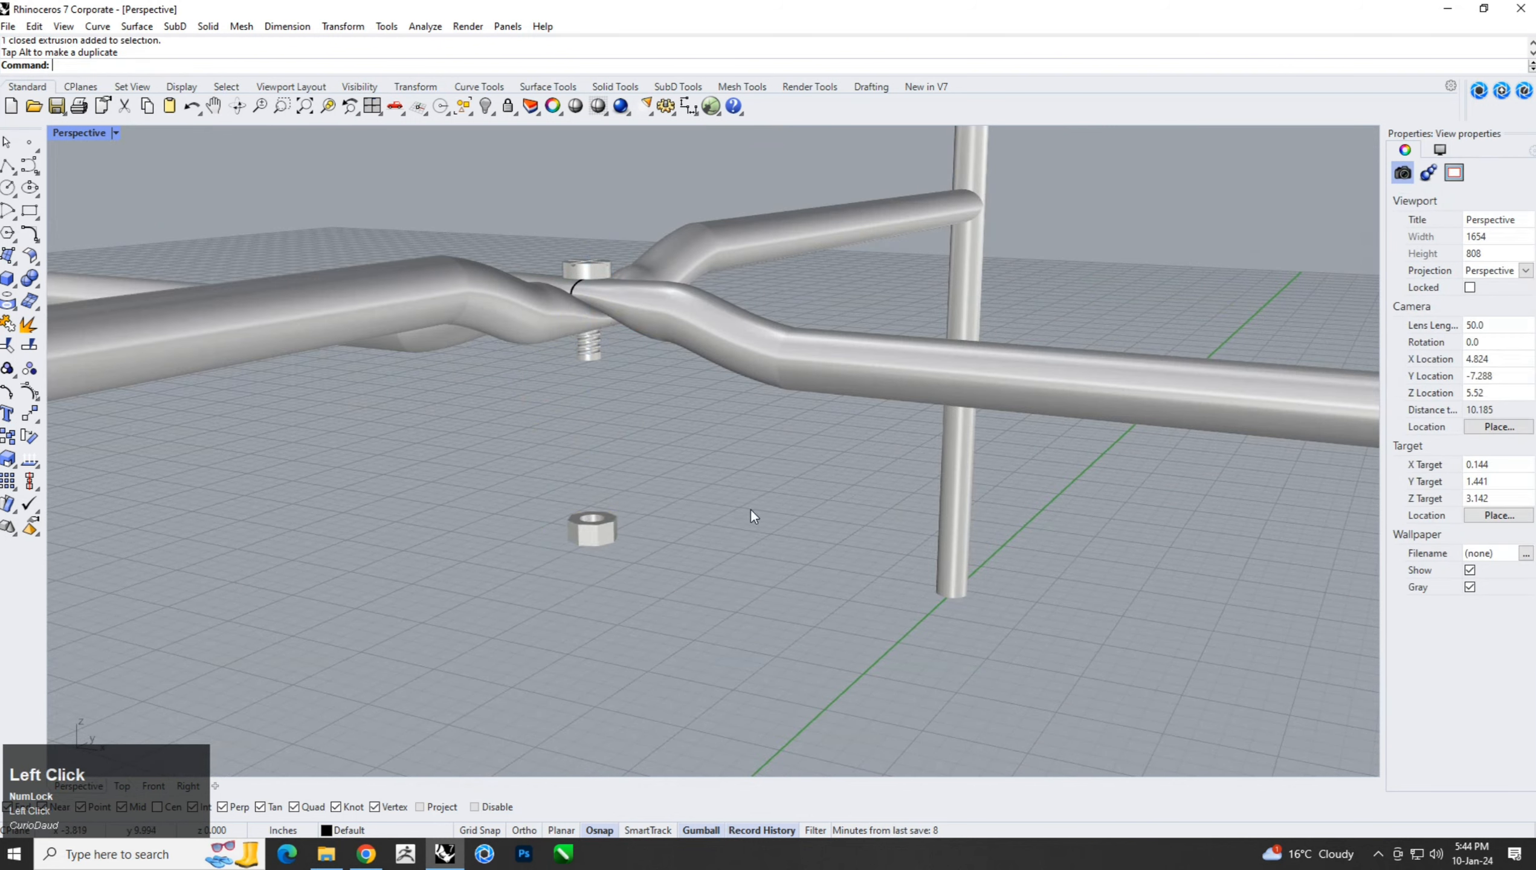
right_click_drag(750, 508, 721, 527)
scroll(653, 535, "down", 3)
left_click(631, 539)
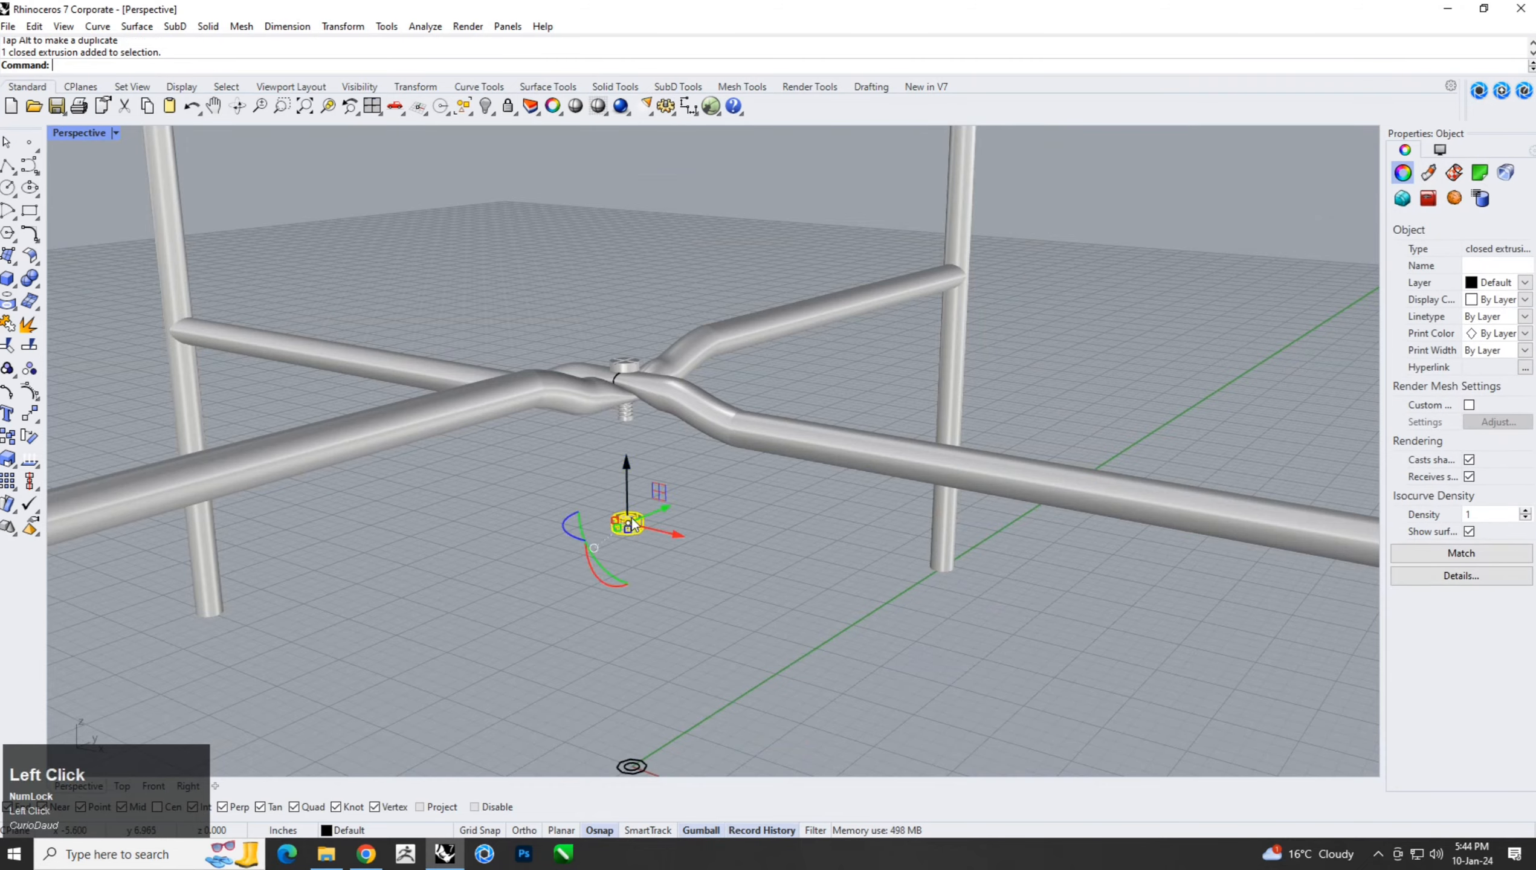
scroll(627, 479, "up", 3)
left_click_drag(626, 480, 640, 235)
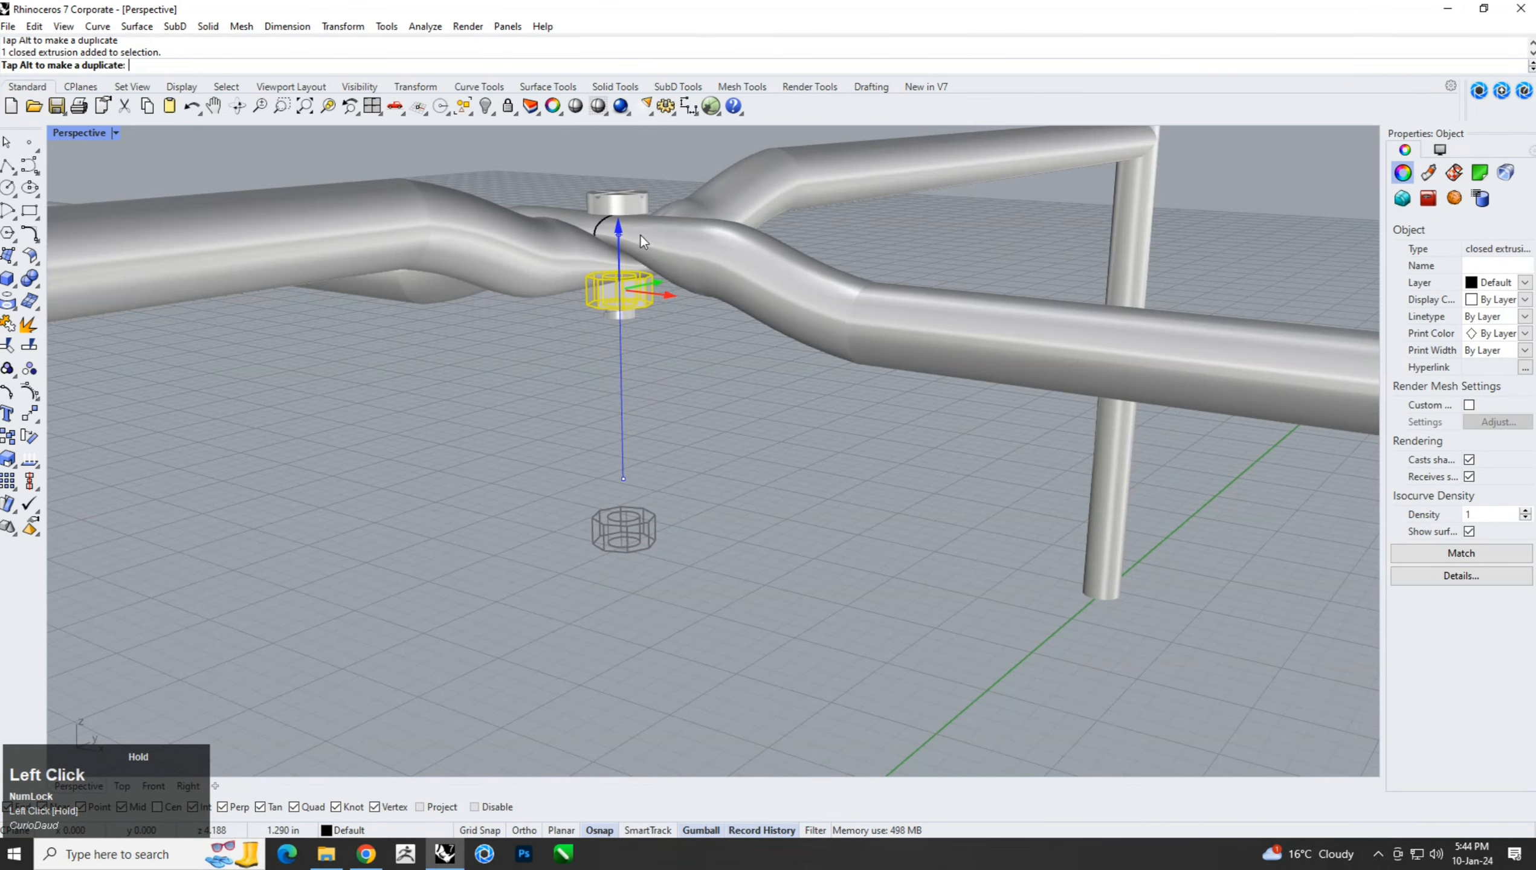
left_click(689, 414)
scroll(689, 415, "down", 8)
right_click_drag(710, 410, 756, 427)
scroll(716, 475, "down", 9)
scroll(756, 426, "down", 8)
right_click_drag(724, 365, 573, 402, "shift")
scroll(568, 379, "up", 6)
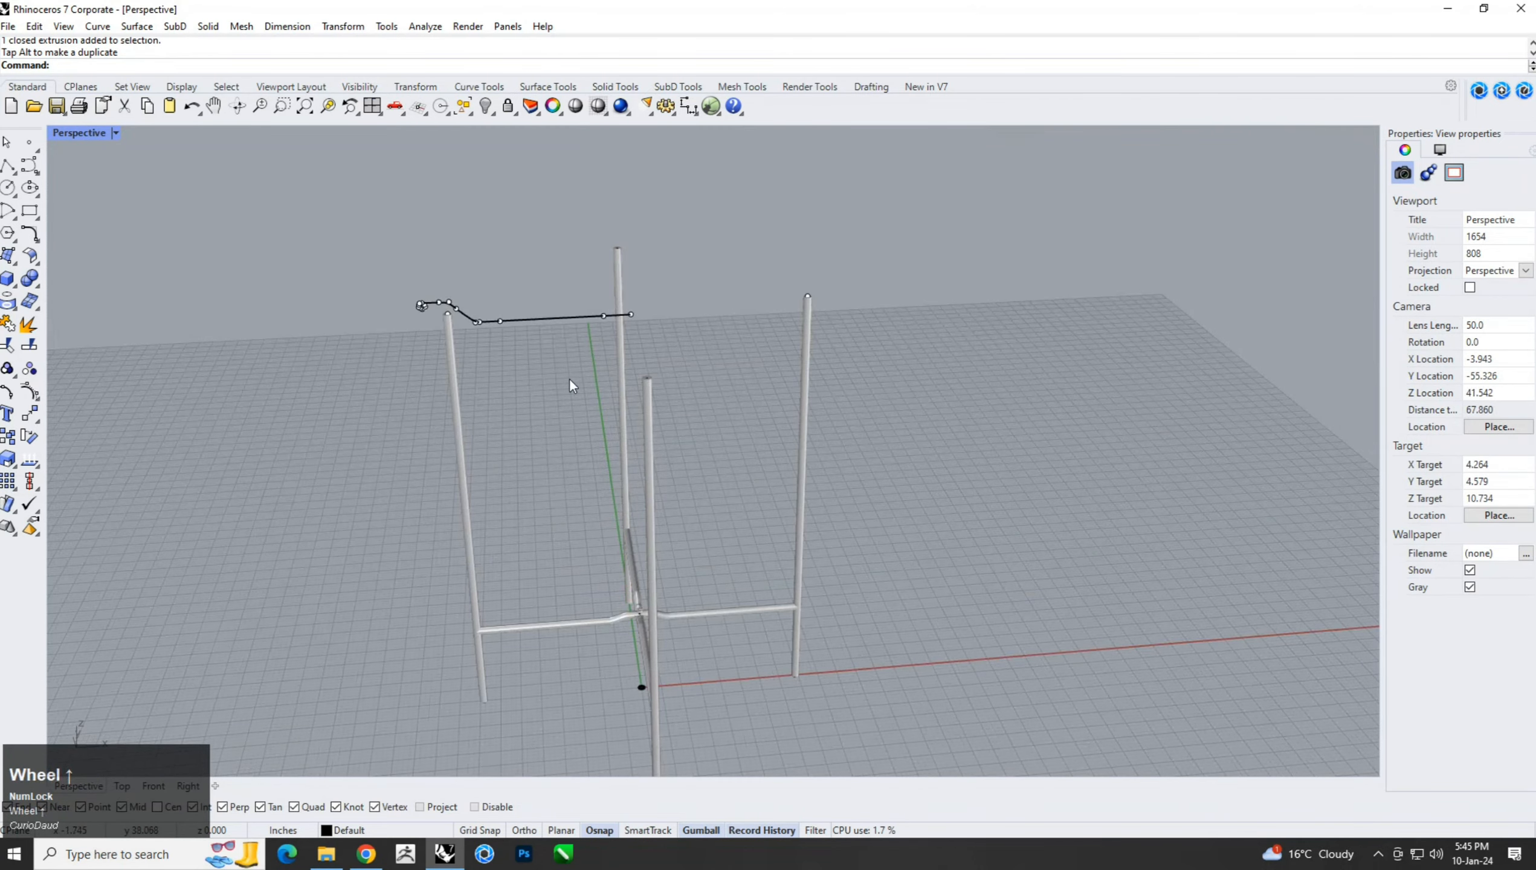
left_click_drag(488, 370, 489, 371)
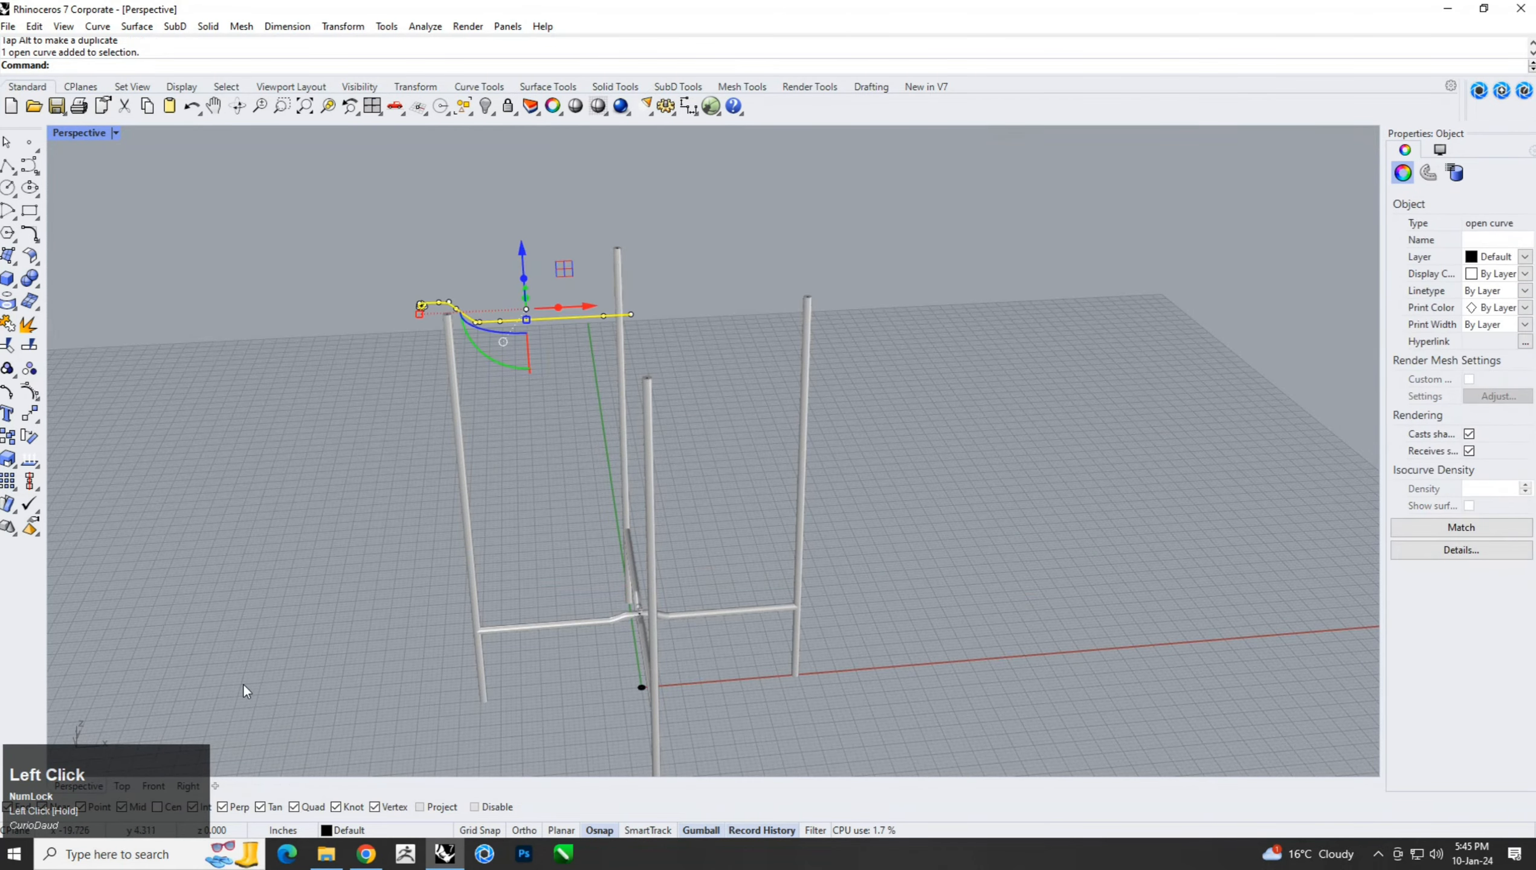
Copy the crossing base bars with their screw and nut straight up to just below the tops of the legs.
left_click(153, 786)
scroll(548, 515, "down", 4)
right_click_drag(589, 559, 624, 576)
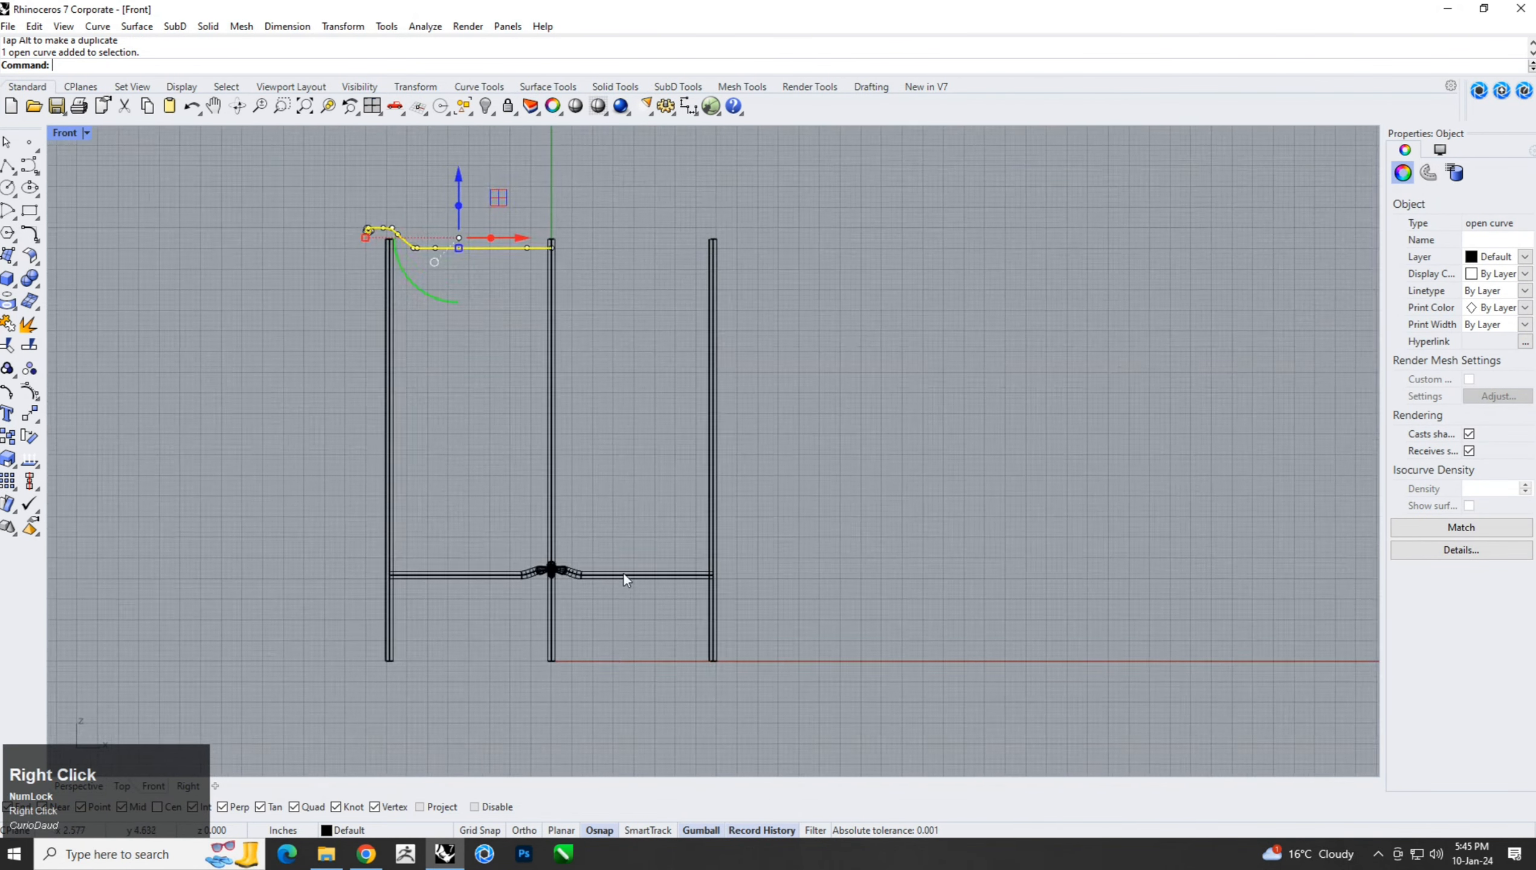
scroll(295, 491, "up", 5)
left_click(296, 495)
left_click_drag(101, 459, 873, 625)
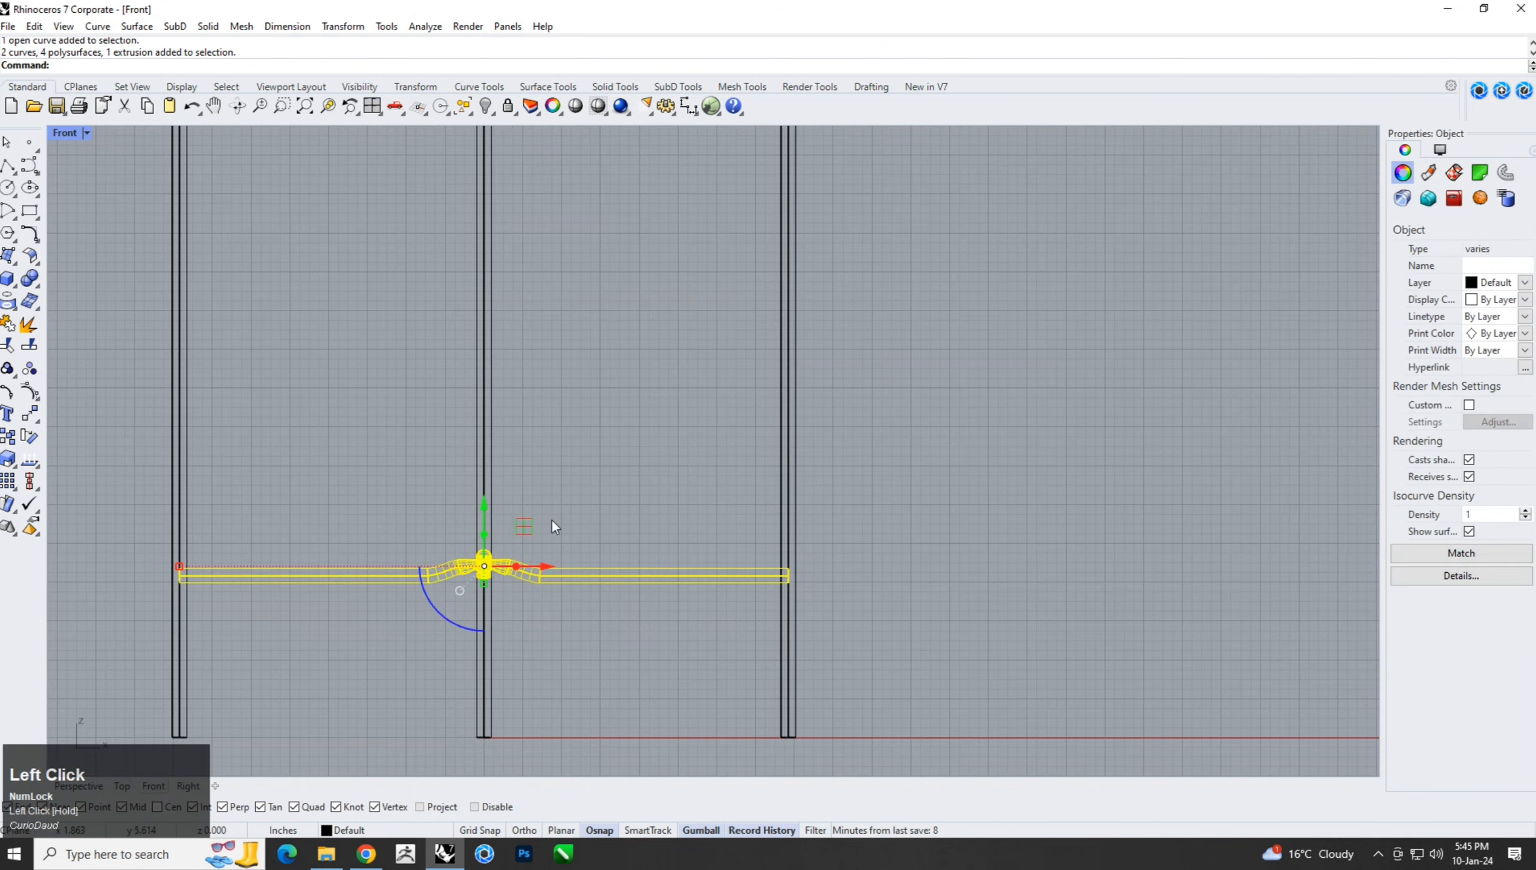
scroll(550, 519, "down", 3)
right_click_drag(550, 518, 530, 557)
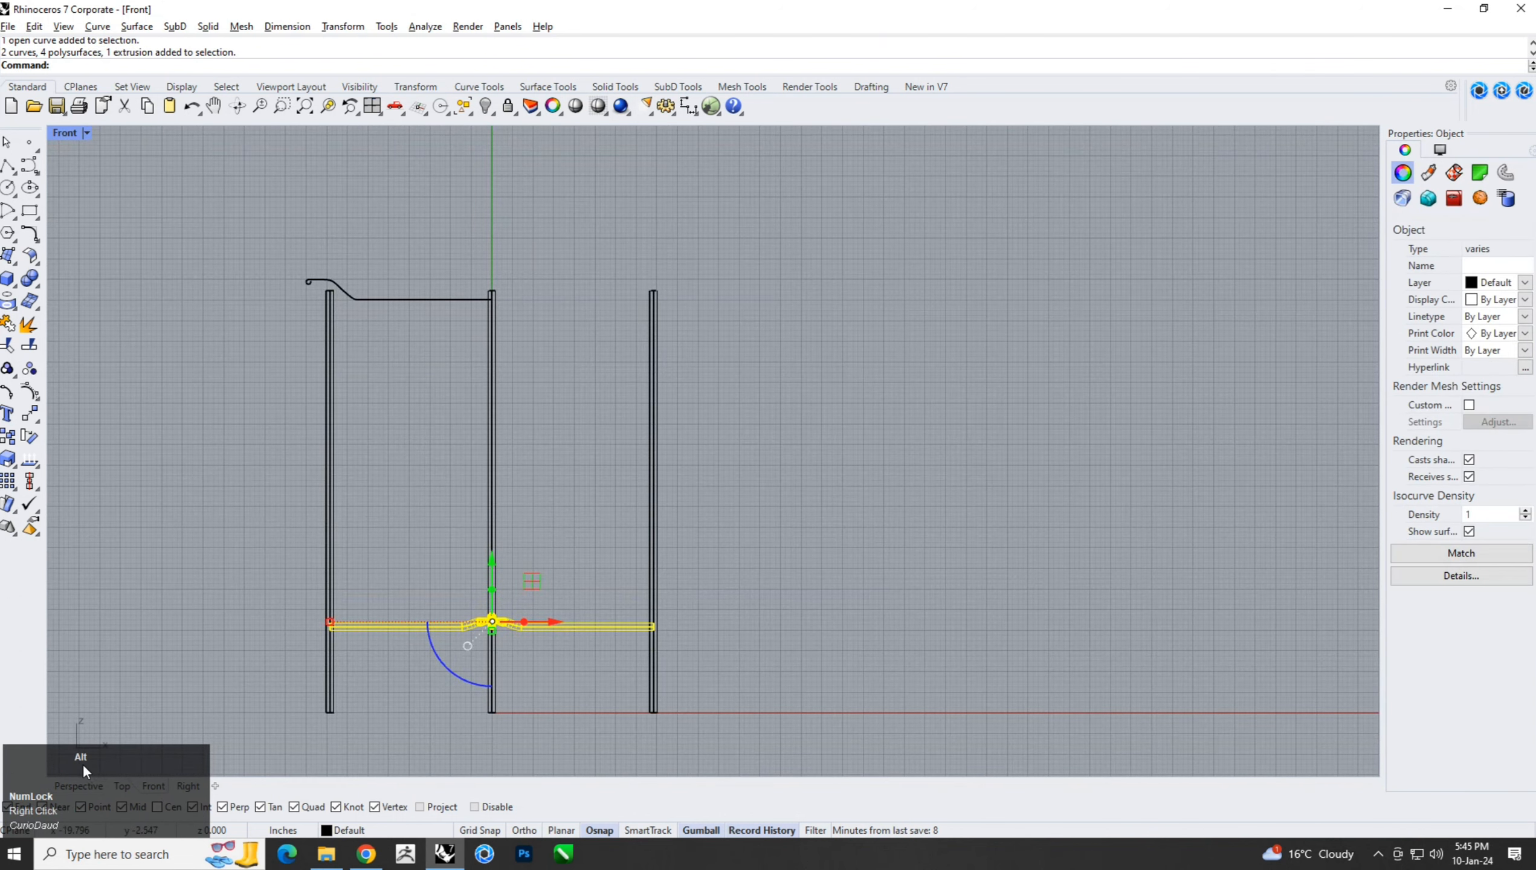
left_click_drag(491, 564, 539, 247, "alt")
left_click(633, 238)
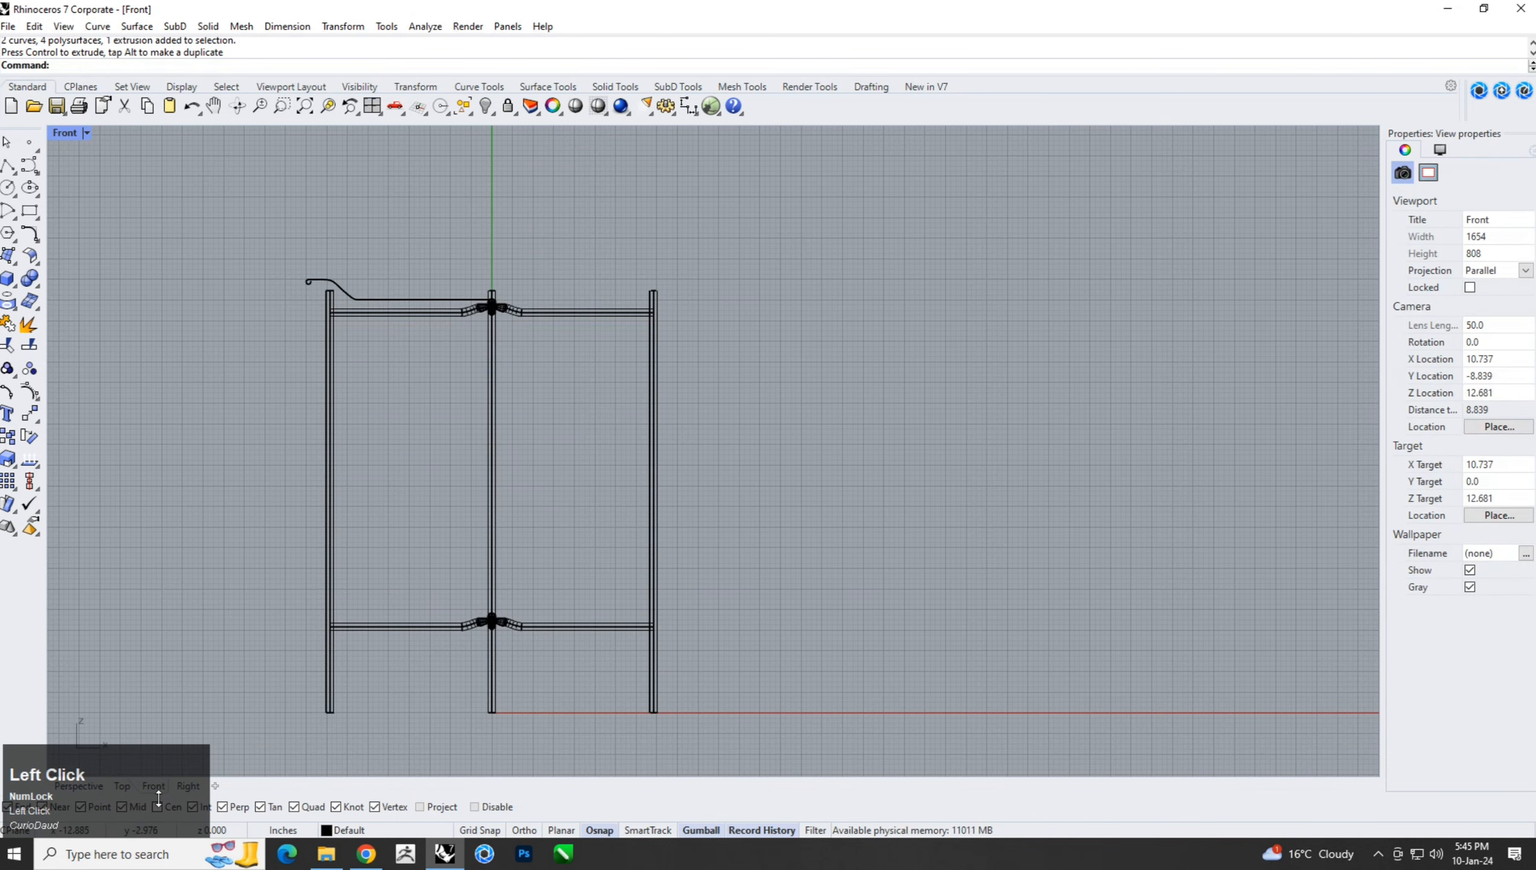
Revolve the curled-rim profile curve 360° about the vertical axis from 0 through the curve's inner endpoint.
left_click(80, 787)
left_click(534, 320)
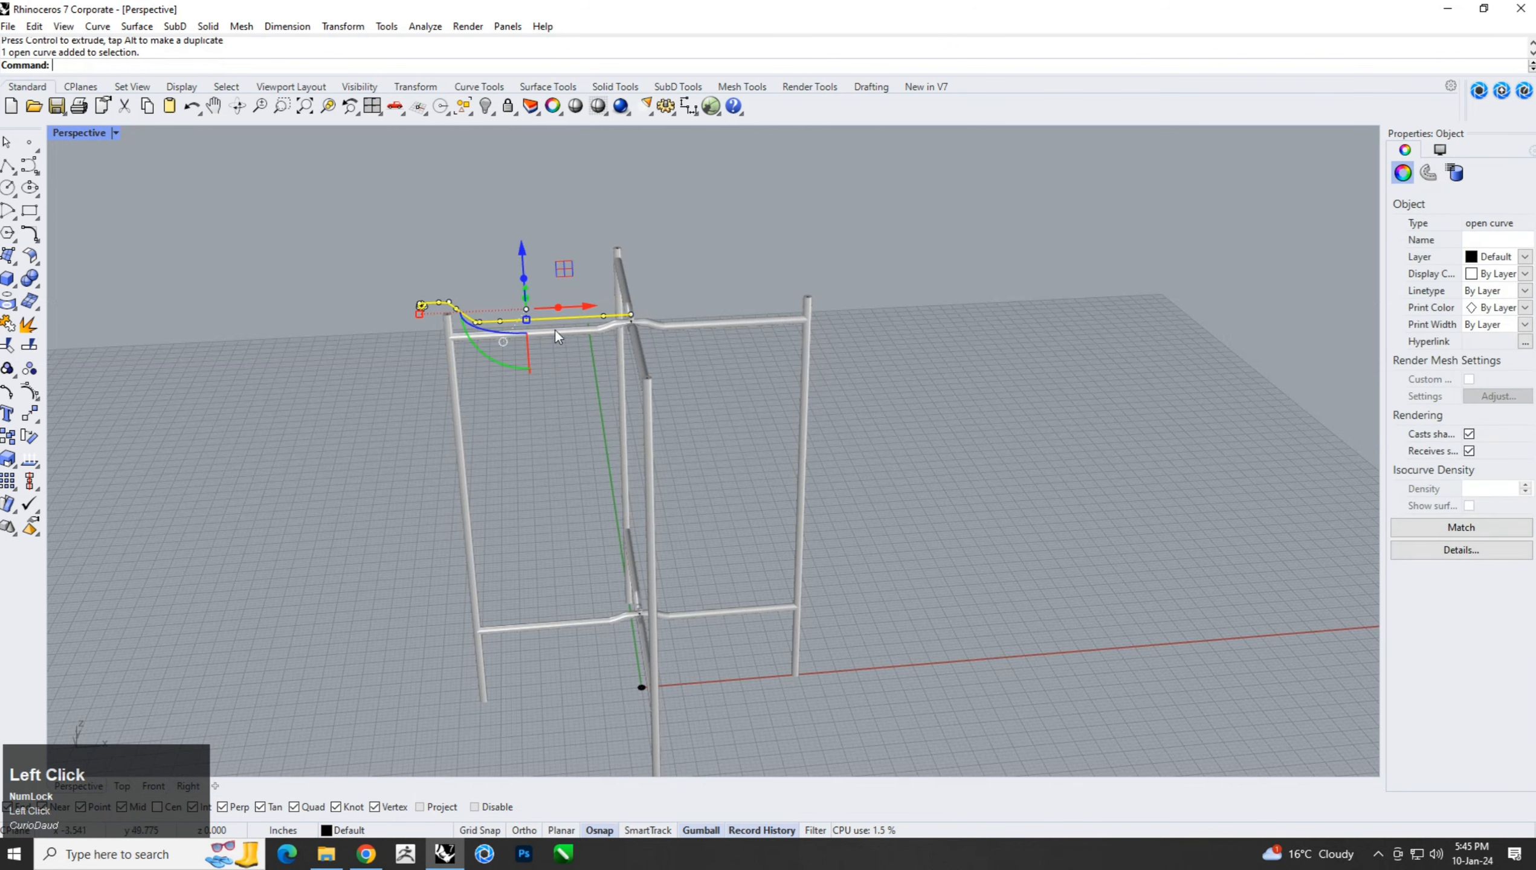
right_click_drag(554, 329, 585, 302)
scroll(585, 301, "up", 2)
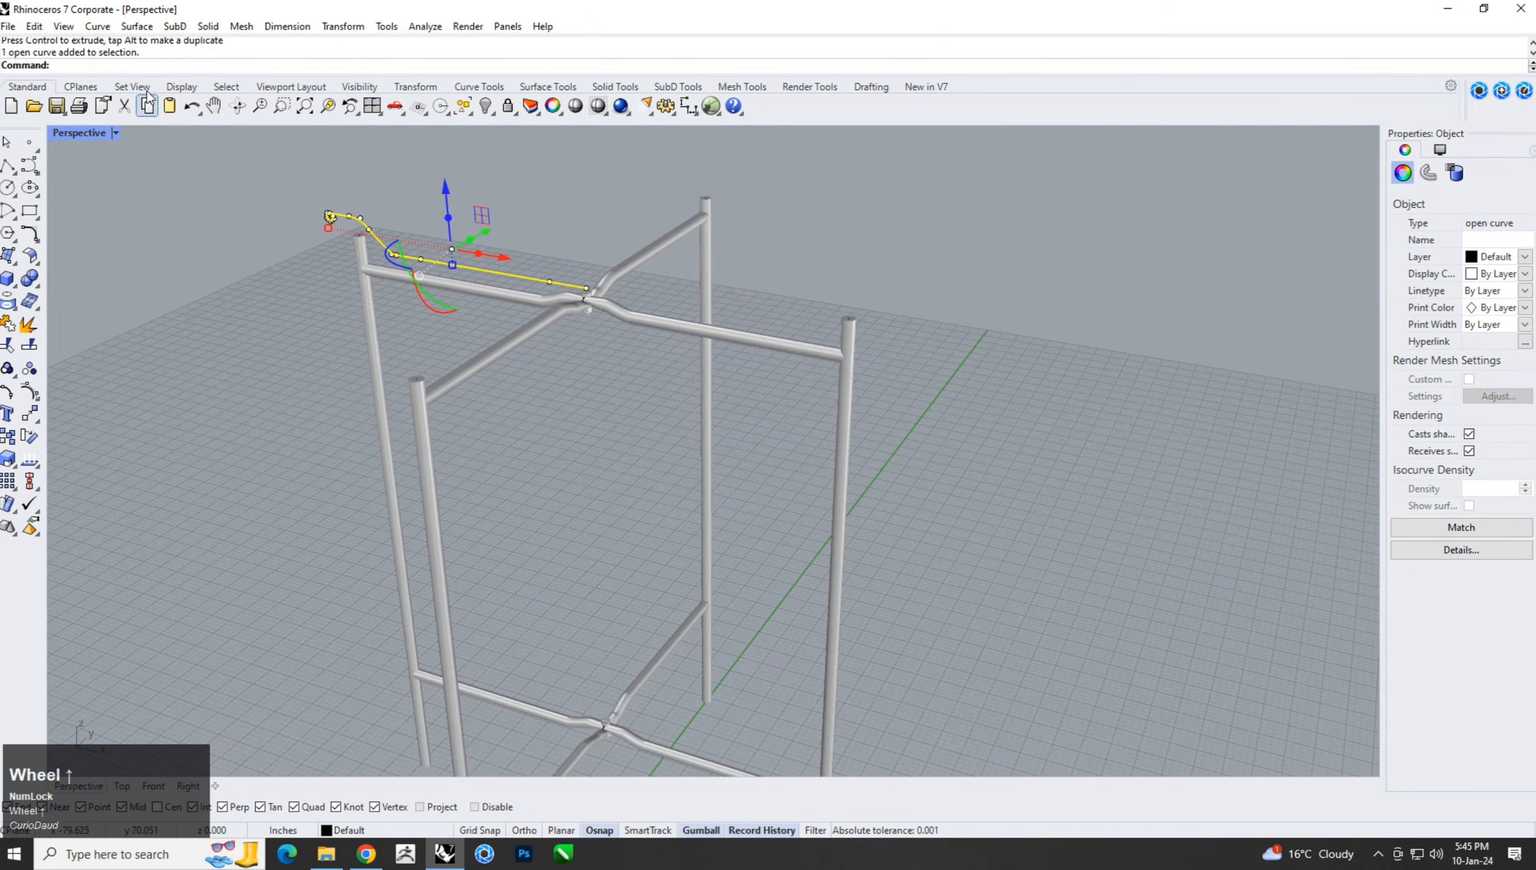
type("volve")
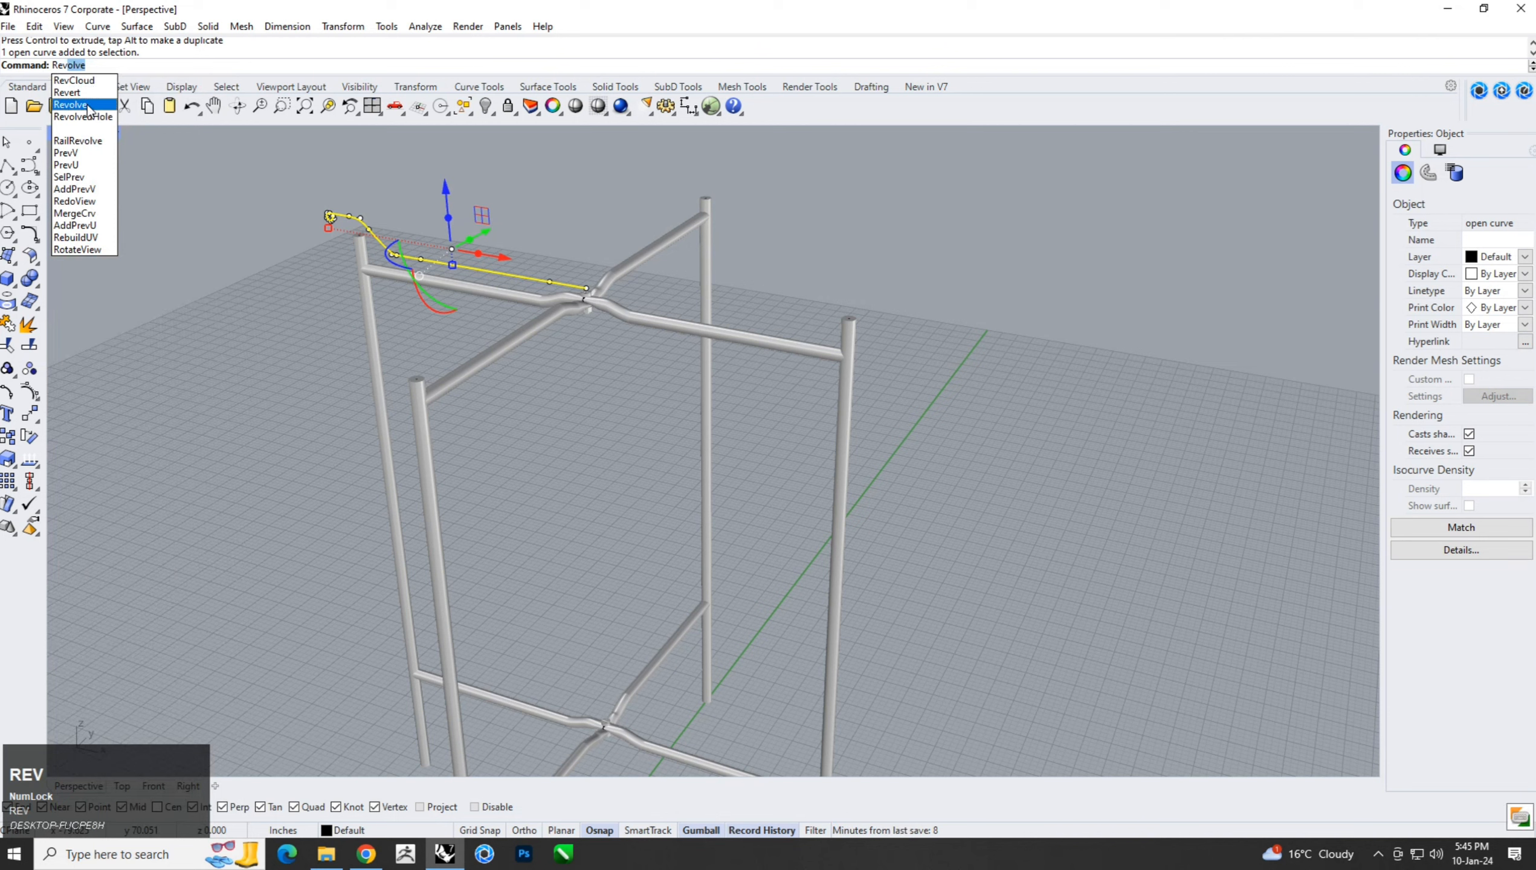
left_click(89, 108)
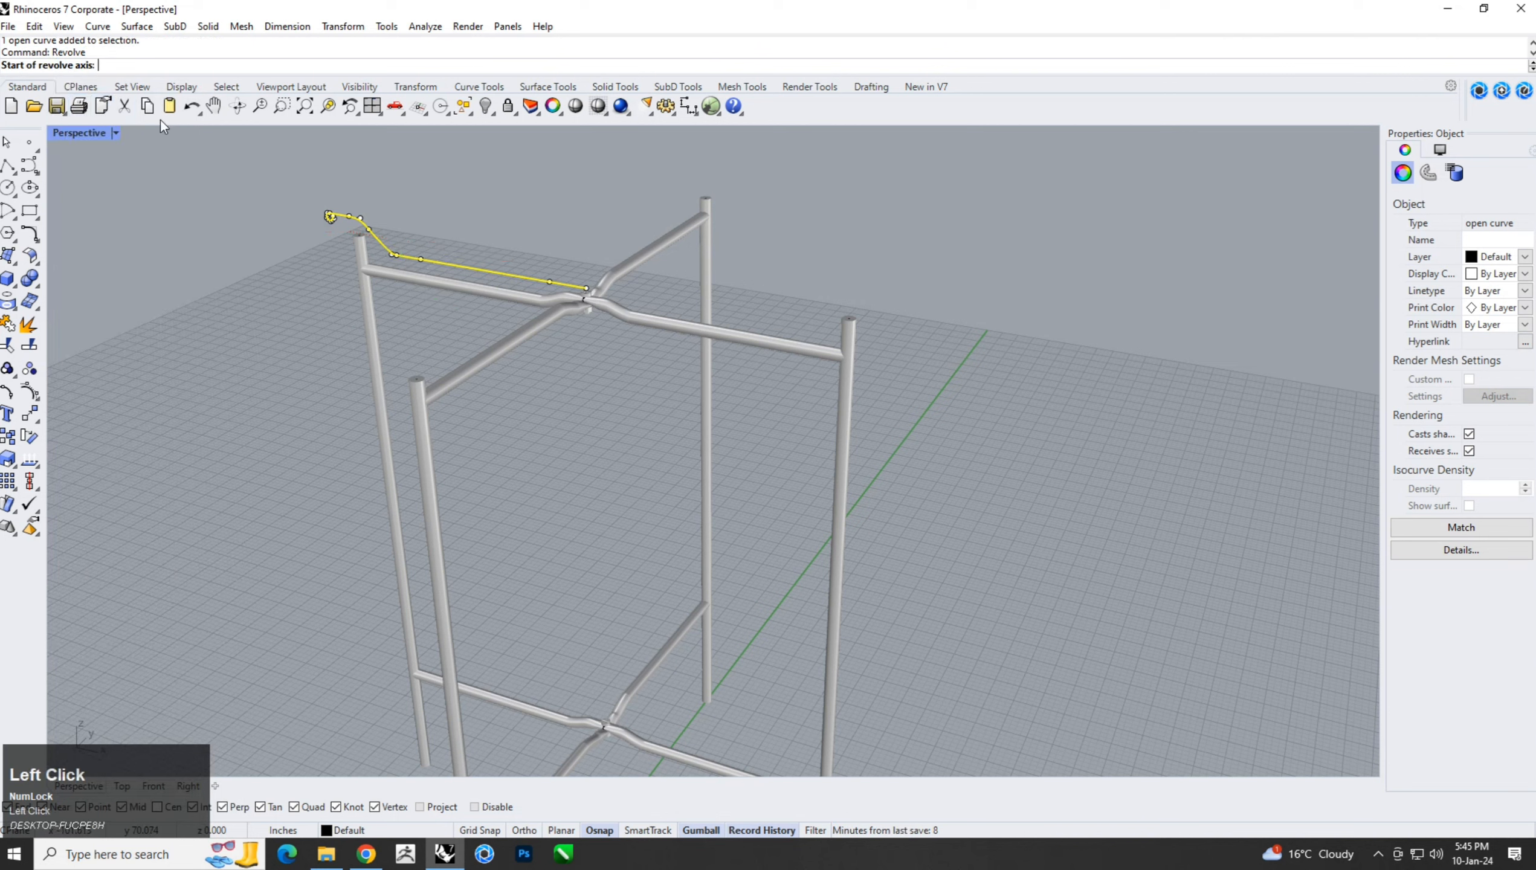
type("0")
key("Return")
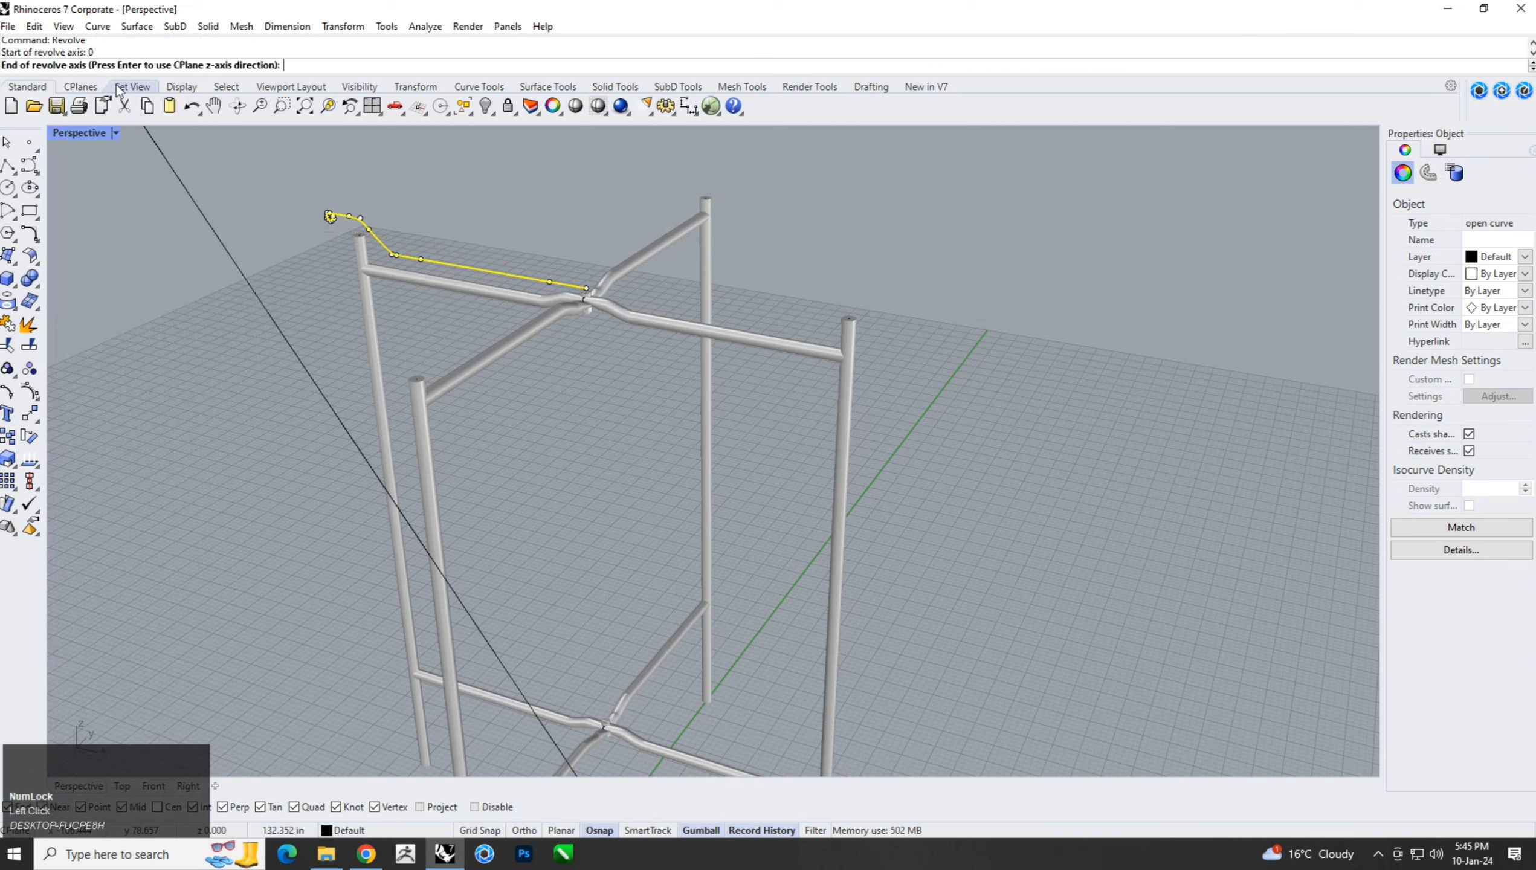
left_click(590, 291)
key("Return")
key("Return")
left_click(1054, 497)
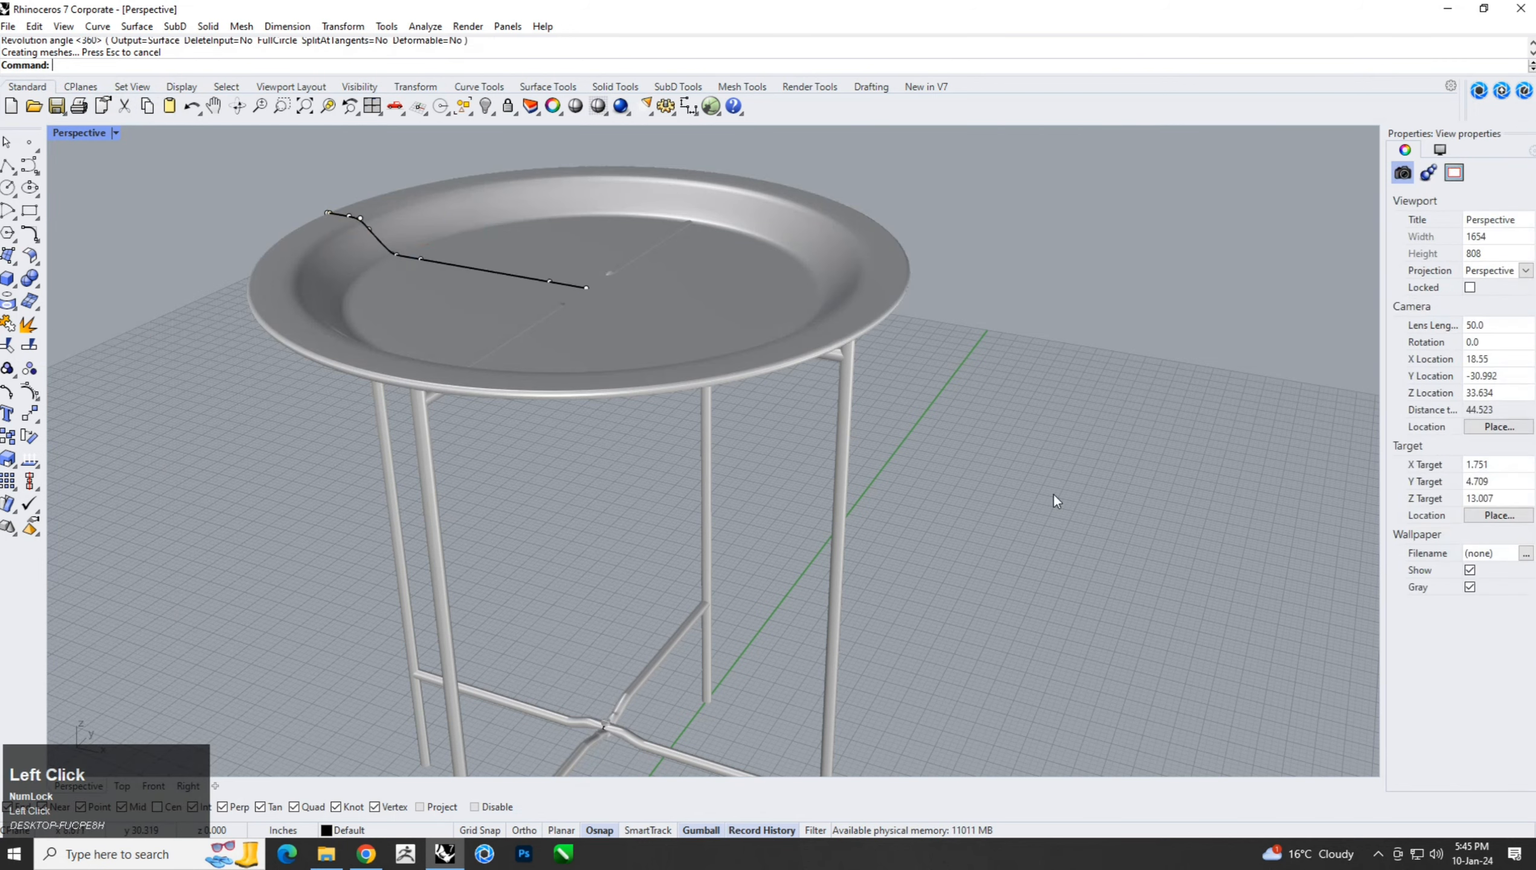
scroll(755, 505, "down", 10)
right_click_drag(681, 503, 587, 482)
scroll(768, 468, "up", 10)
scroll(770, 475, "up", 4)
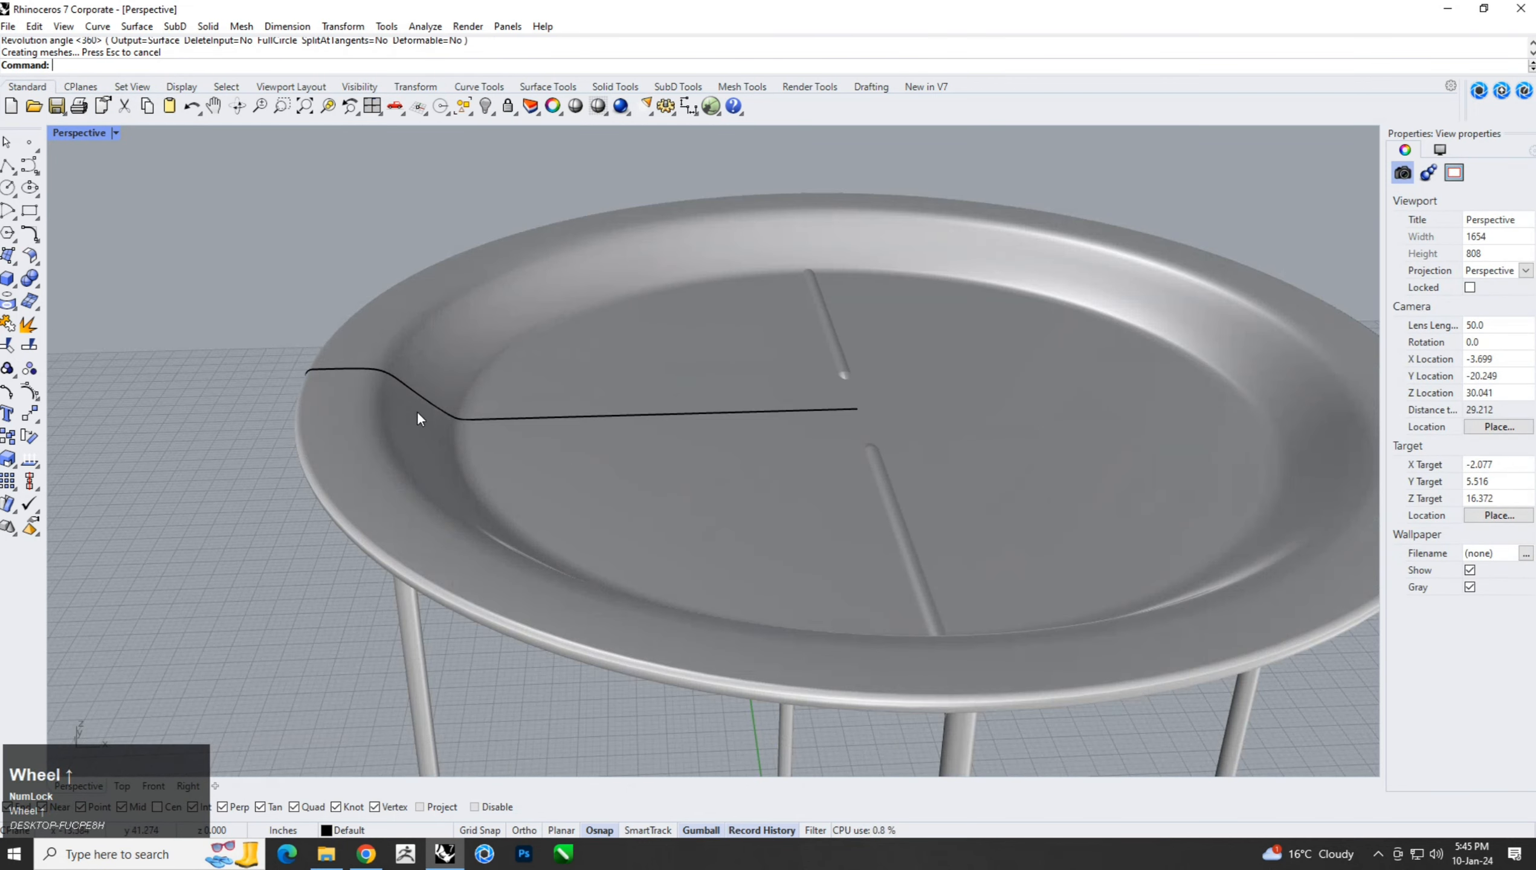
Raise the tray and its profile curve slightly so the tray's underside rests on the upper screw head.
left_click_drag(323, 386, 179, 700)
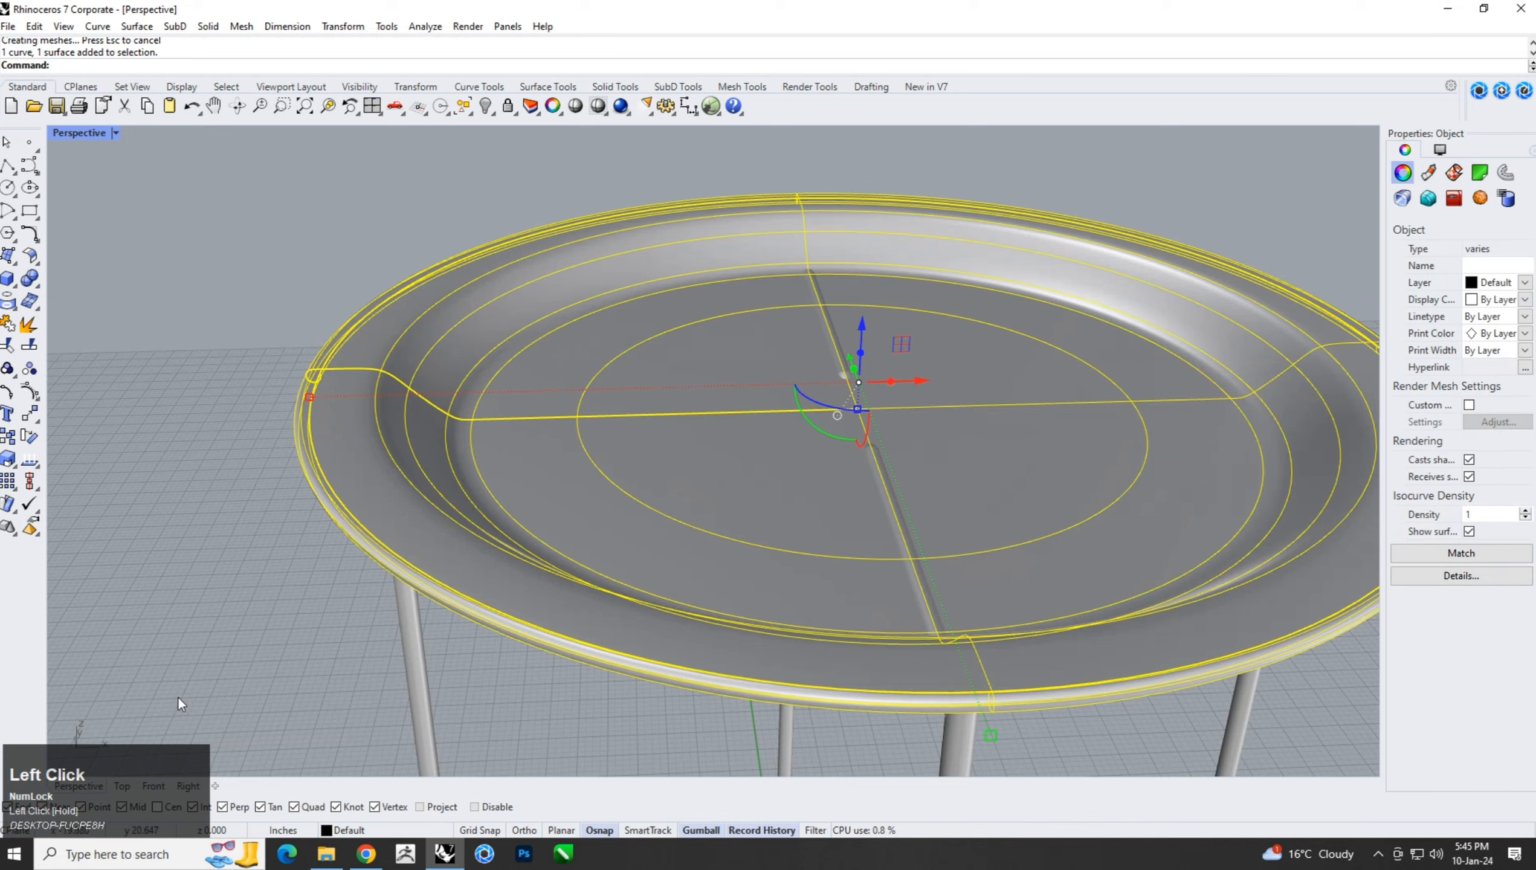
left_click(152, 786)
scroll(456, 309, "up", 6)
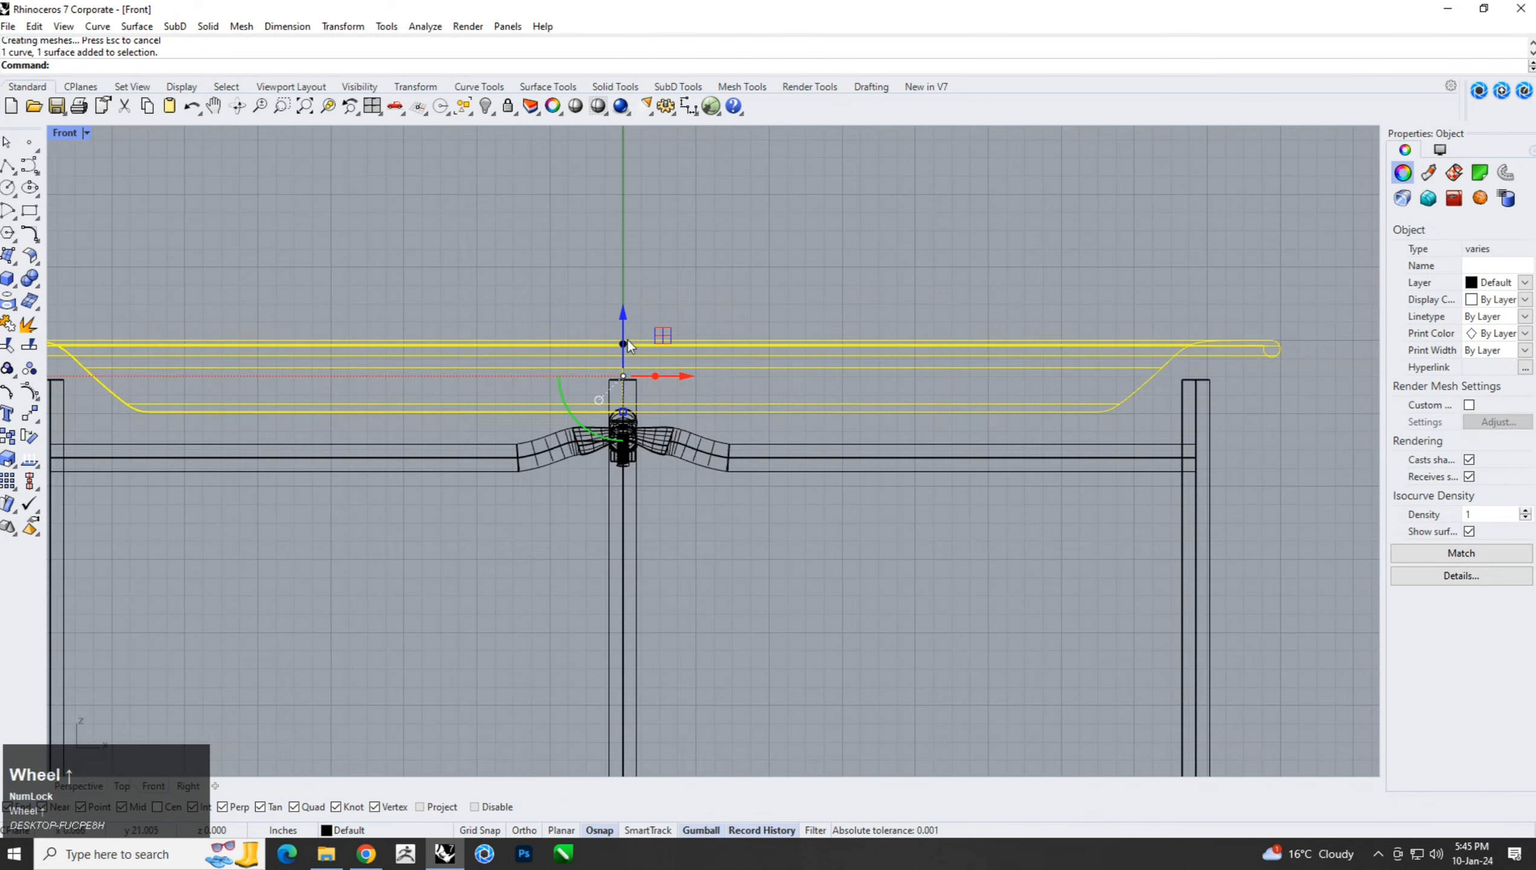
left_click_drag(623, 316, 635, 311)
left_click(869, 290)
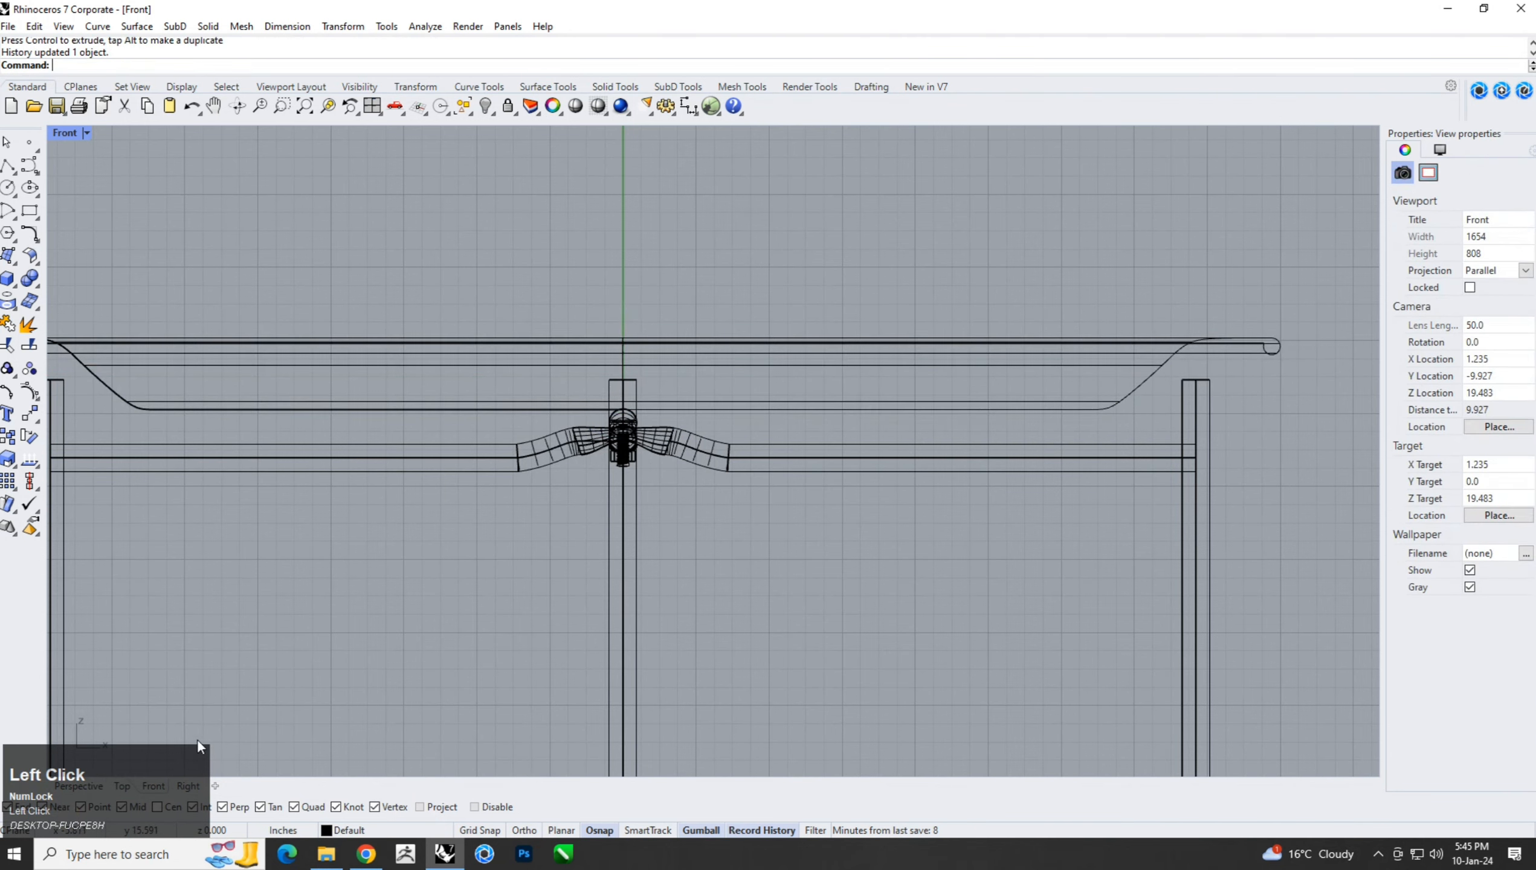
Draw a vertical line from the upper bar's centre line up to the tray's underside, just inside the tray's sloped wall.
left_click(8, 165)
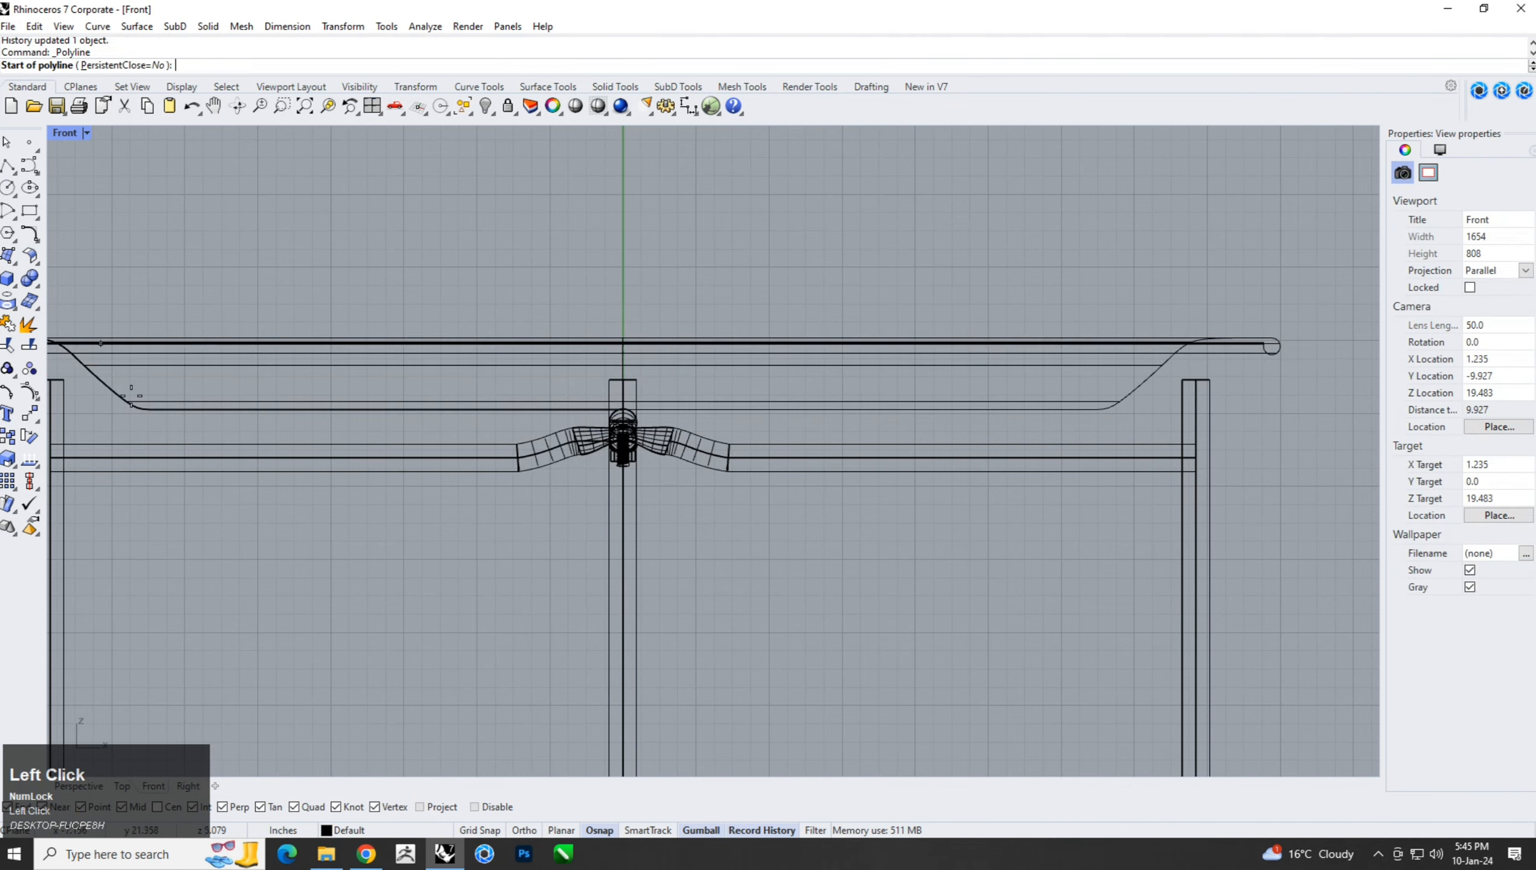
left_click(155, 471)
scroll(154, 471, "up", 5)
left_click(155, 380, "shift")
right_click(155, 381)
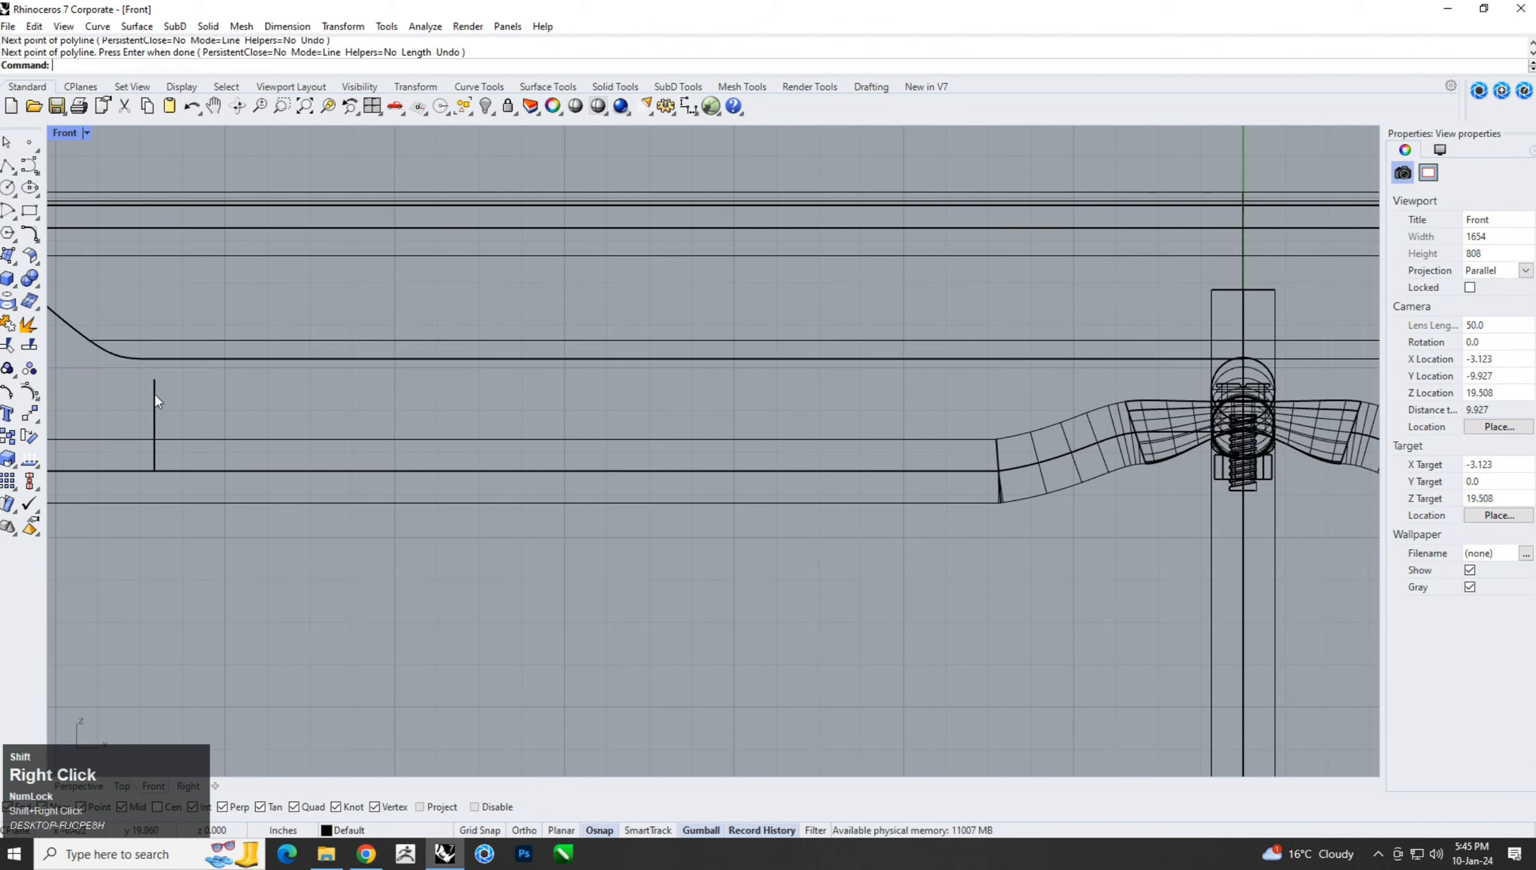
left_click(153, 390)
mouse_move(132, 396)
left_mouse_down()
mouse_move(163, 314)
mouse_move(145, 403)
left_mouse_up()
Try to pipe the short vertical support line with a 2 mm diameter.
key("ctrl+d")
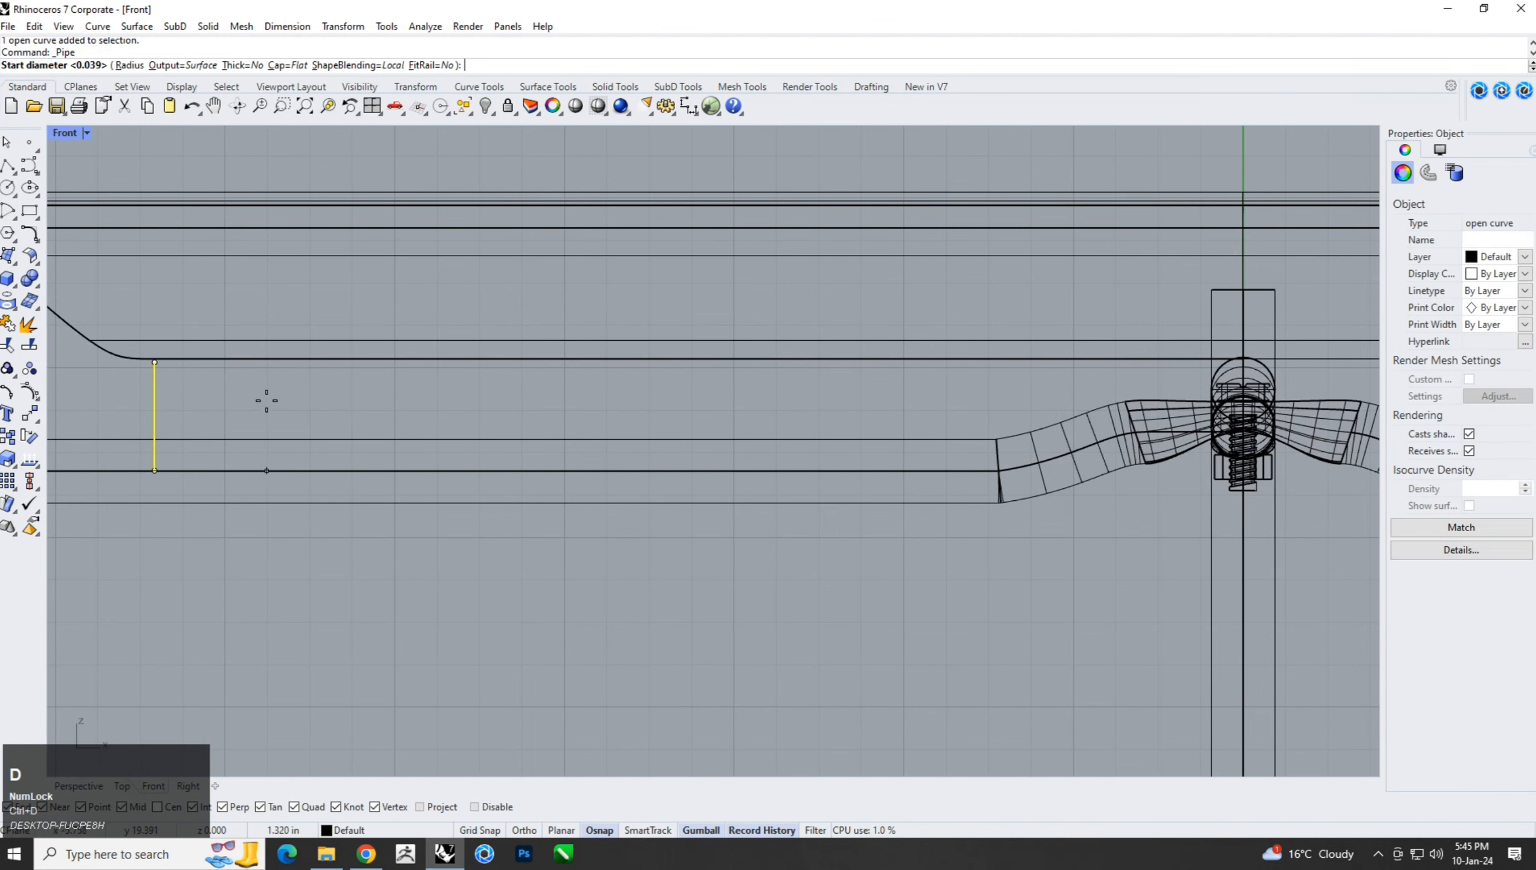
type("2mm")
right_click(255, 386)
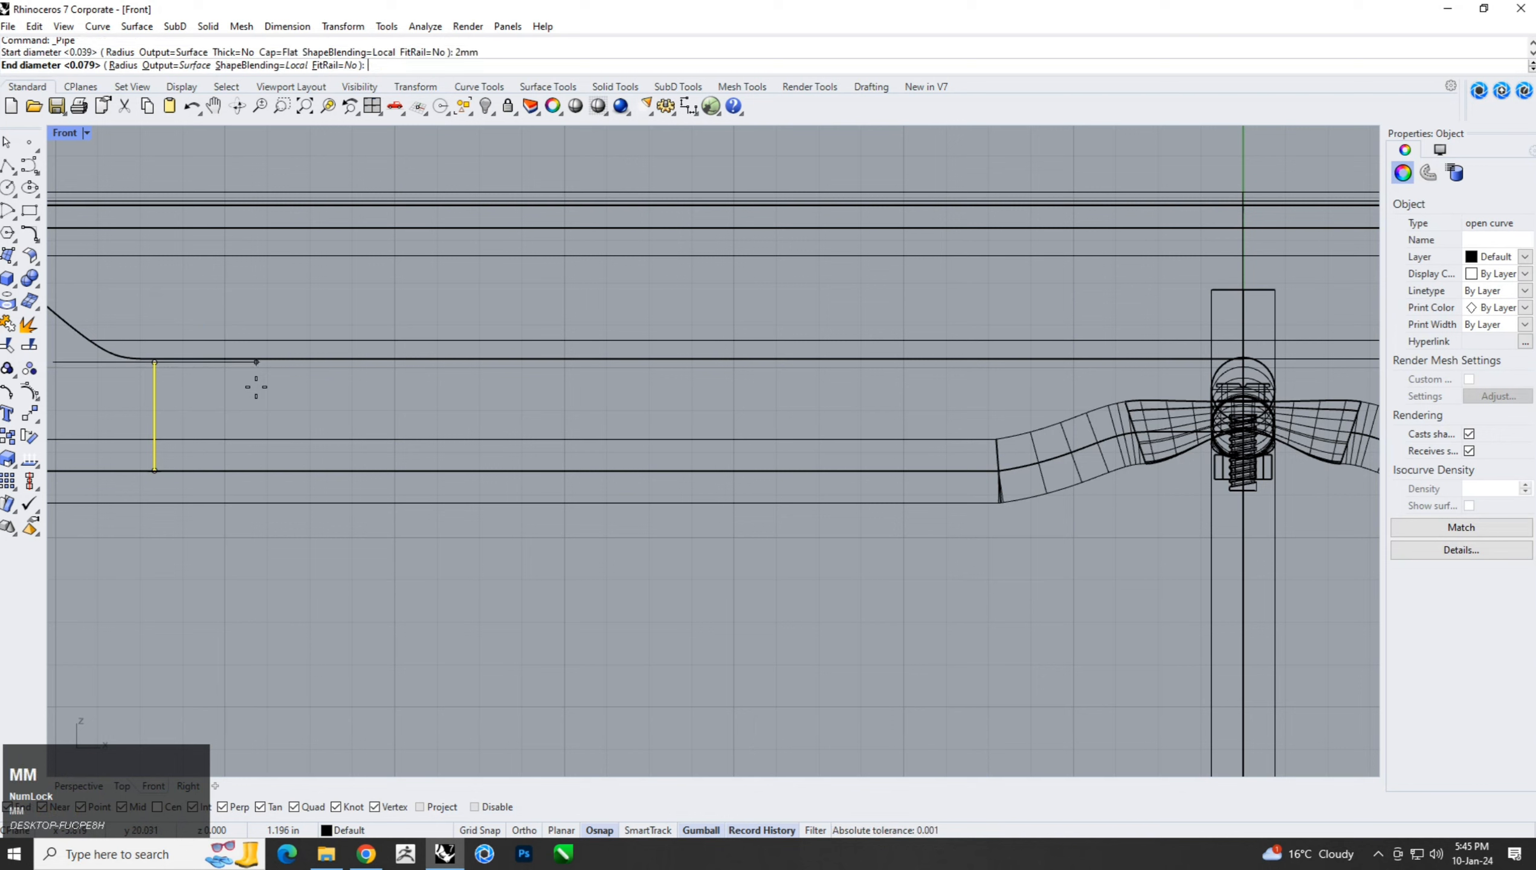
right_click(256, 387)
right_click(256, 386)
key("ctrl+z")
Pipe the short vertical support line with a 0.375 in diameter.
key("ctrl+d")
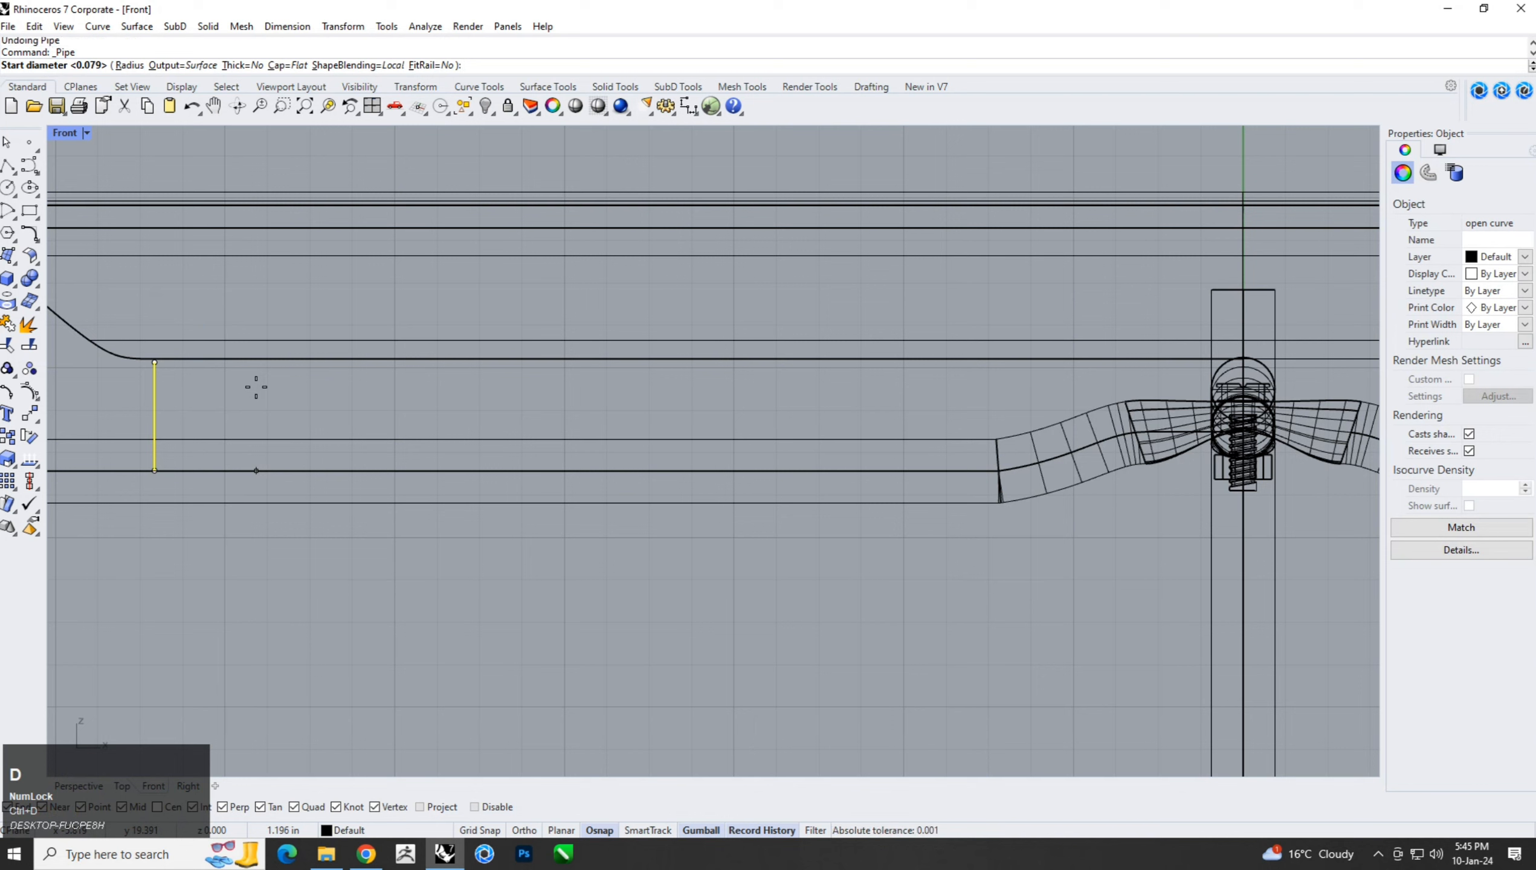
type(".375")
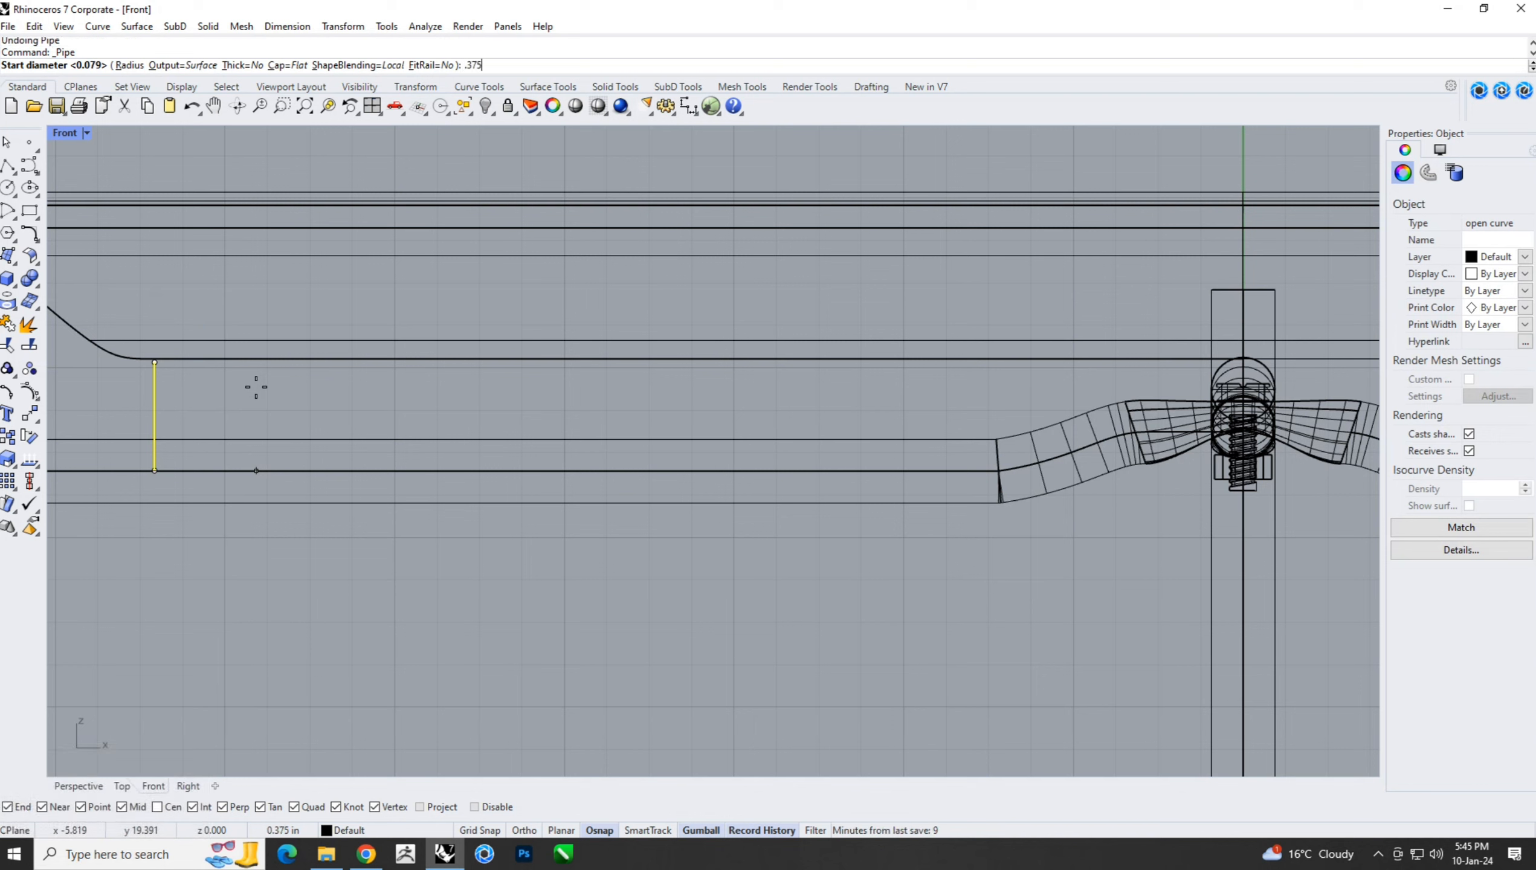
right_click(255, 387)
right_click(254, 386)
right_click(254, 386)
Mirror the support post to the opposite side of the table across a vertical plane through 0.
left_click(186, 402)
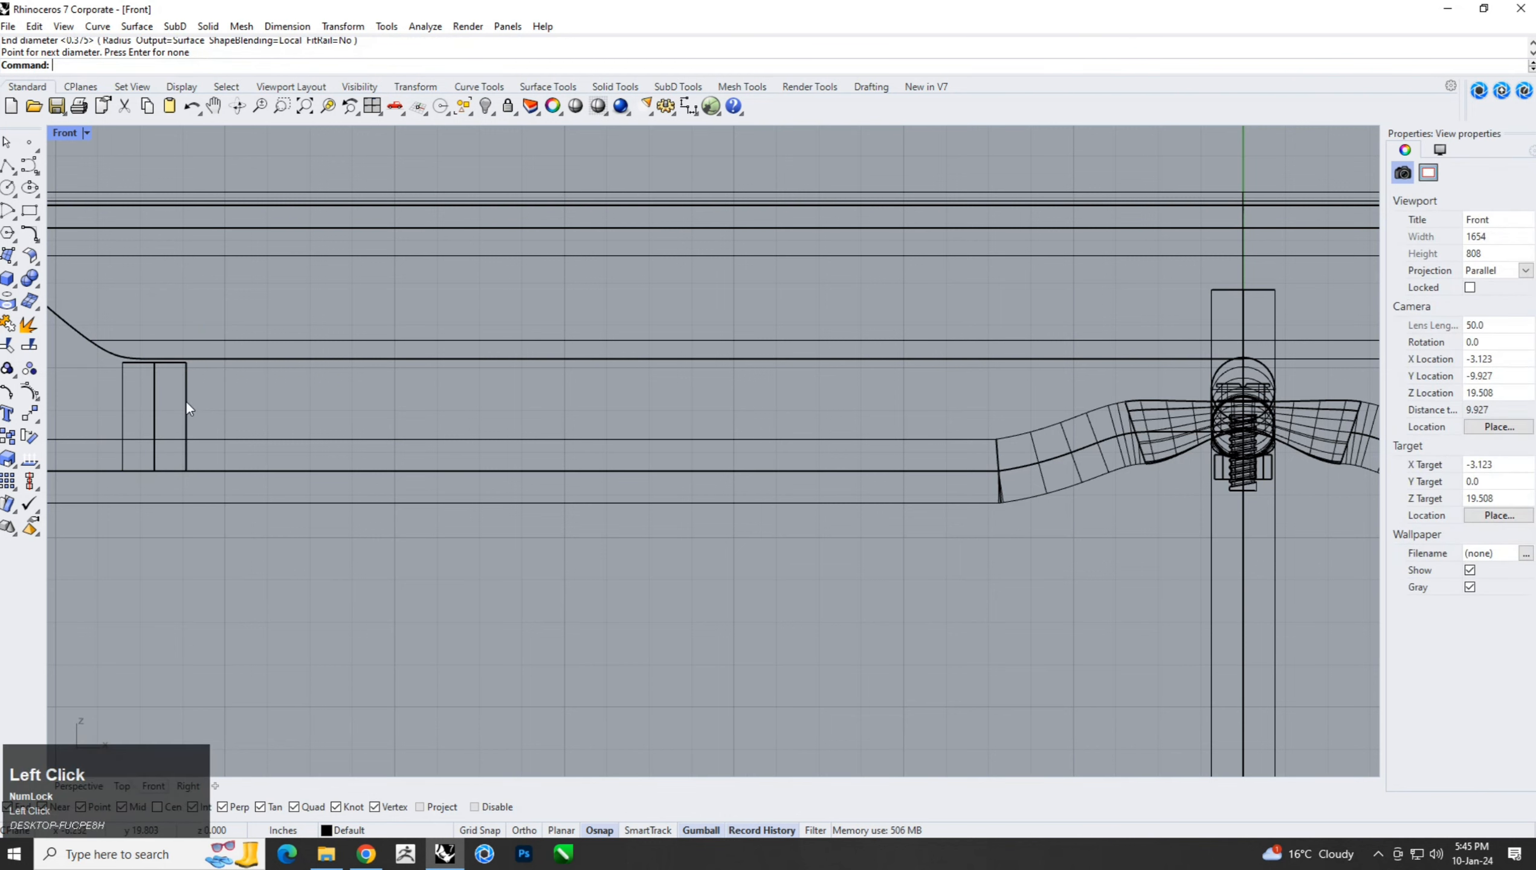
key("Return")
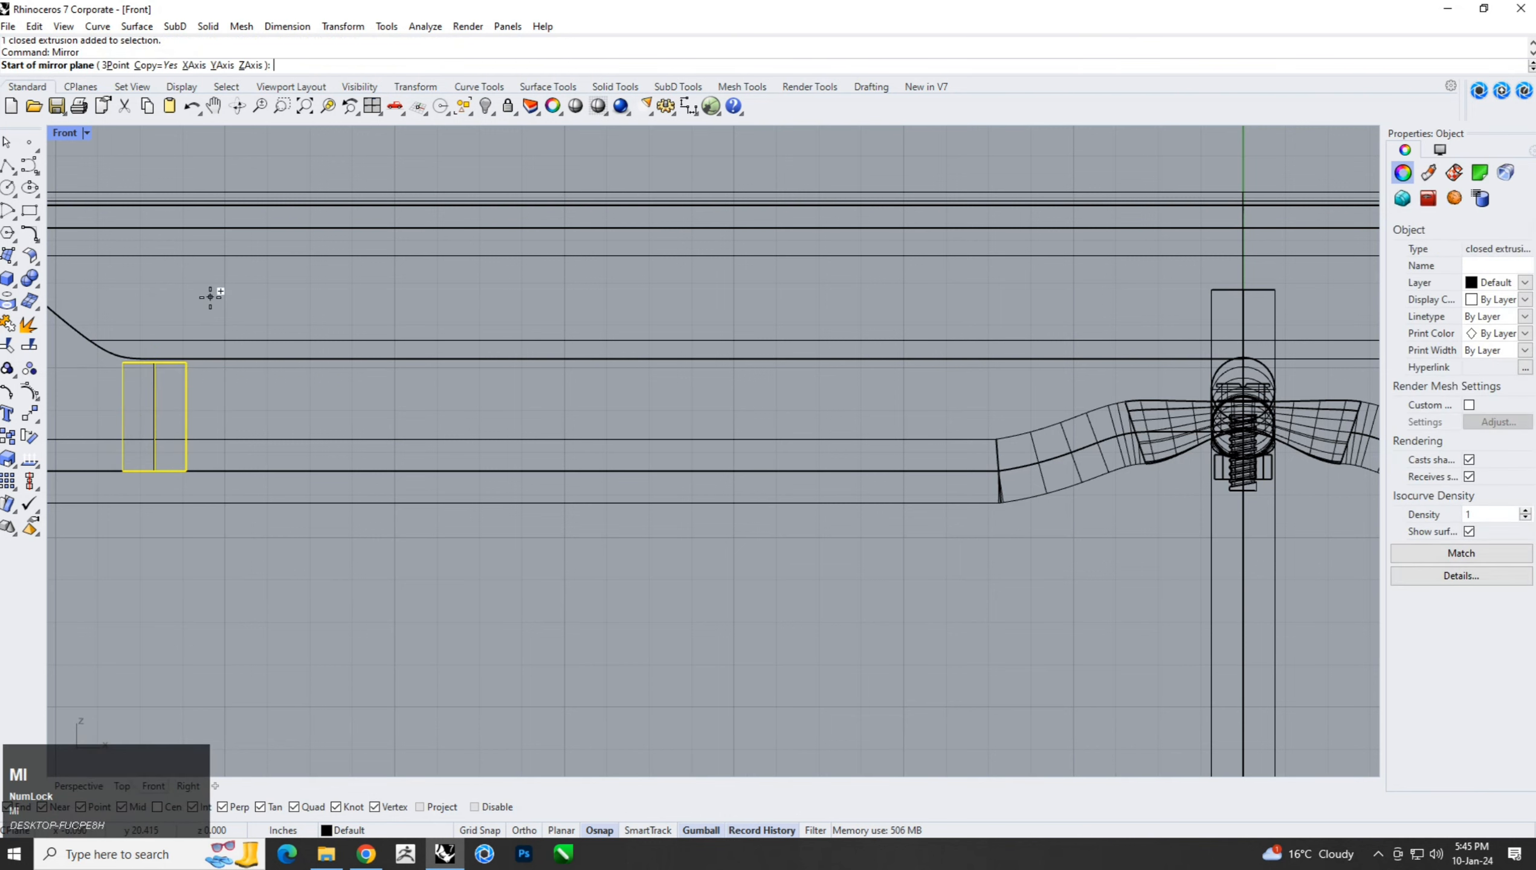
type("0")
key("Return")
scroll(810, 295, "down", 3, "shift")
left_click(810, 295, "shift")
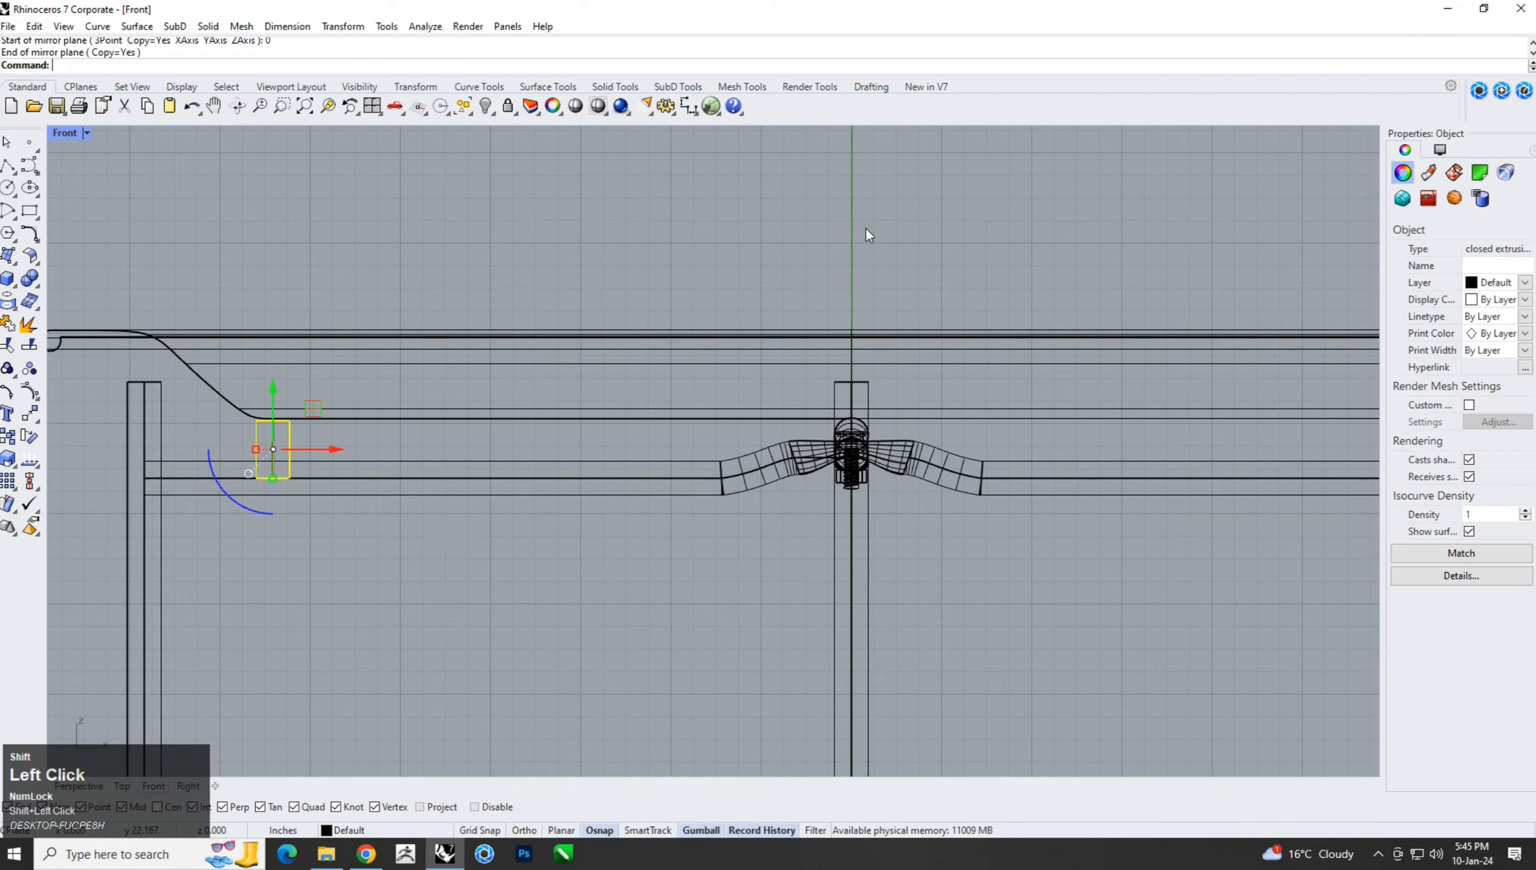
left_click(83, 785)
left_click(576, 652)
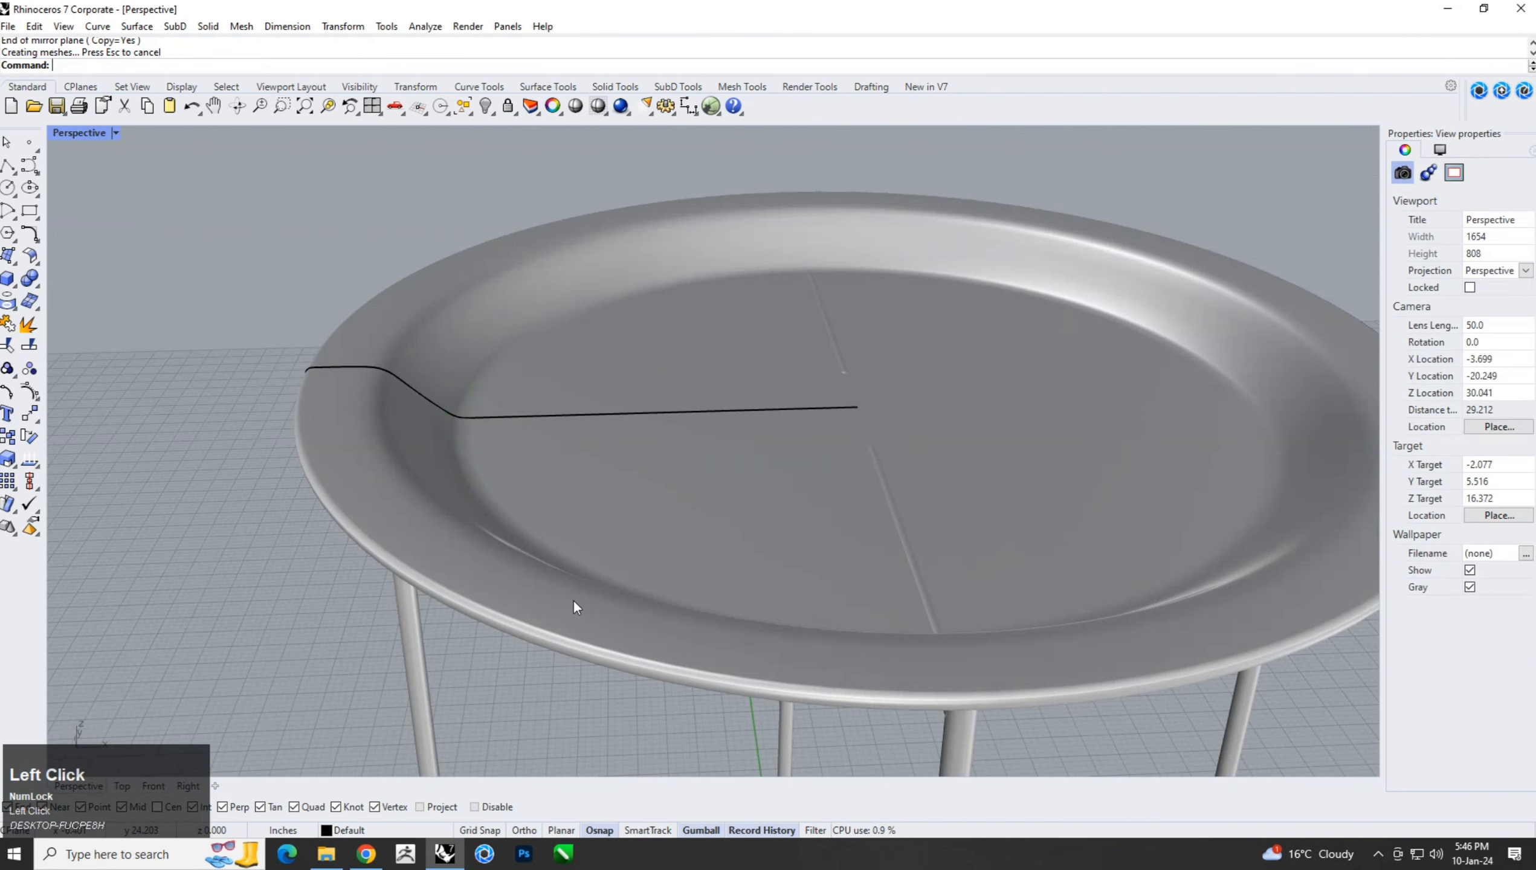
mouse_move(572, 599)
right_mouse_down()
mouse_move(708, 590)
mouse_move(723, 509)
mouse_move(705, 493)
right_mouse_up()
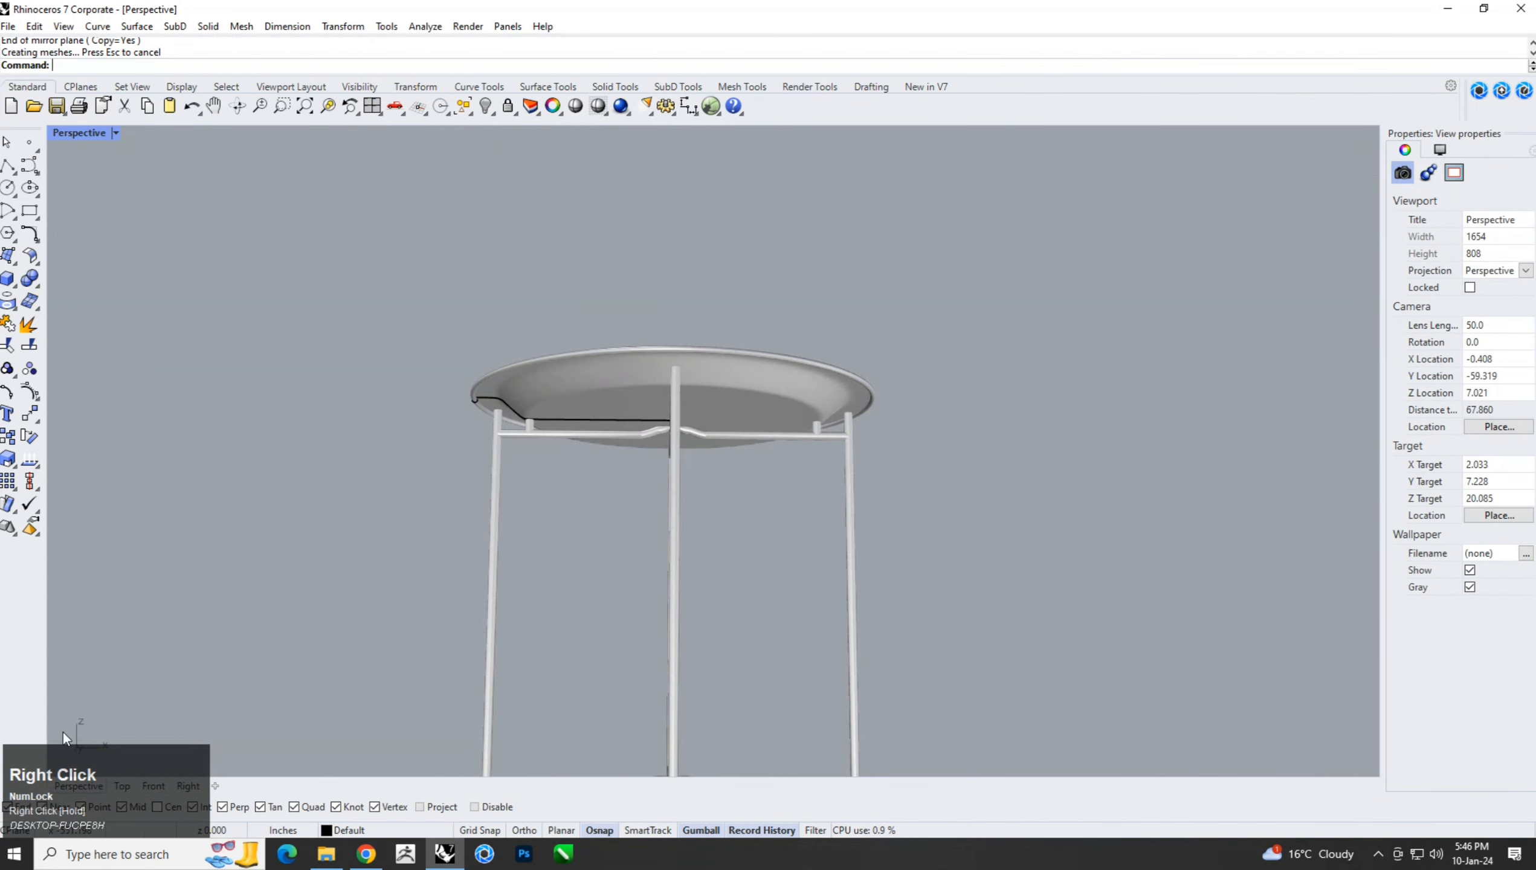
Lift the tray and its profile curve a little further above the upper screw head.
left_click(158, 786)
right_click_drag(264, 415, 407, 444)
left_click_drag(206, 295, 168, 421)
right_click_drag(741, 390, 653, 401)
scroll(702, 400, "up", 5)
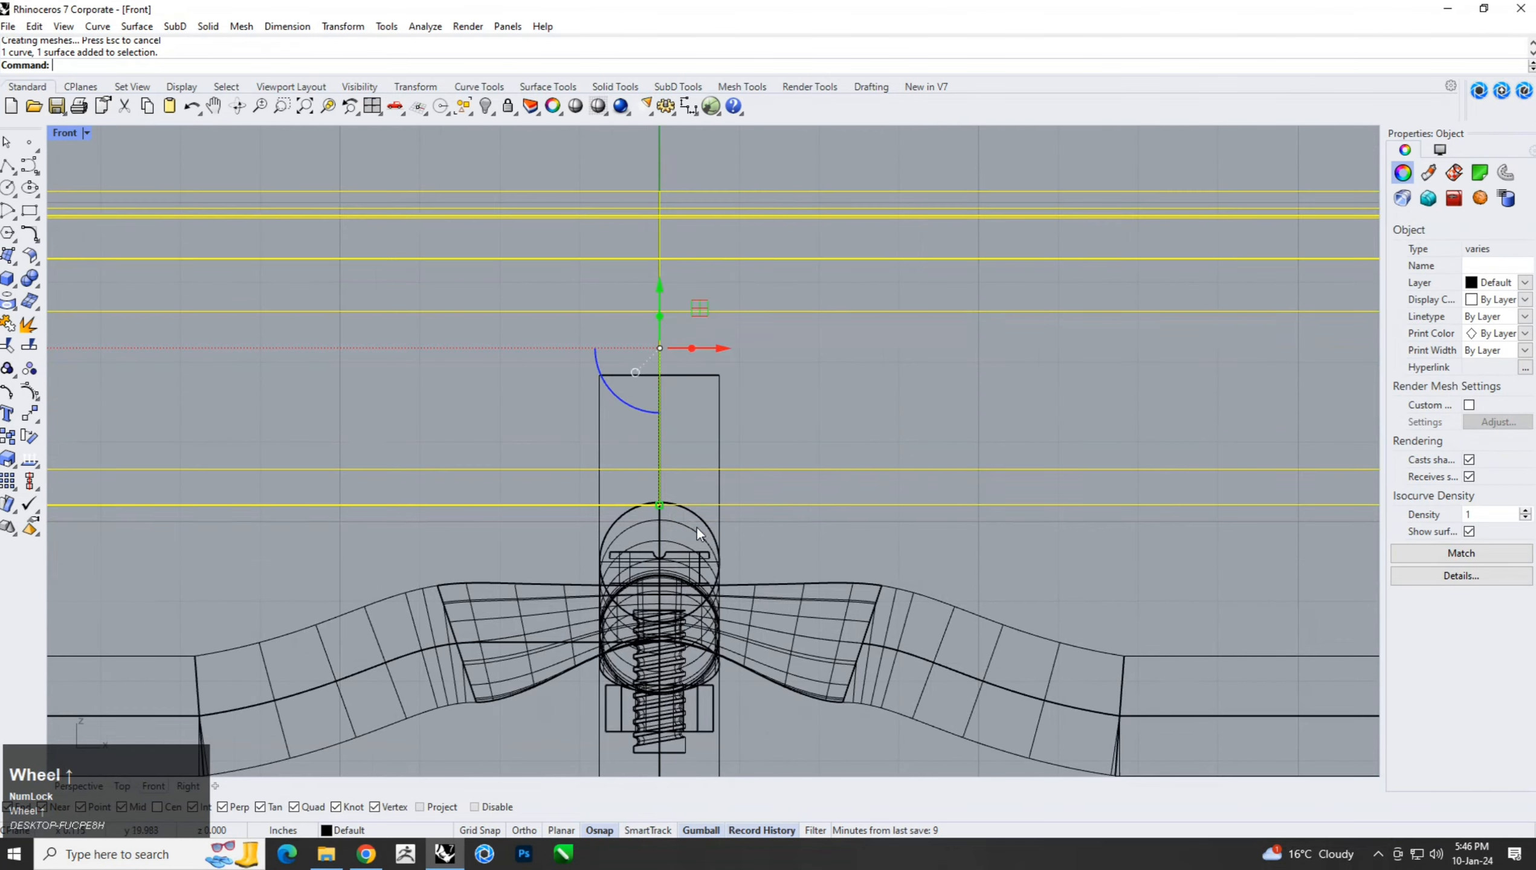
left_click_drag(667, 296, 680, 287)
Move the upper control point of the support post's centre line up to meet the tray's underside.
scroll(1007, 518, "down", 12)
right_click_drag(366, 521, 535, 491)
scroll(542, 497, "up", 10)
left_click_drag(547, 479, 547, 402)
left_click(483, 467, "ctrl")
left_click(30, 392)
left_click_drag(434, 371, 452, 361)
left_click(779, 500)
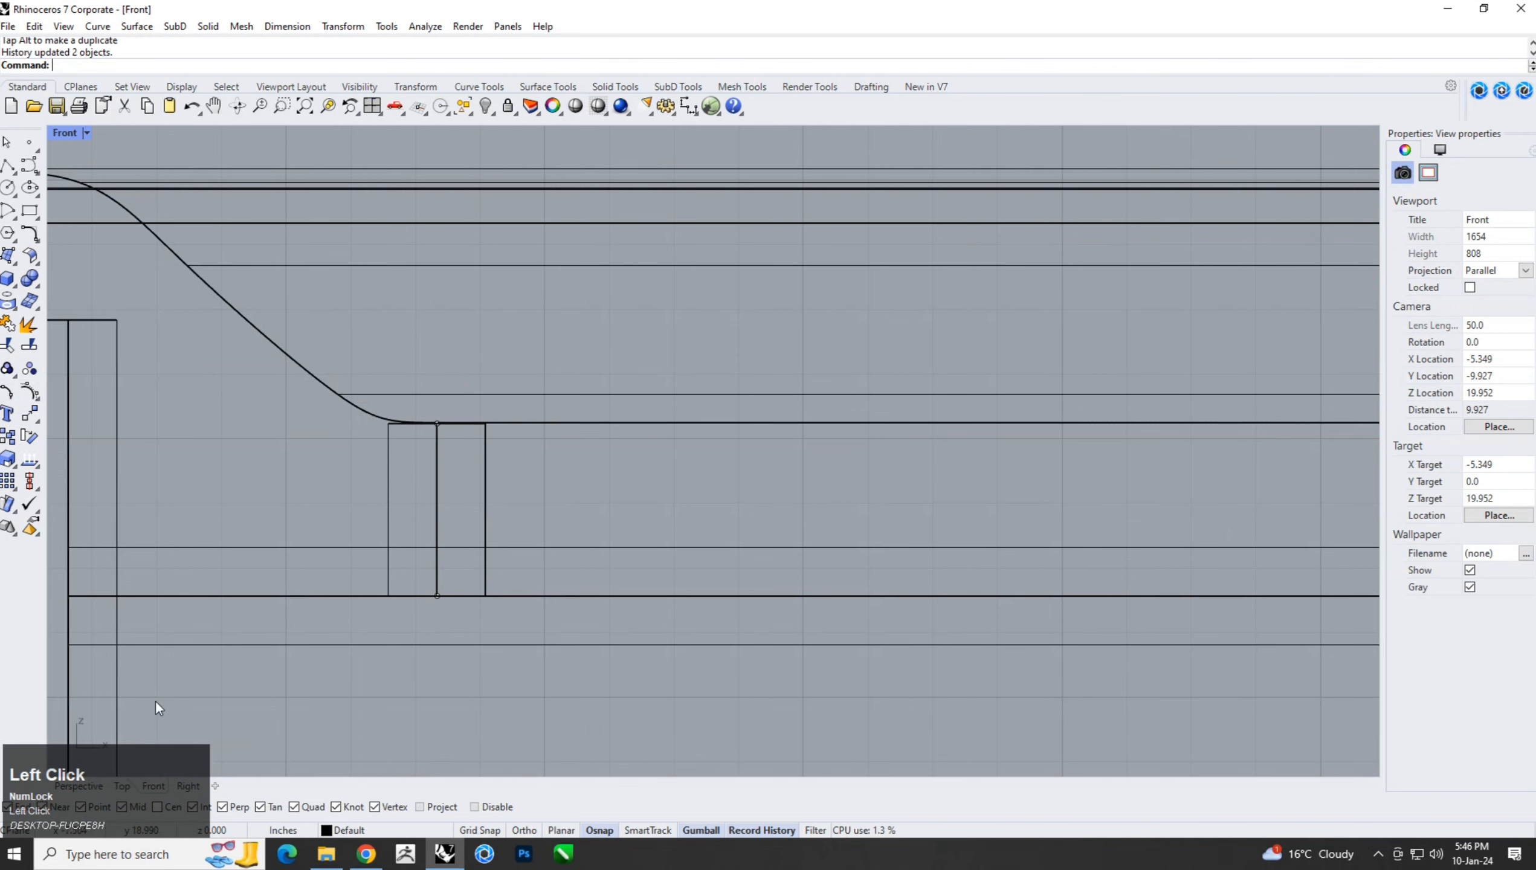
Offset the tray surface by 1.024 mm as a solid, replacing the original surface.
left_click(101, 783)
scroll(566, 634, "down", 9)
right_click_drag(694, 489, 698, 560)
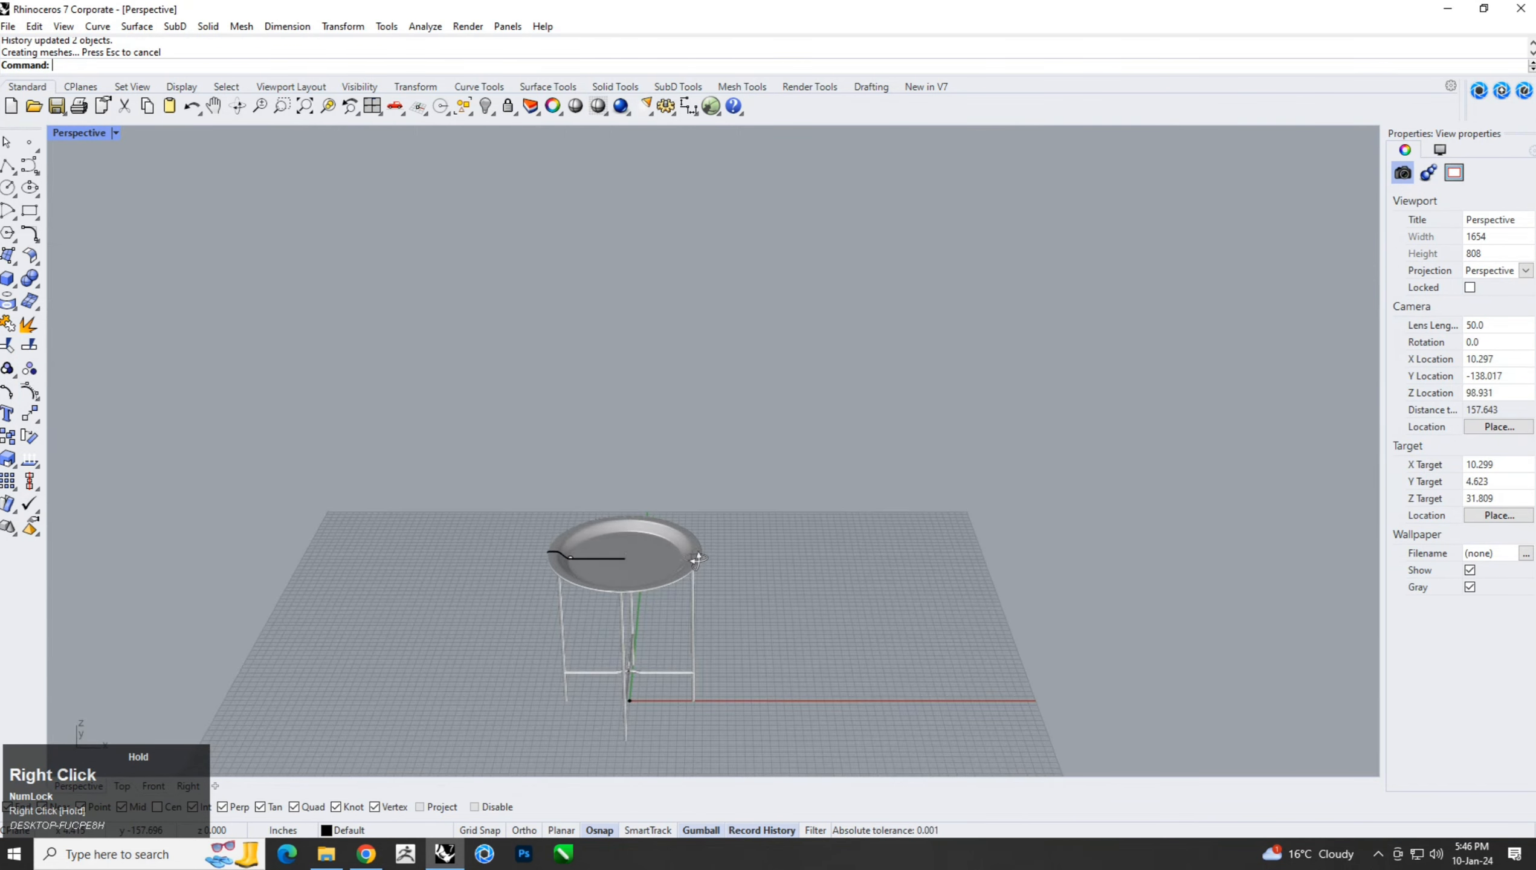
scroll(799, 472, "up", 3)
left_click(713, 526)
left_click(208, 26)
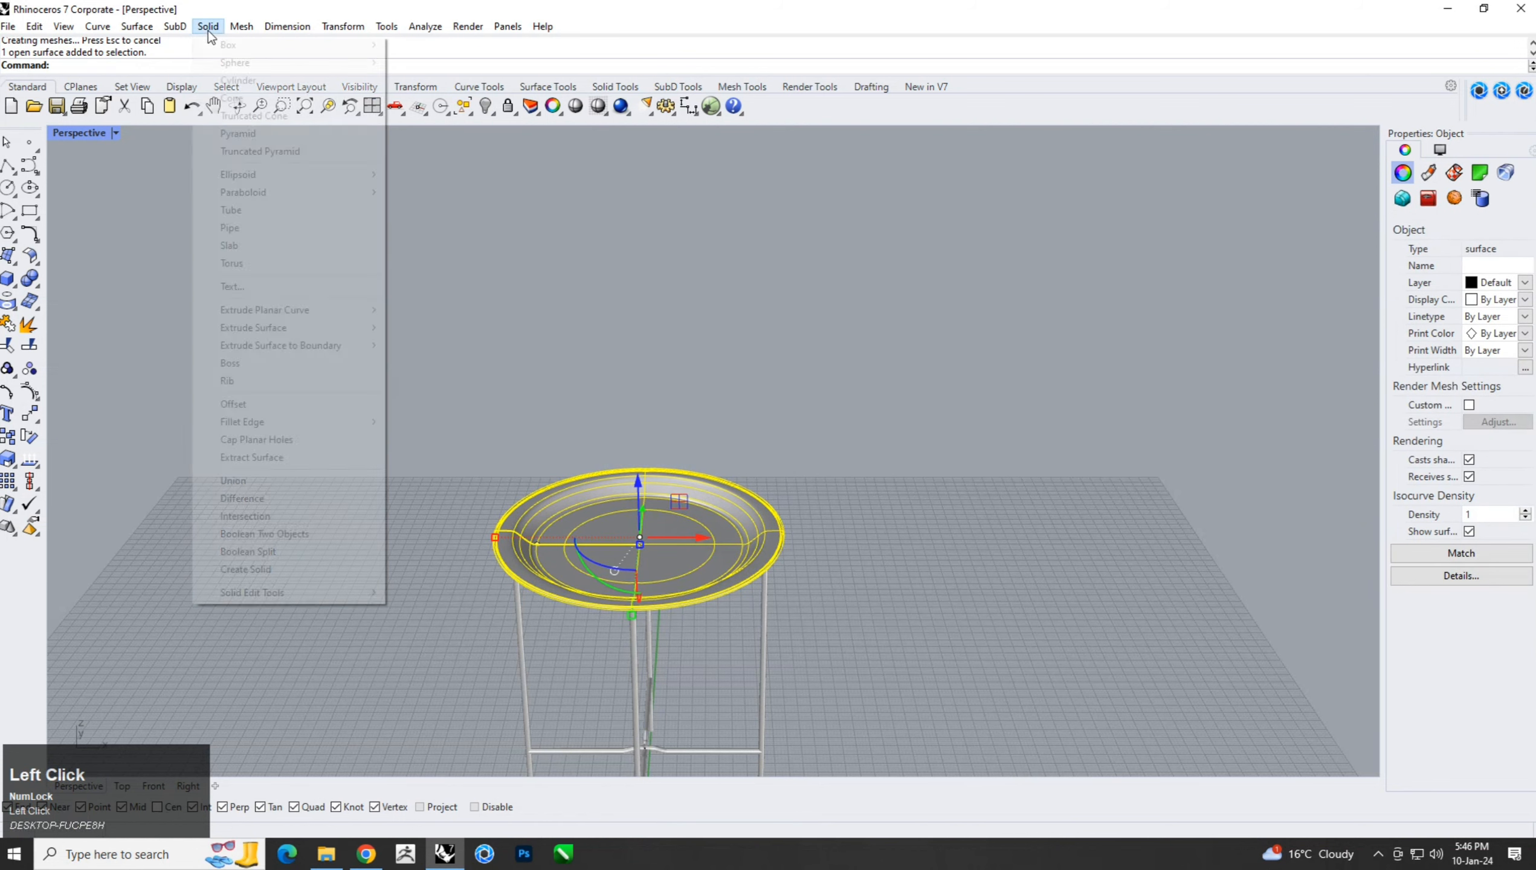
left_click(268, 405)
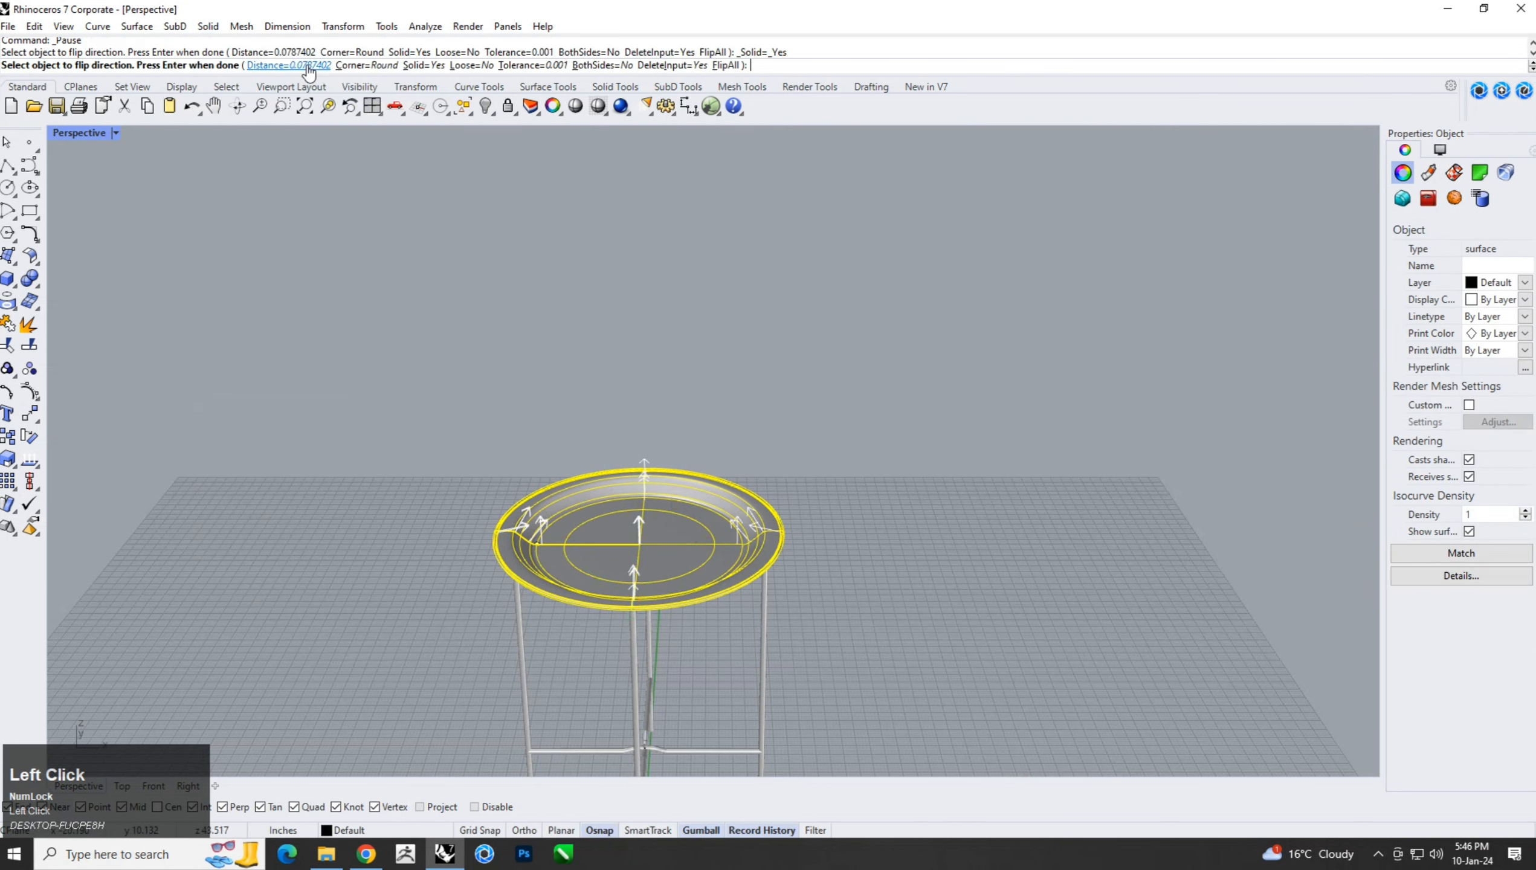
left_click(289, 65)
type("1.0")
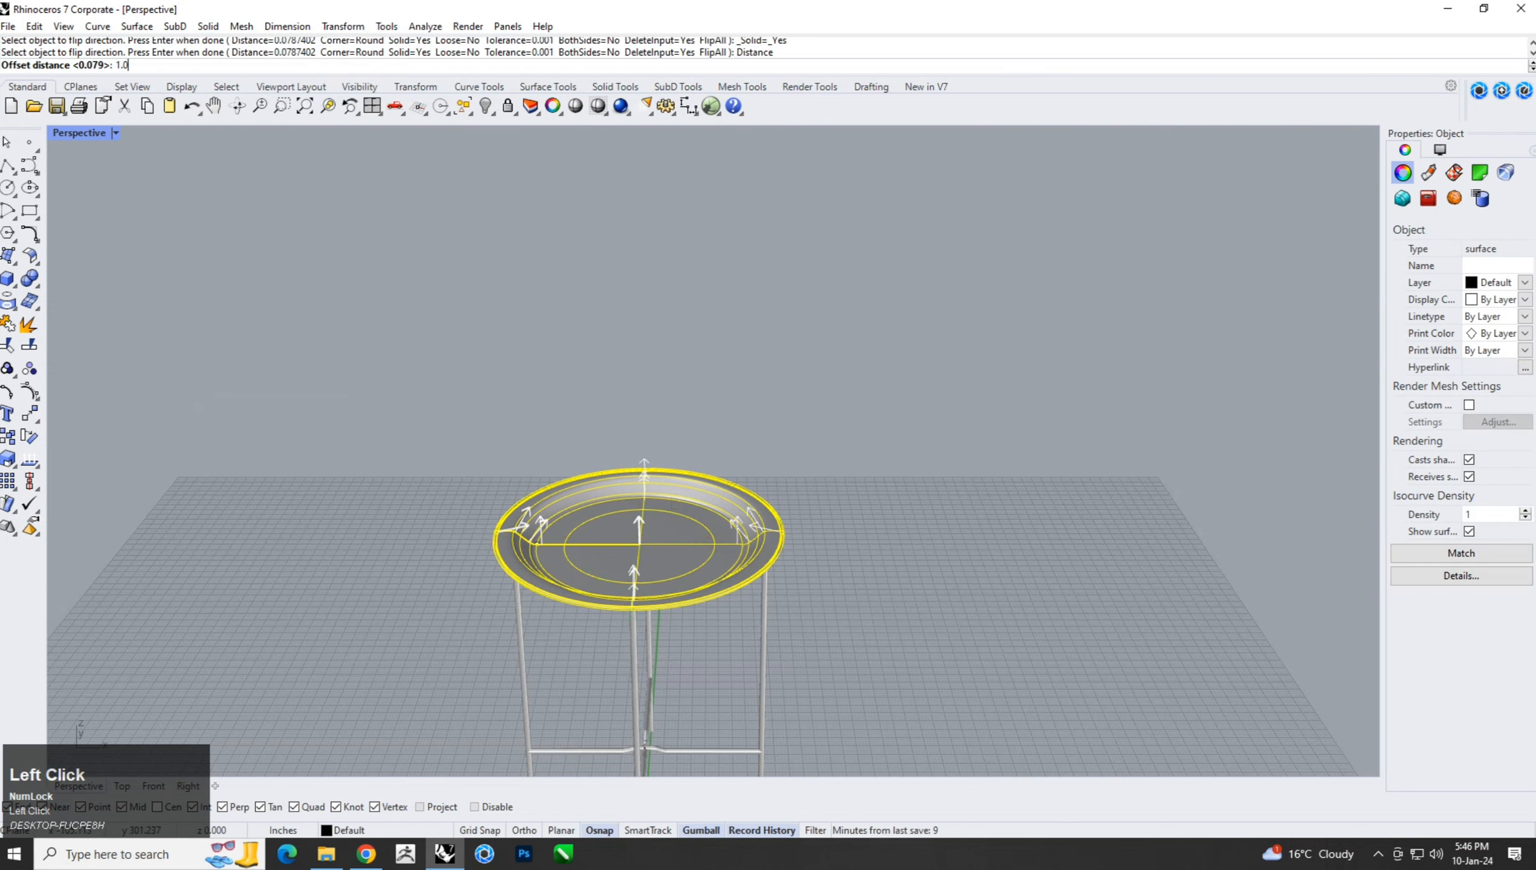
type("24mm")
key("Return")
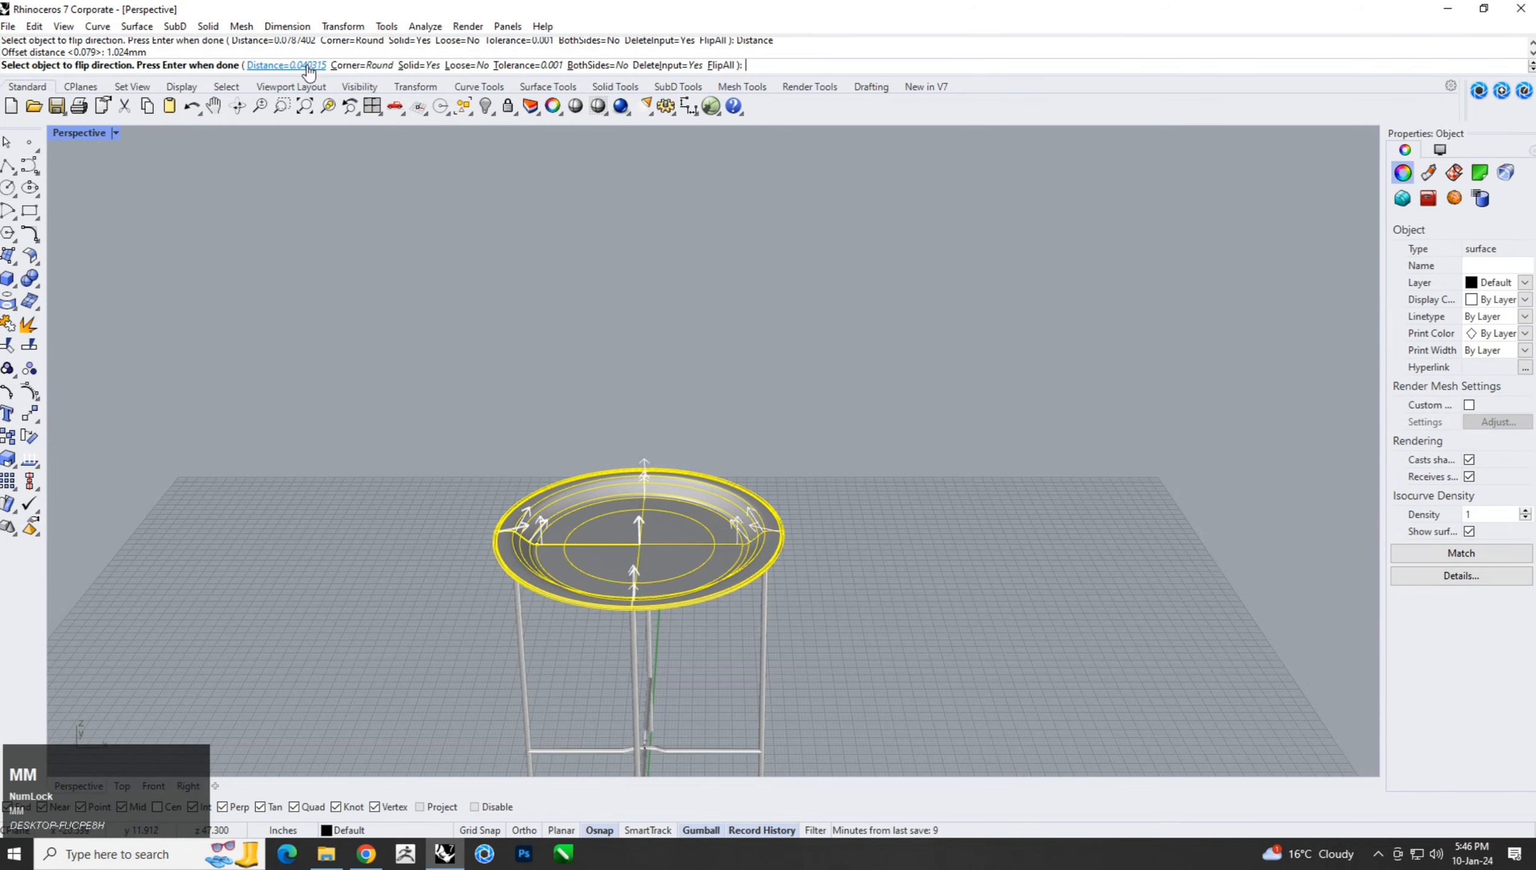
right_click(426, 310)
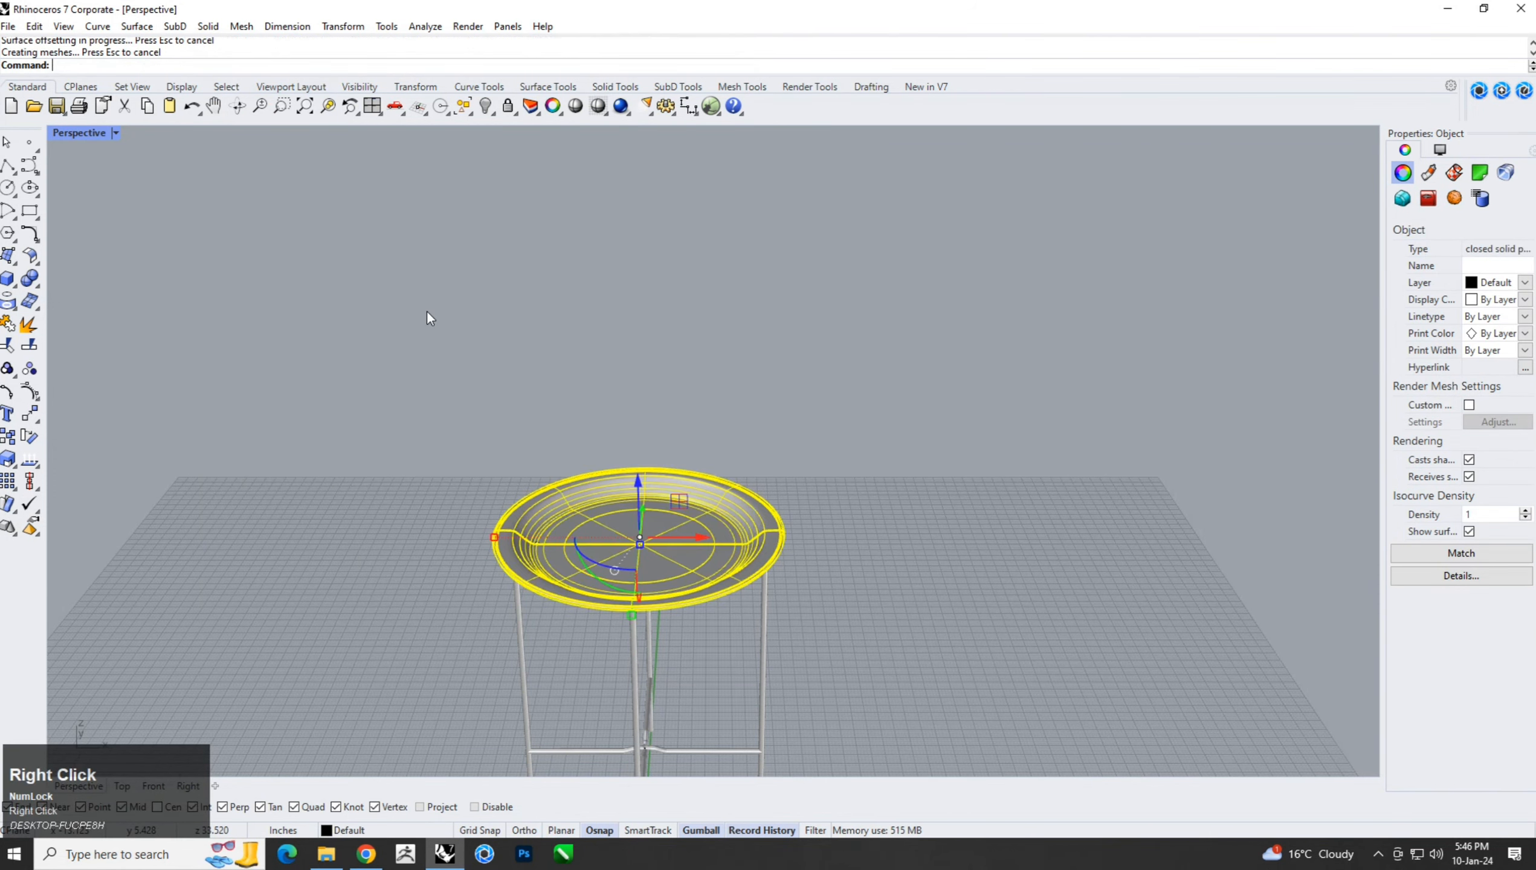
left_click(401, 317)
scroll(579, 419, "down", 3)
right_click_drag(579, 420, 593, 385)
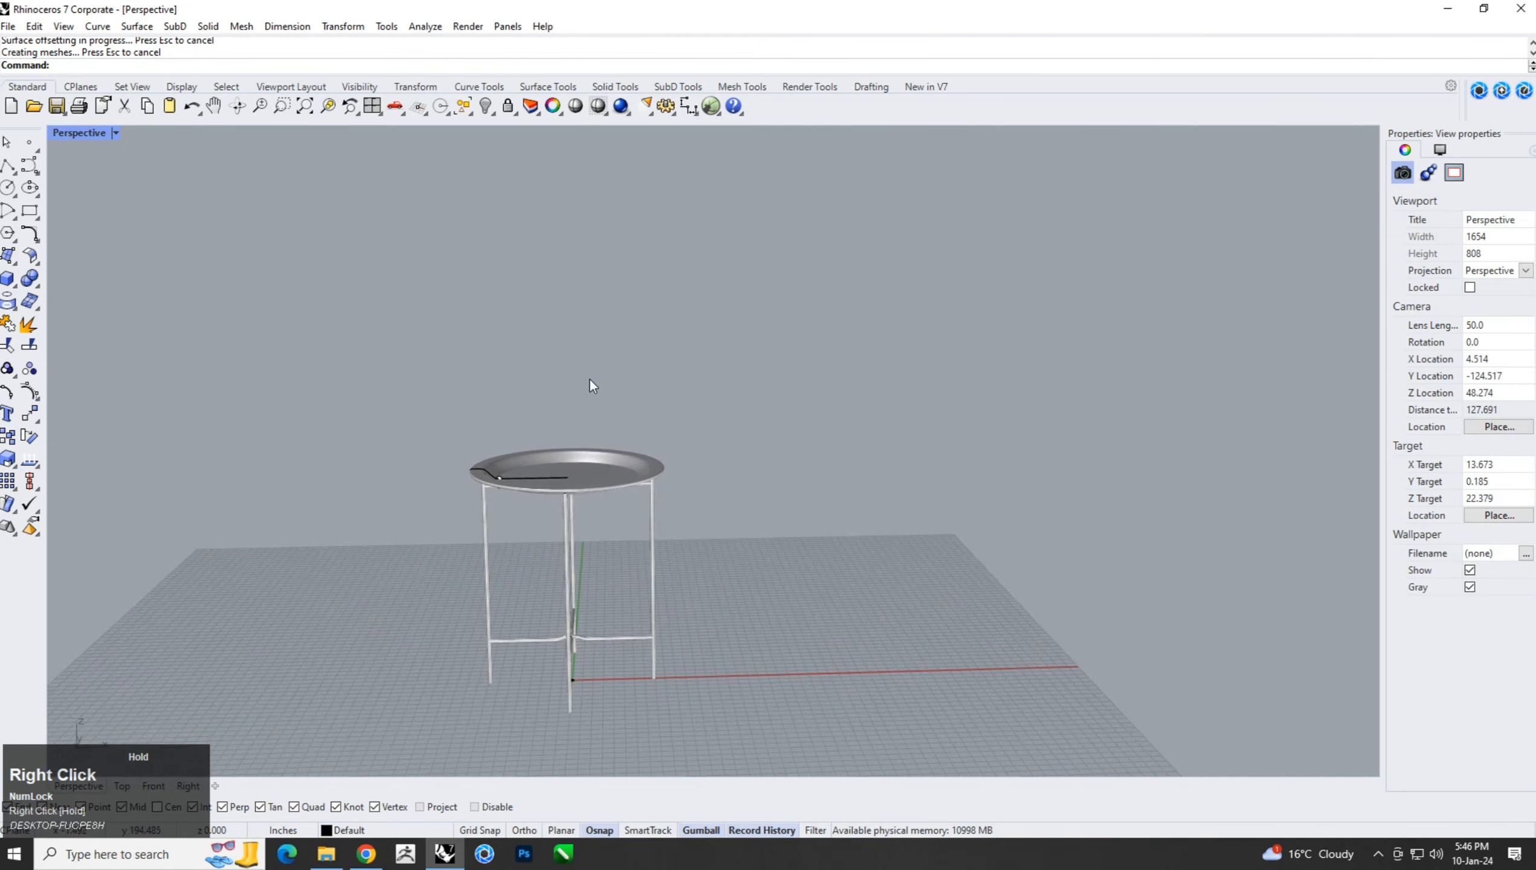
Add a horizontal dimension above the table across the tray's full width, from rim to rim.
left_click(153, 787)
scroll(465, 521, "down", 5)
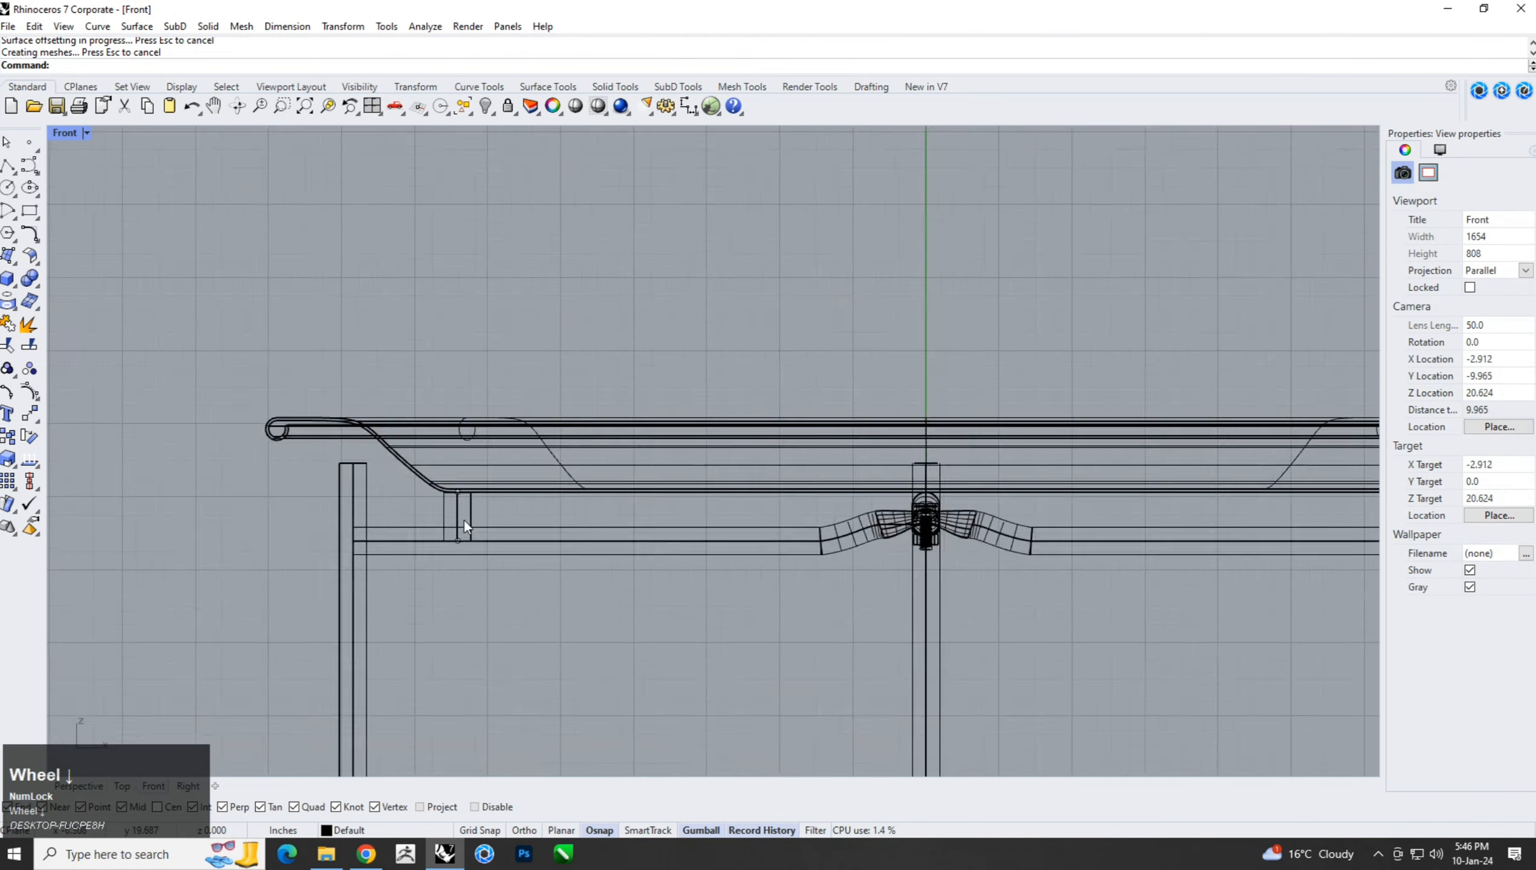
left_click(689, 105)
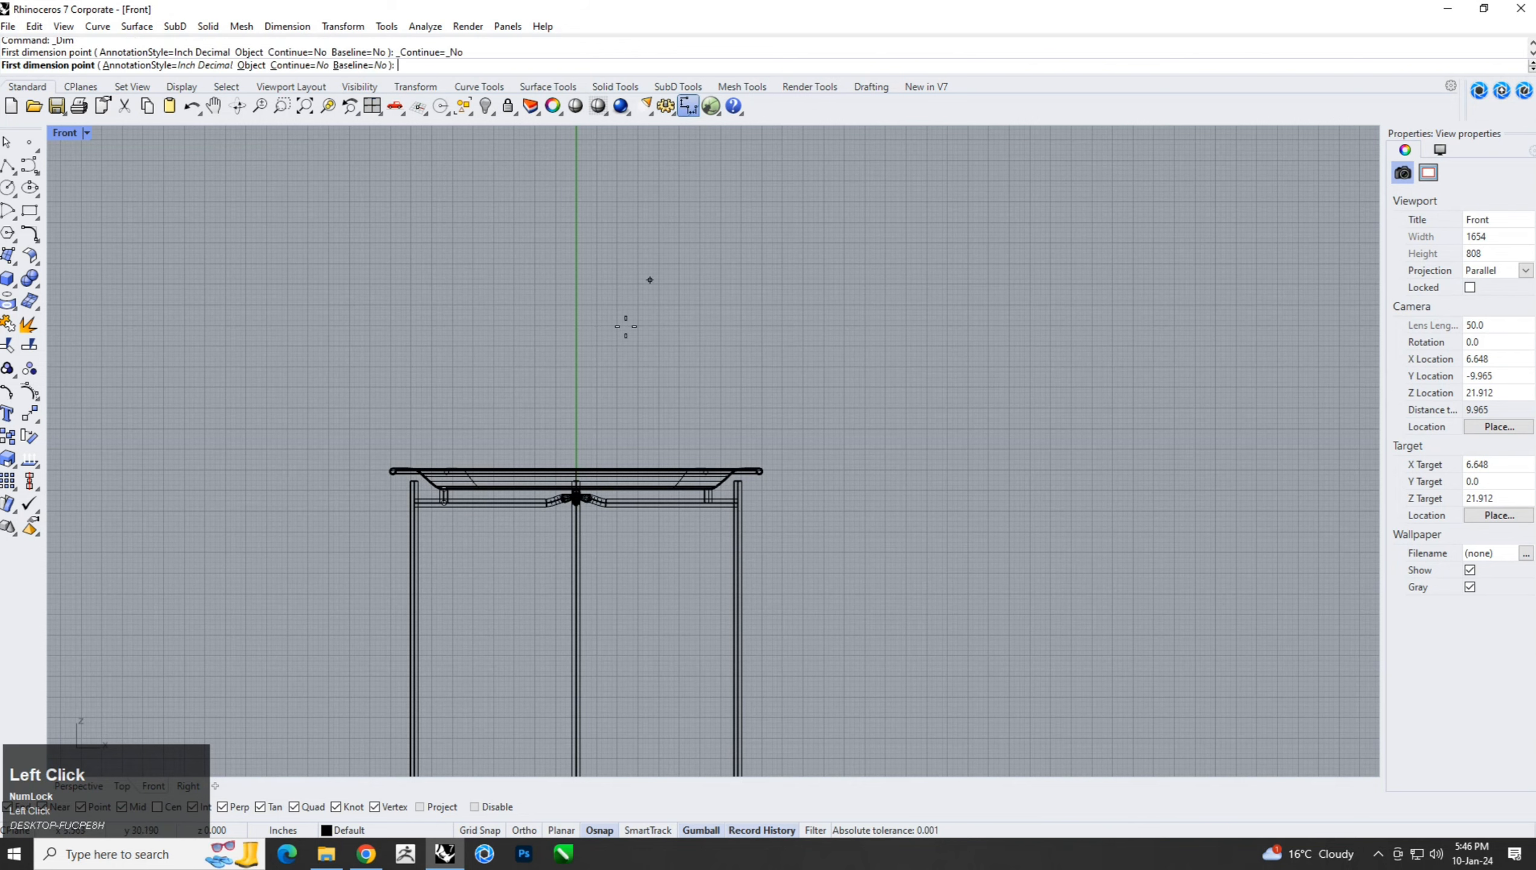
scroll(563, 408, "up", 5)
right_click_drag(220, 536, 337, 464)
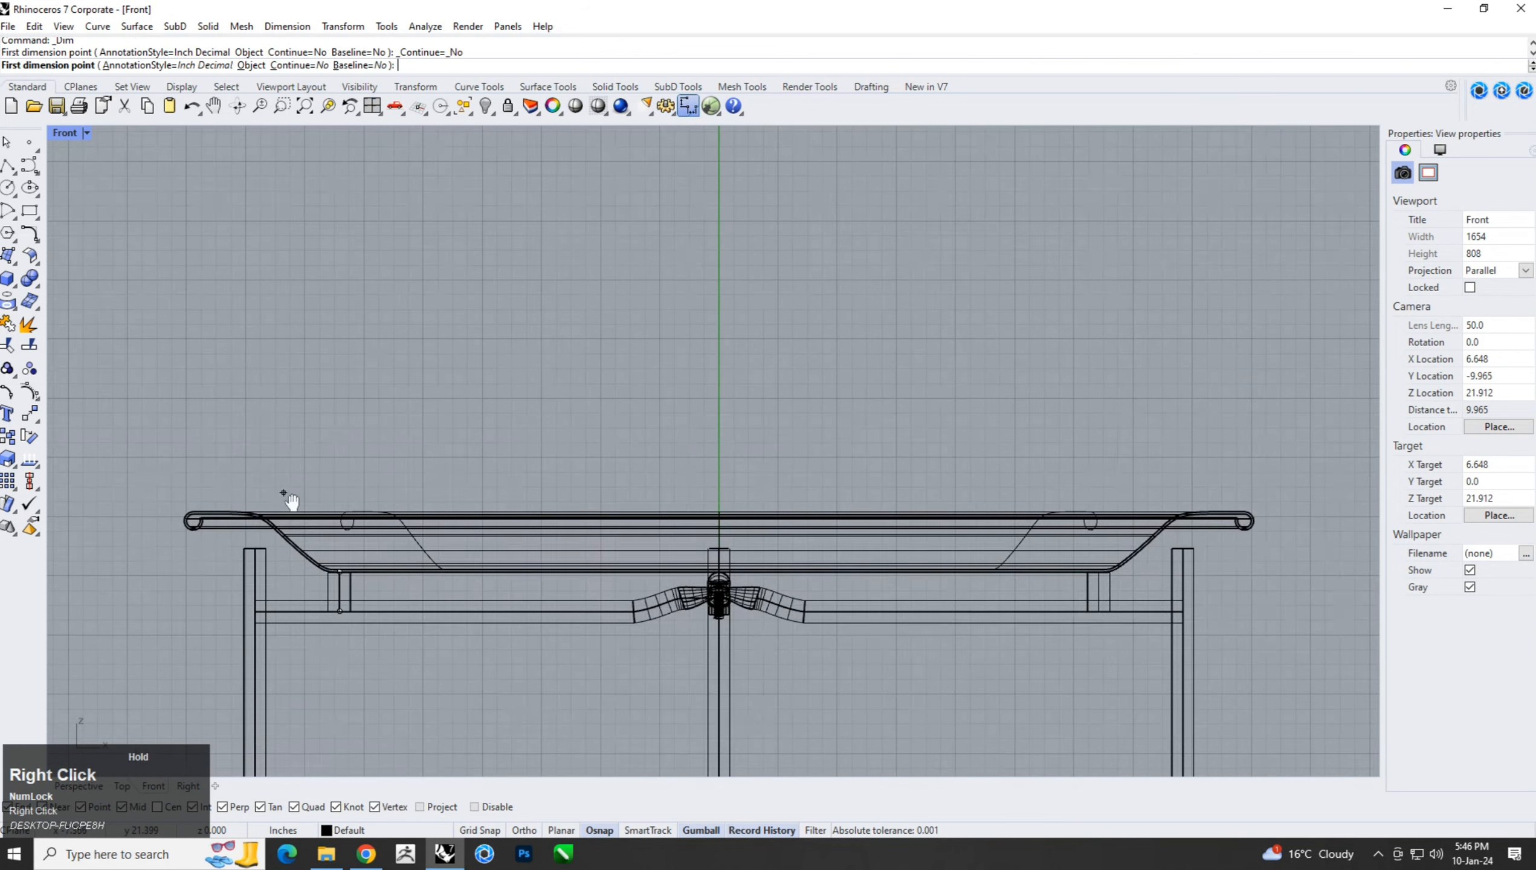
left_click(185, 521)
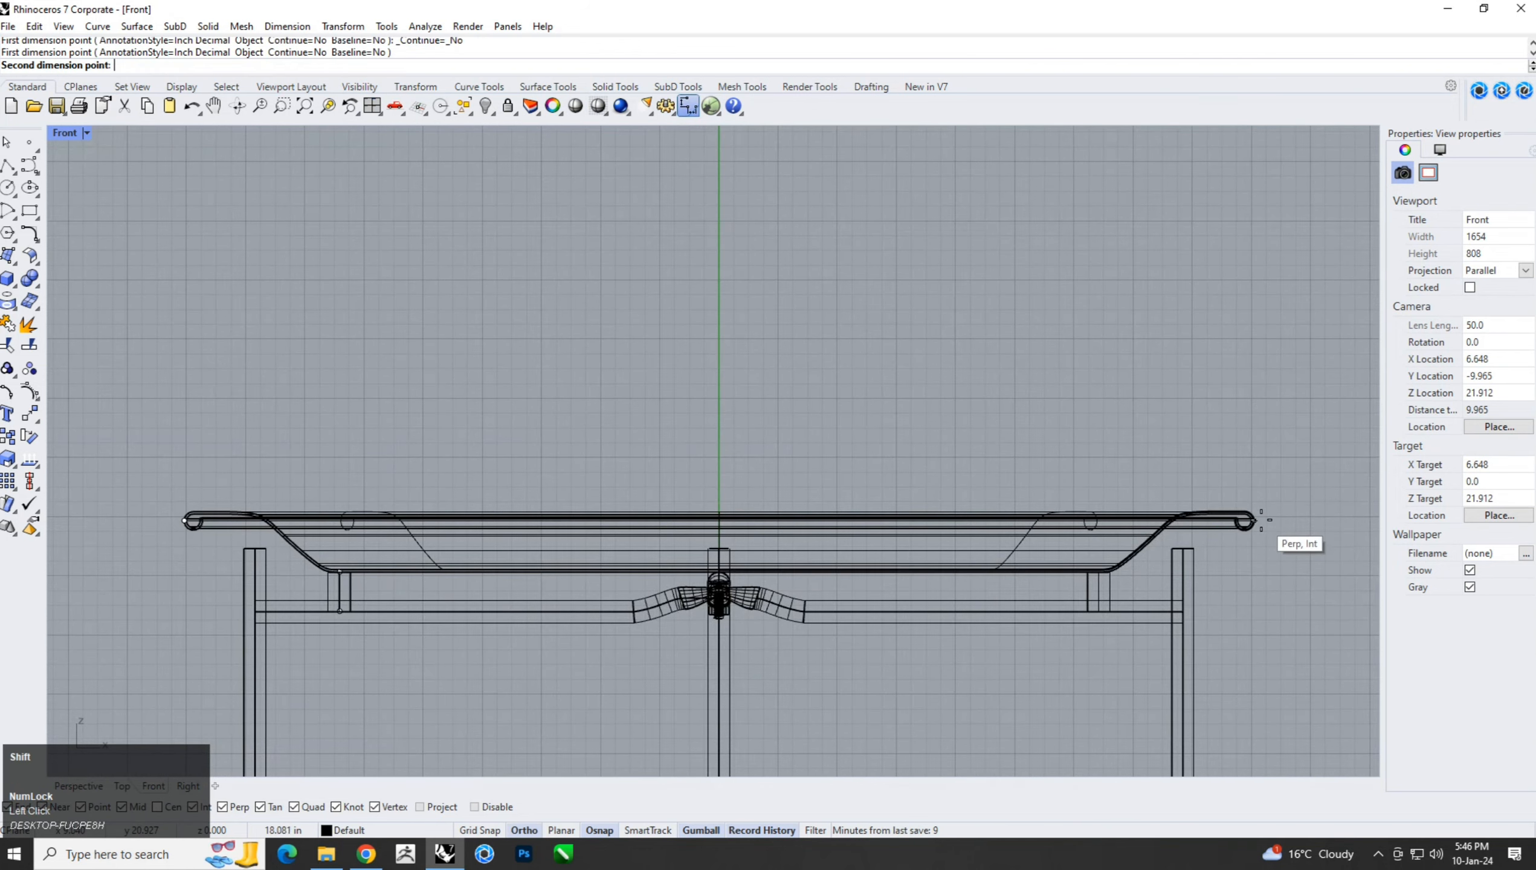
left_click(1254, 522, "shift")
left_click(1238, 306)
scroll(901, 347, "down", 5)
right_click_drag(901, 346, 842, 250)
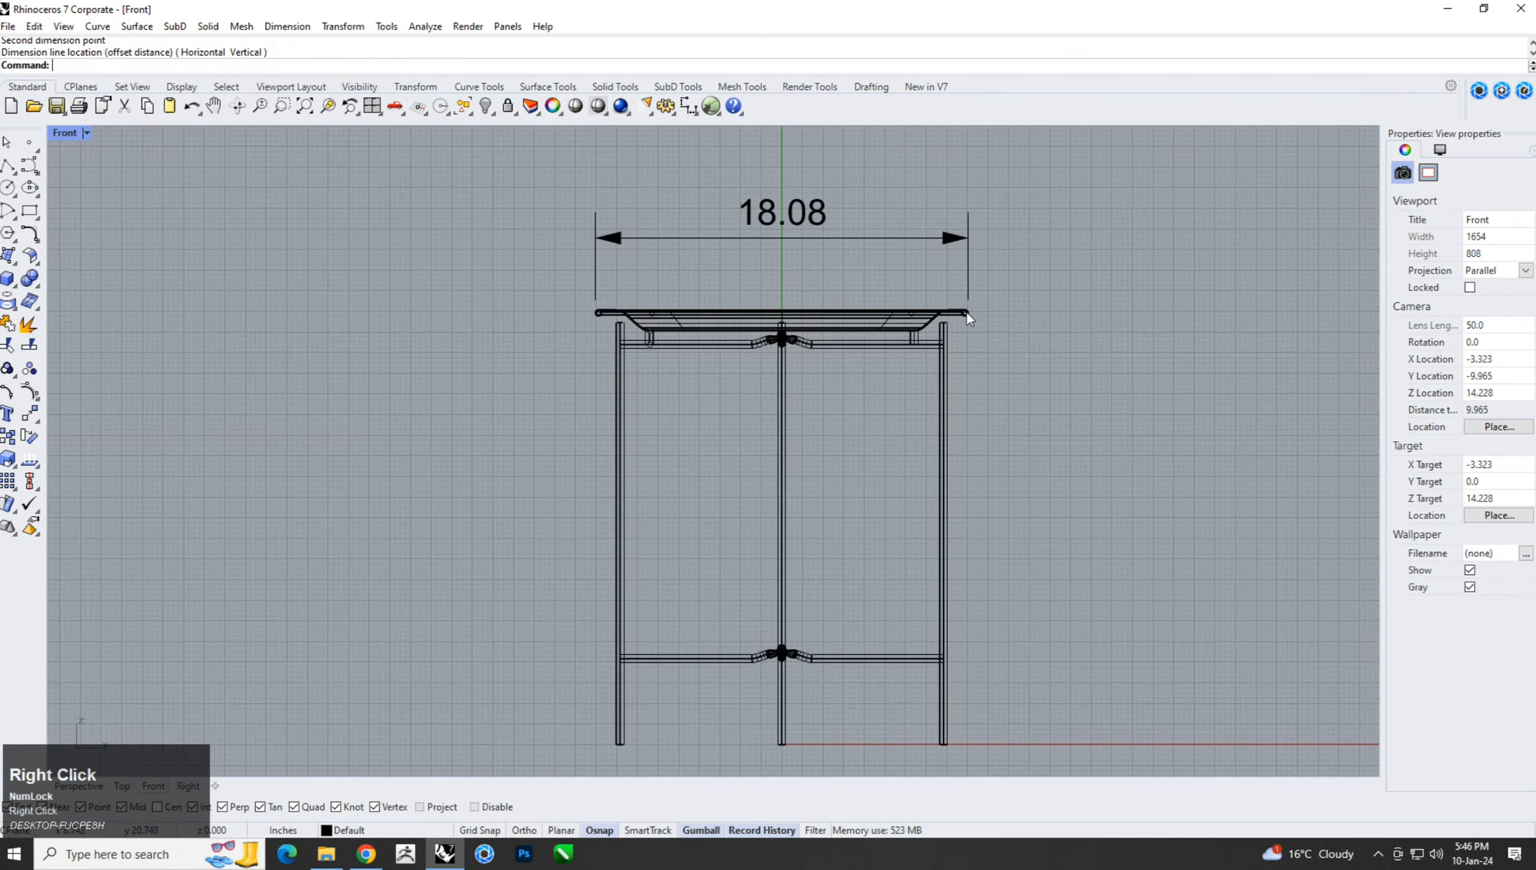
Add a vertical dimension beside the table for its overall height, from the tray rim to the ground line, using grid snap.
key("space")
left_click(969, 311)
scroll(984, 317, "up", 6)
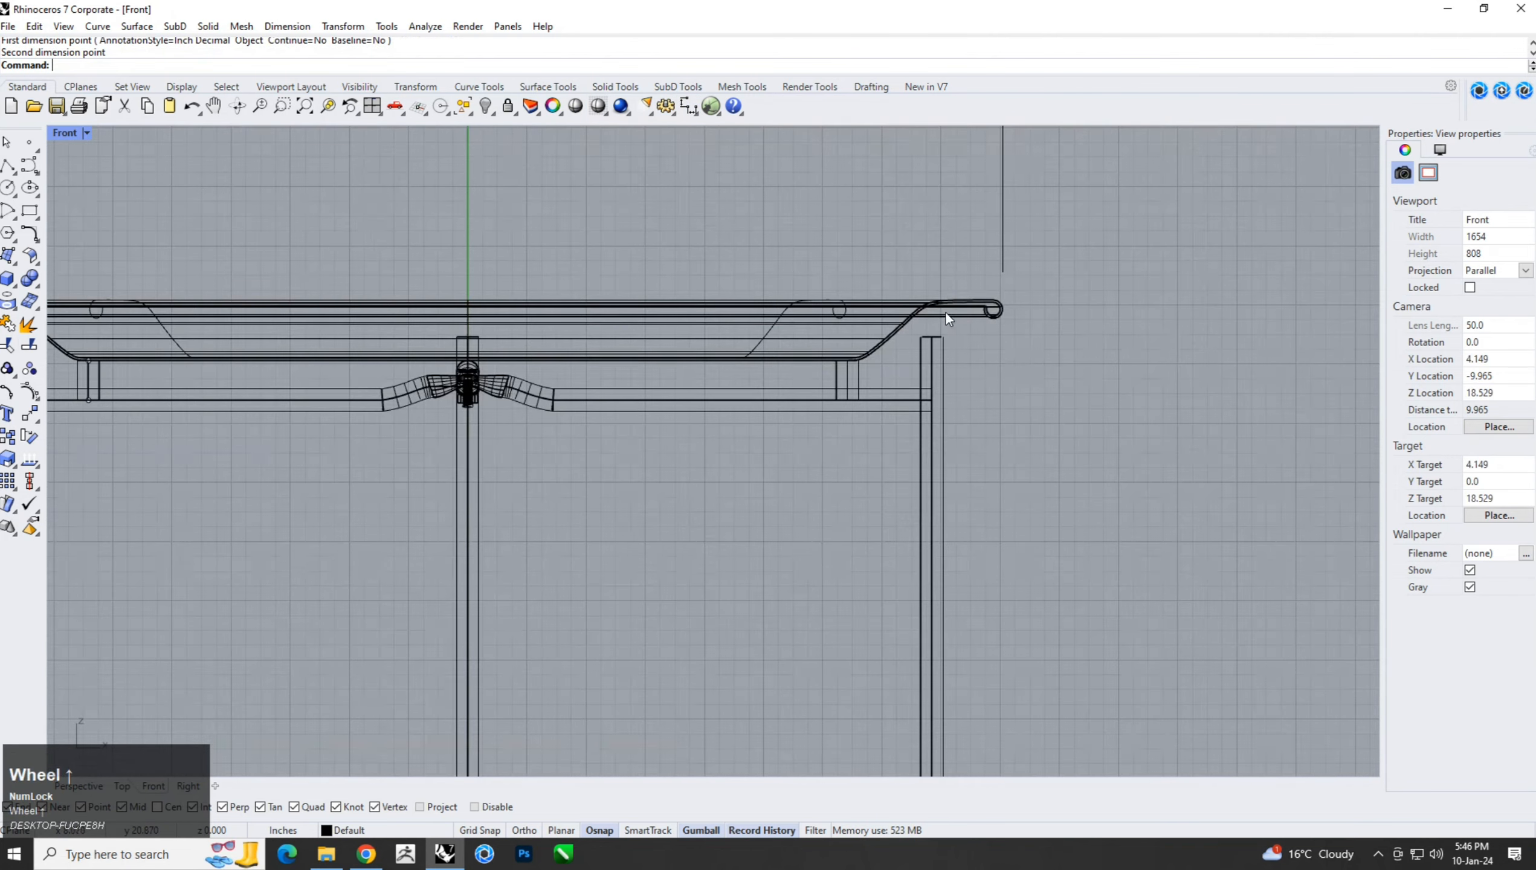
key("space")
left_click(985, 318)
scroll(985, 318, "down", 12)
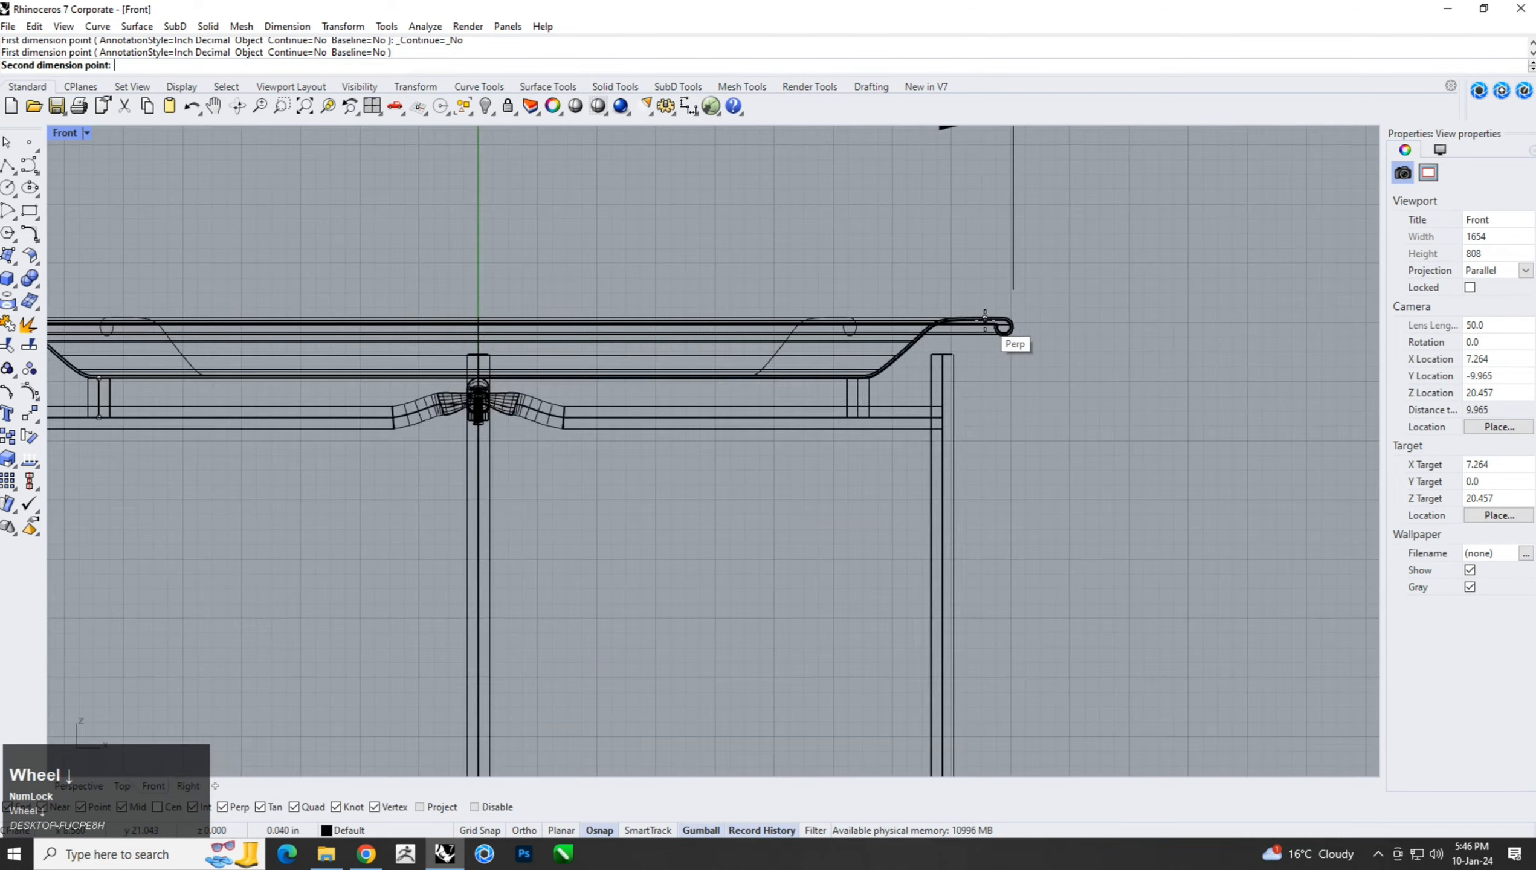
right_click_drag(950, 728, 843, 525, "shift")
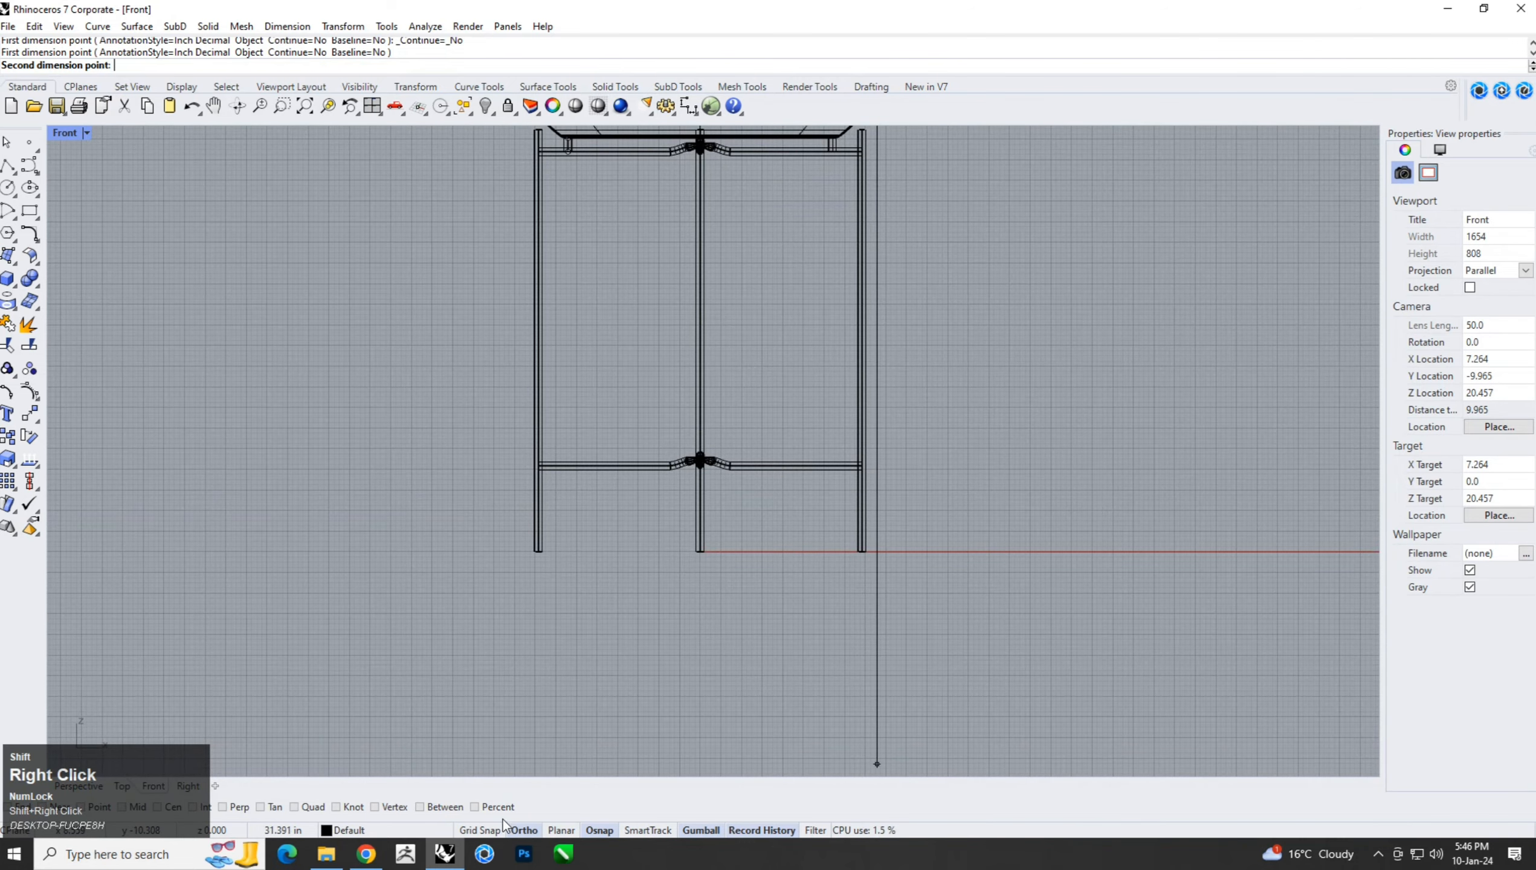
left_click(481, 831, "shift")
left_click(906, 552)
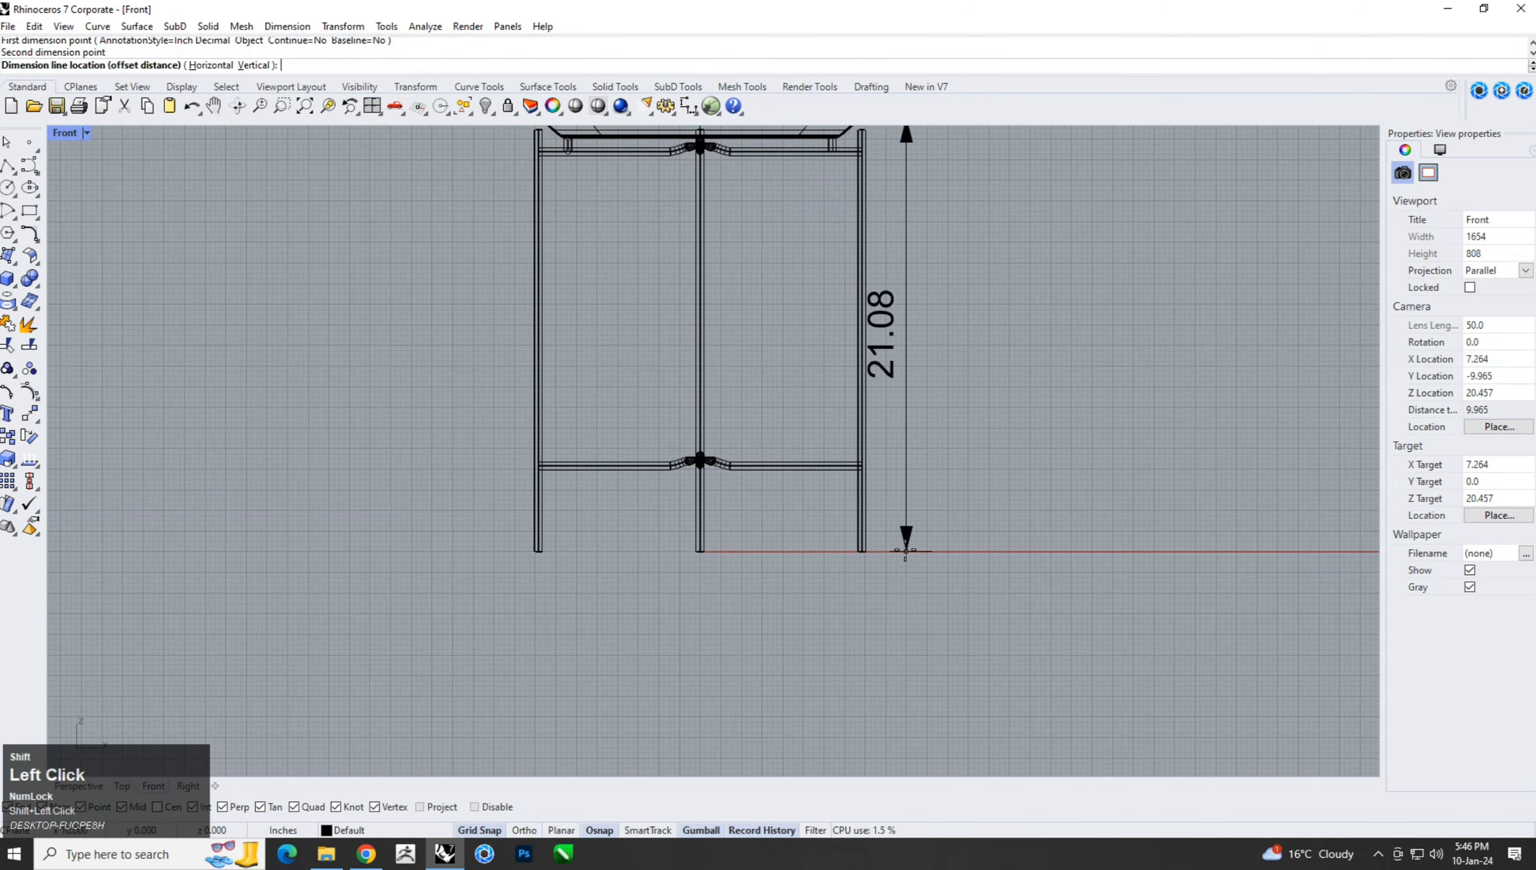
scroll(902, 531, "down", 3)
left_click(973, 603)
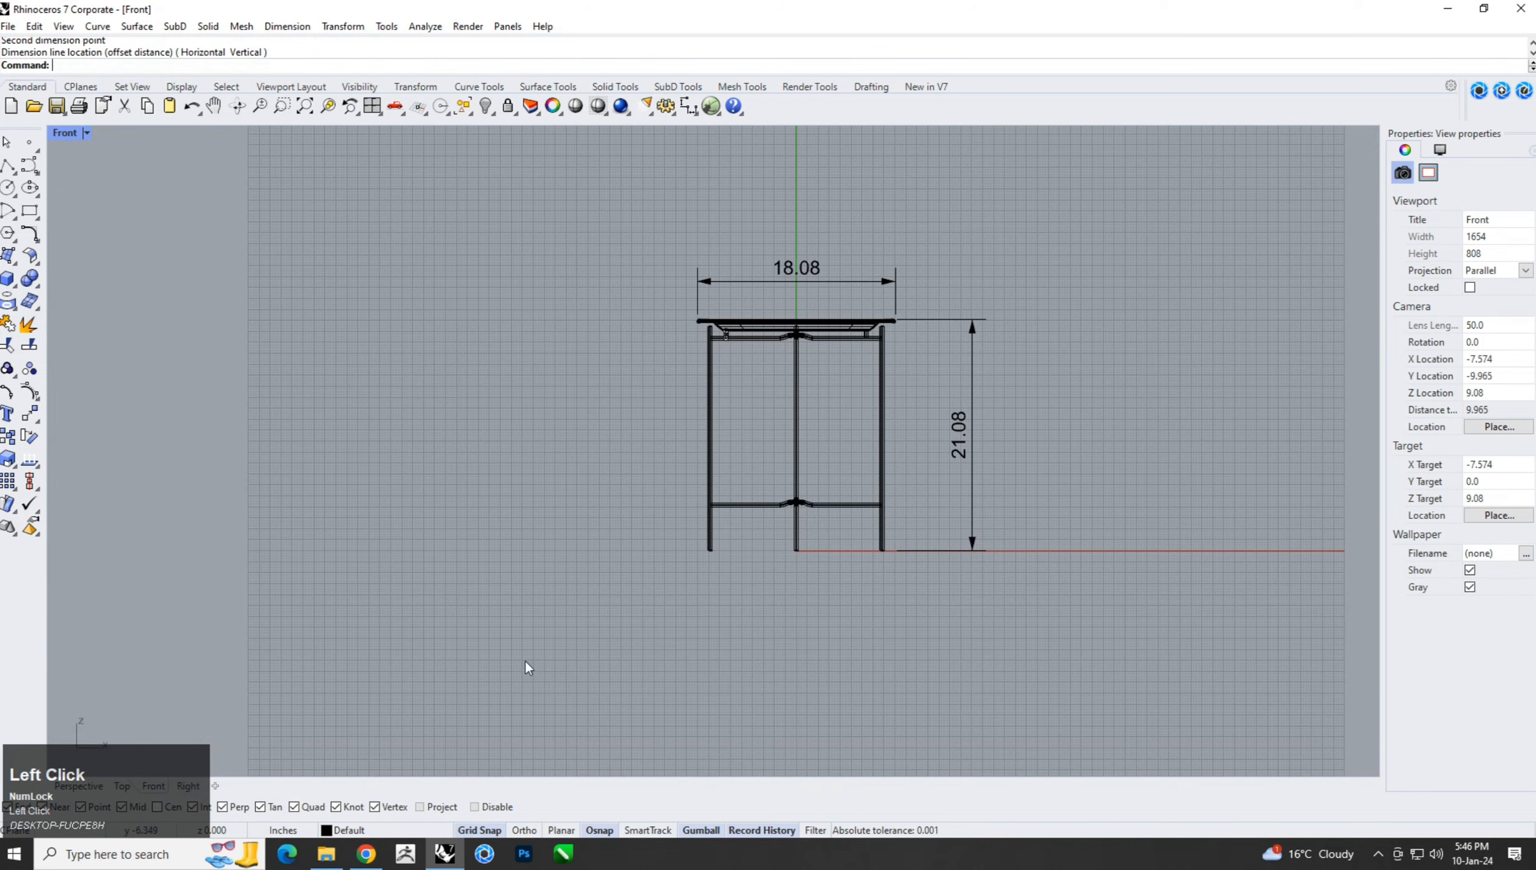
left_click(79, 786)
mouse_move(633, 465)
right_mouse_down()
mouse_move(619, 481)
mouse_move(641, 493)
right_mouse_up()
scroll(604, 546, "up", 4)
right_click_drag(604, 546, 785, 451)
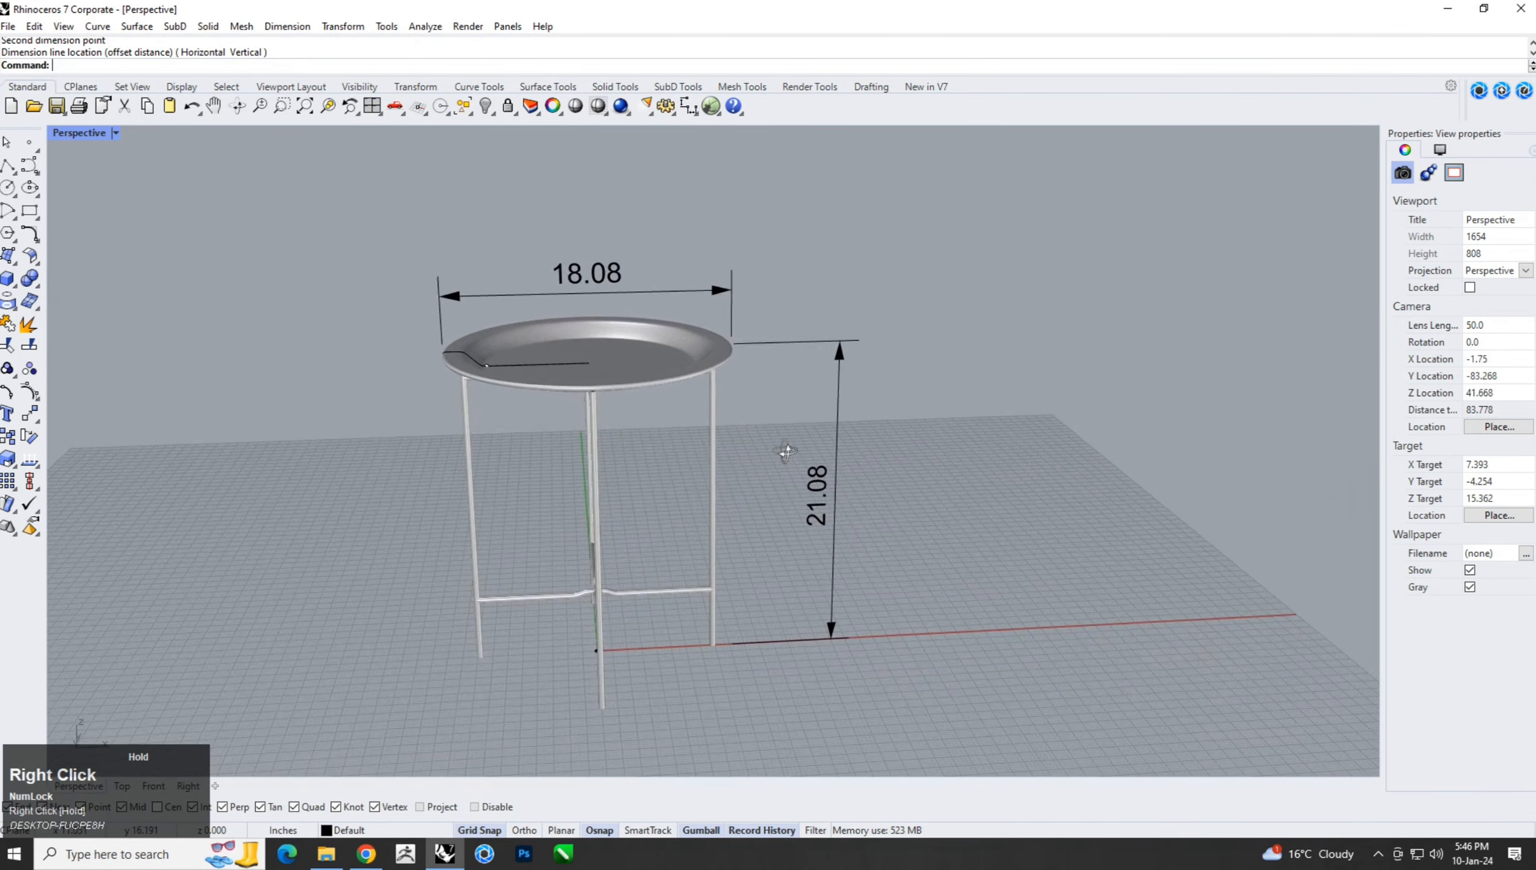